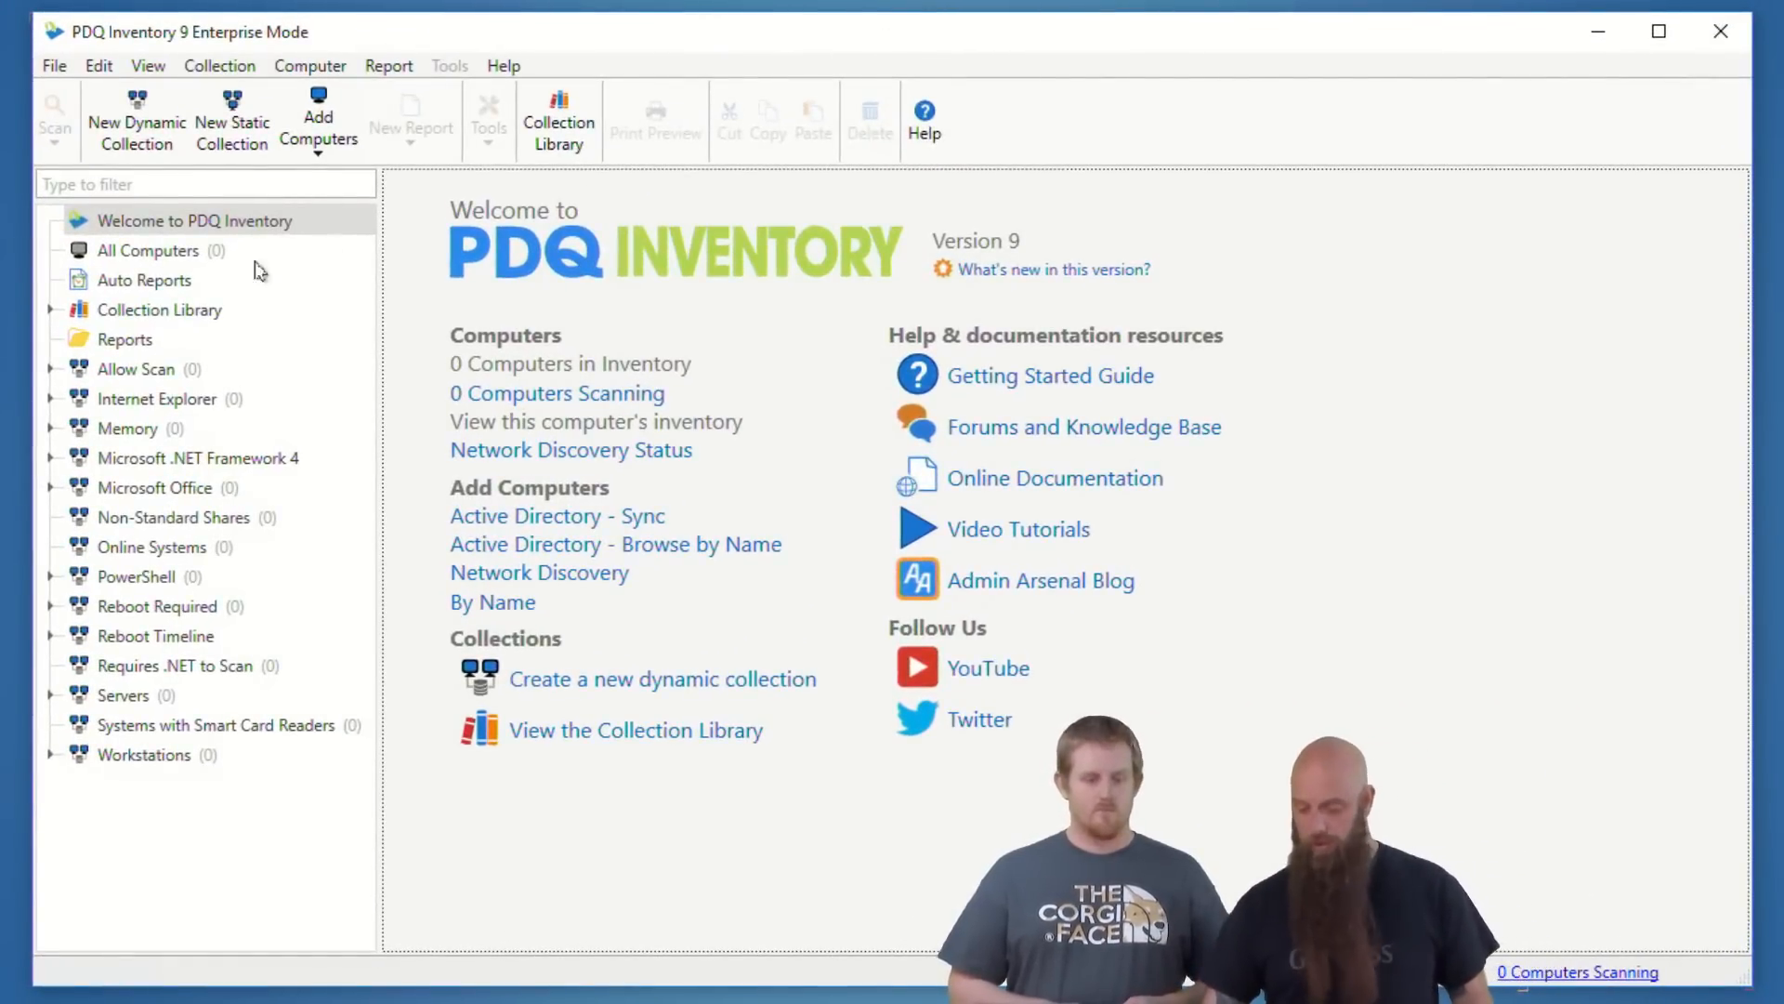
click(149, 250)
click(222, 225)
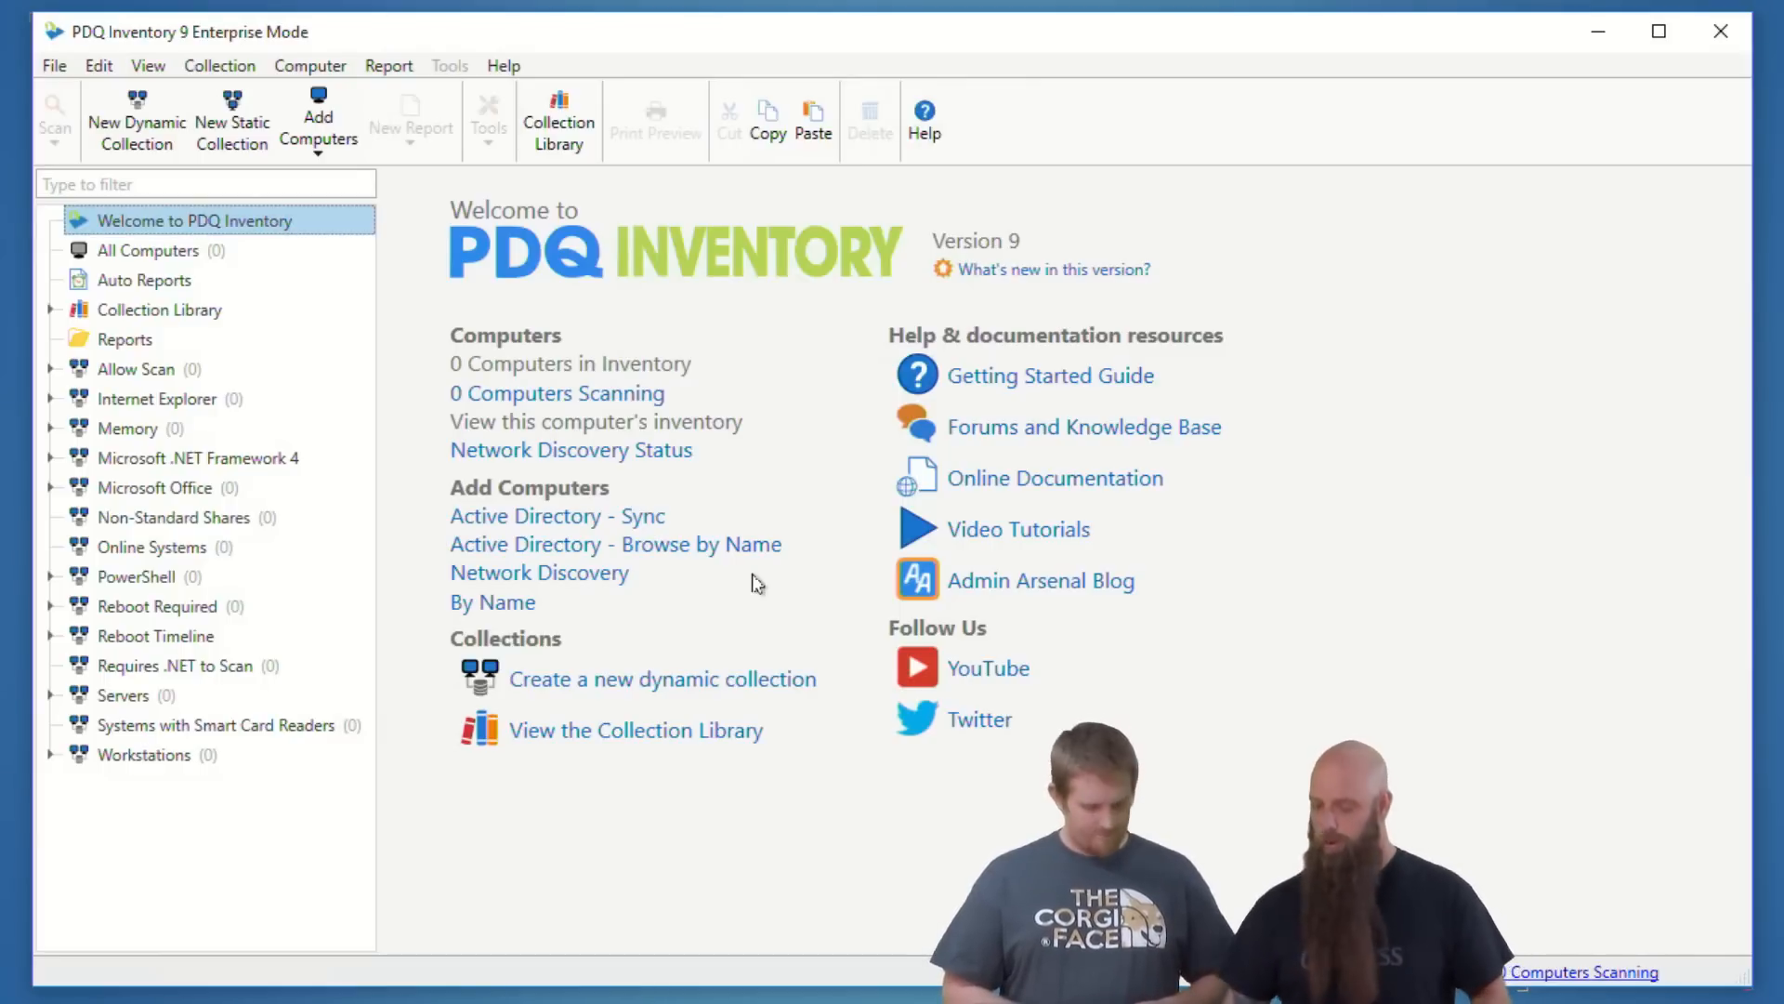
Step: Add the computer COSTANZA to the inventory by name, keeping the default scan user
click(512, 606)
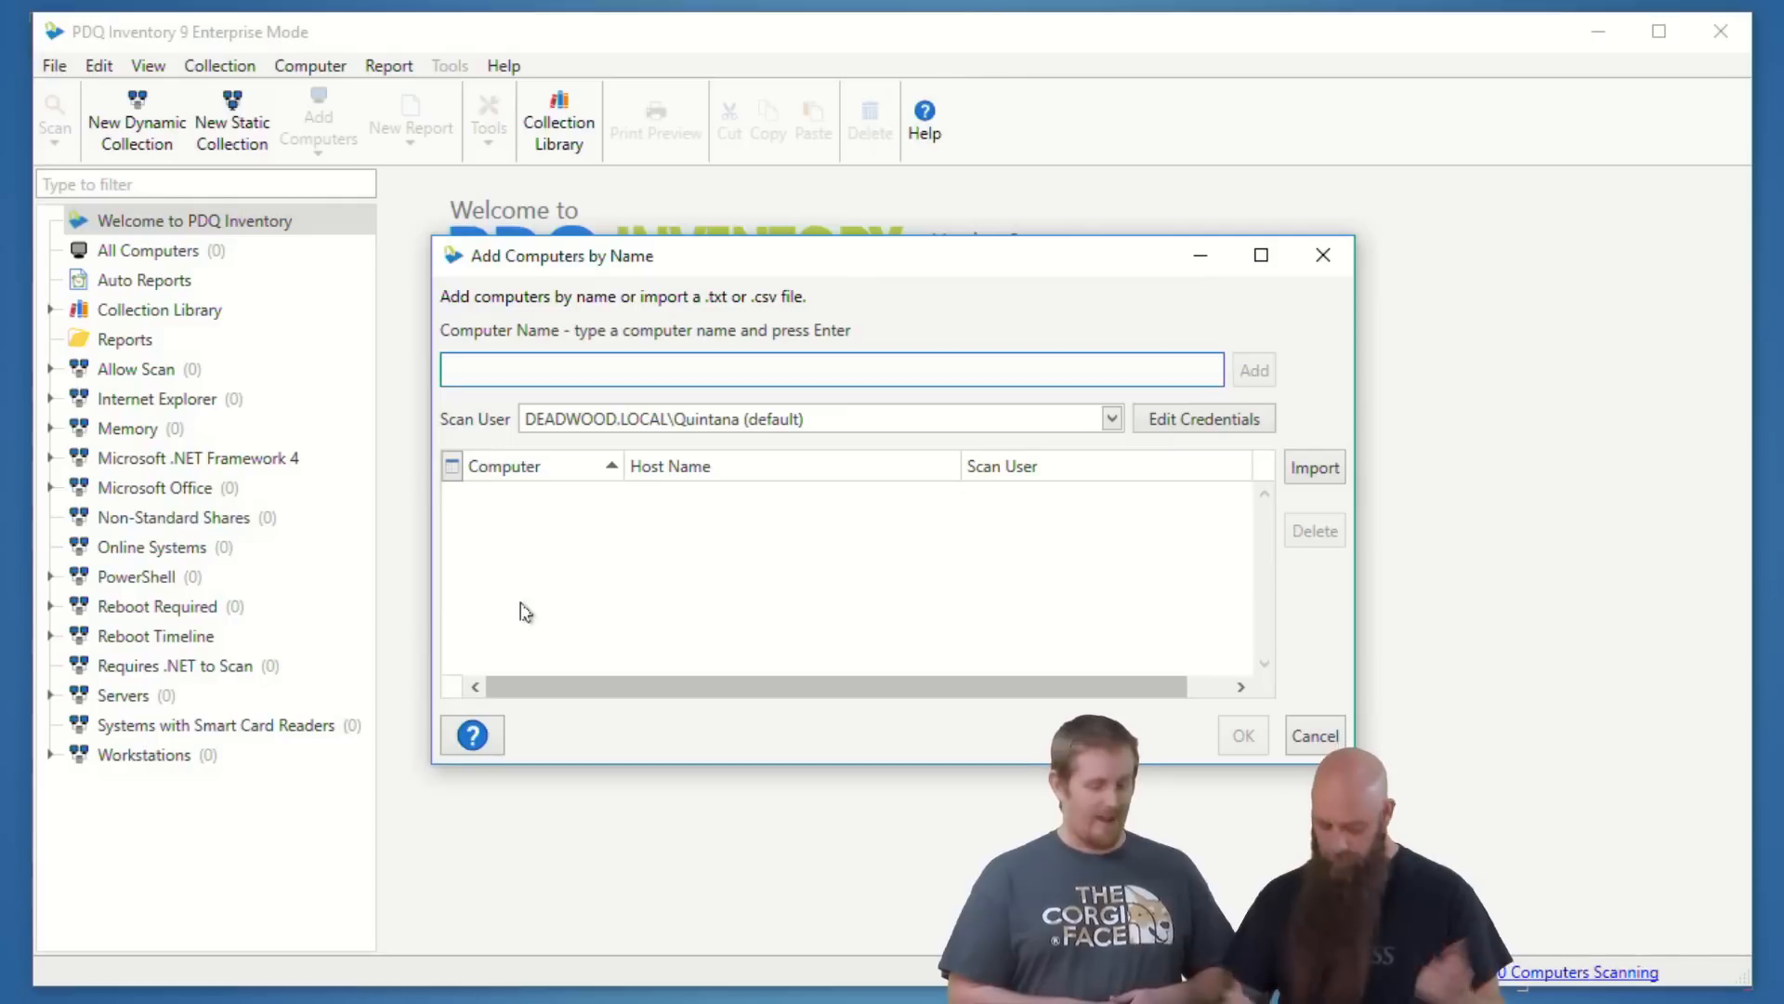
text(c)
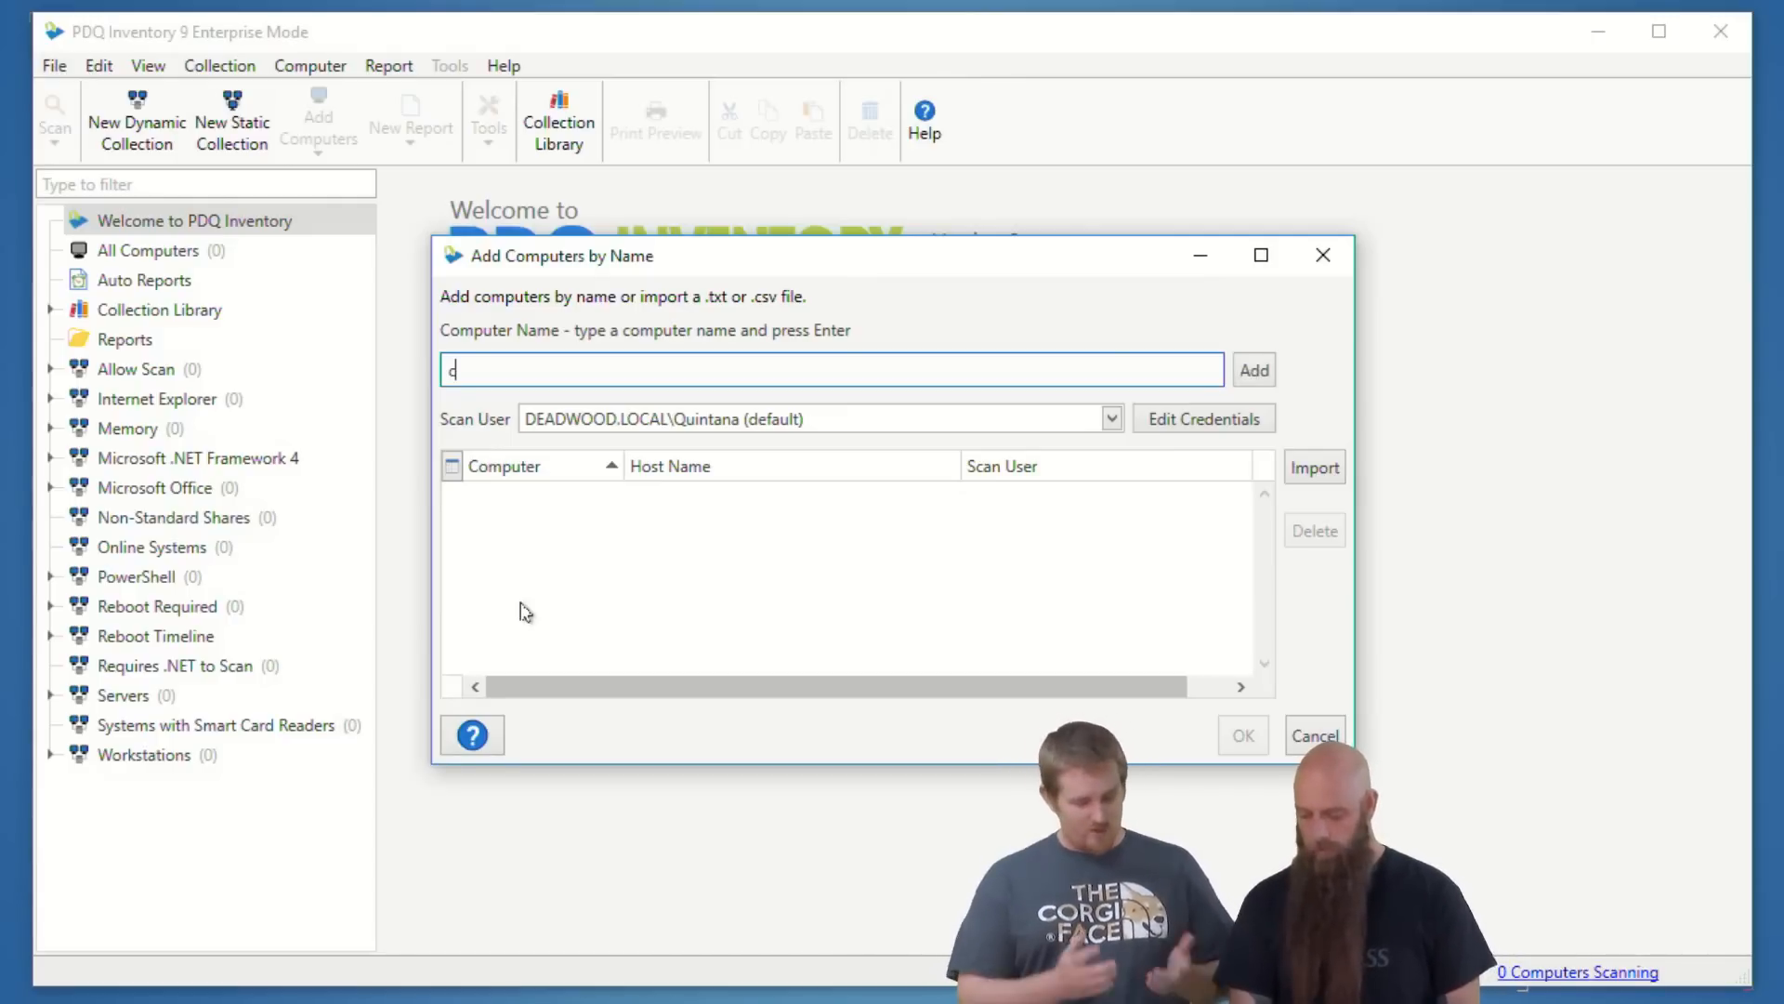
key(BackSpace)
text(COSTANZA)
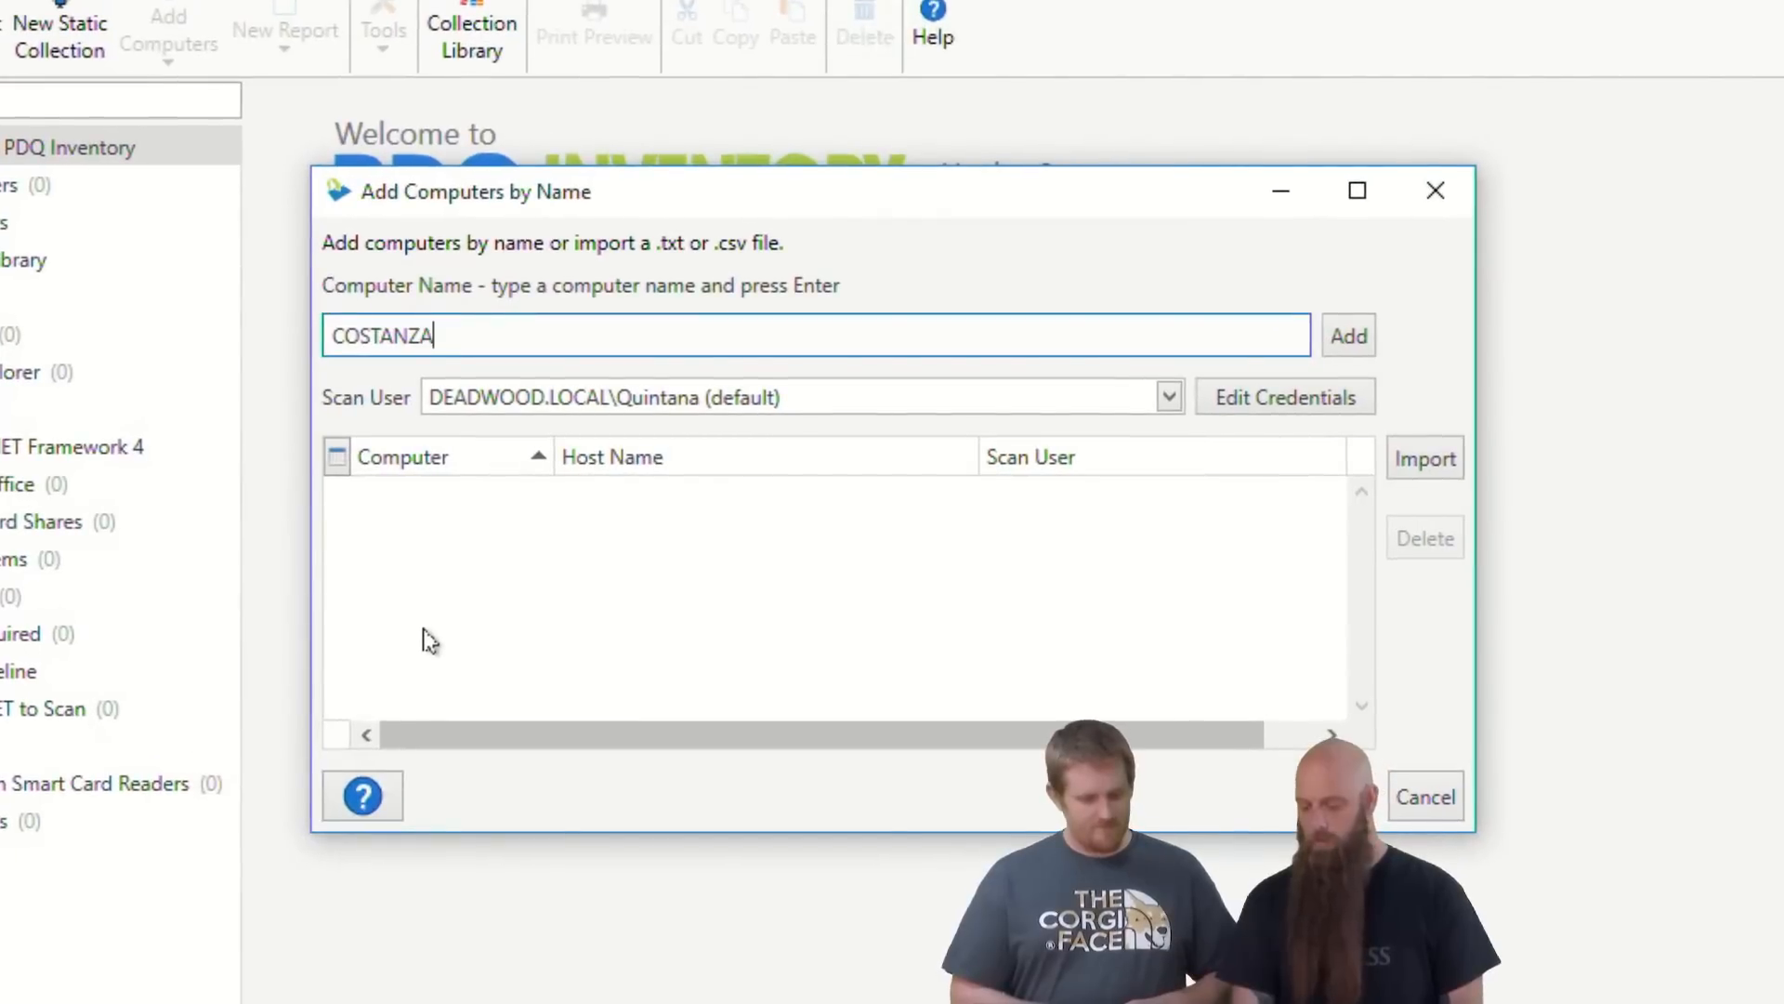
key(Return)
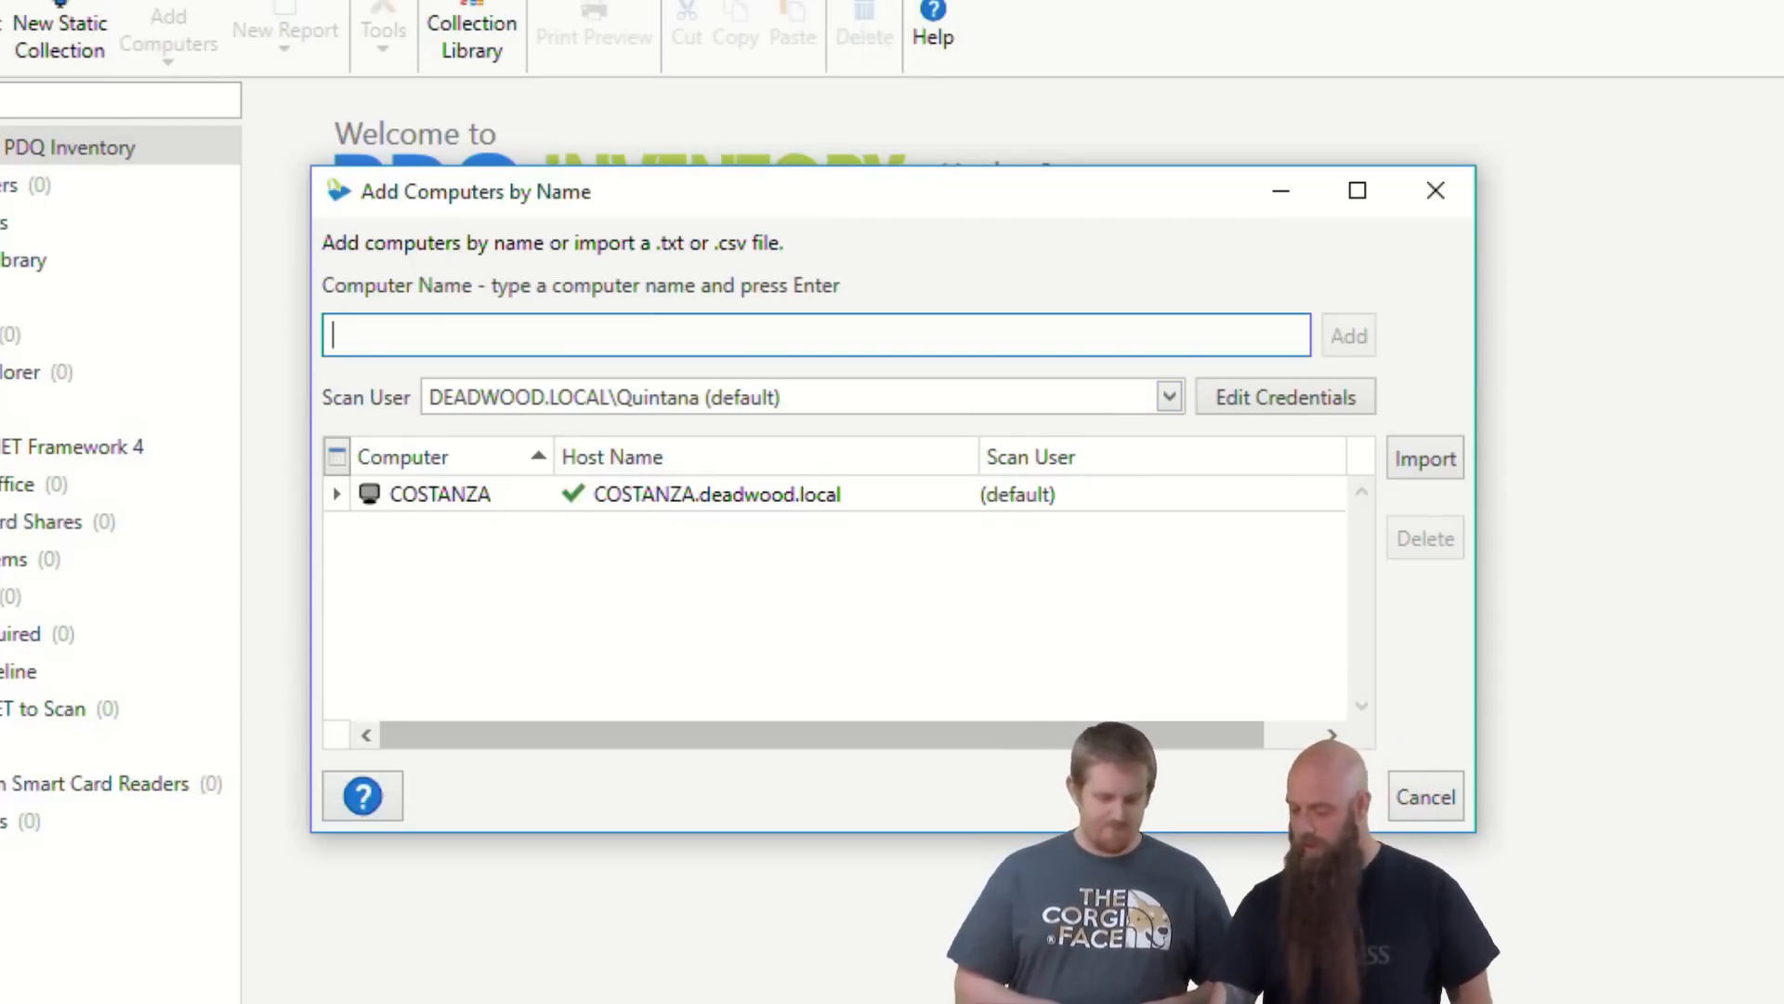
click(1287, 780)
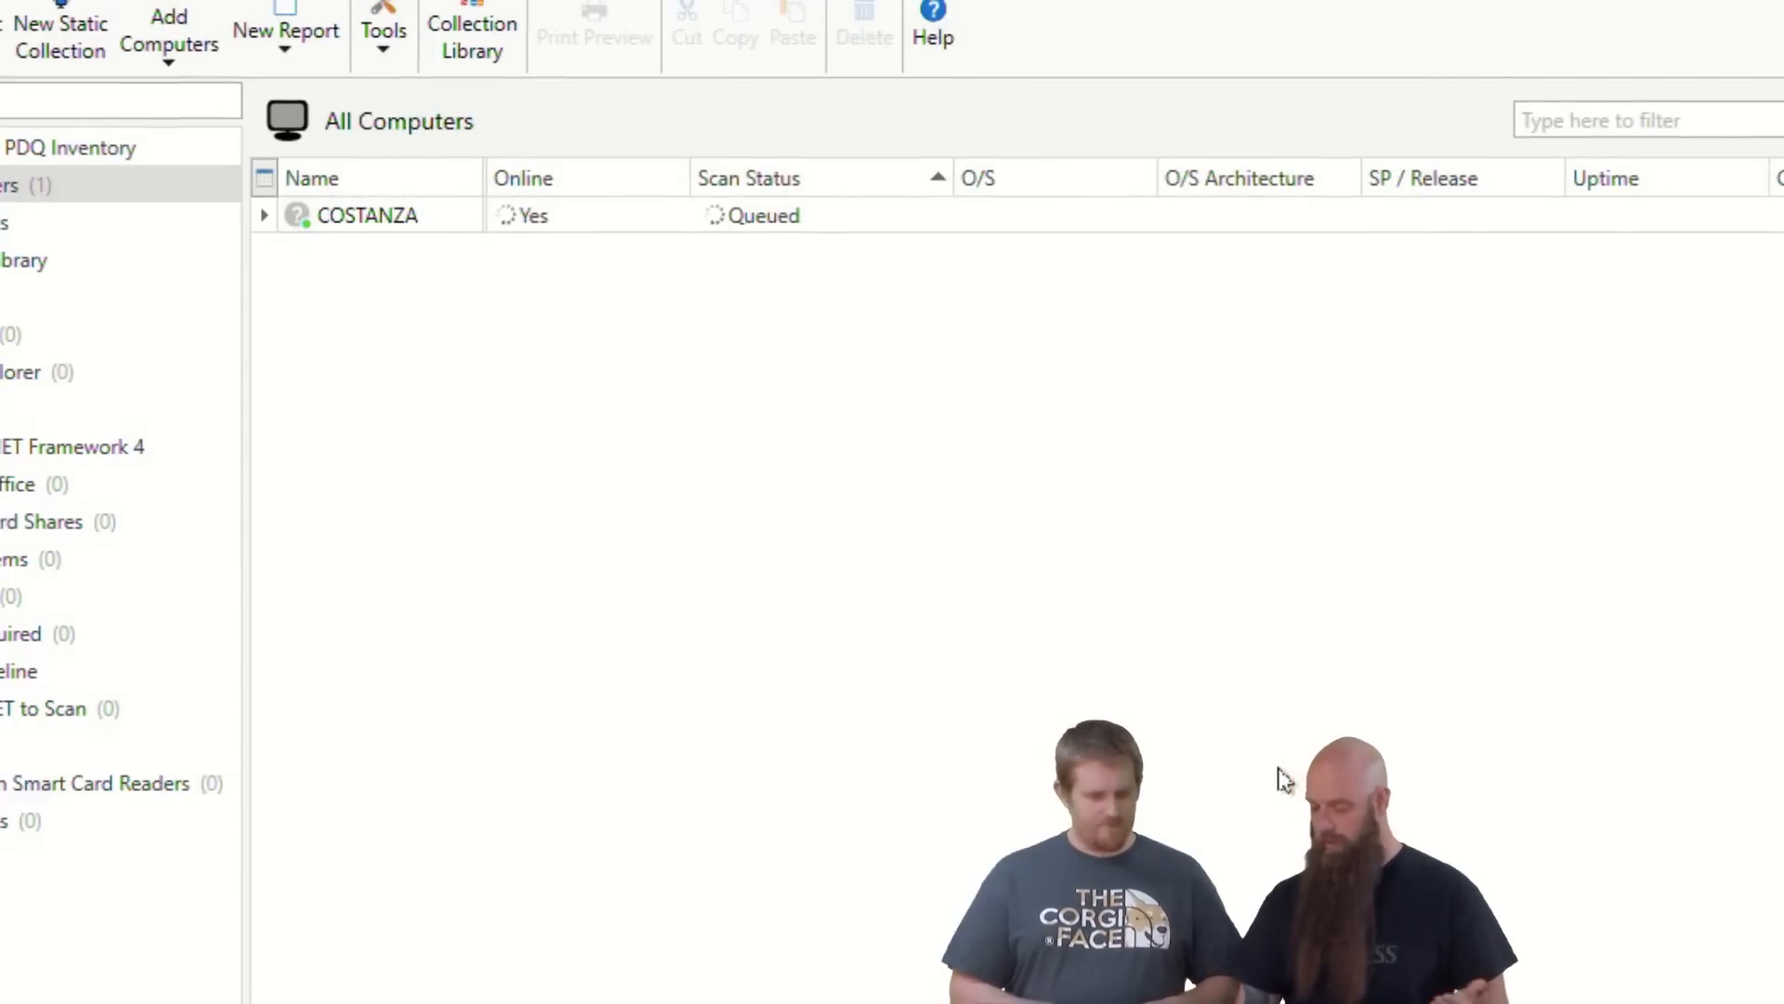
Step: Open the Active Directory sync settings and set the delete mode to Mixed Sync (do not delete computers not part of sync)
click(307, 67)
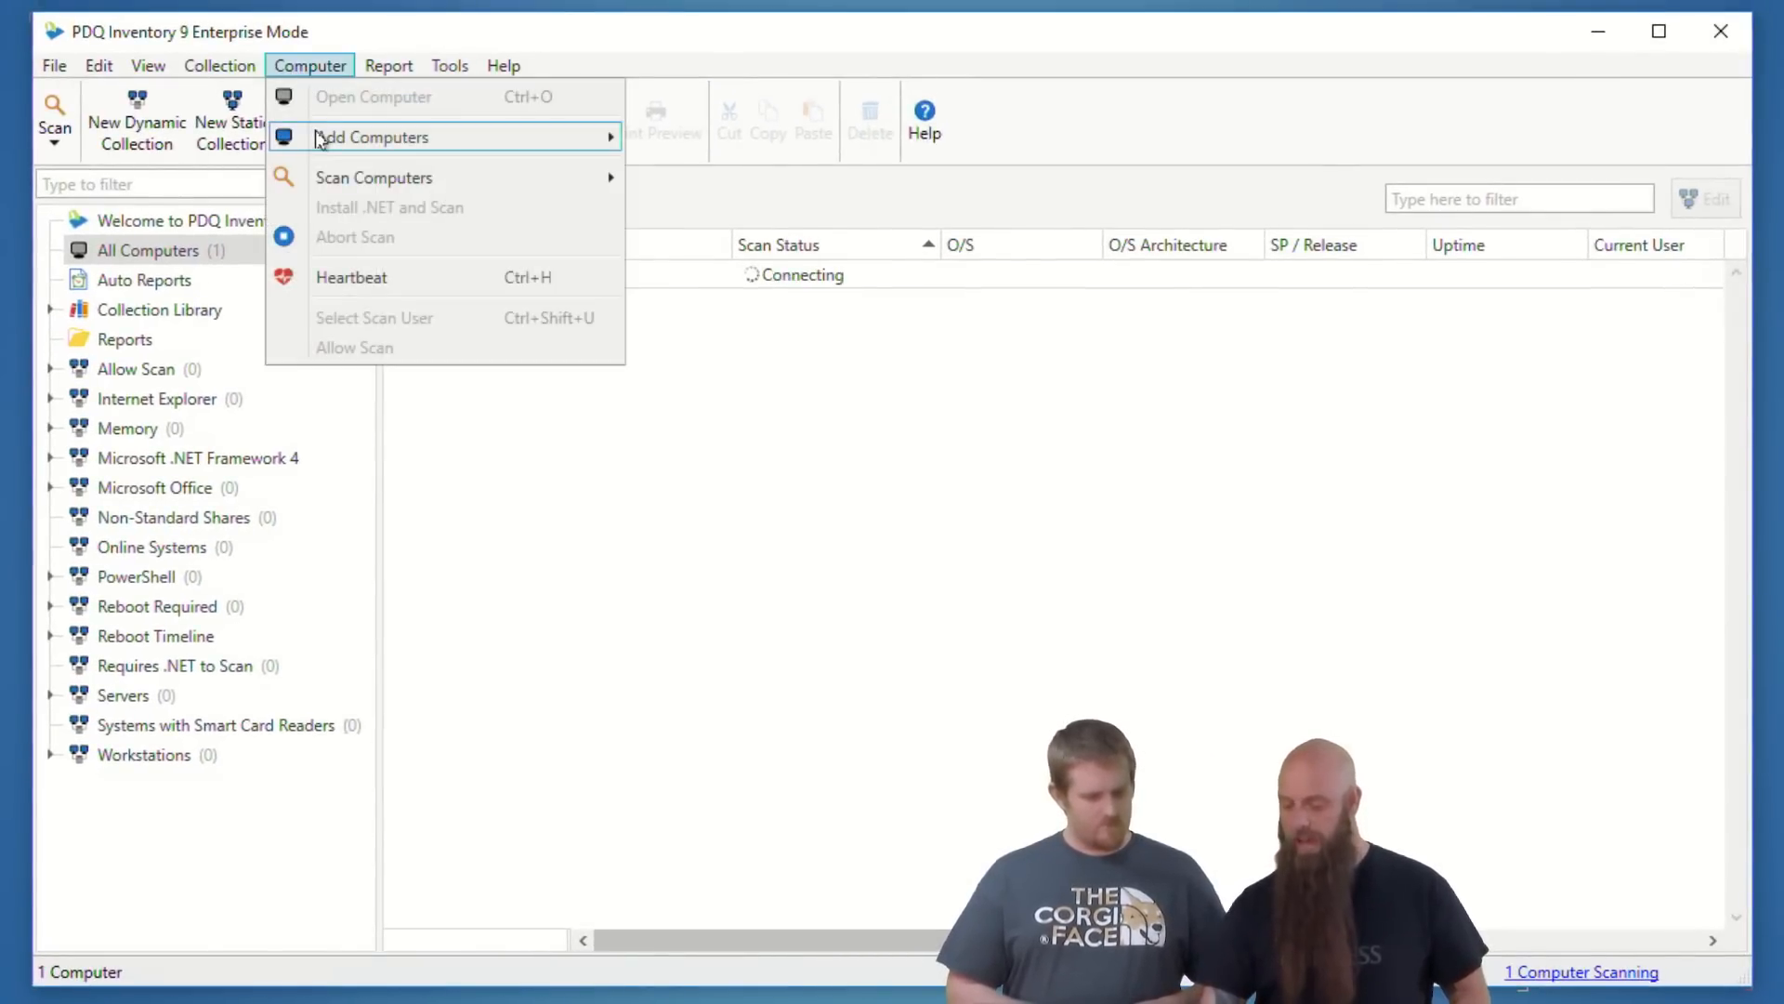
mouse_move(319, 138)
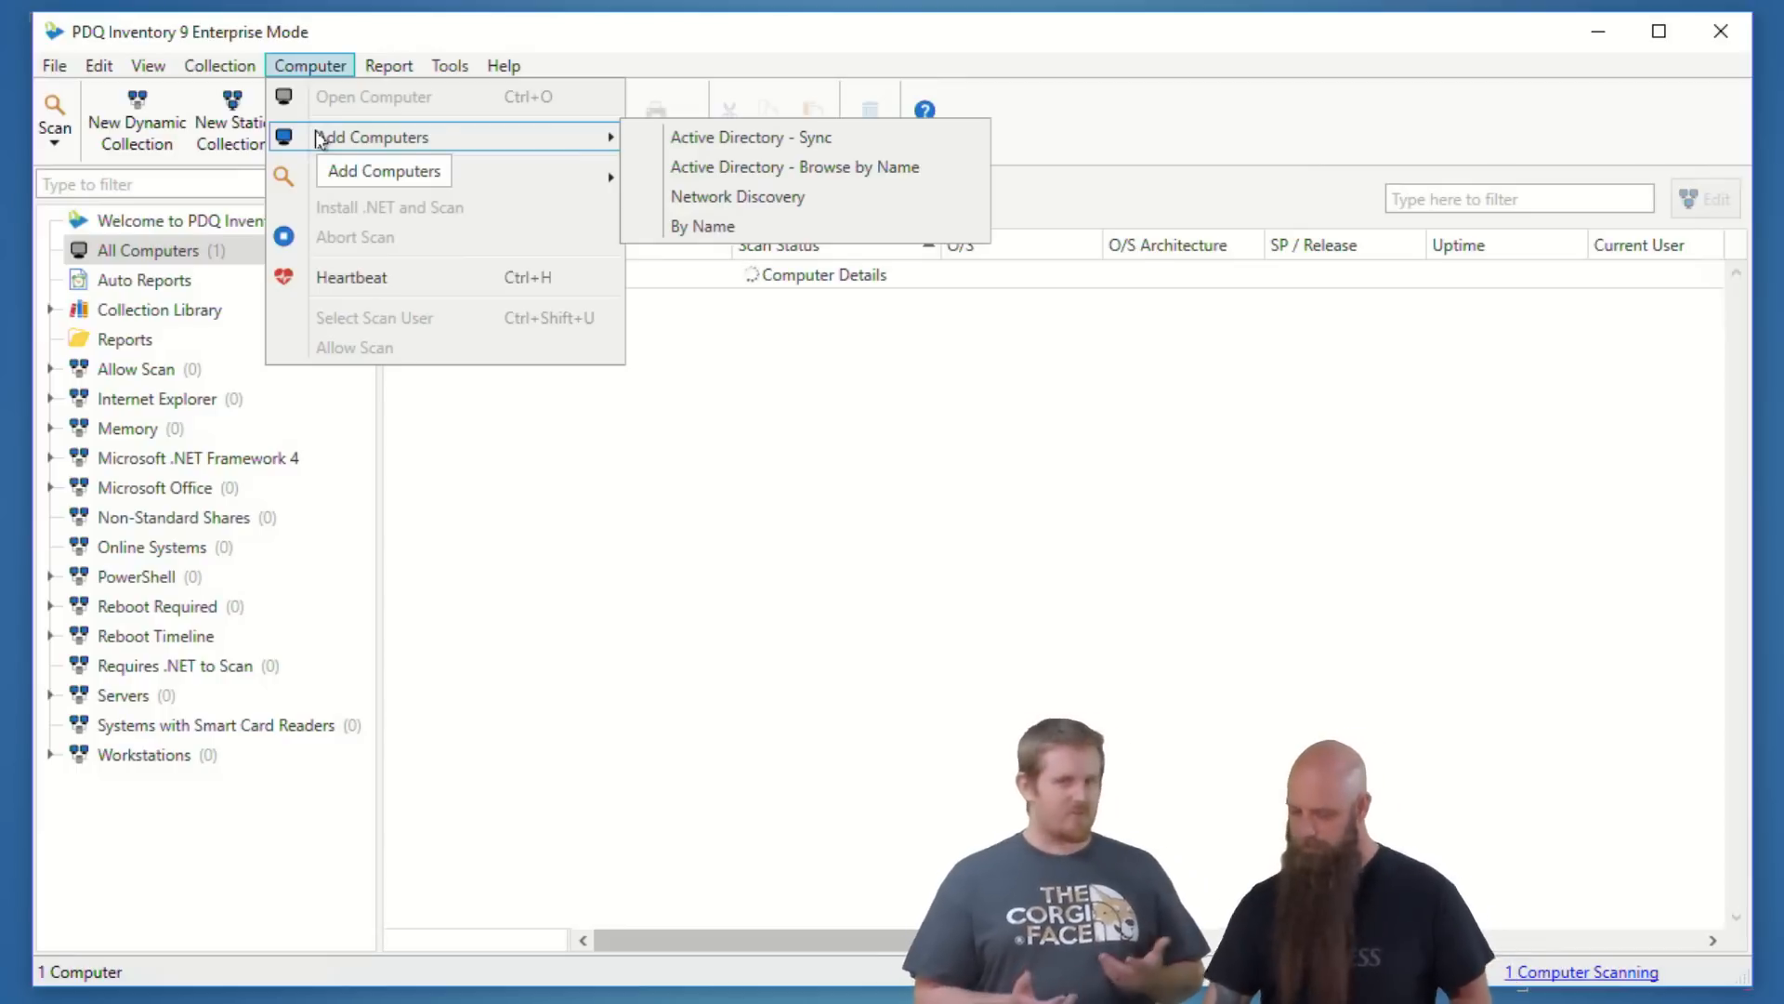
click(712, 141)
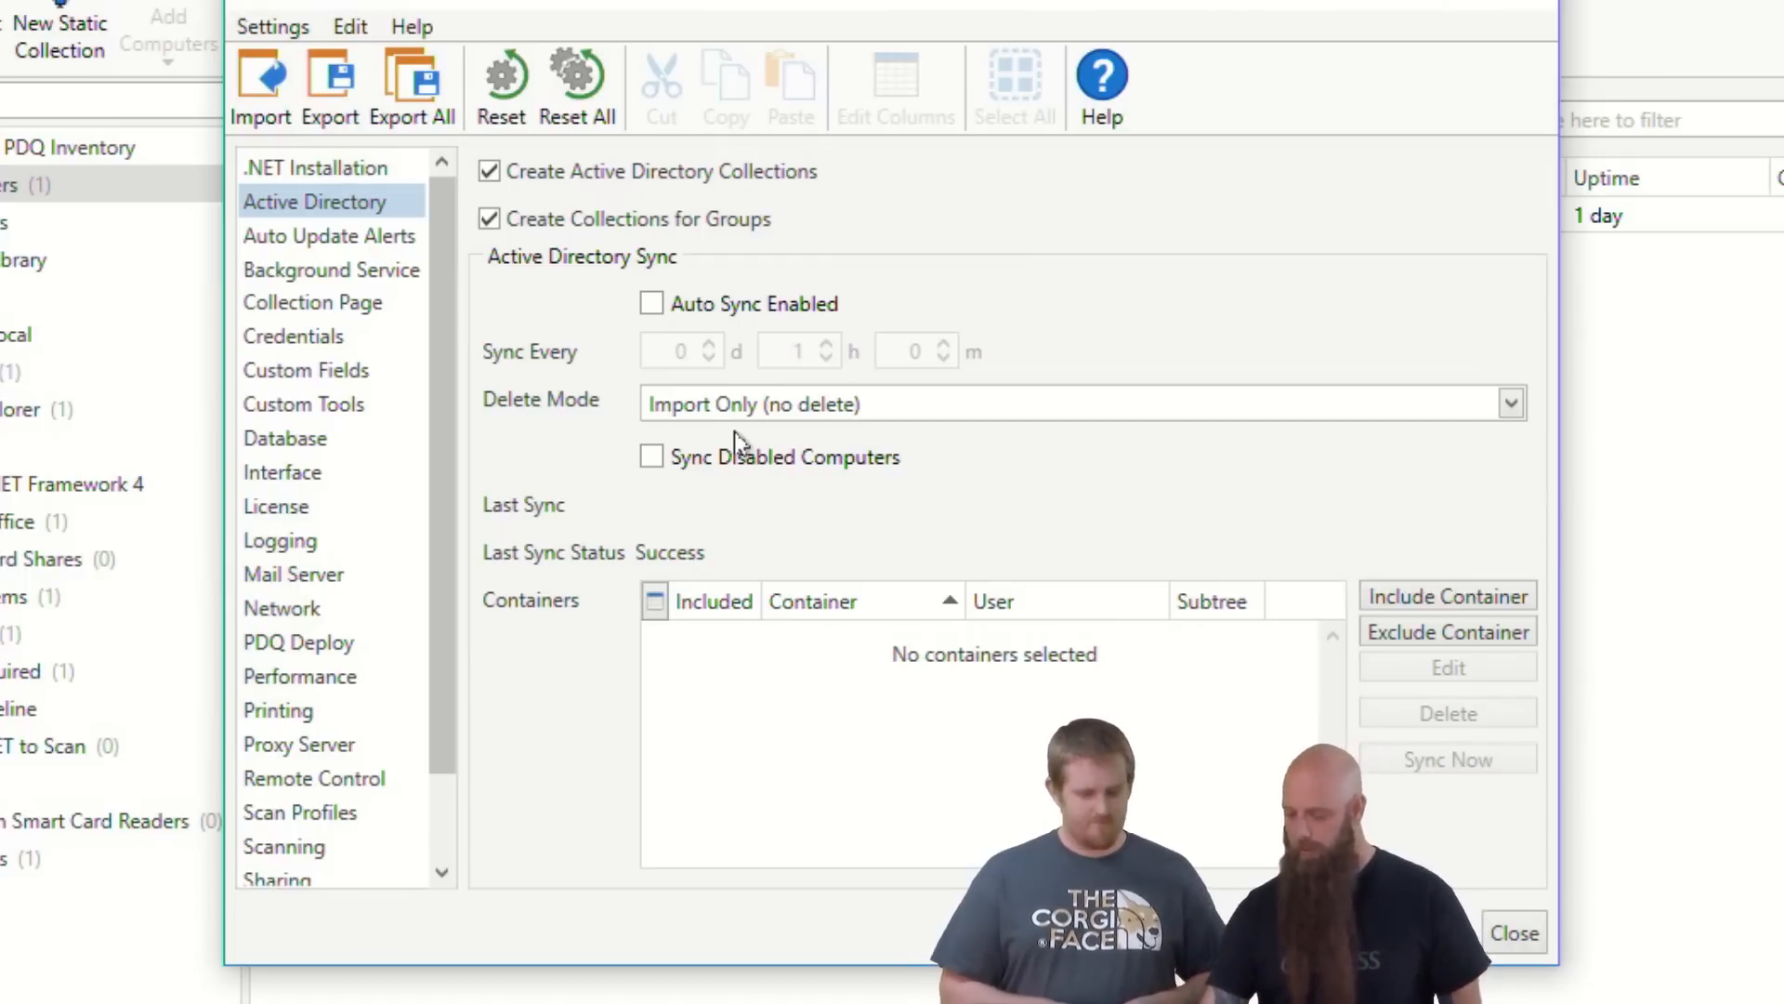
click(801, 408)
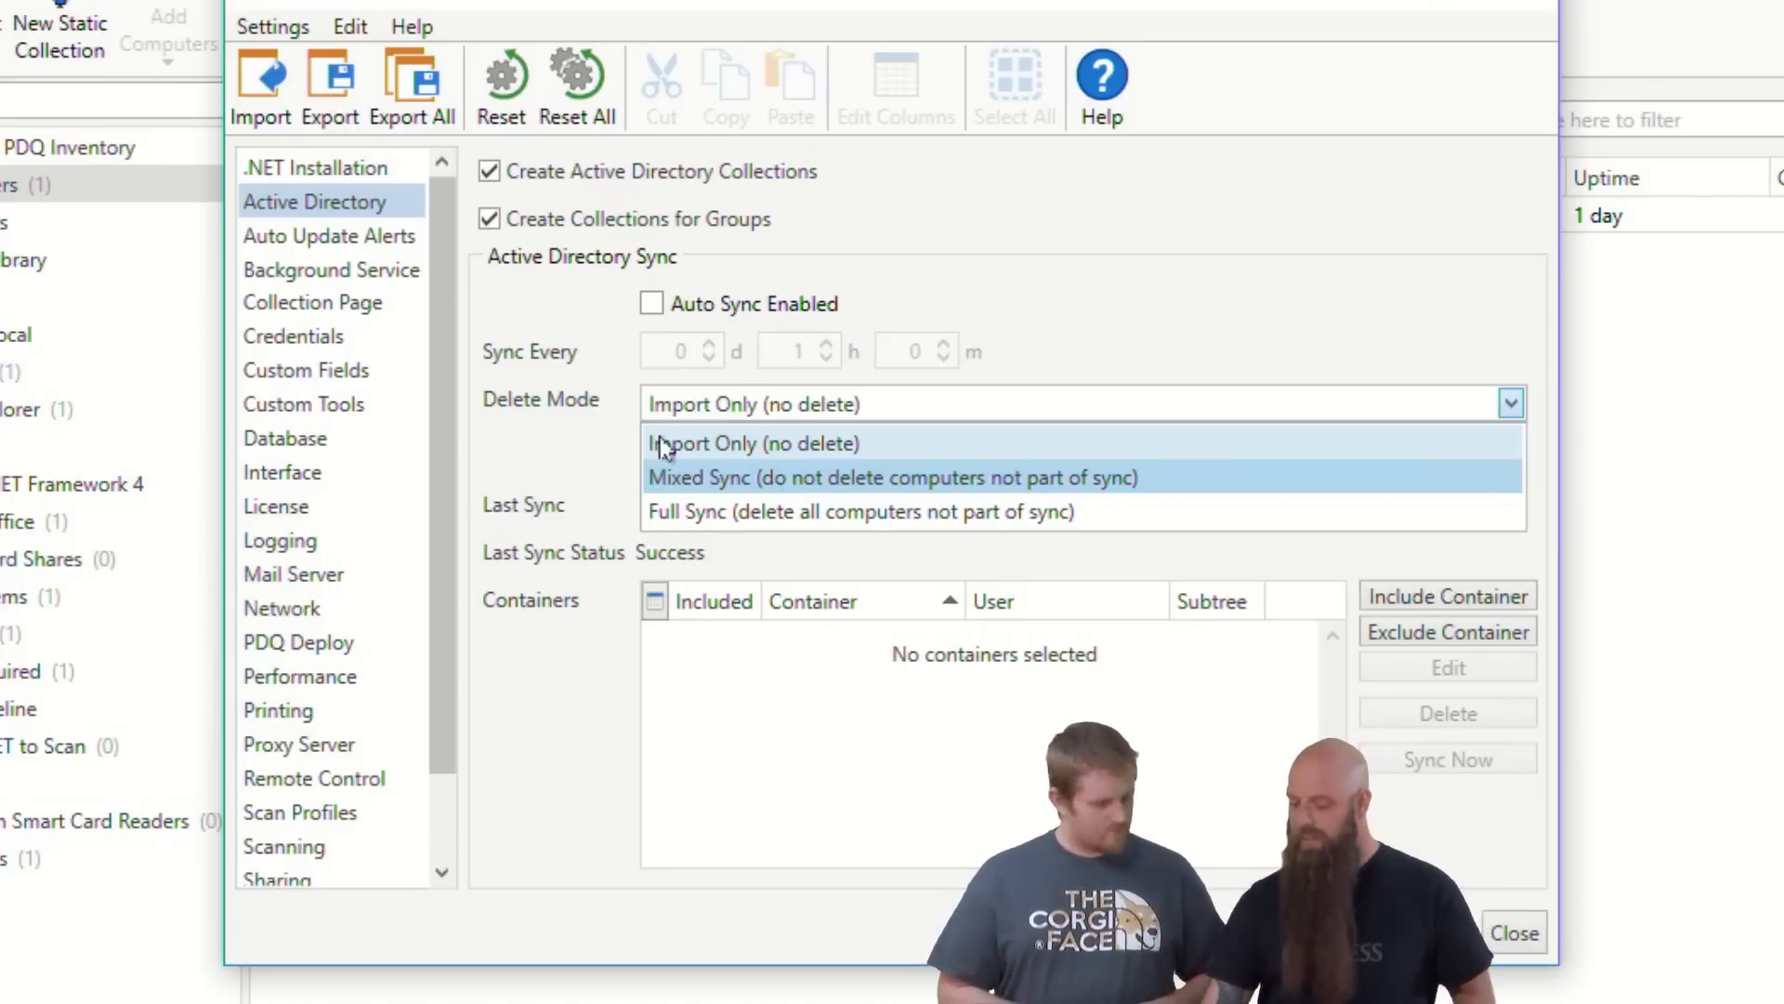
click(677, 479)
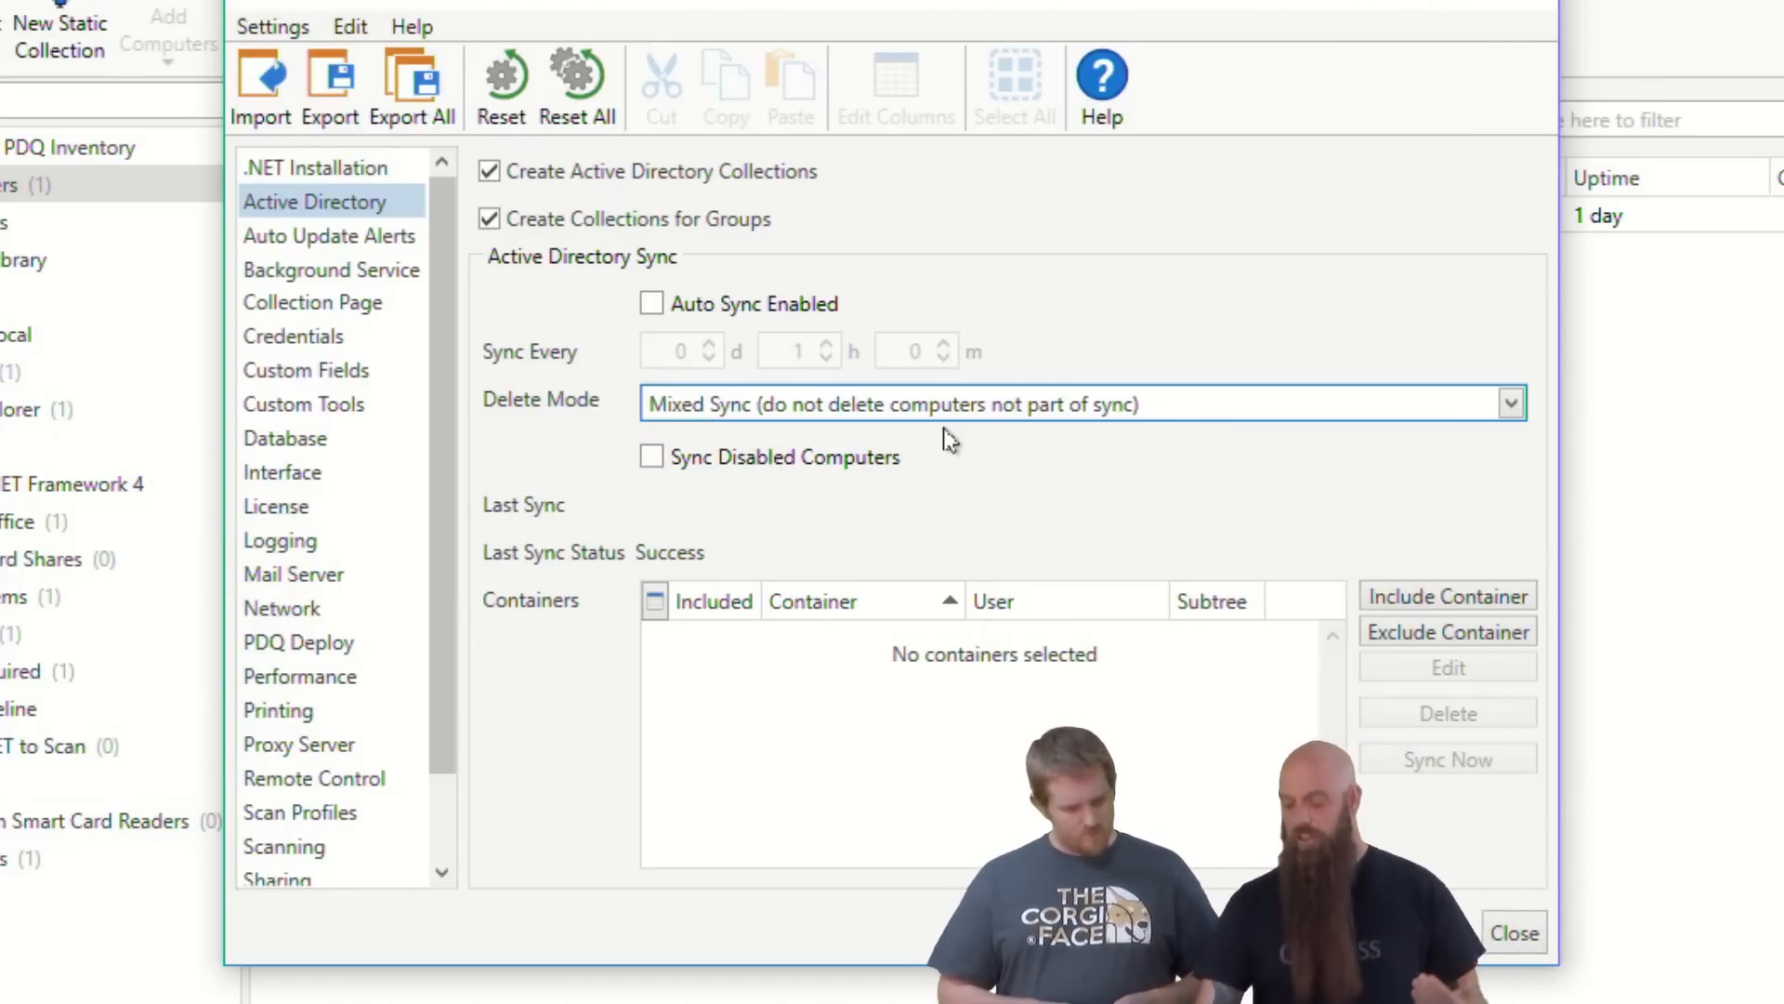
Step: Include the deadwood root container in the Active Directory sync and exclude the Domain Controllers container, both with their sub-trees
click(1453, 599)
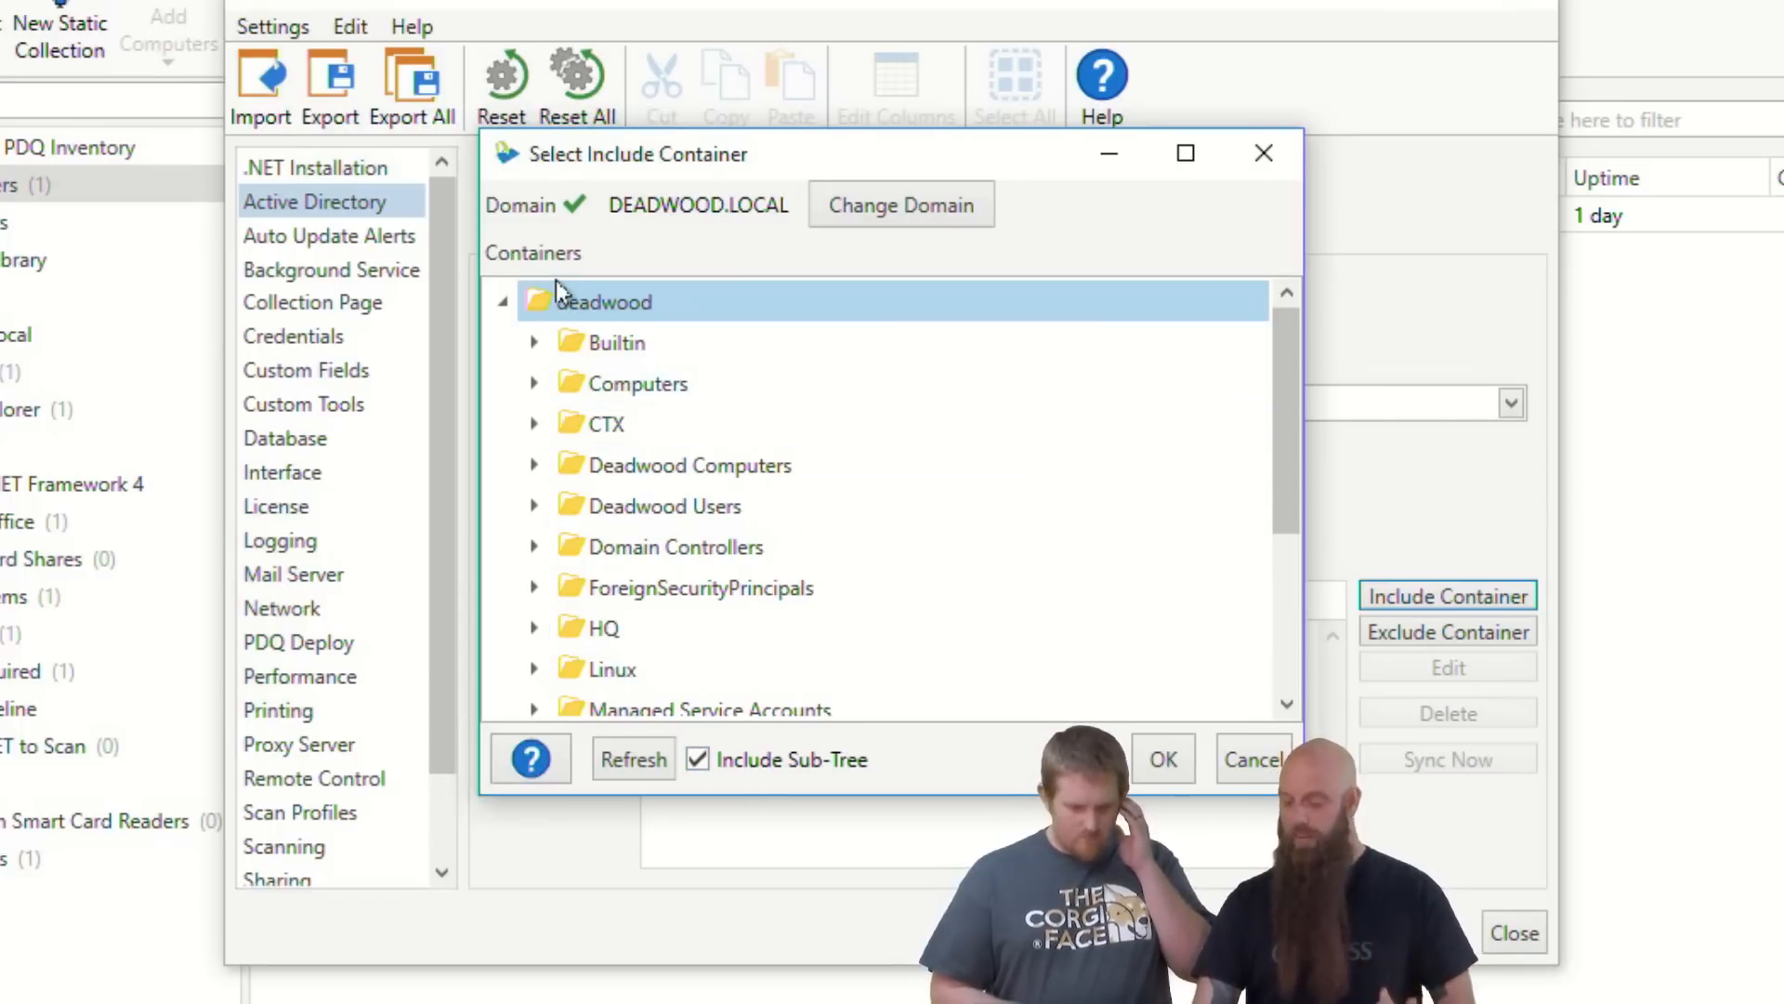
click(1153, 762)
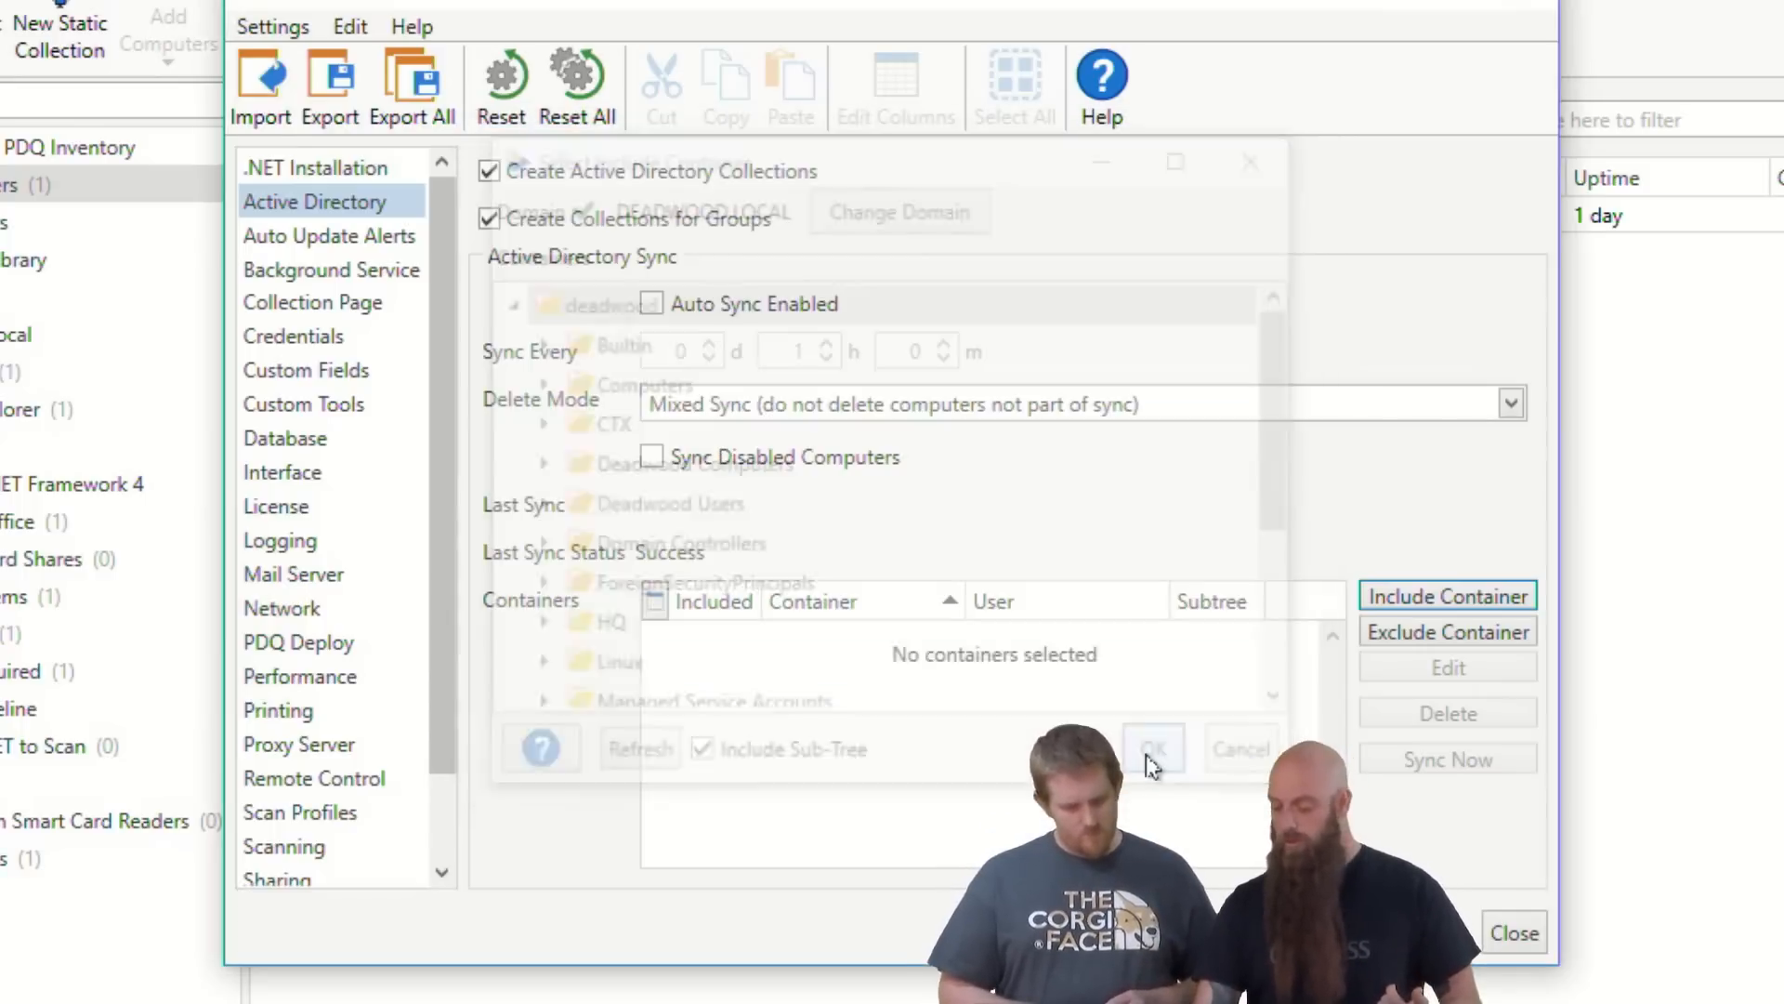
click(1378, 632)
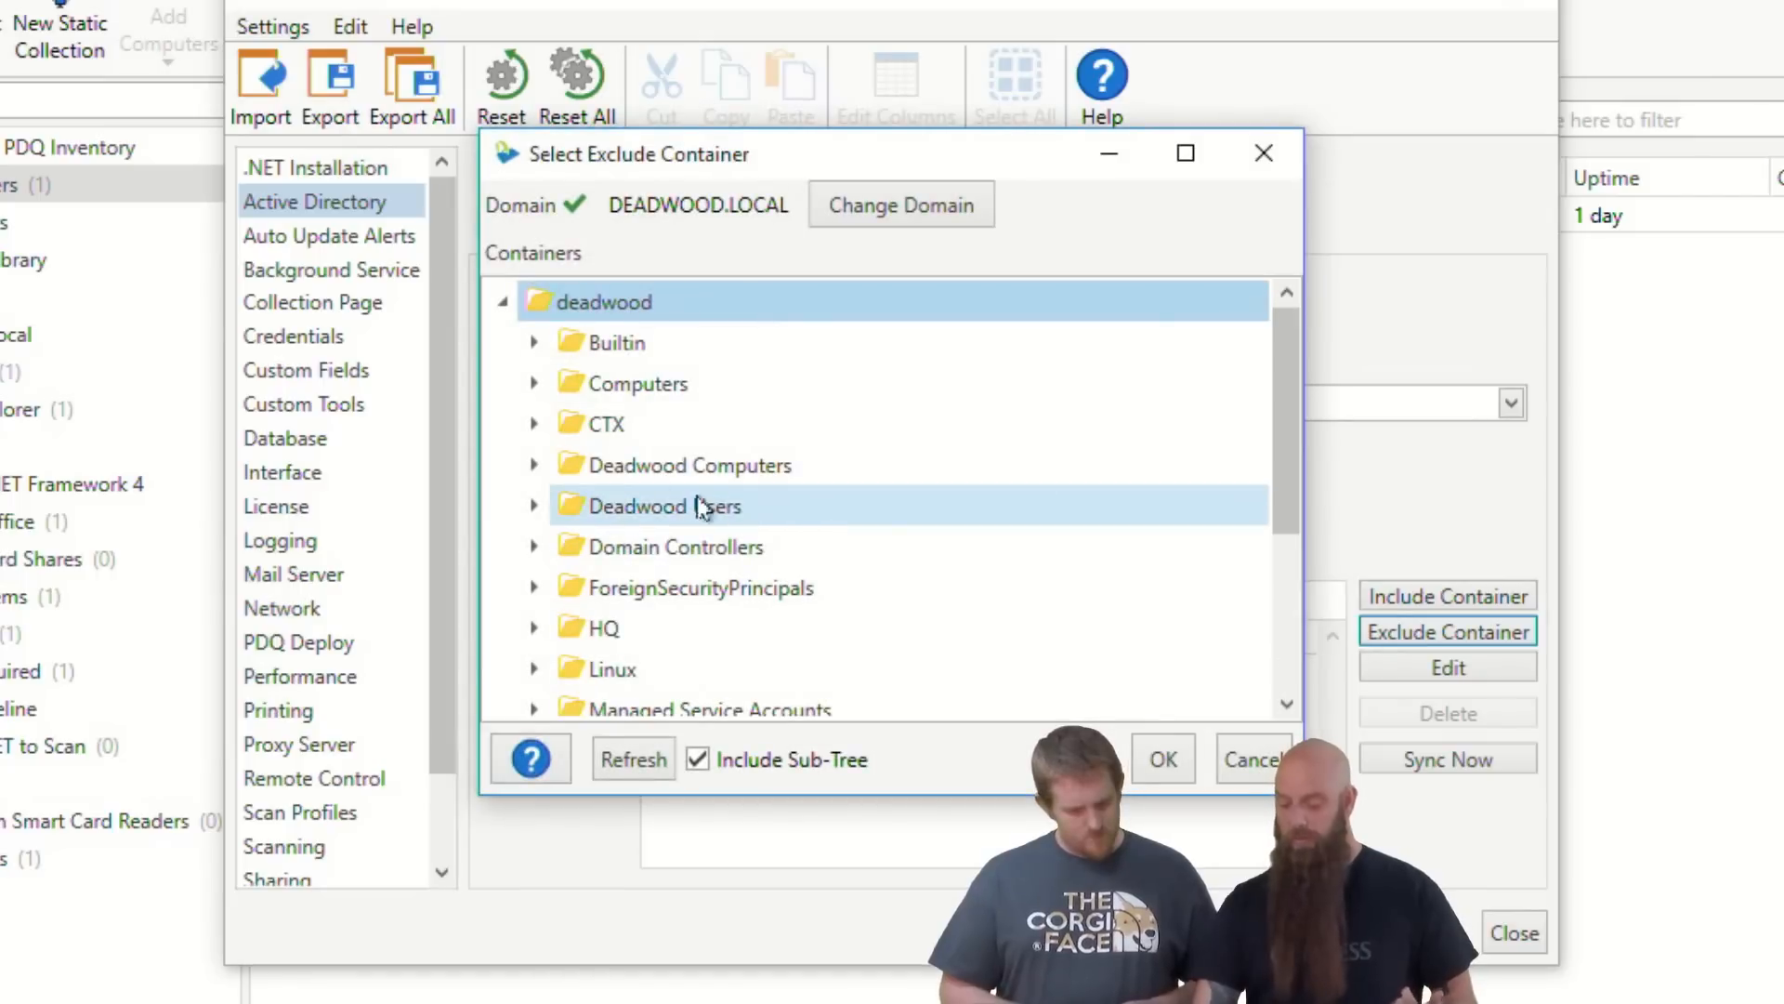
scroll(641, 557, down, 1)
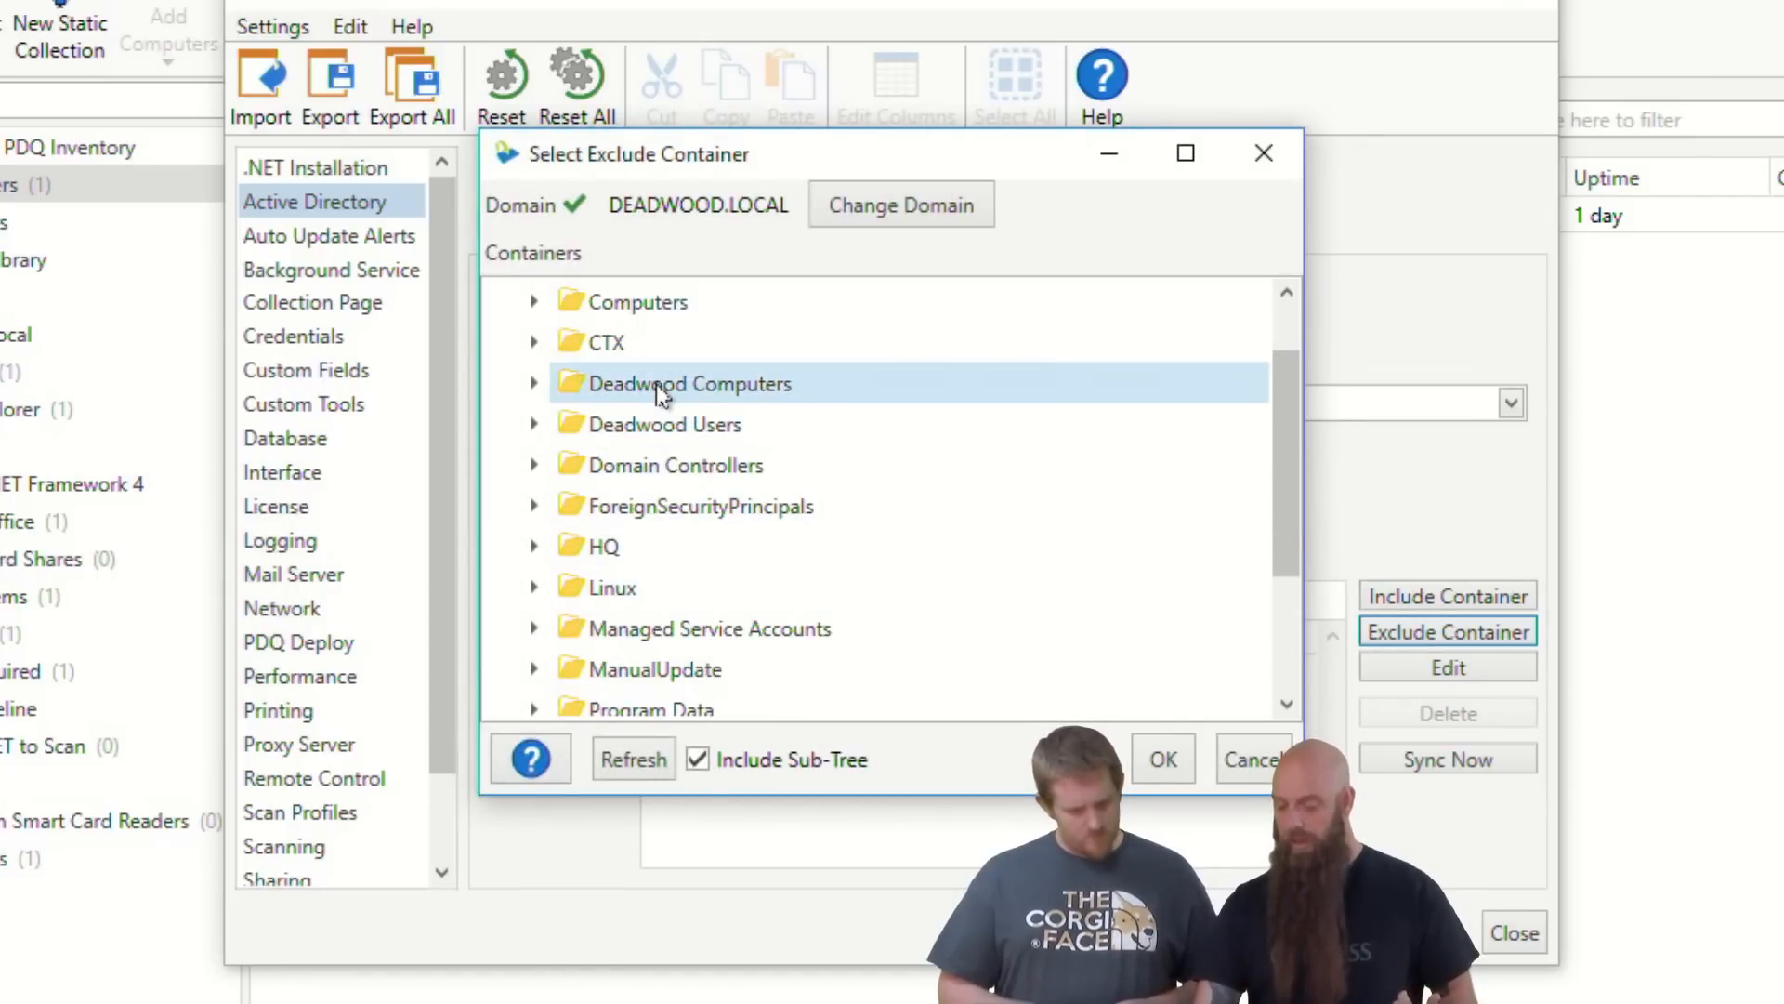
click(646, 467)
click(1162, 759)
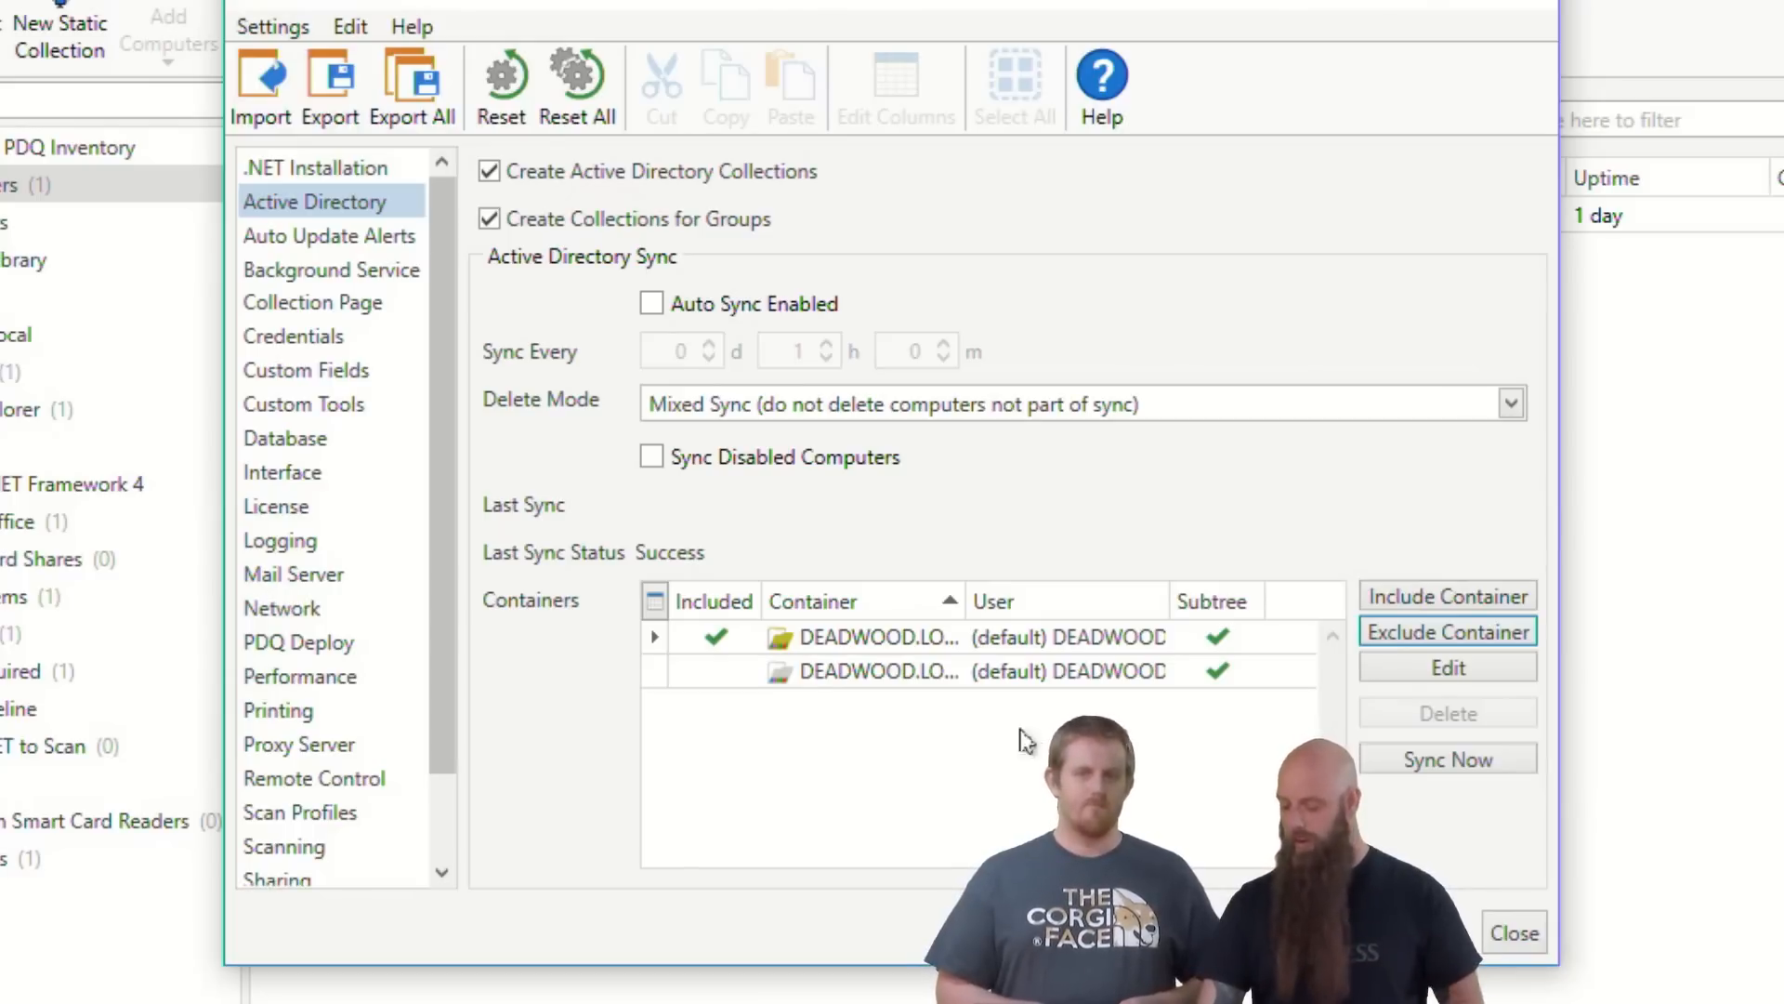
Step: Delete both the excluded and the included container from the Active Directory sync list
click(869, 671)
key(Delete)
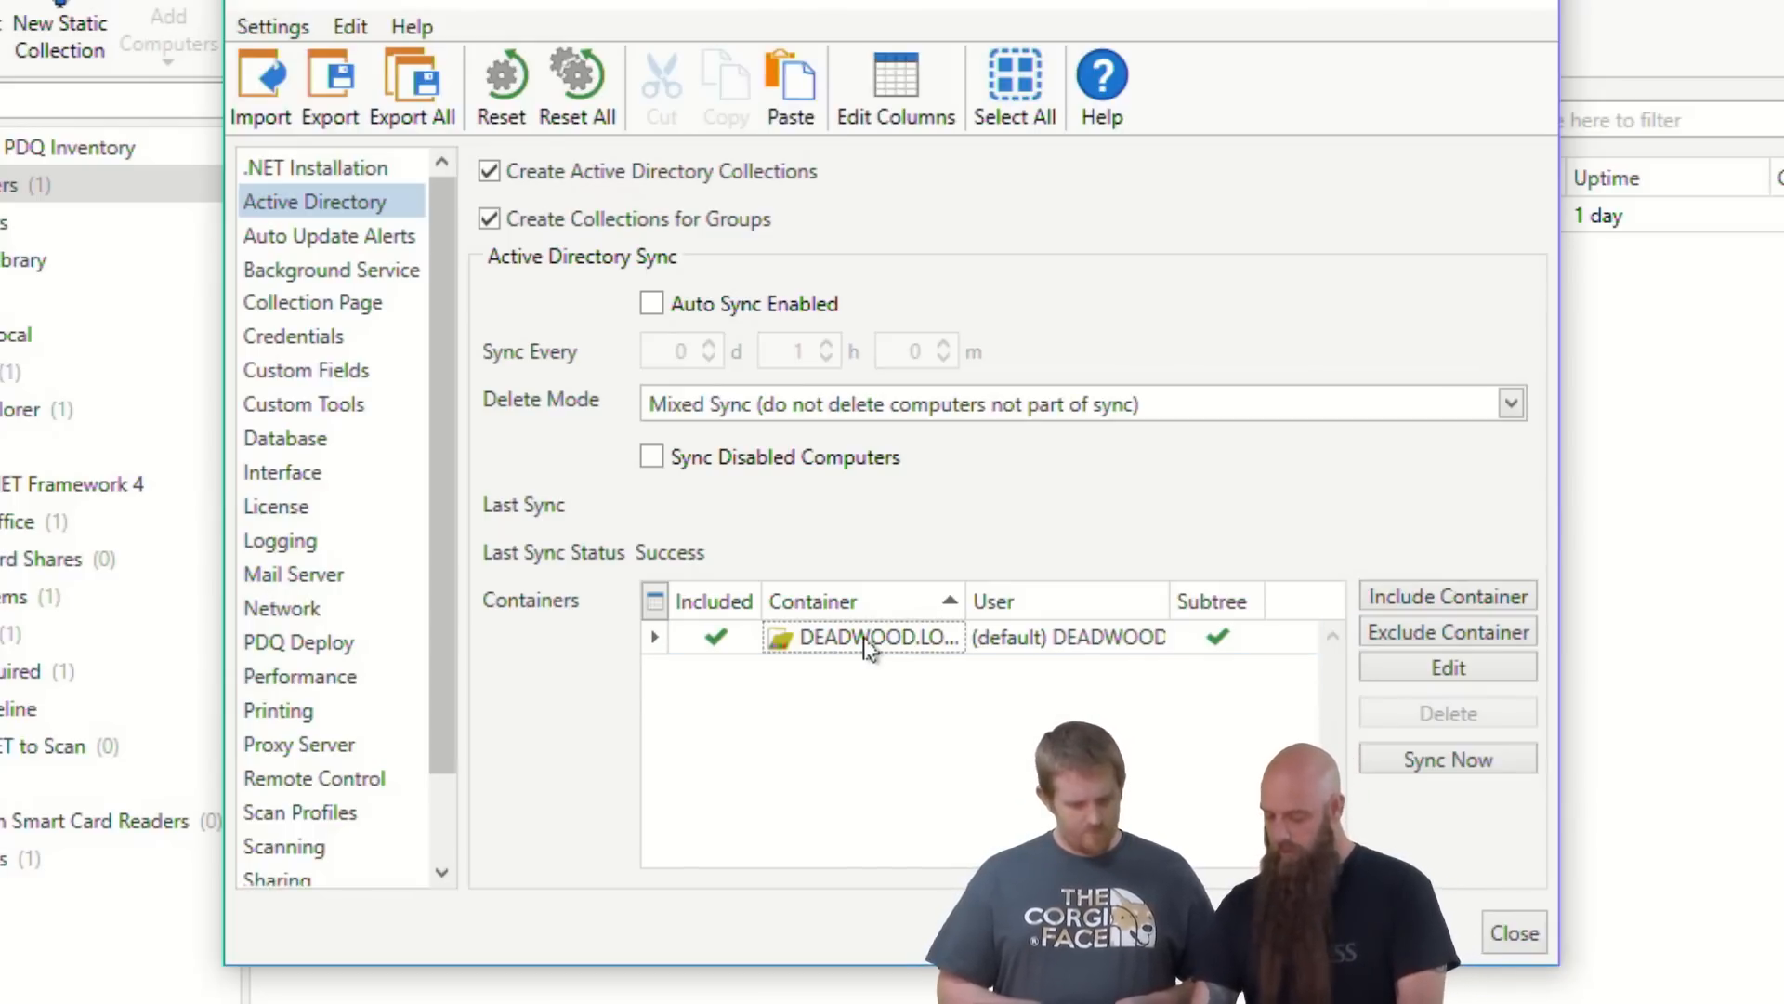
click(869, 648)
key(Delete)
Step: Include a container from Deadwood Computers > Workstations with its sub-tree in the Active Directory sync, and run the sync immediately
click(1457, 596)
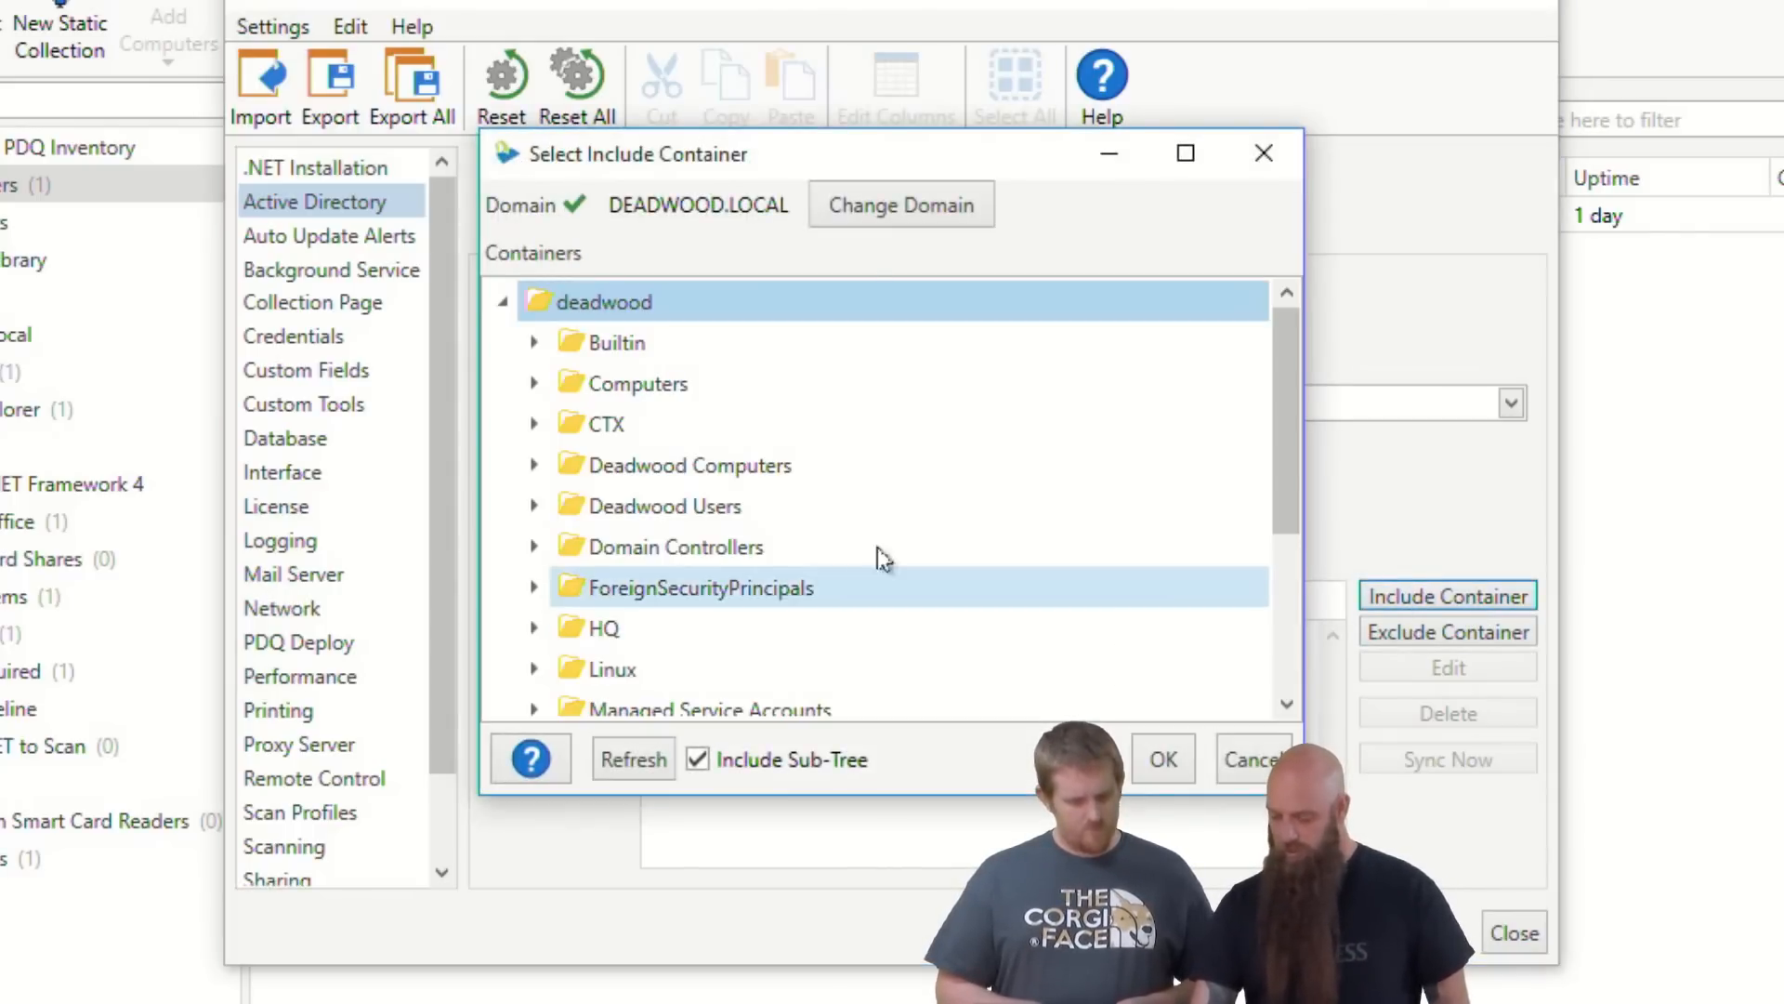
click(535, 465)
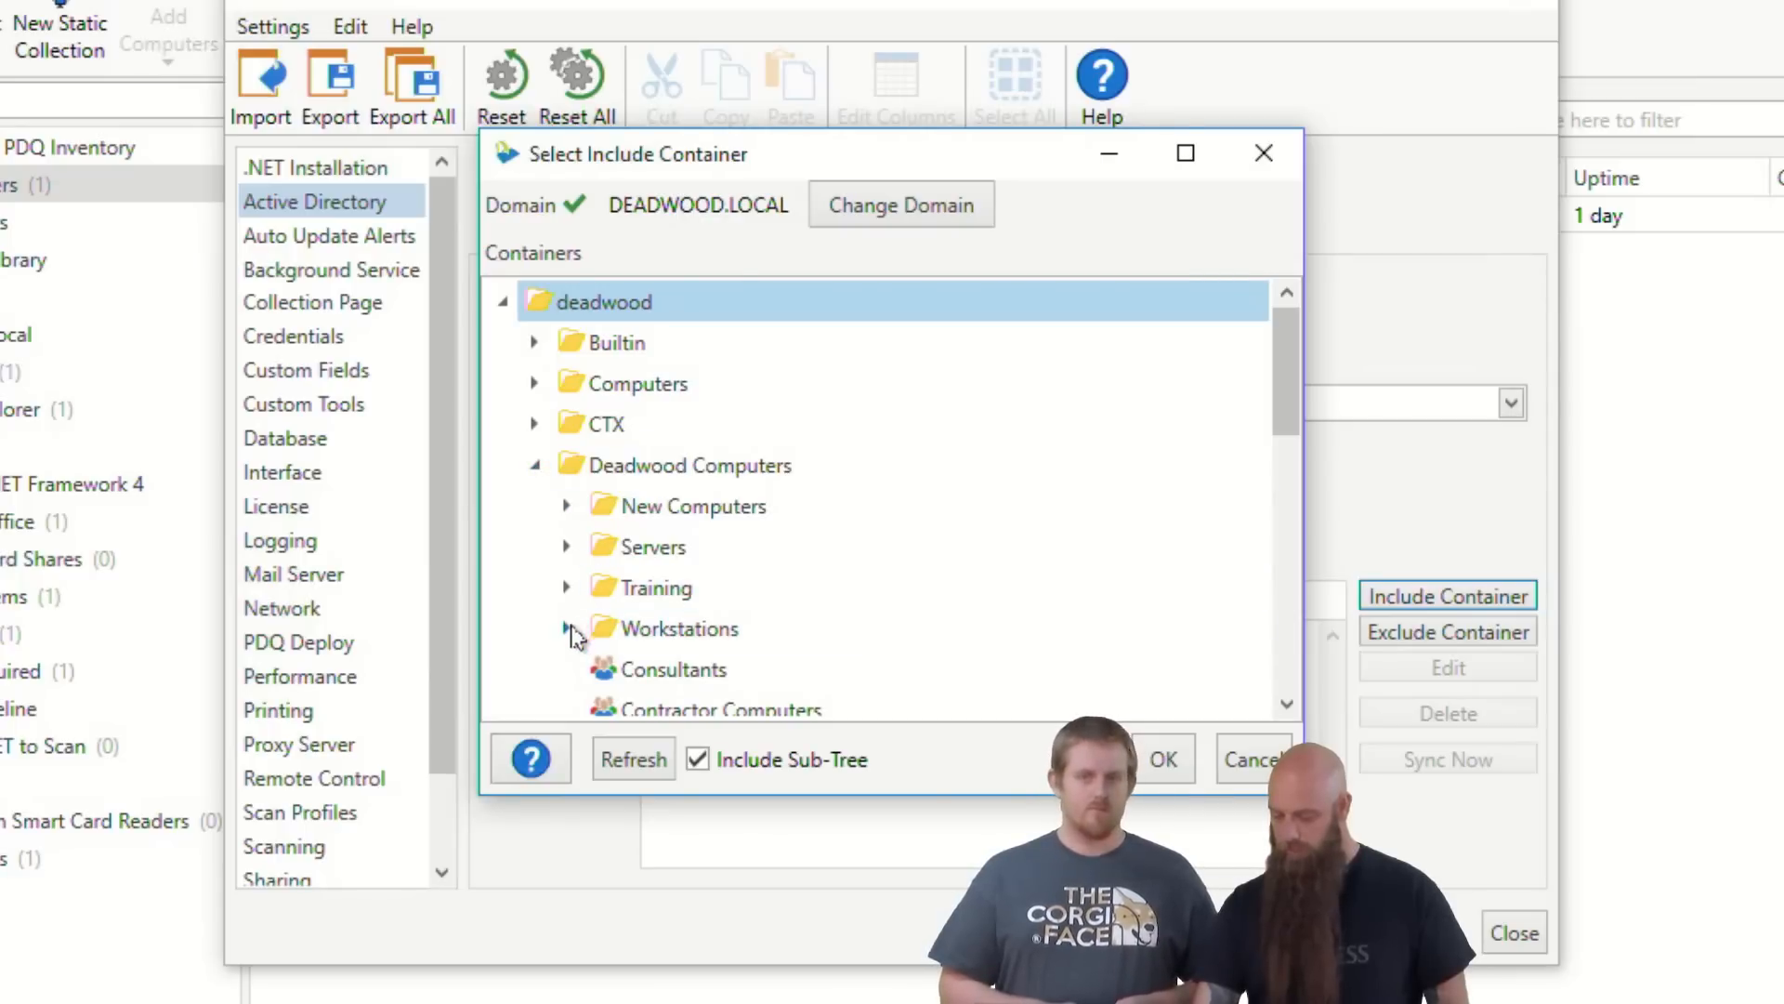
click(566, 629)
scroll(692, 669, down, 2)
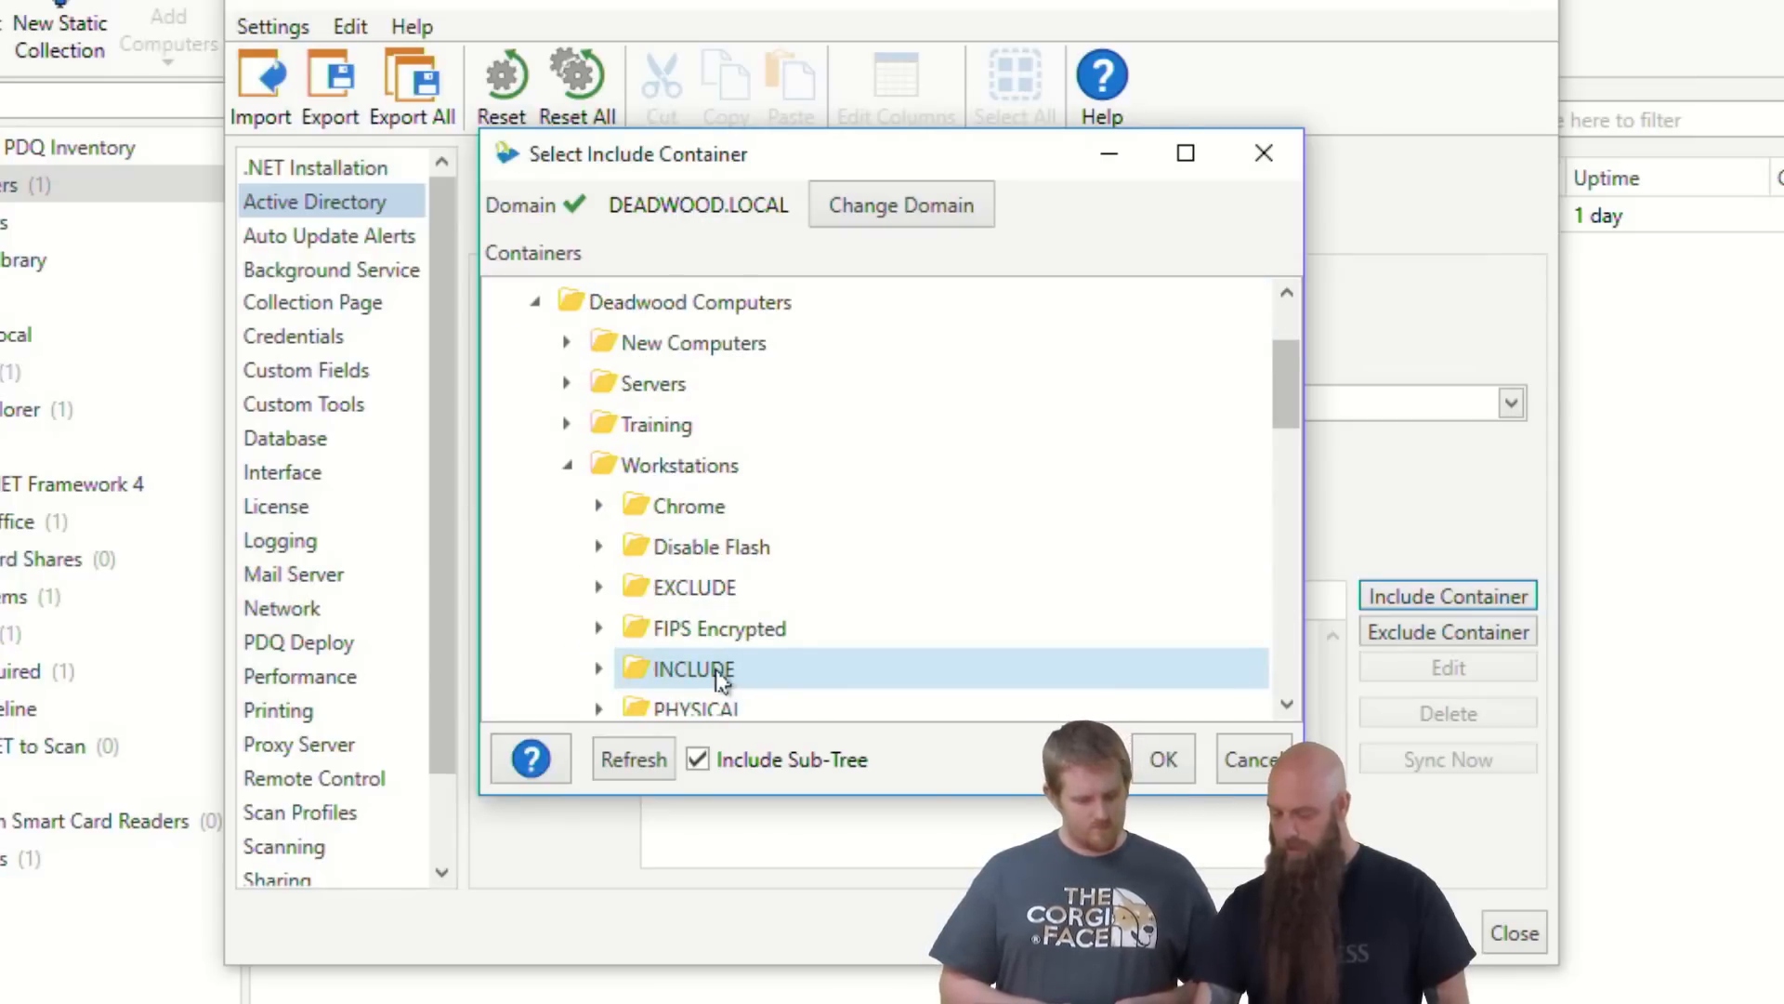
scroll(719, 676, down, 1)
click(718, 673)
click(1173, 767)
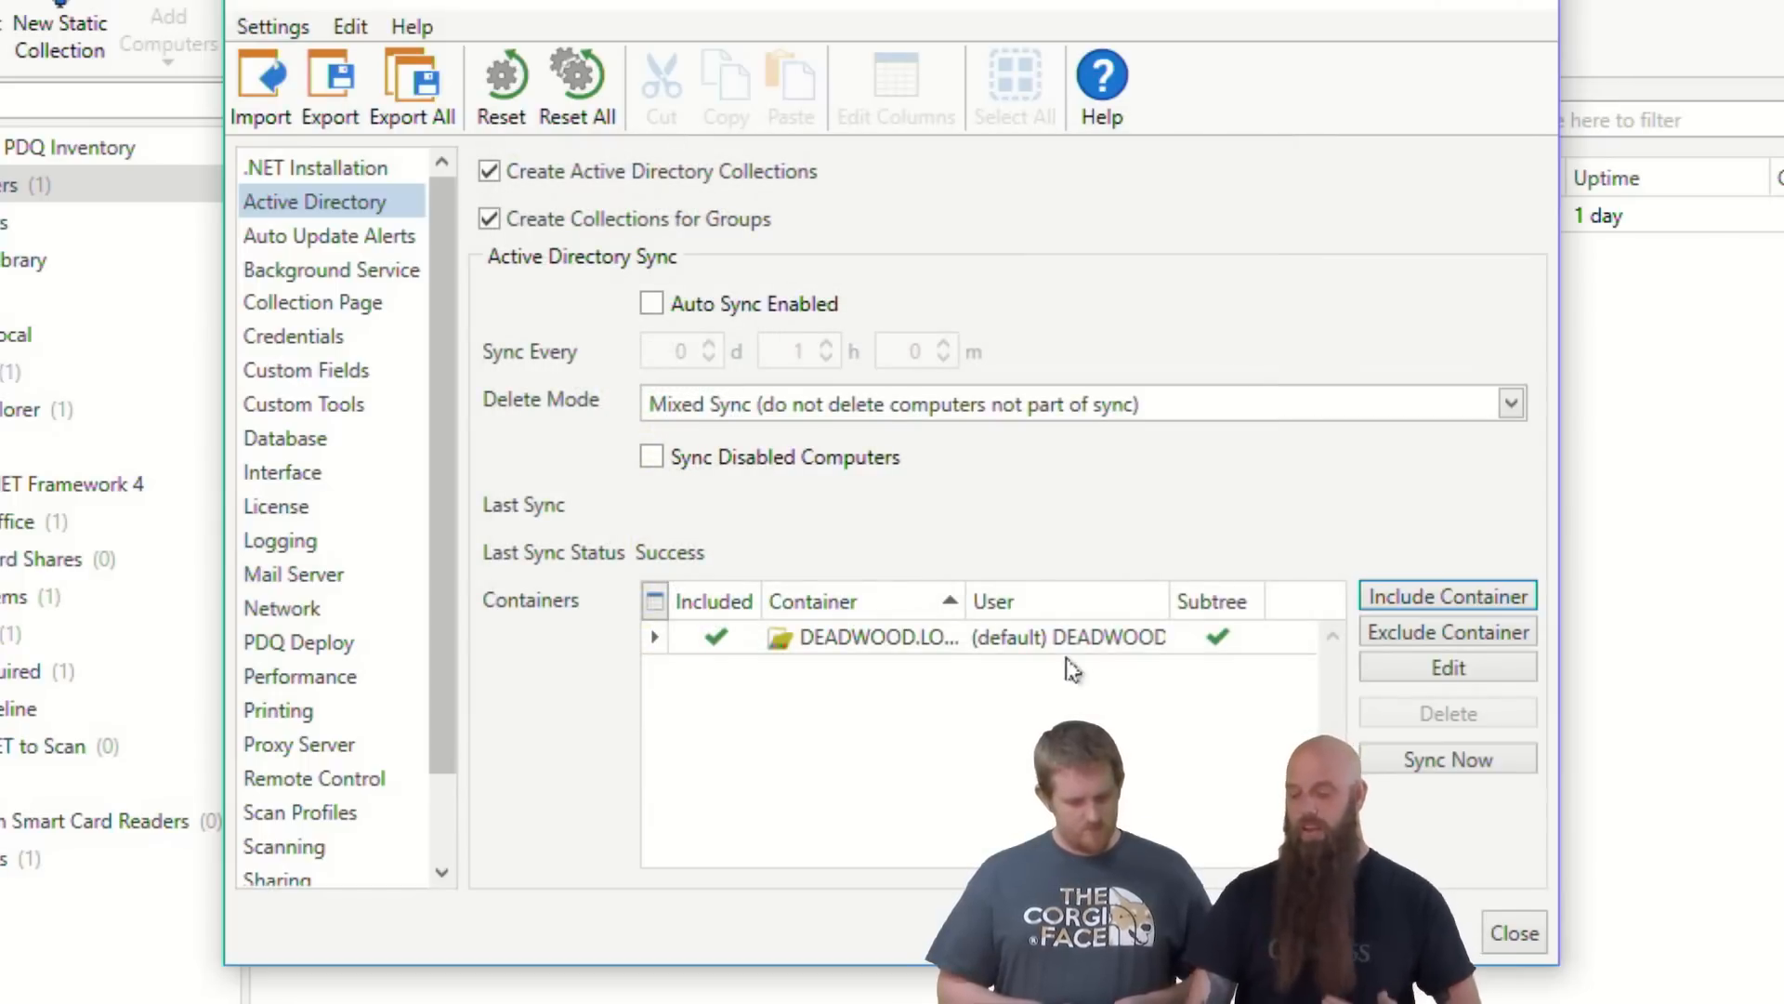
click(1468, 771)
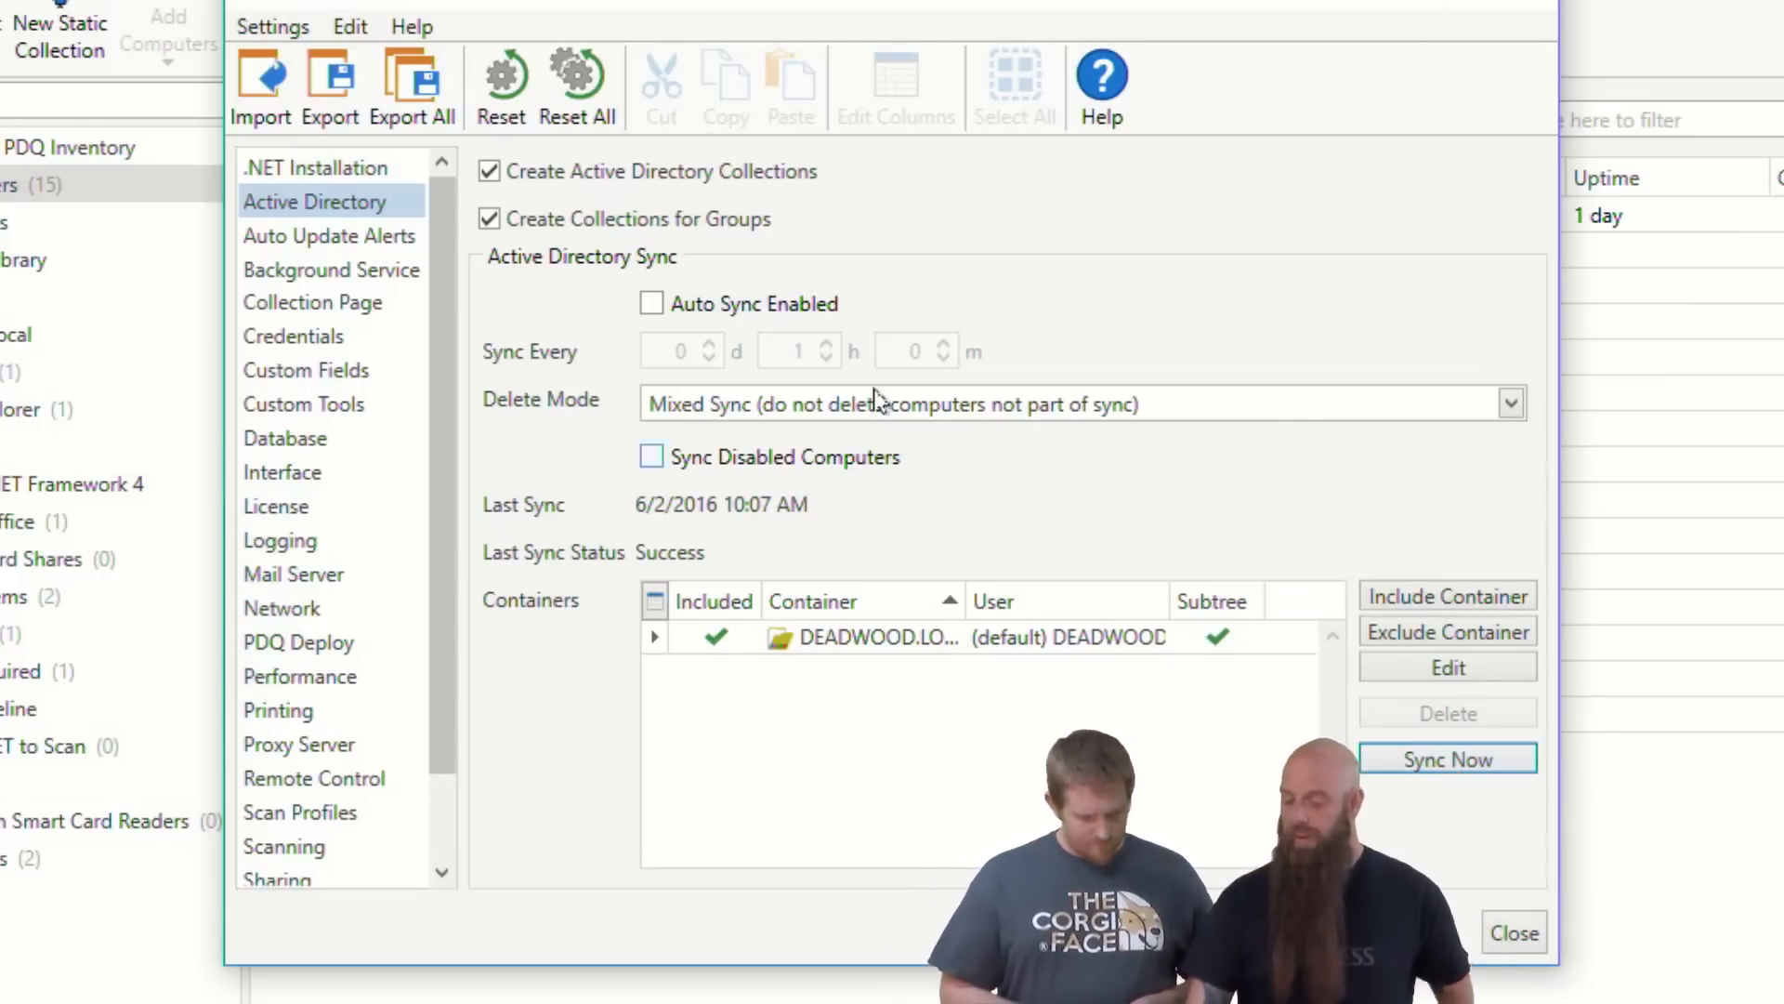
Step: Enable automatic Active Directory sync every 3 hours and close the preferences
click(653, 304)
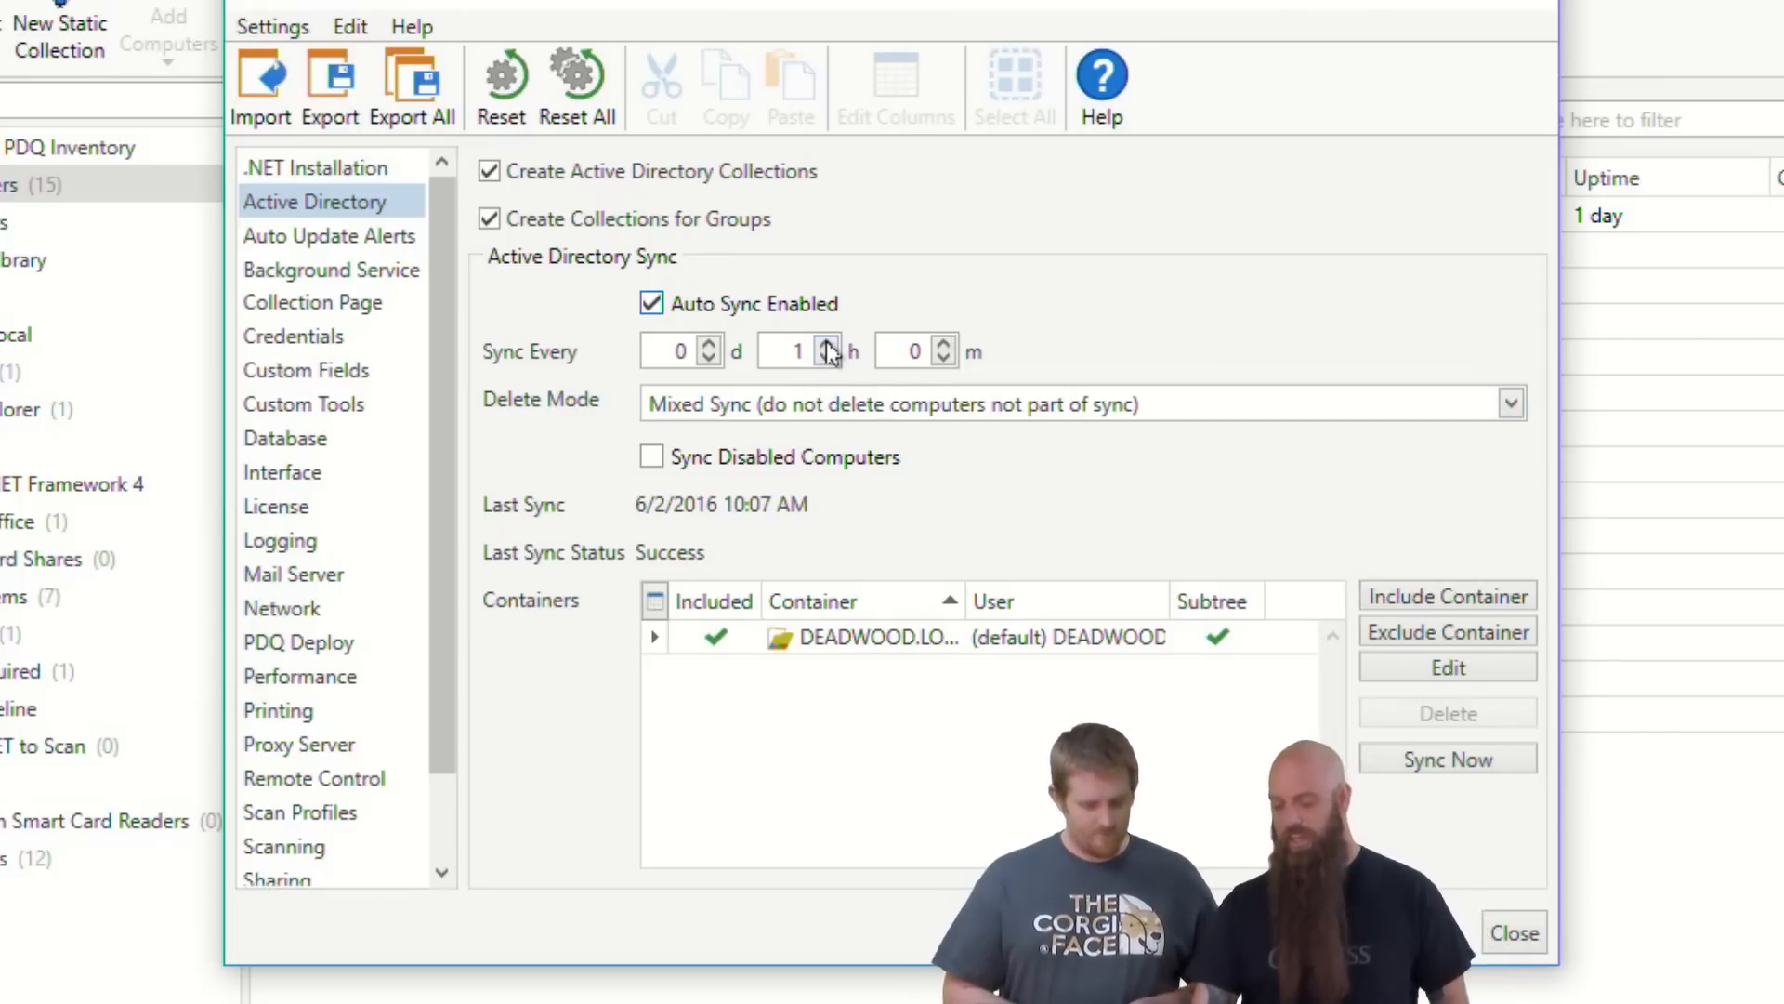
click(828, 345)
click(828, 346)
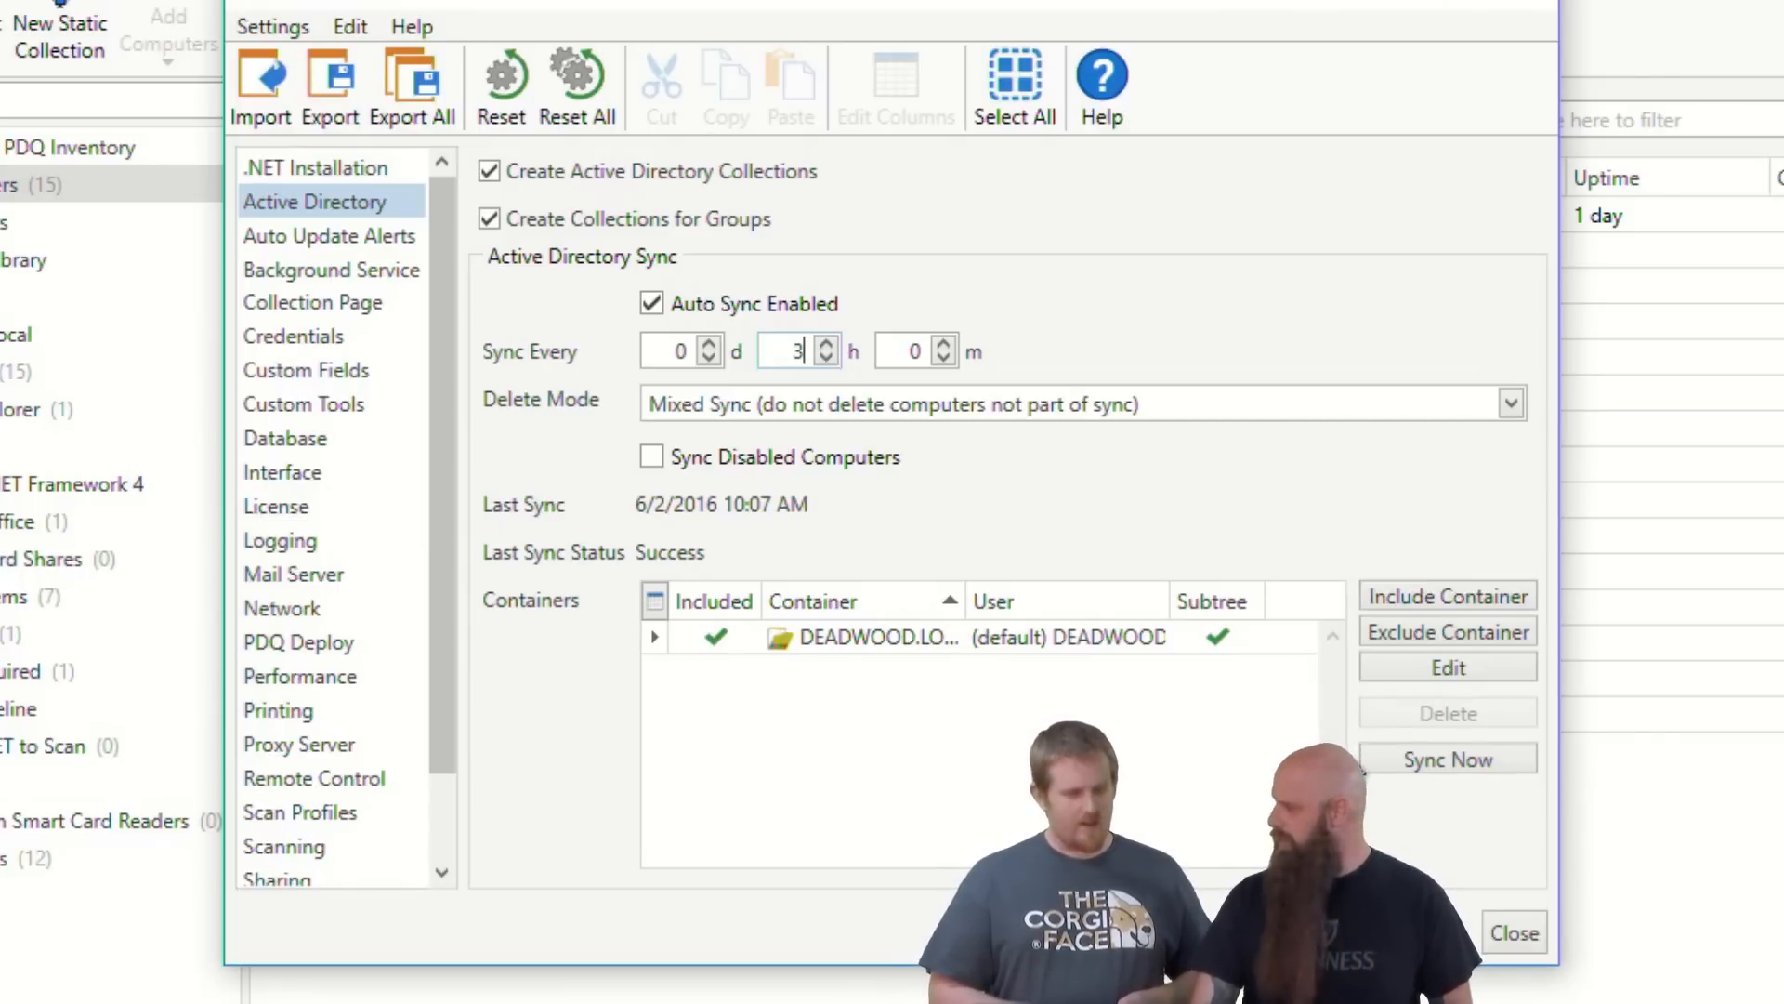
click(1514, 932)
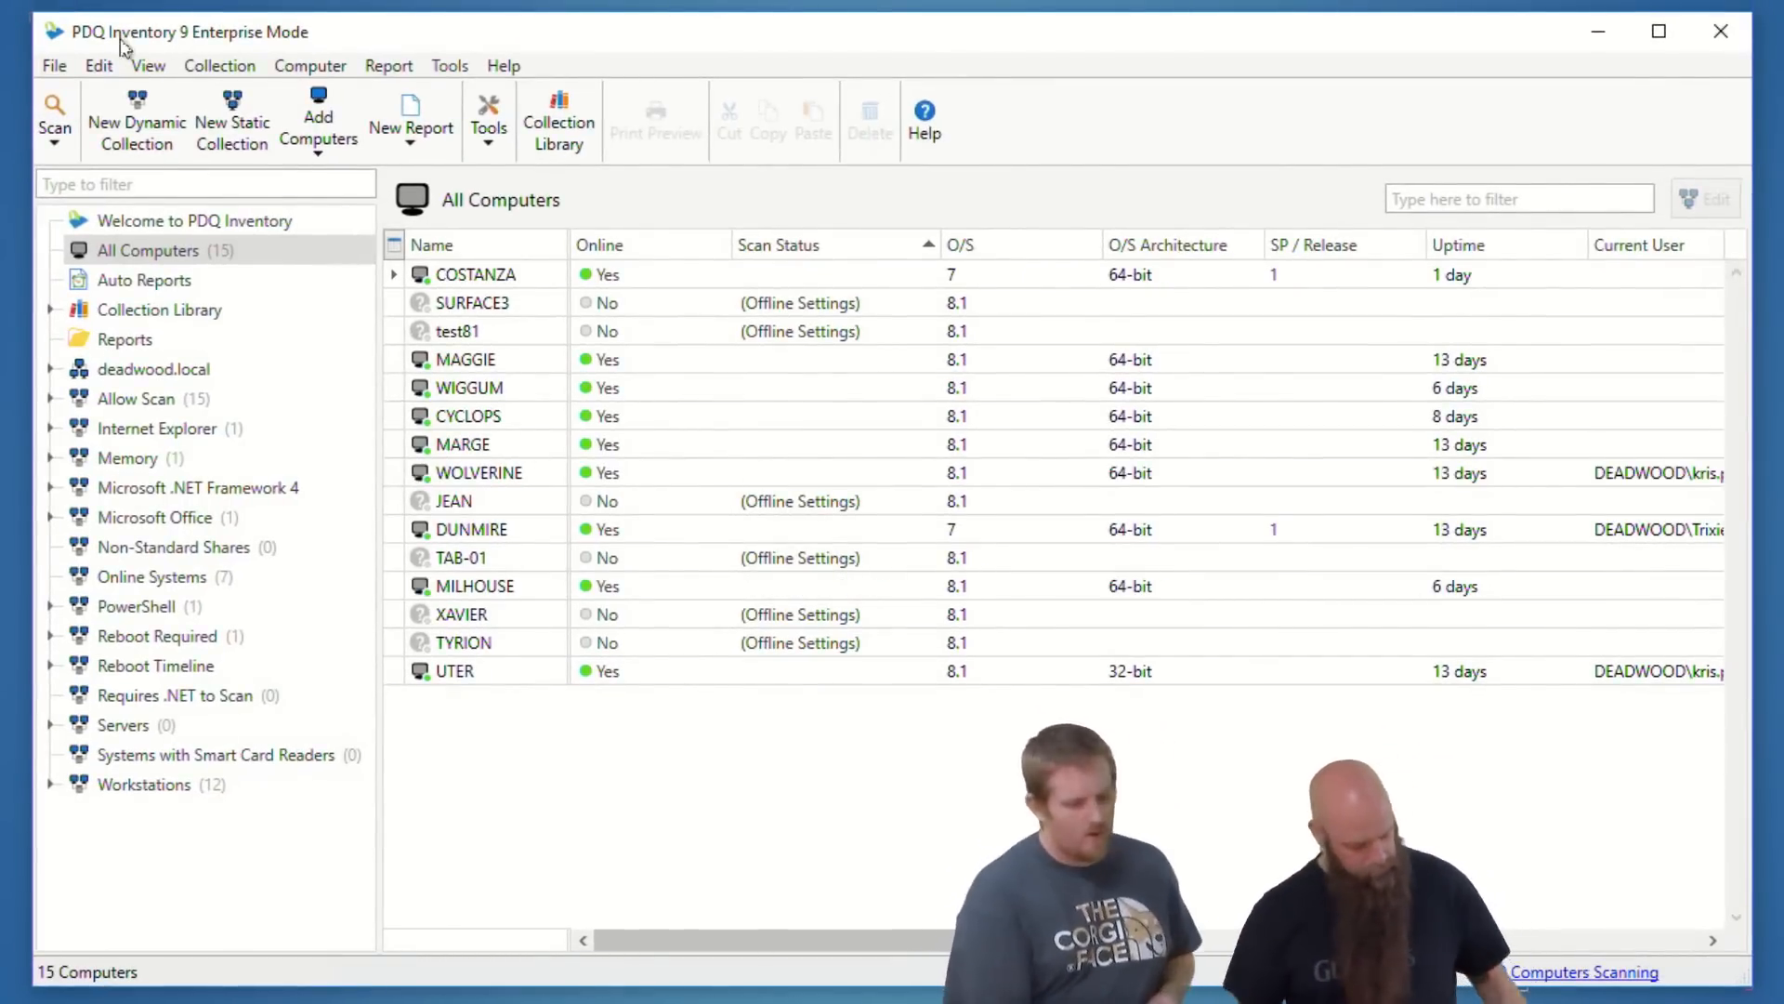
Step: Review the Network Discovery options for adding computers by IP address or subnet, and close them without starting a discovery
click(319, 138)
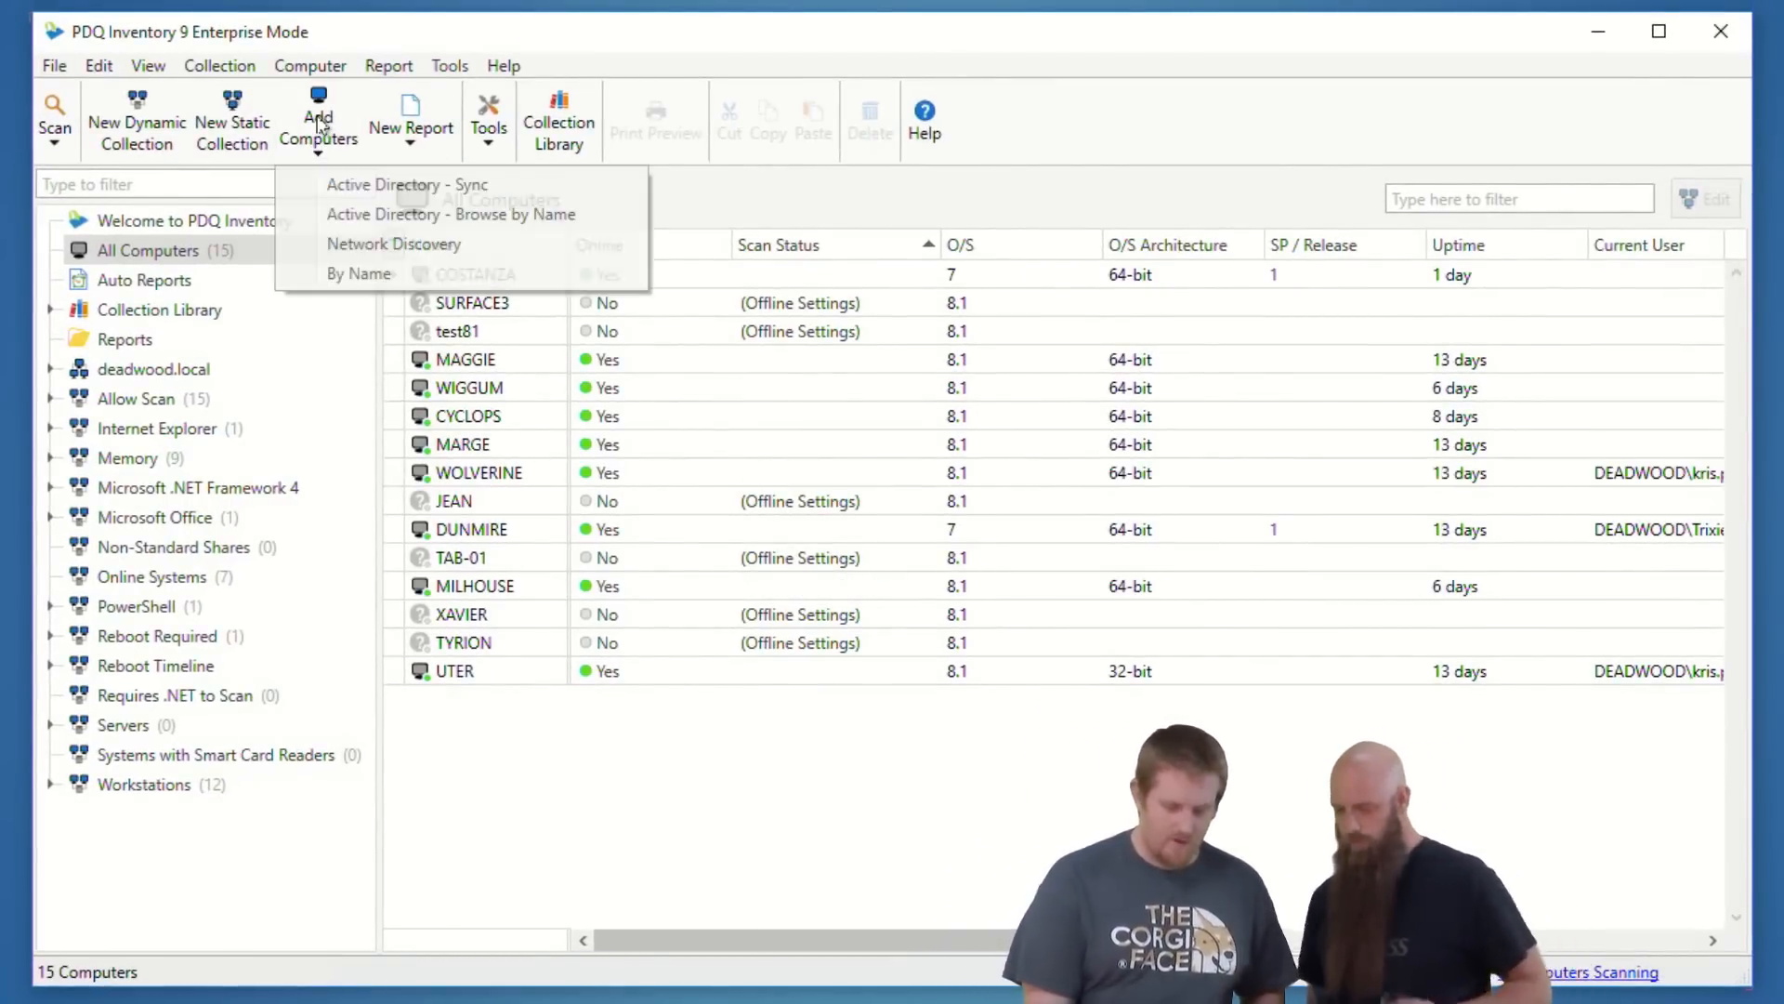
click(371, 249)
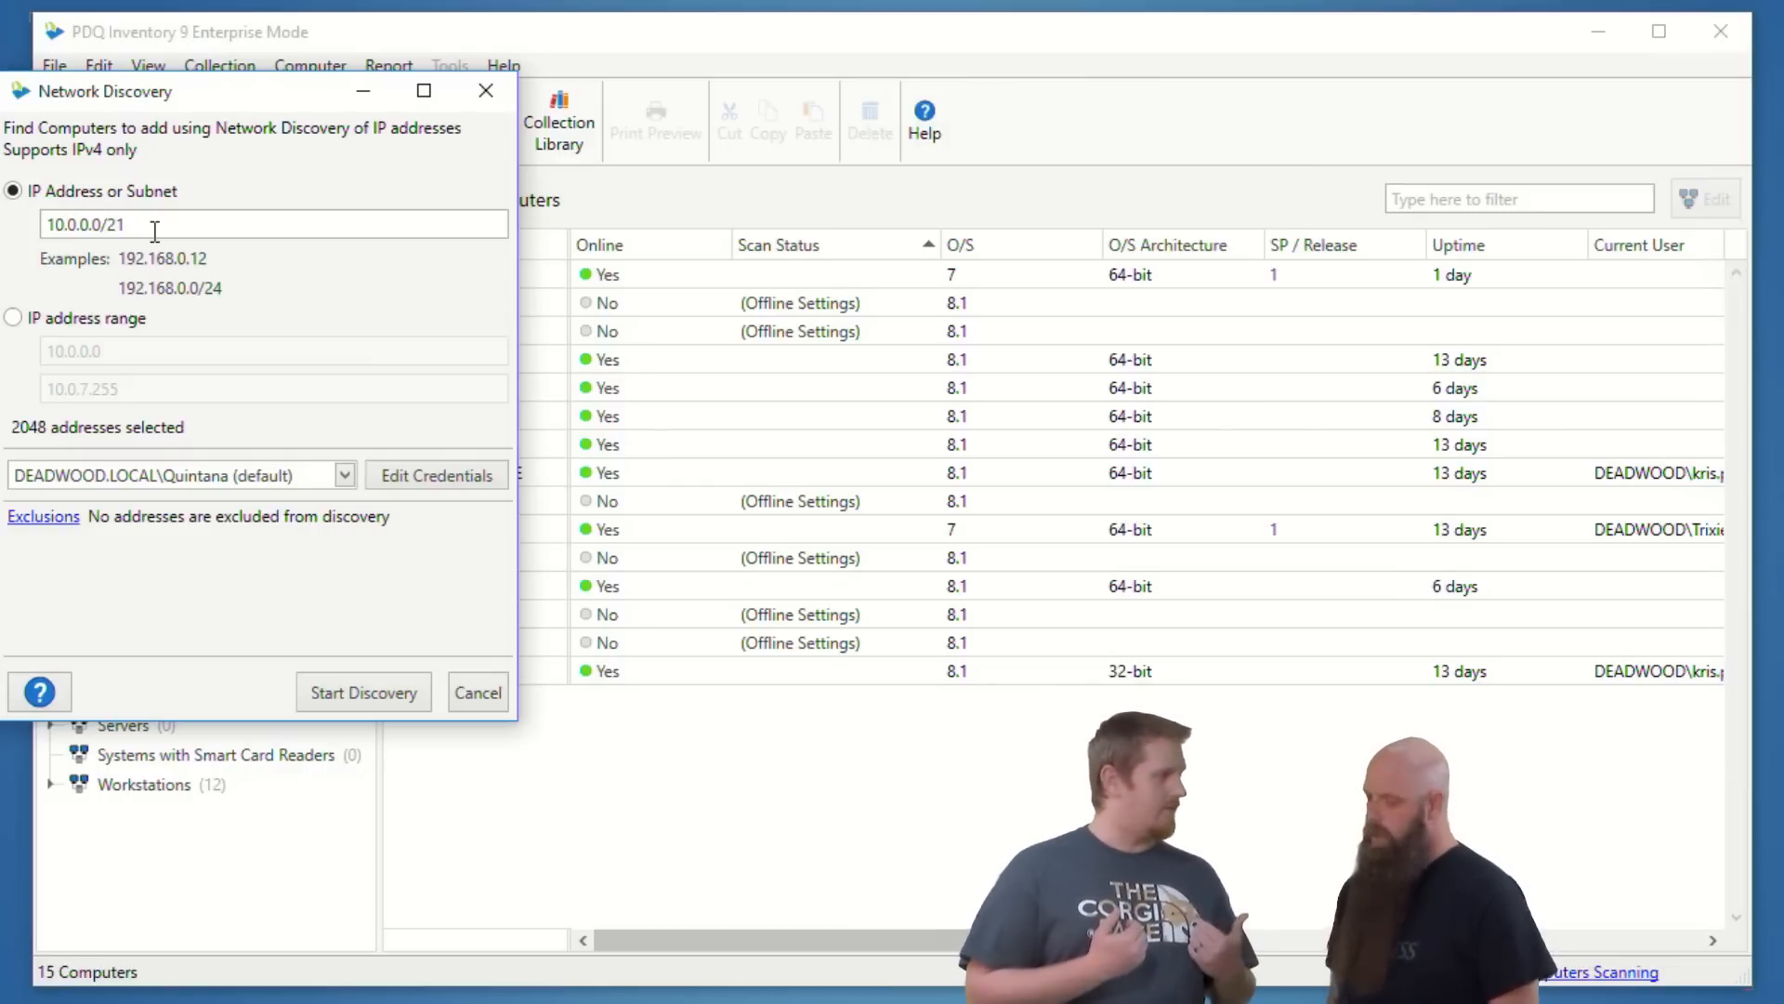
click(493, 712)
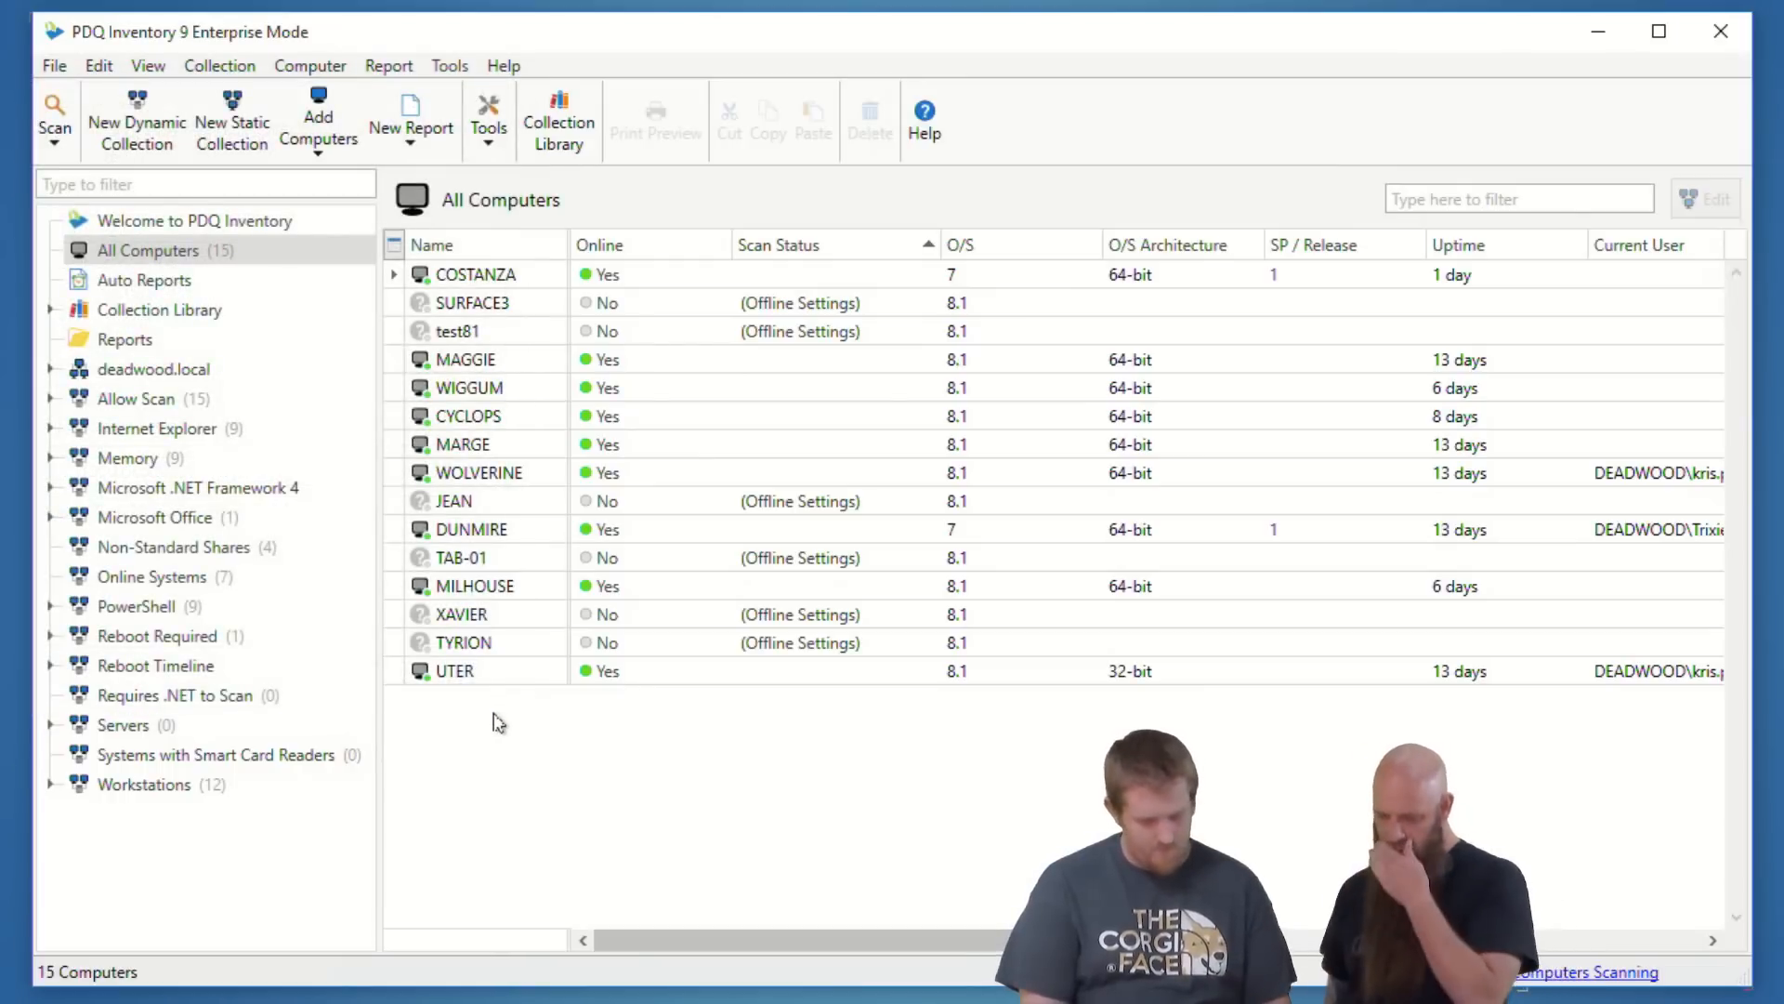
Step: Open the Scanning page of the preferences
key(ctrl+comma)
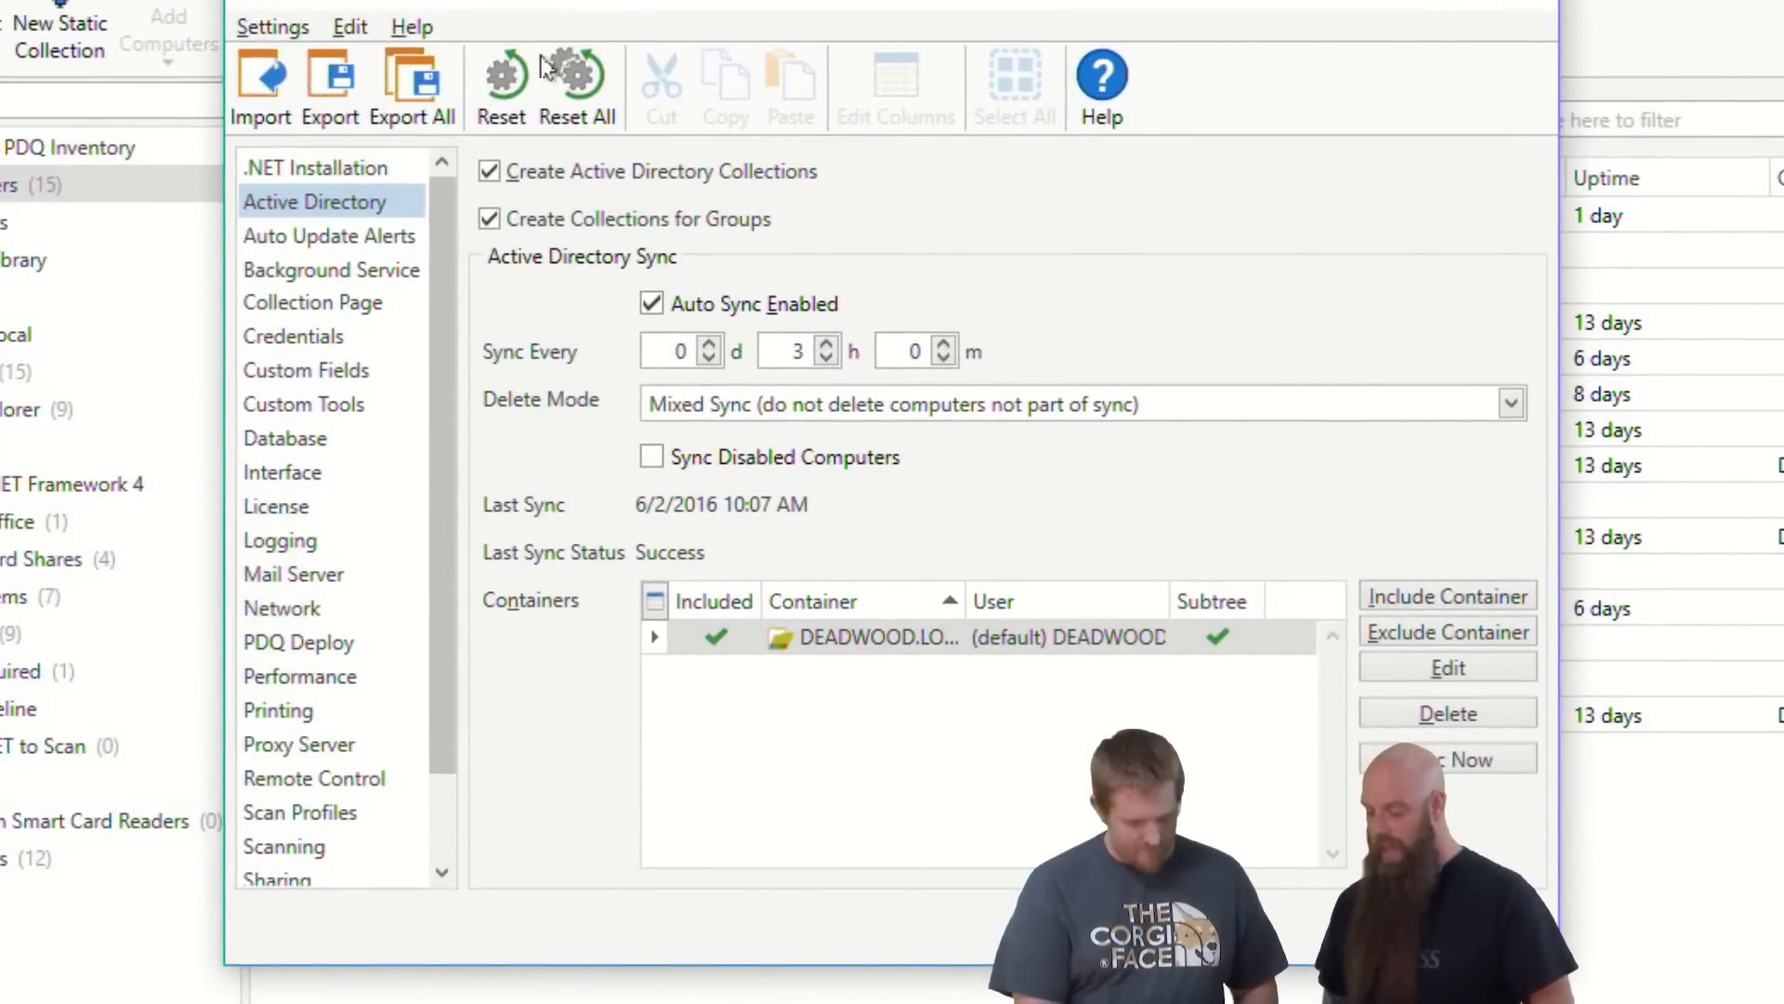
drag(434, 293, 432, 392)
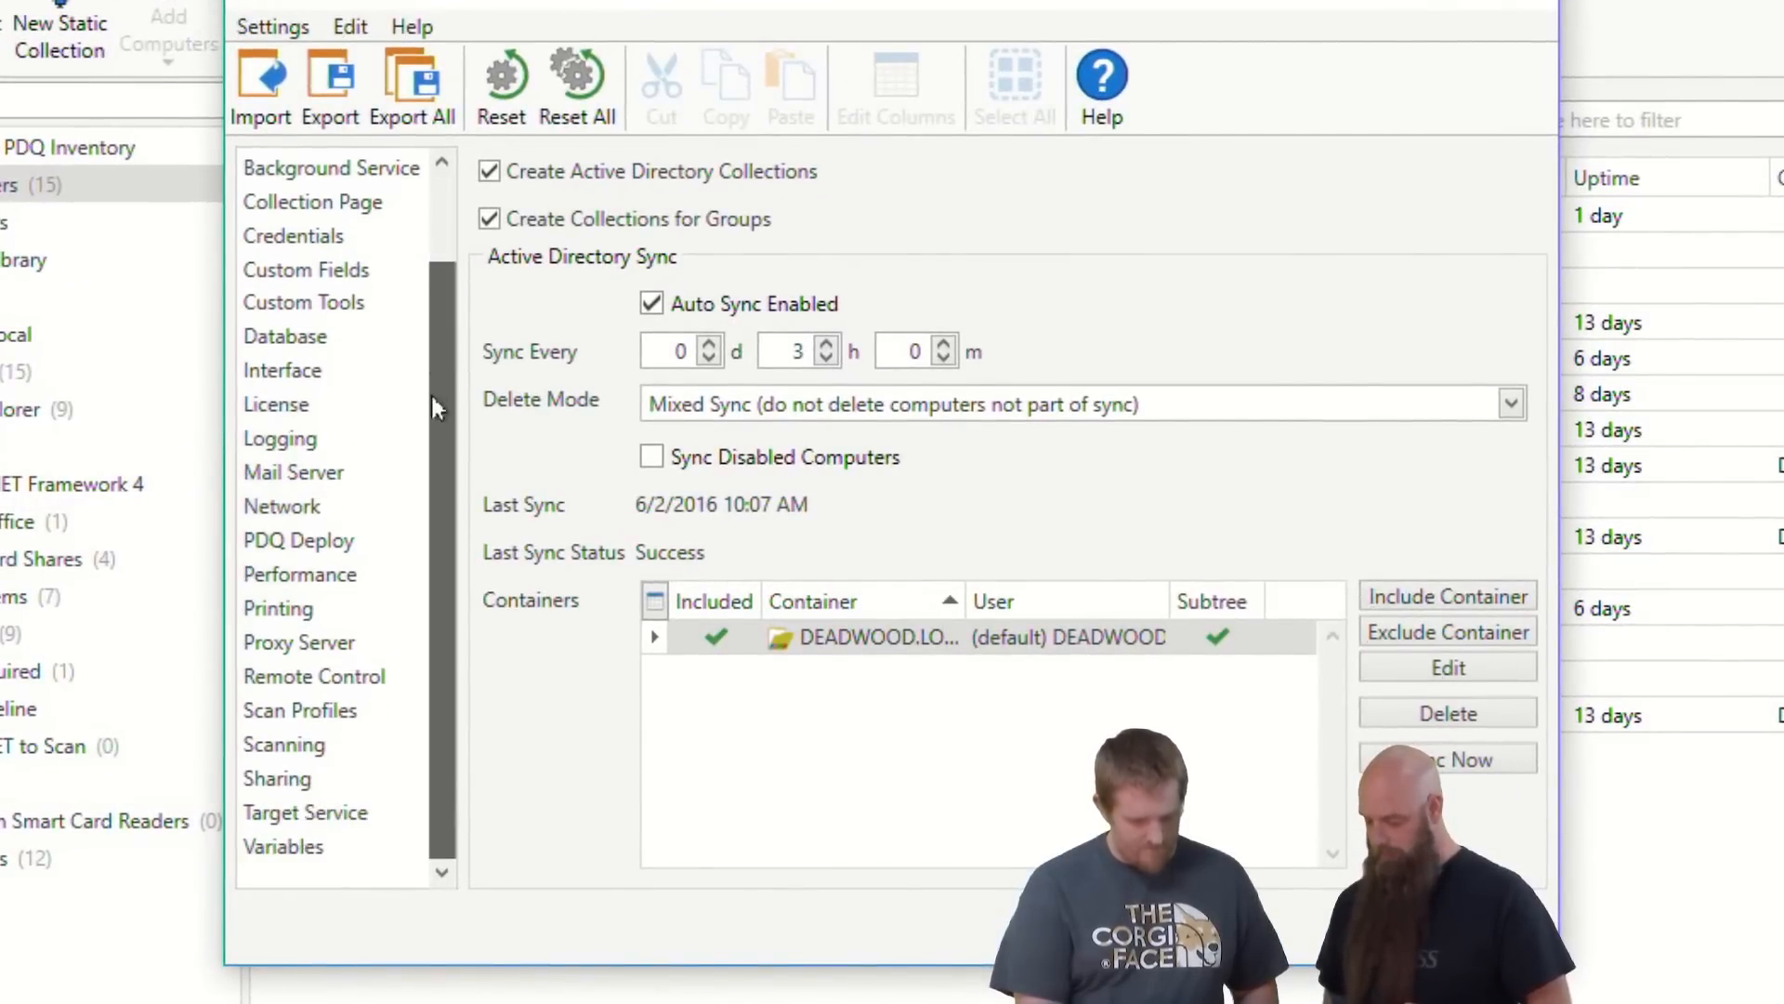
click(276, 753)
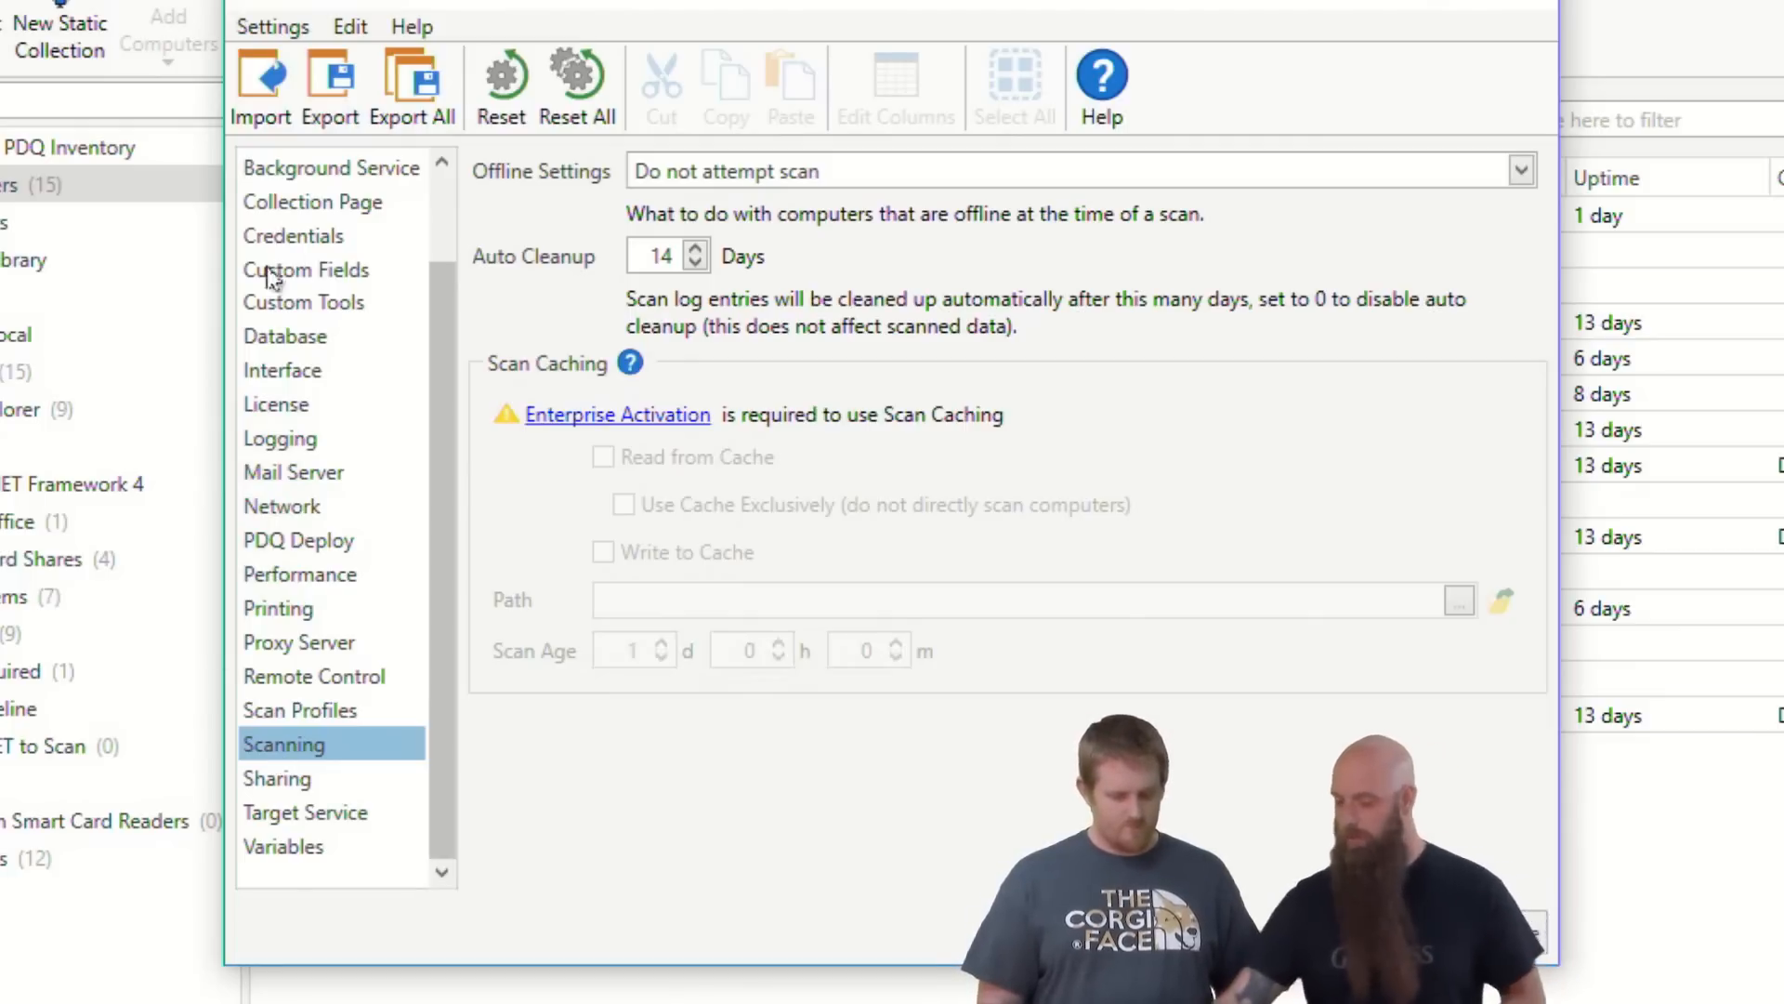
Step: Switch the offline settings for scans to Attempt scan and back to Do not attempt scan
click(1054, 170)
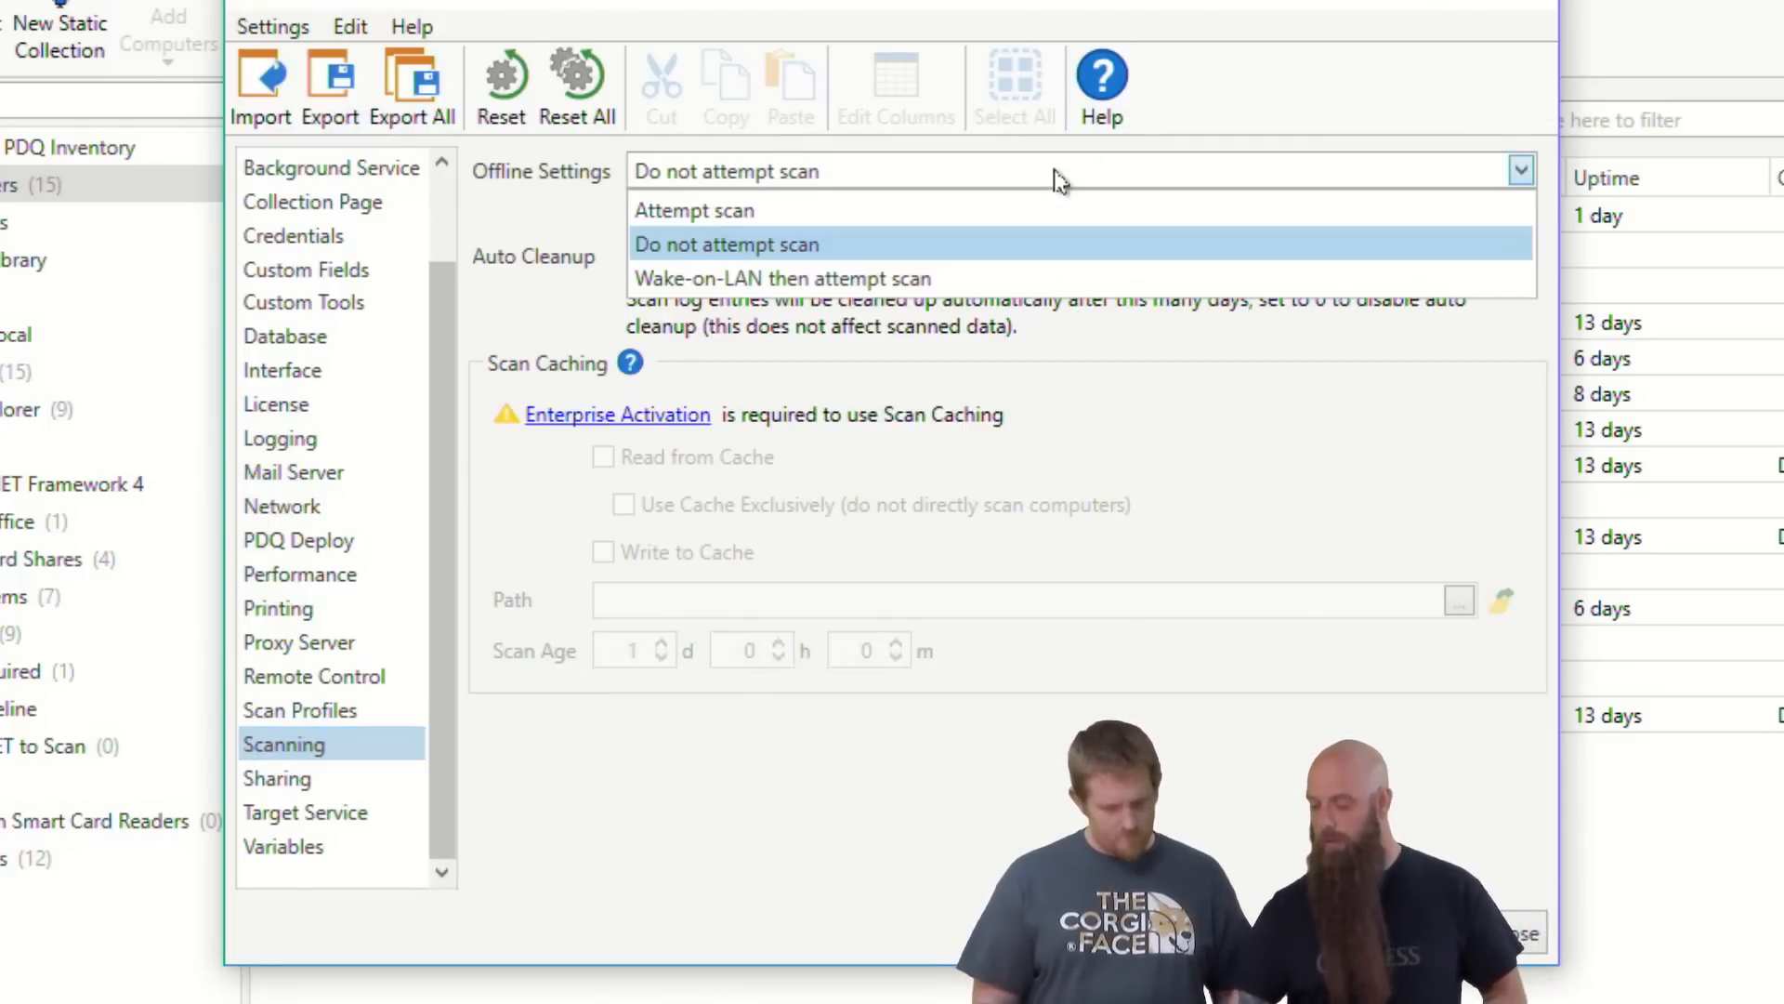
click(665, 212)
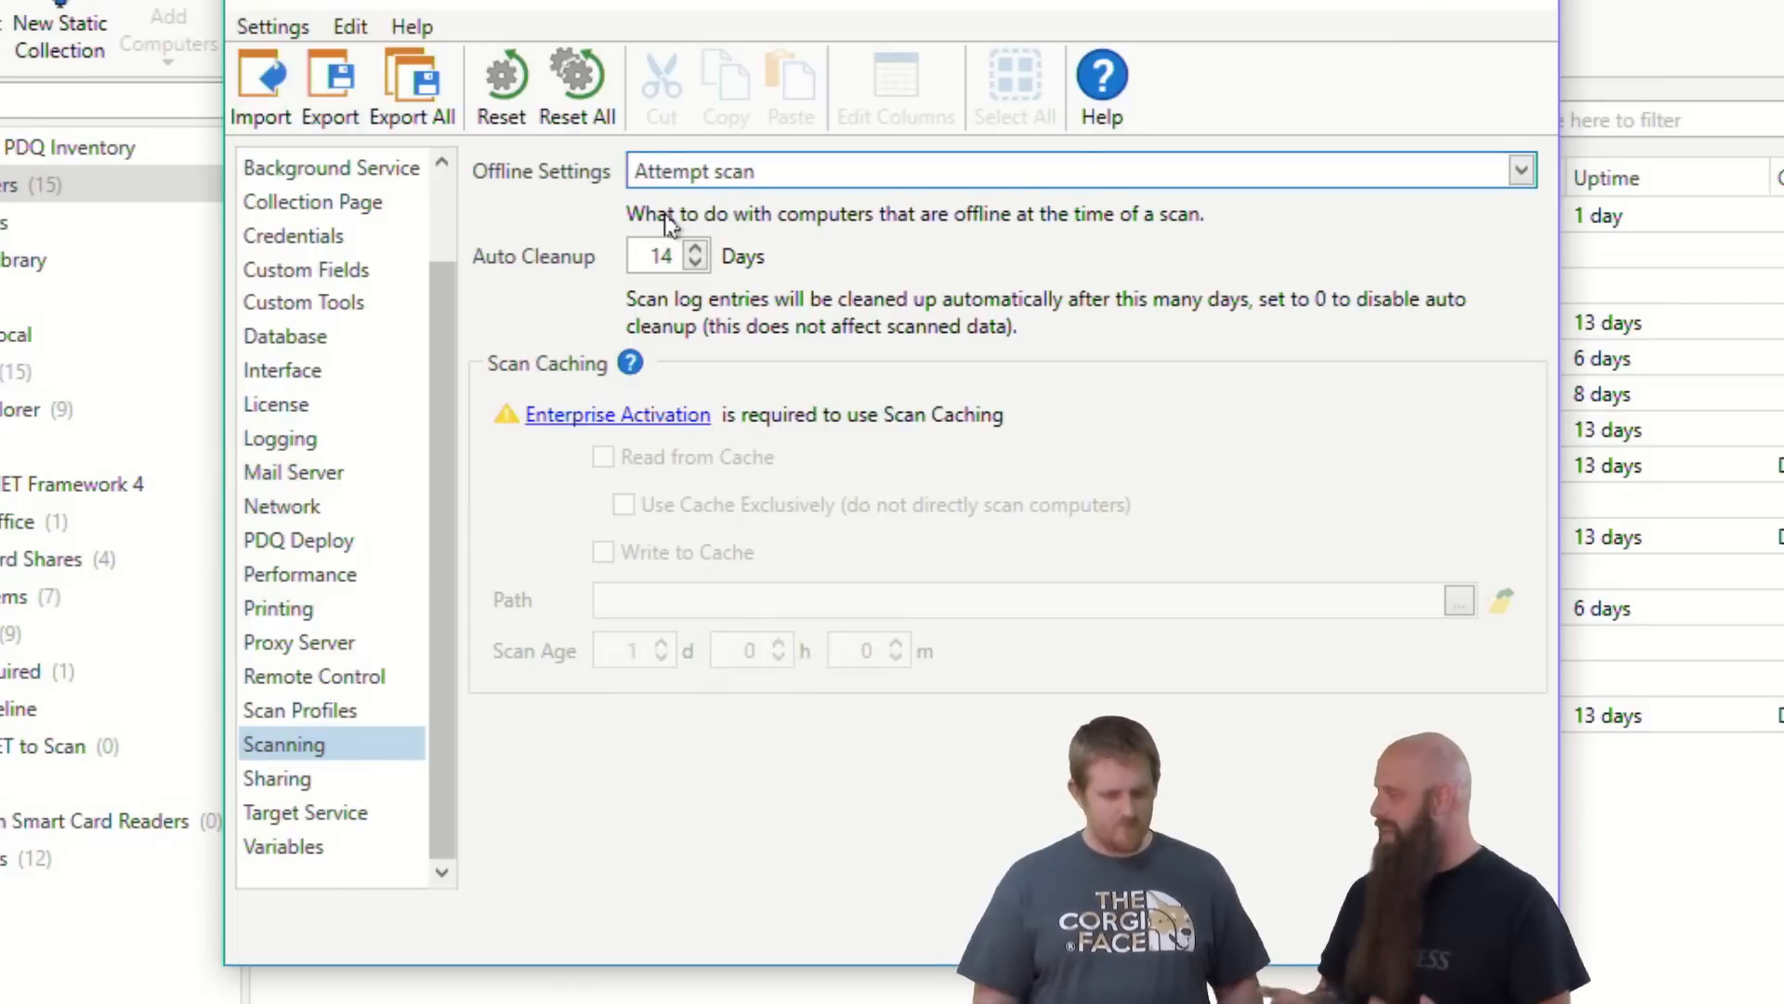
click(681, 171)
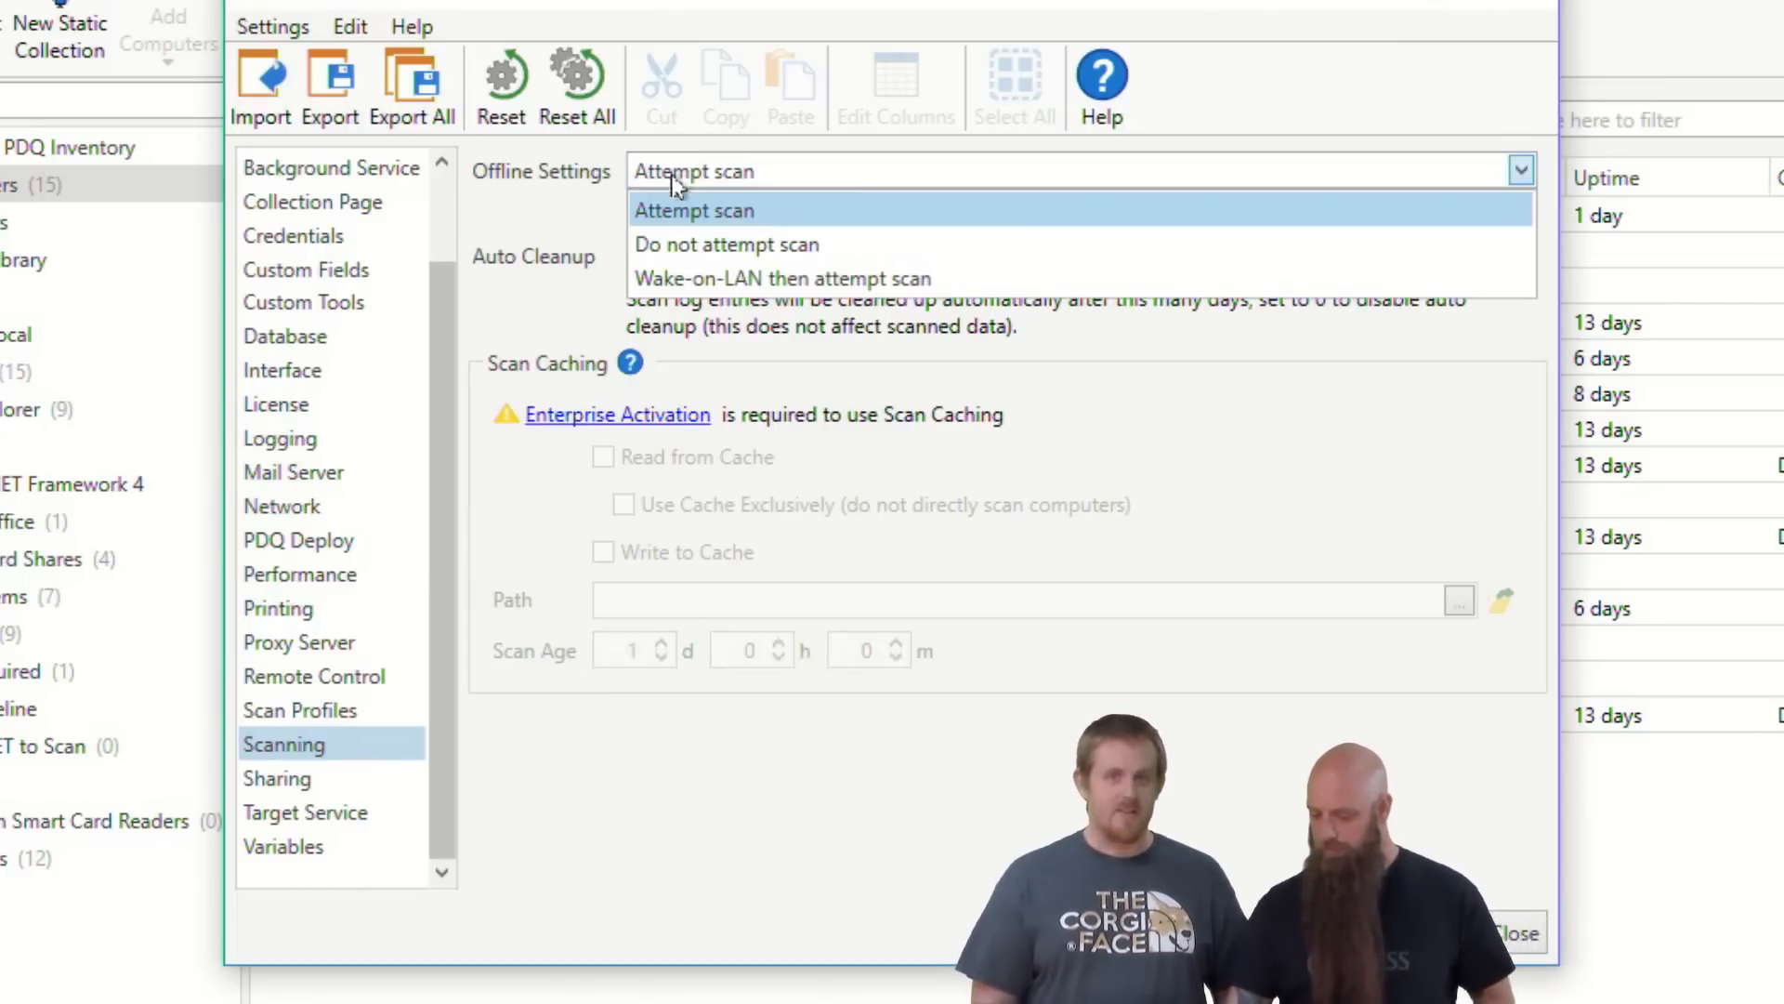
click(660, 236)
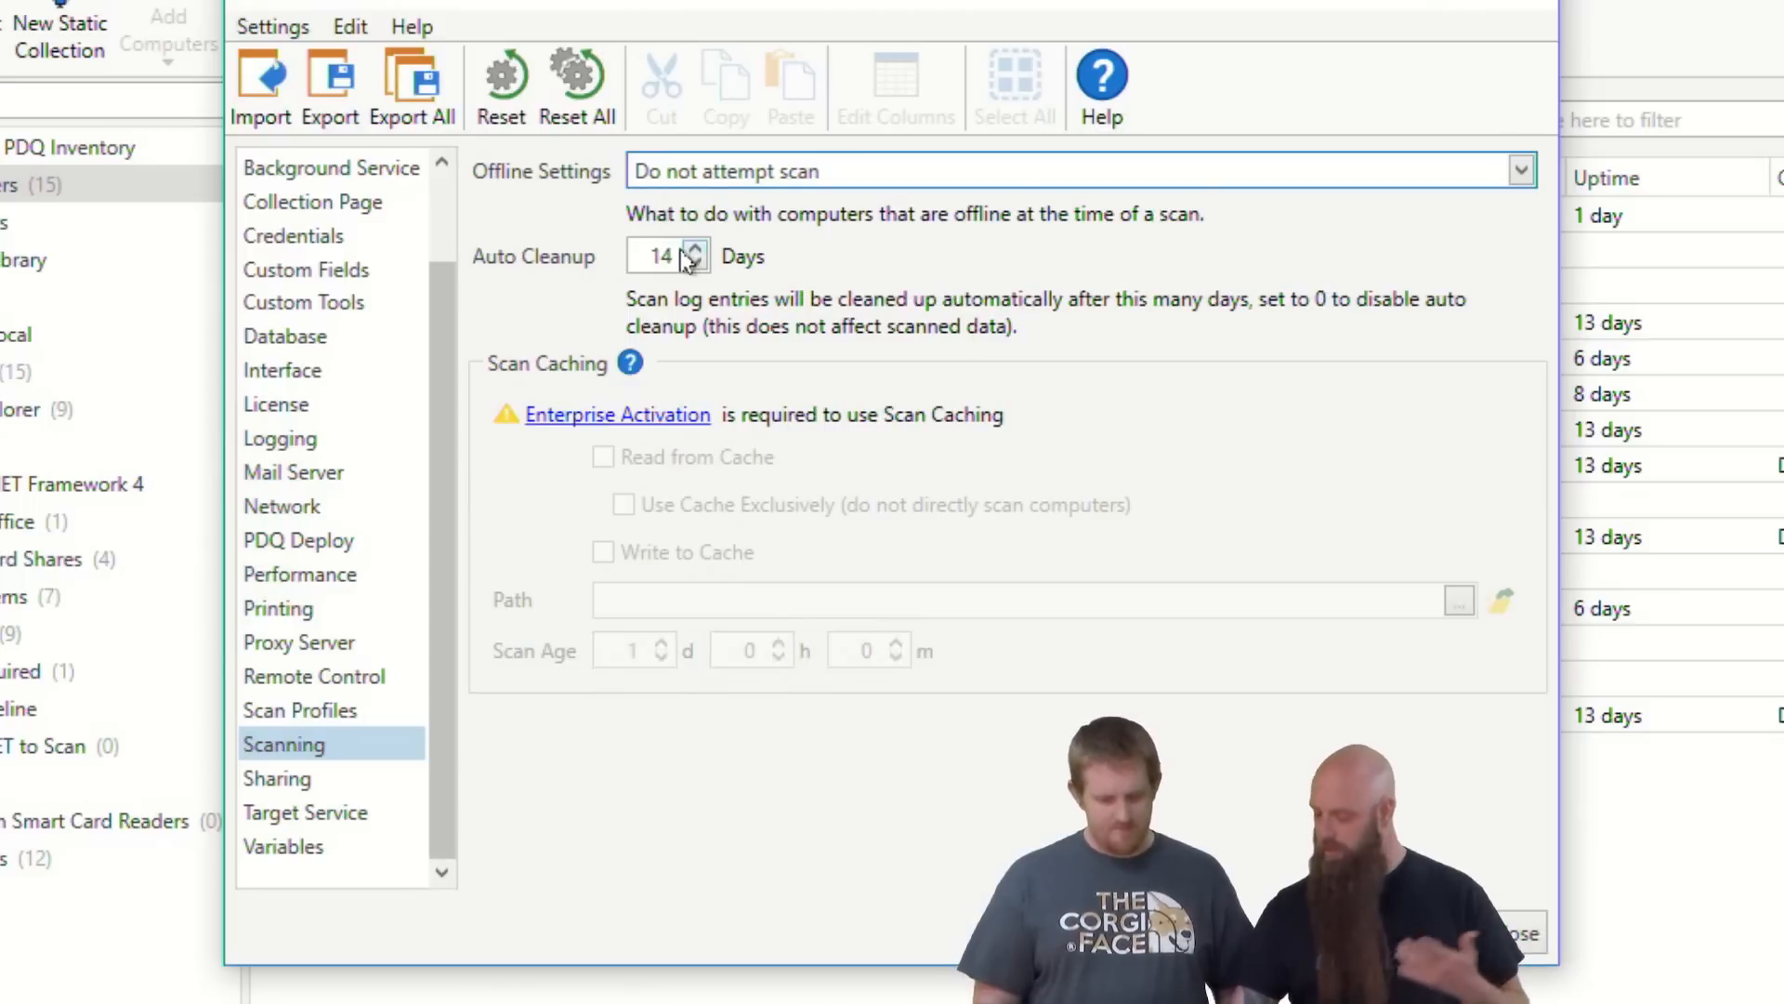
Step: Close the preferences, set Network Discovery to subnet 10.0.0.0/24, switch to the matching IP address range 10.0.0.0 to 10.0.0.255 and start the discovery
click(1534, 939)
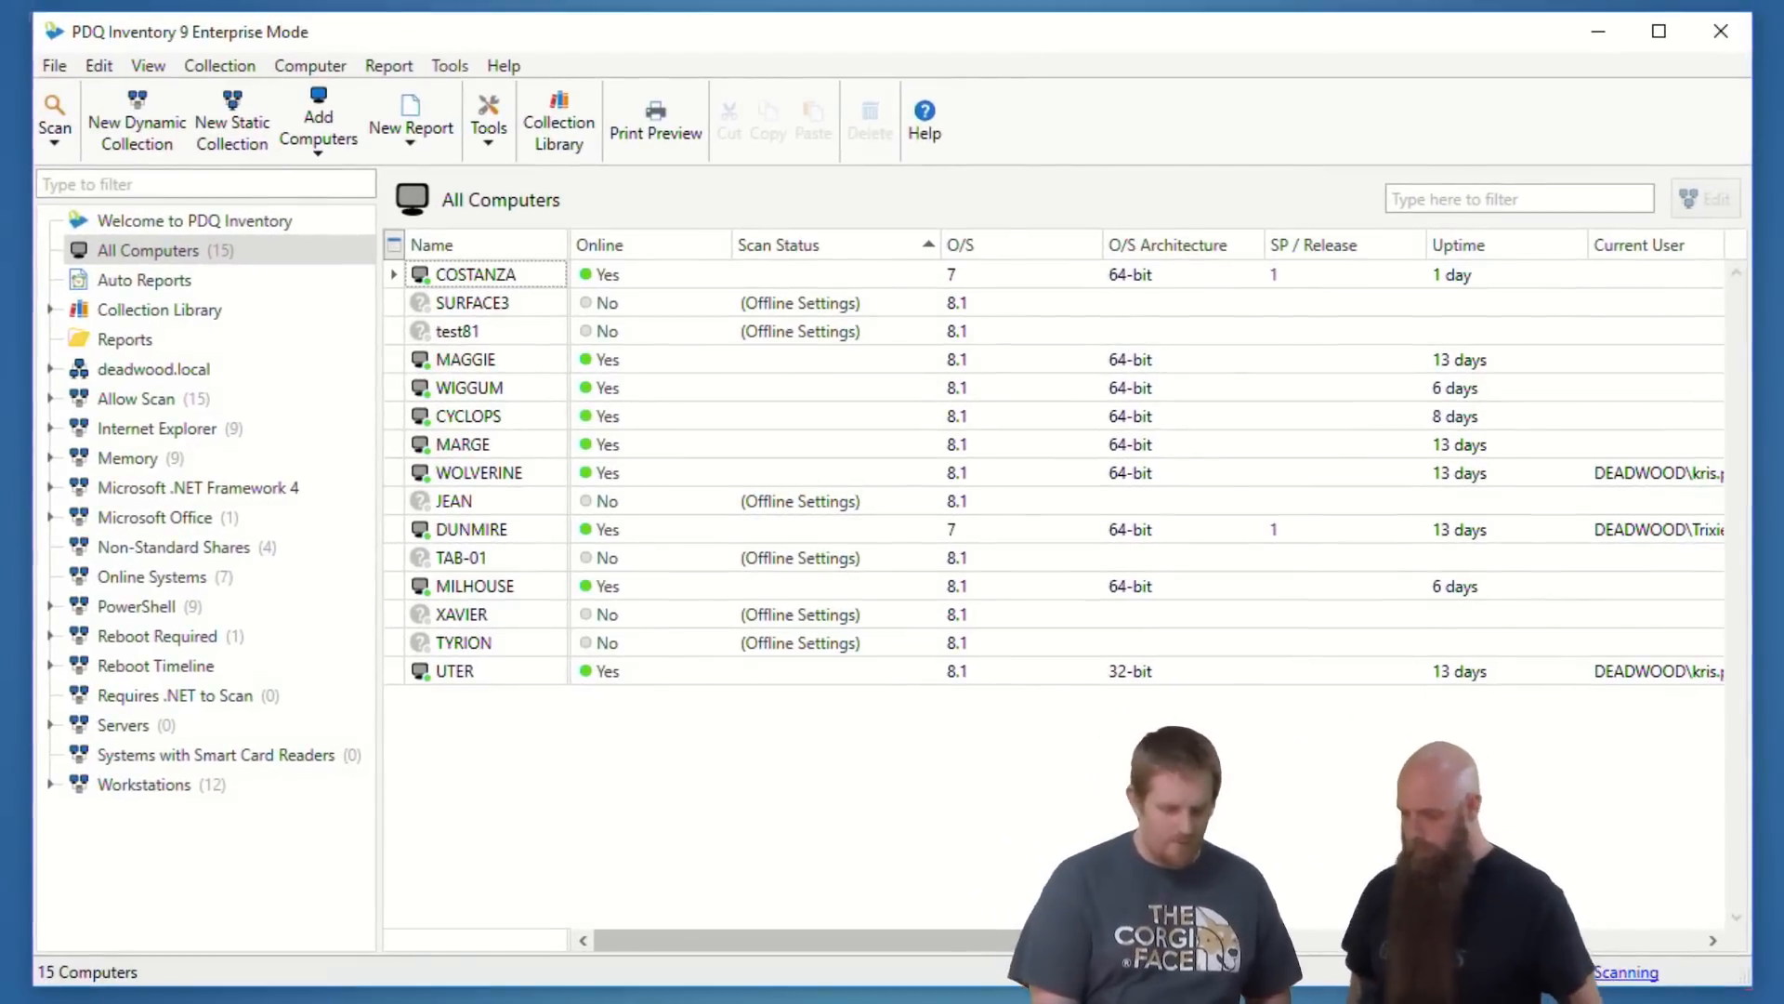
click(340, 135)
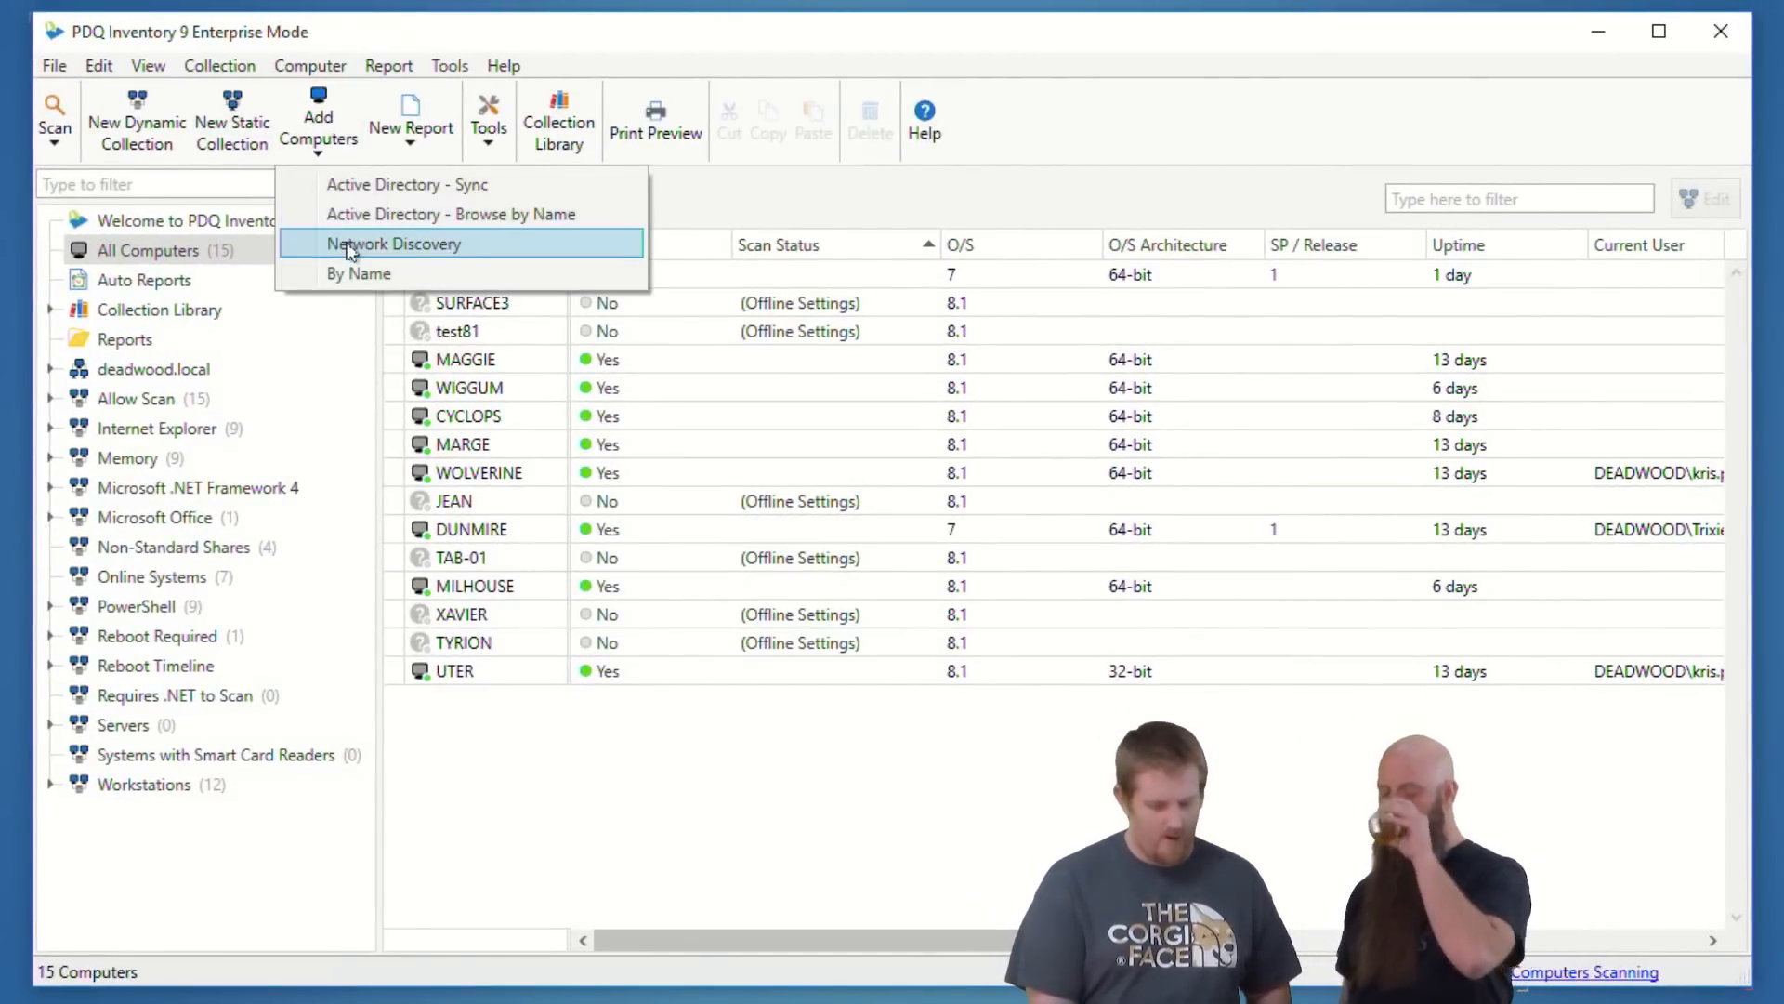
click(346, 245)
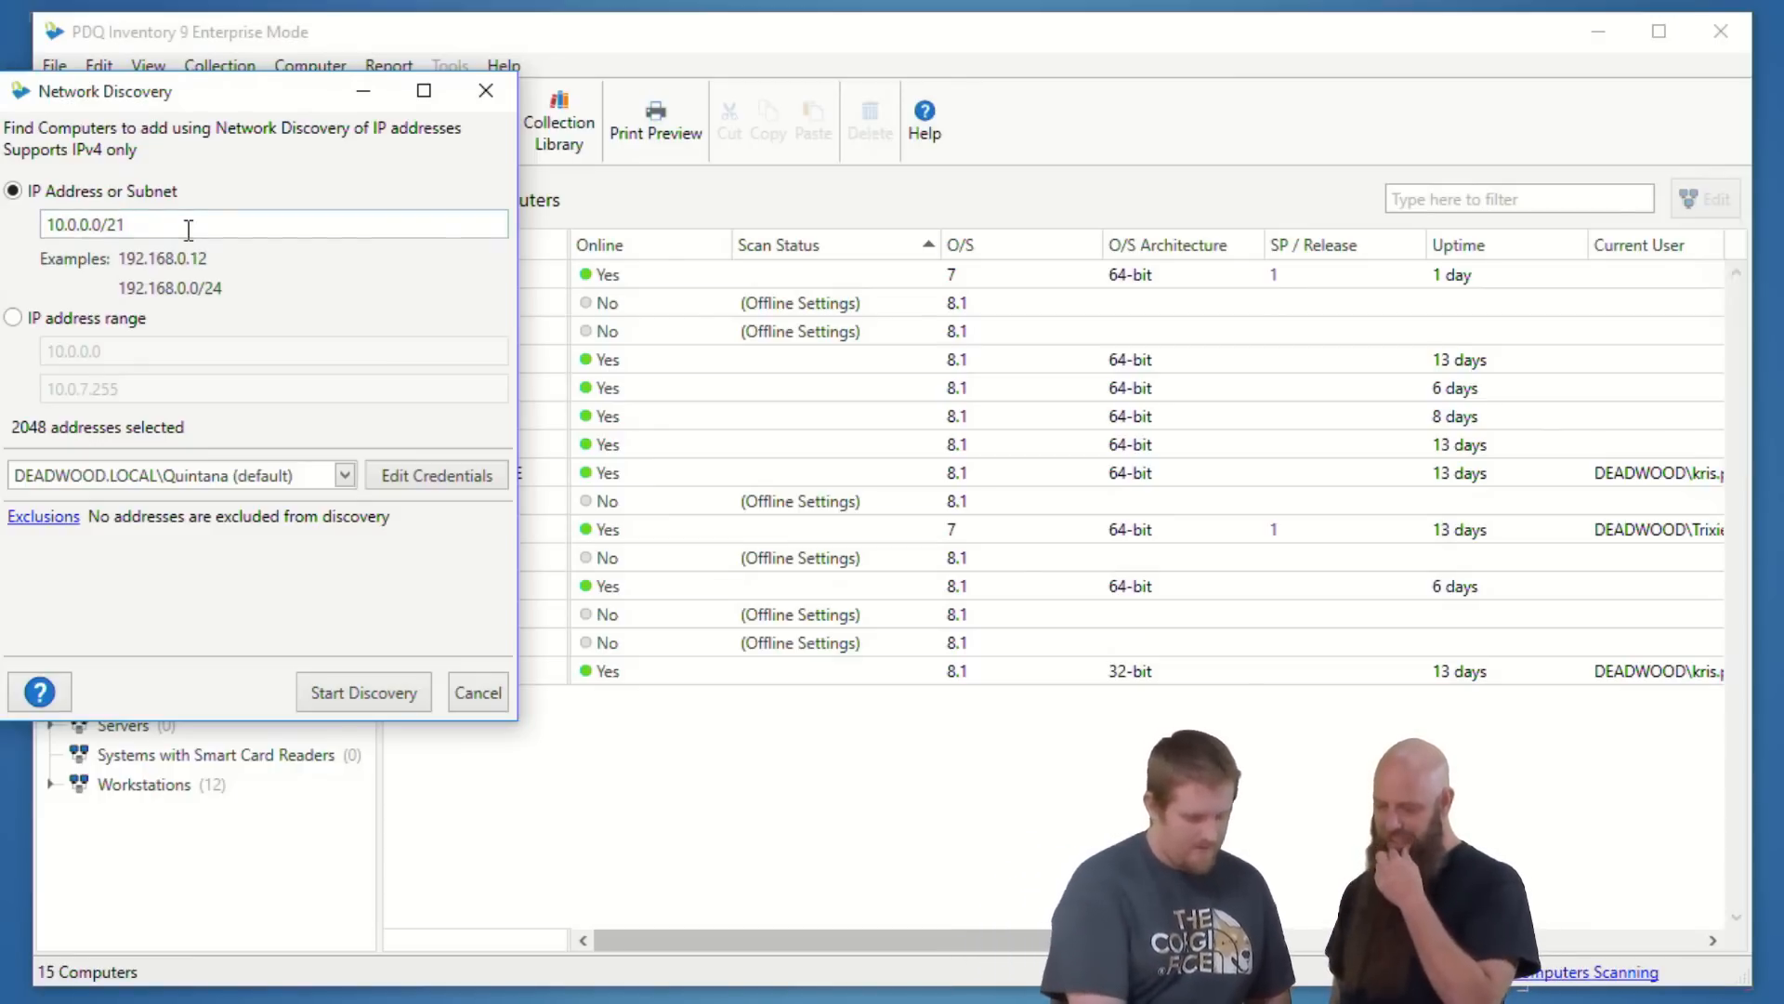
key(BackSpace)
text(4)
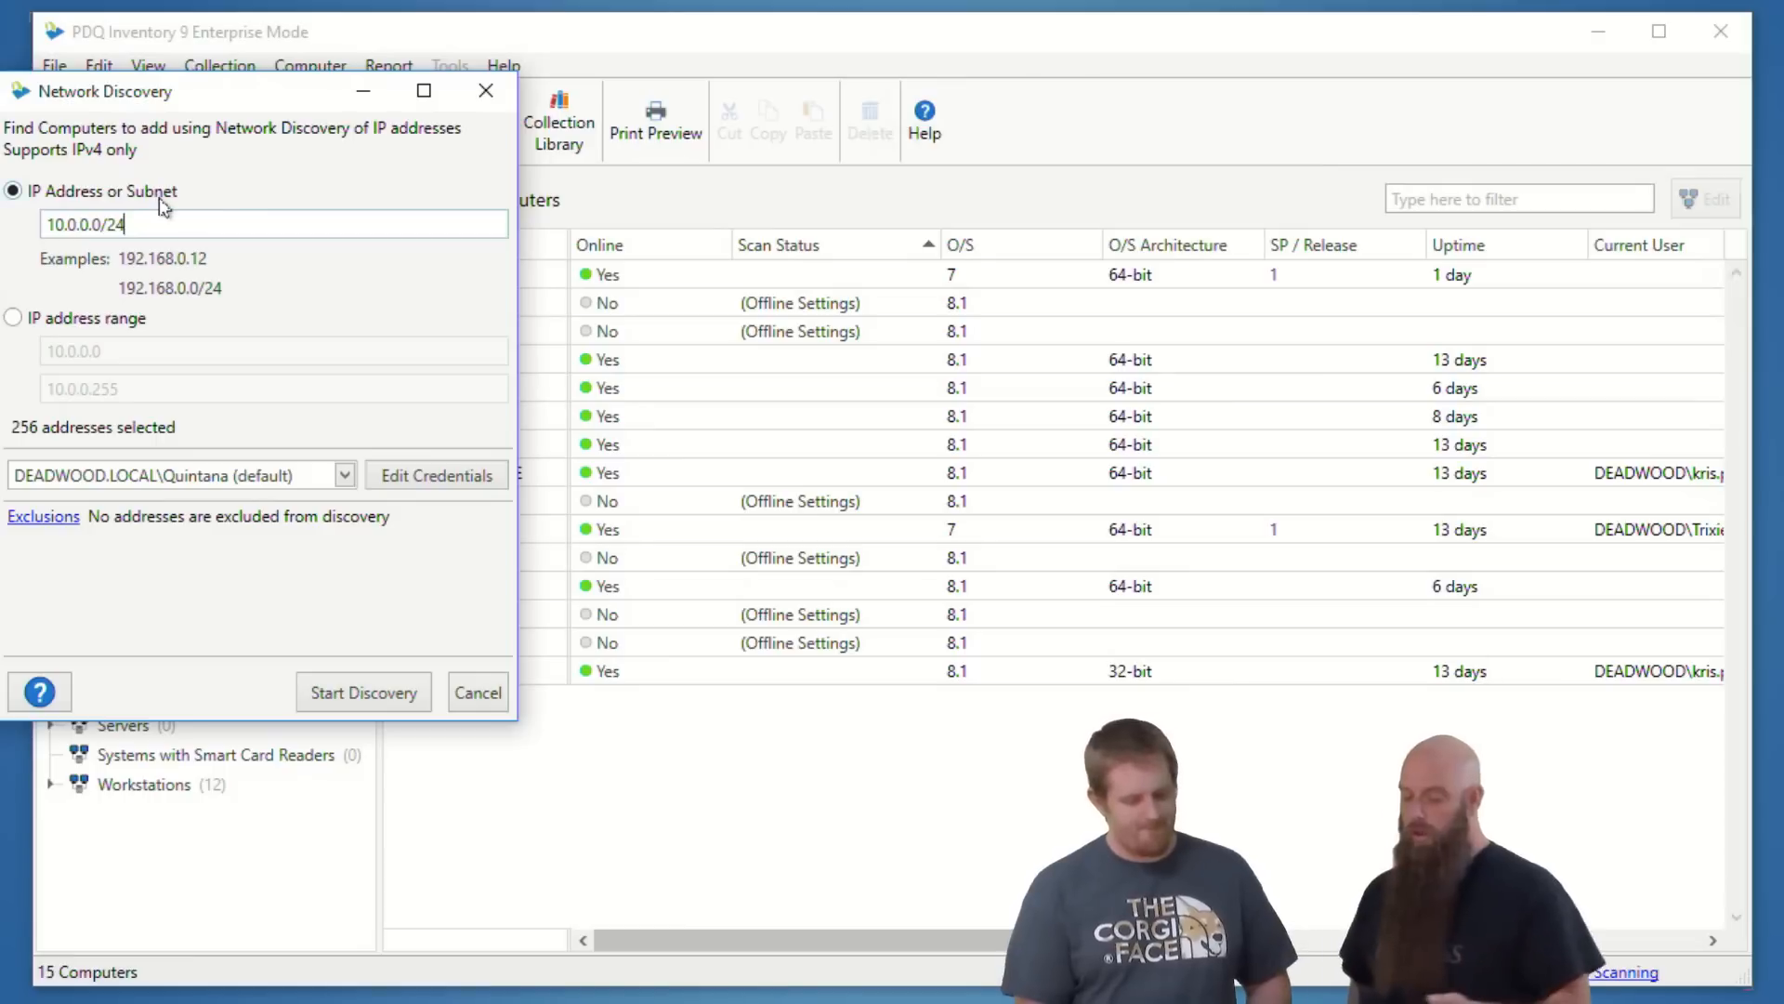
click(116, 320)
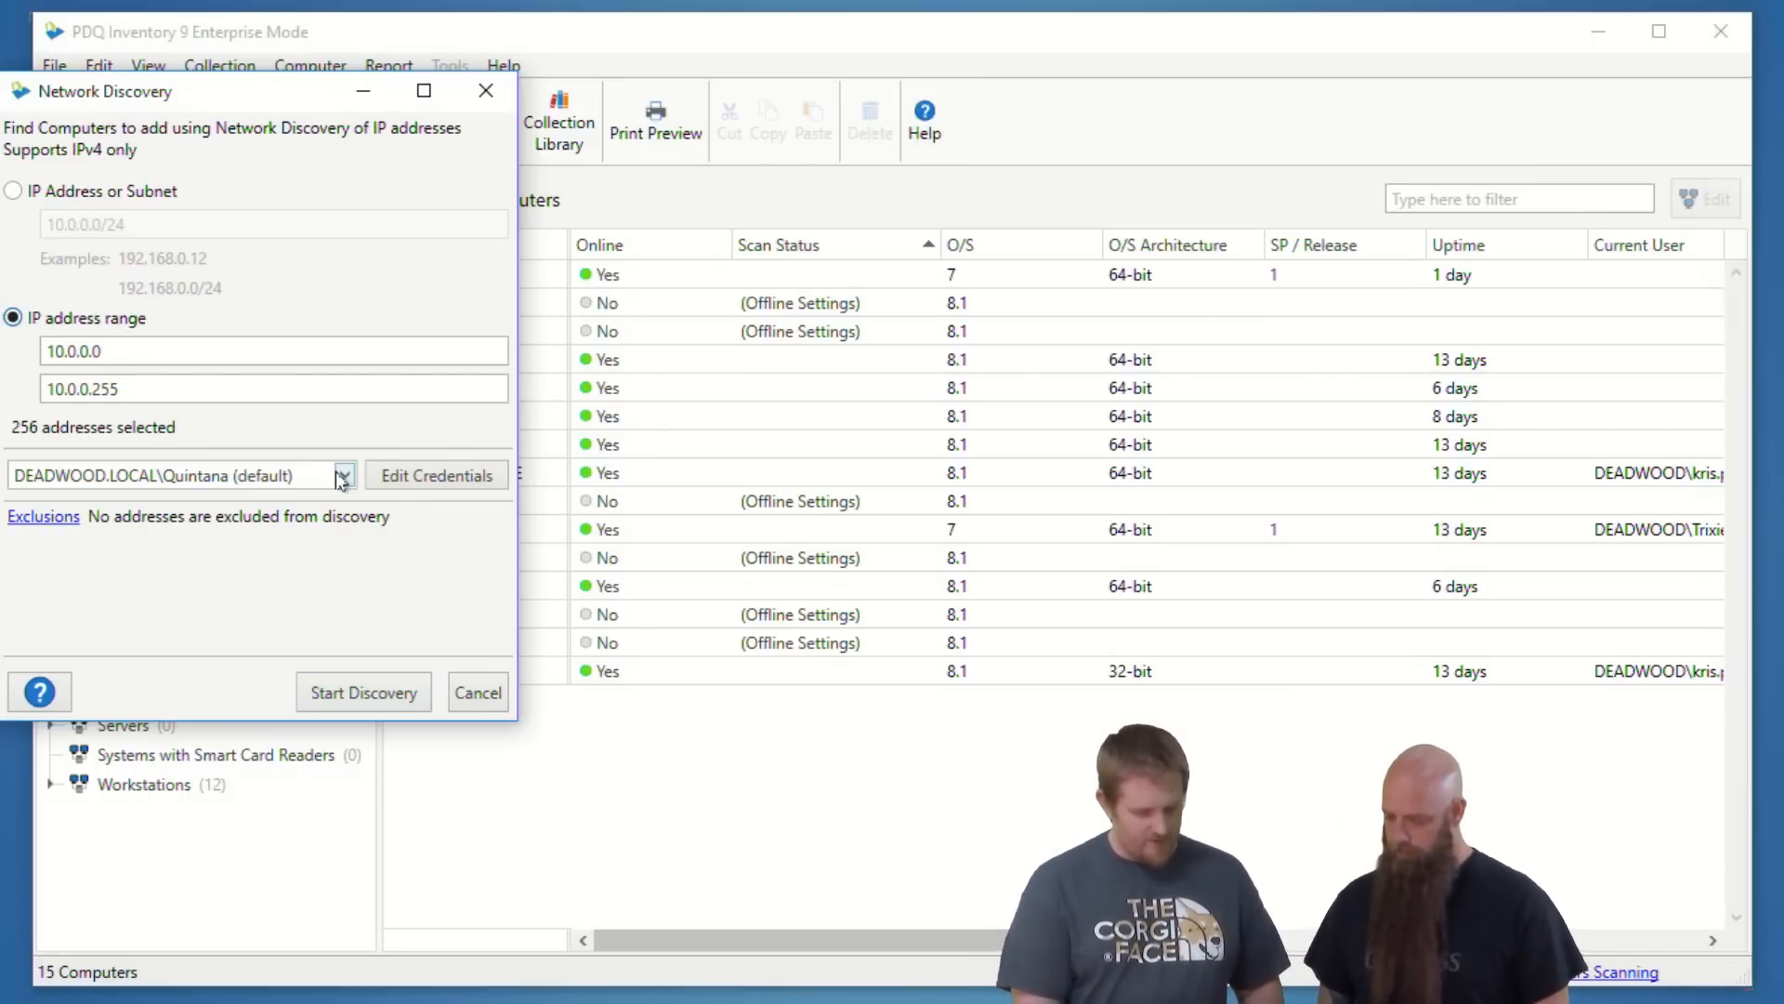
click(362, 692)
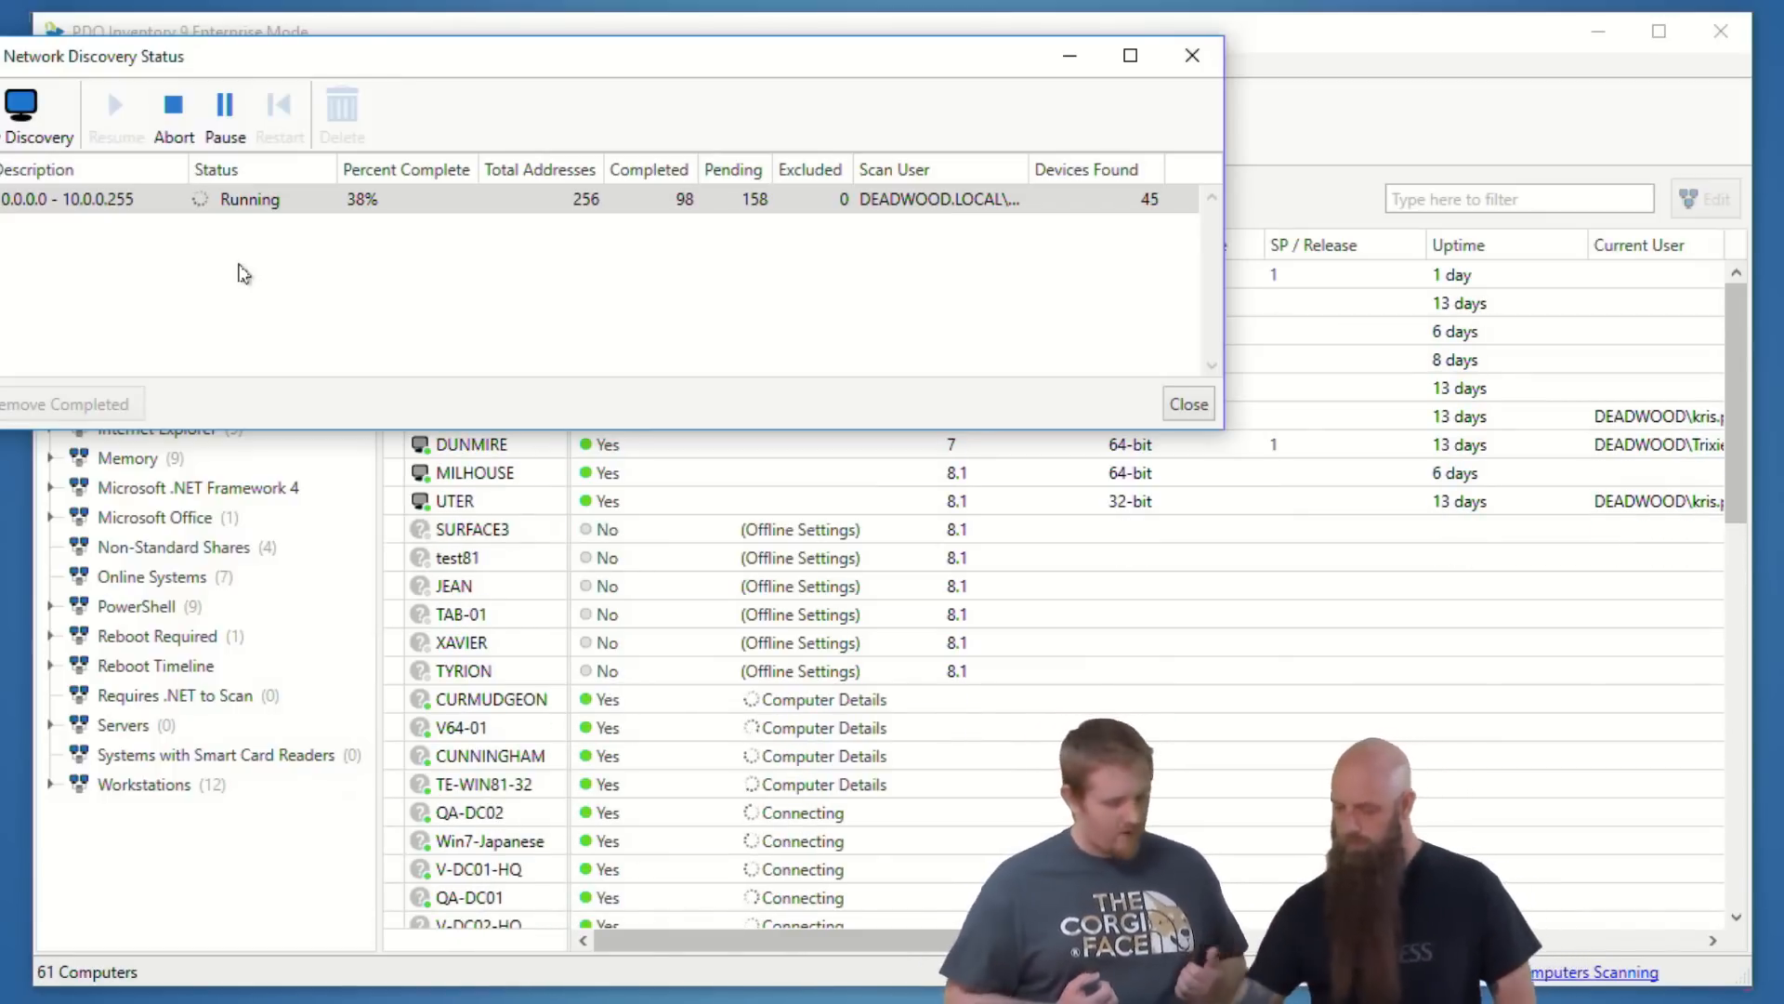
Step: Close the Network Discovery Status window once the discovery finishes and look through the scan statuses in All Computers
drag(358, 67, 472, 85)
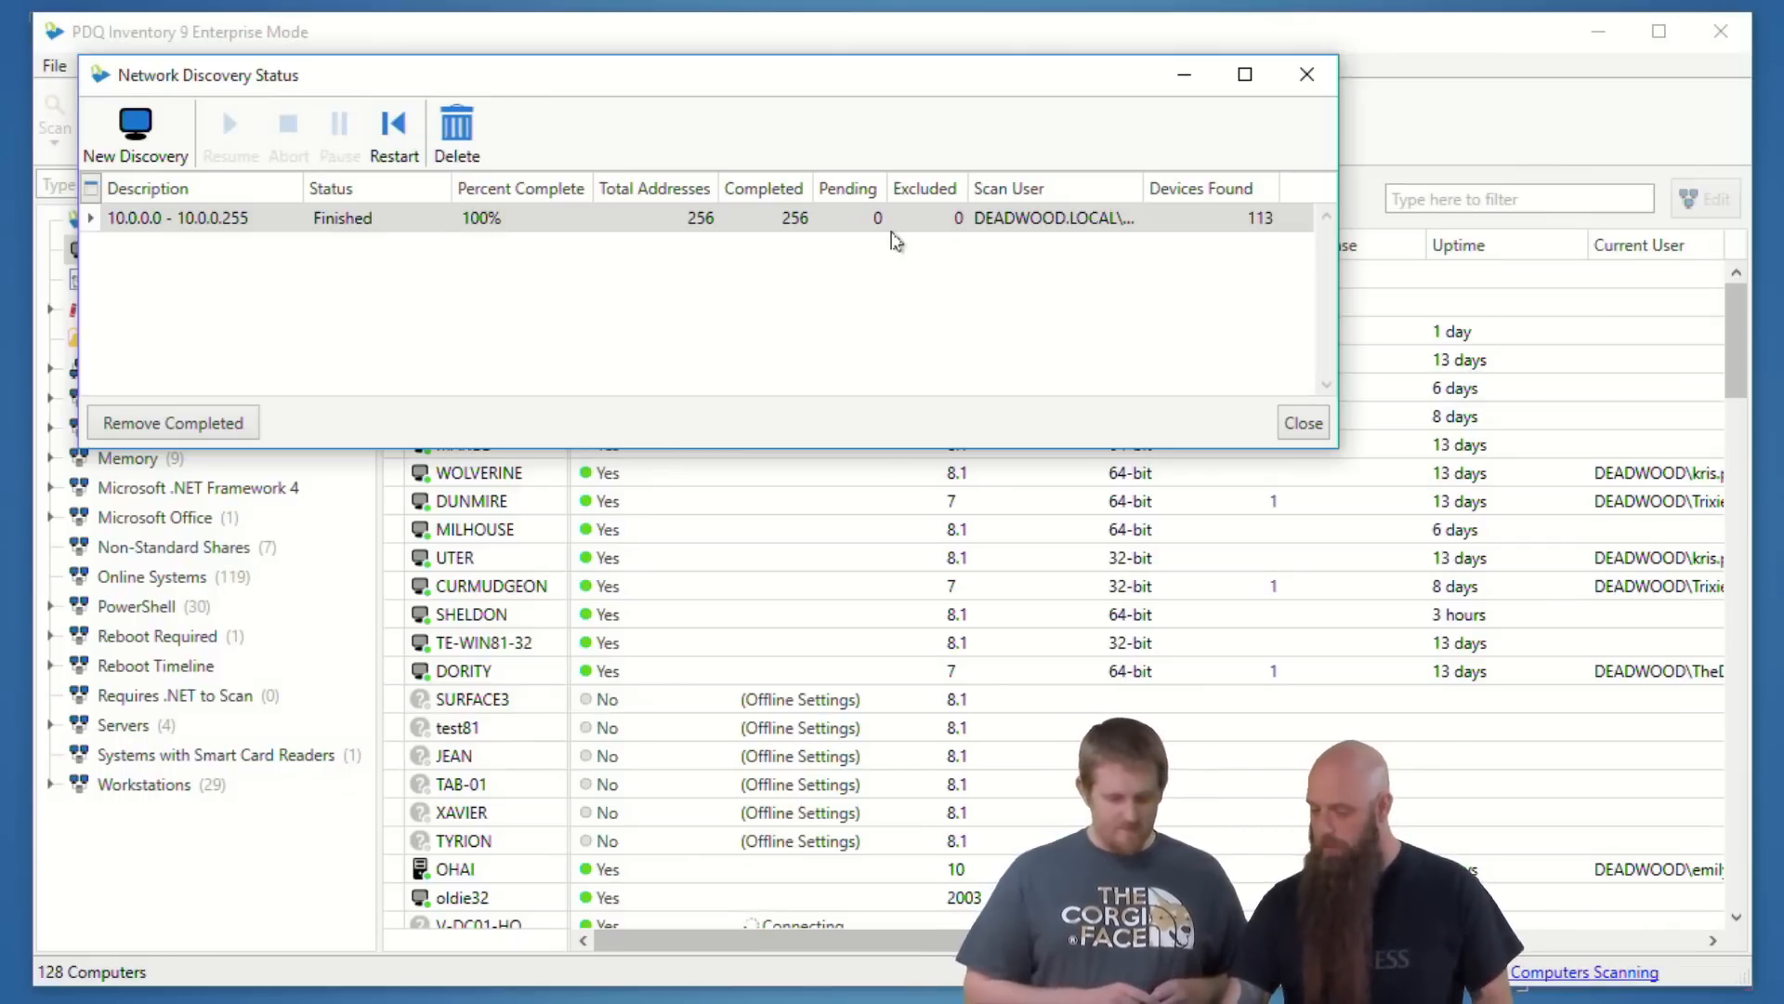
click(1302, 424)
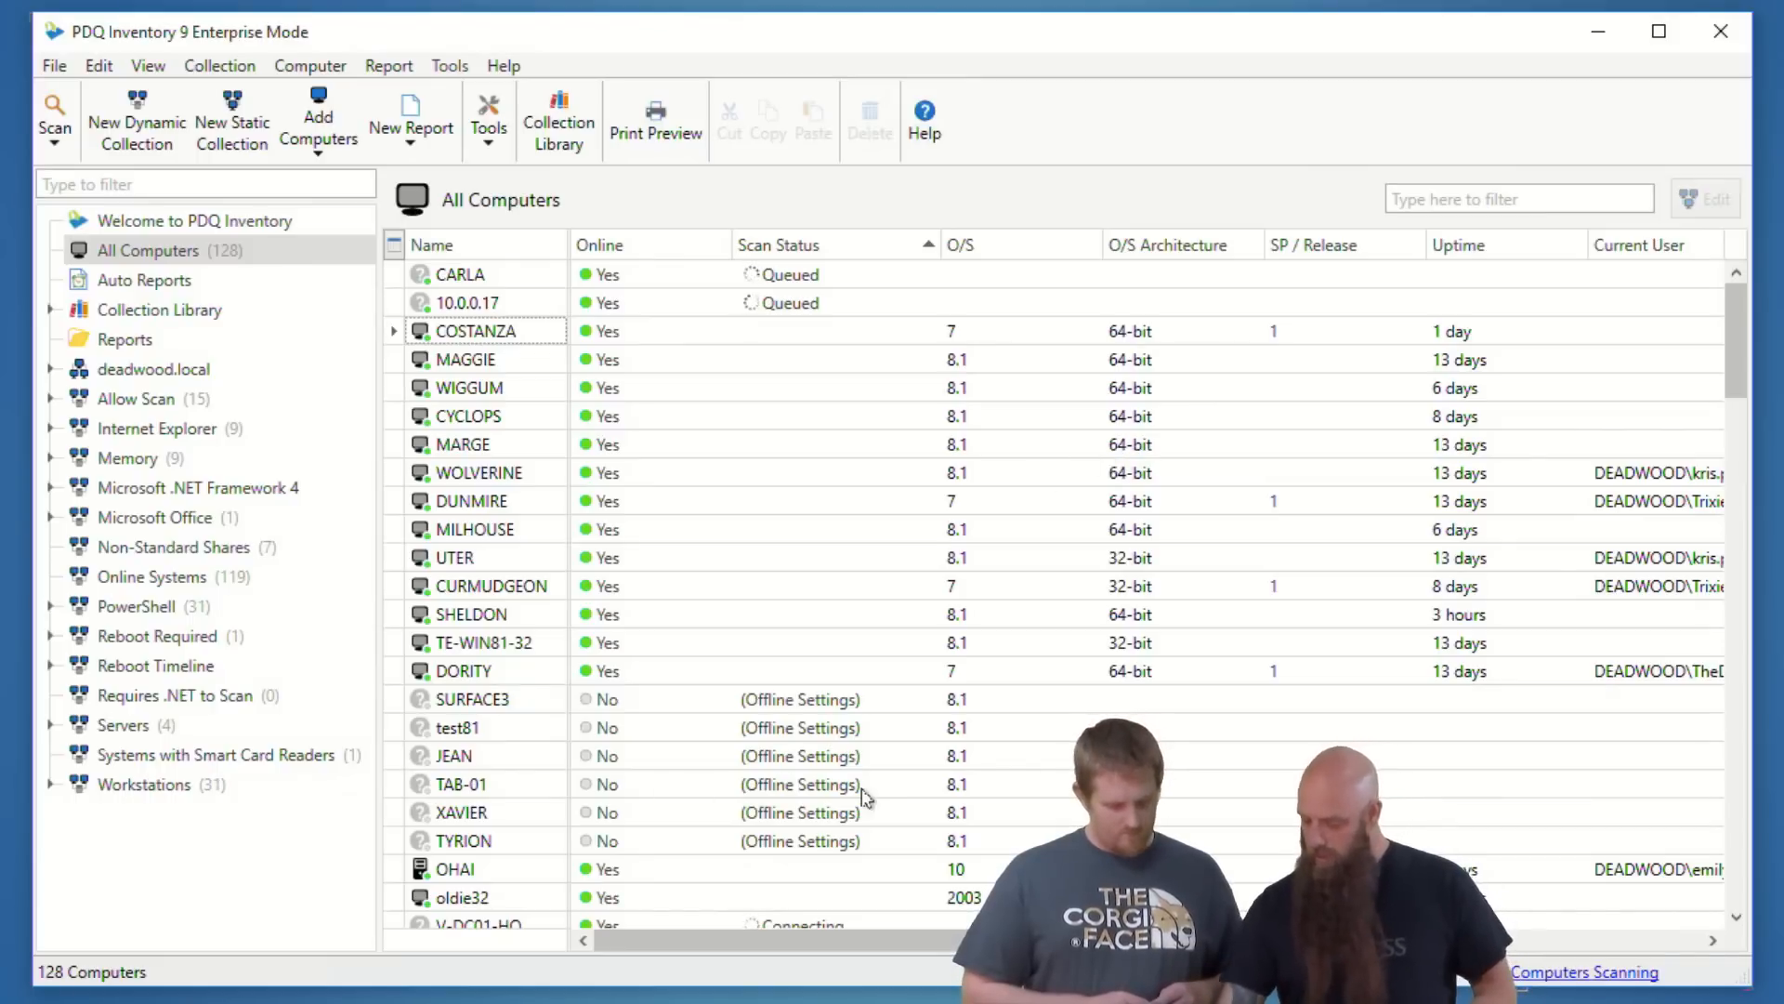
scroll(609, 730, down, 1)
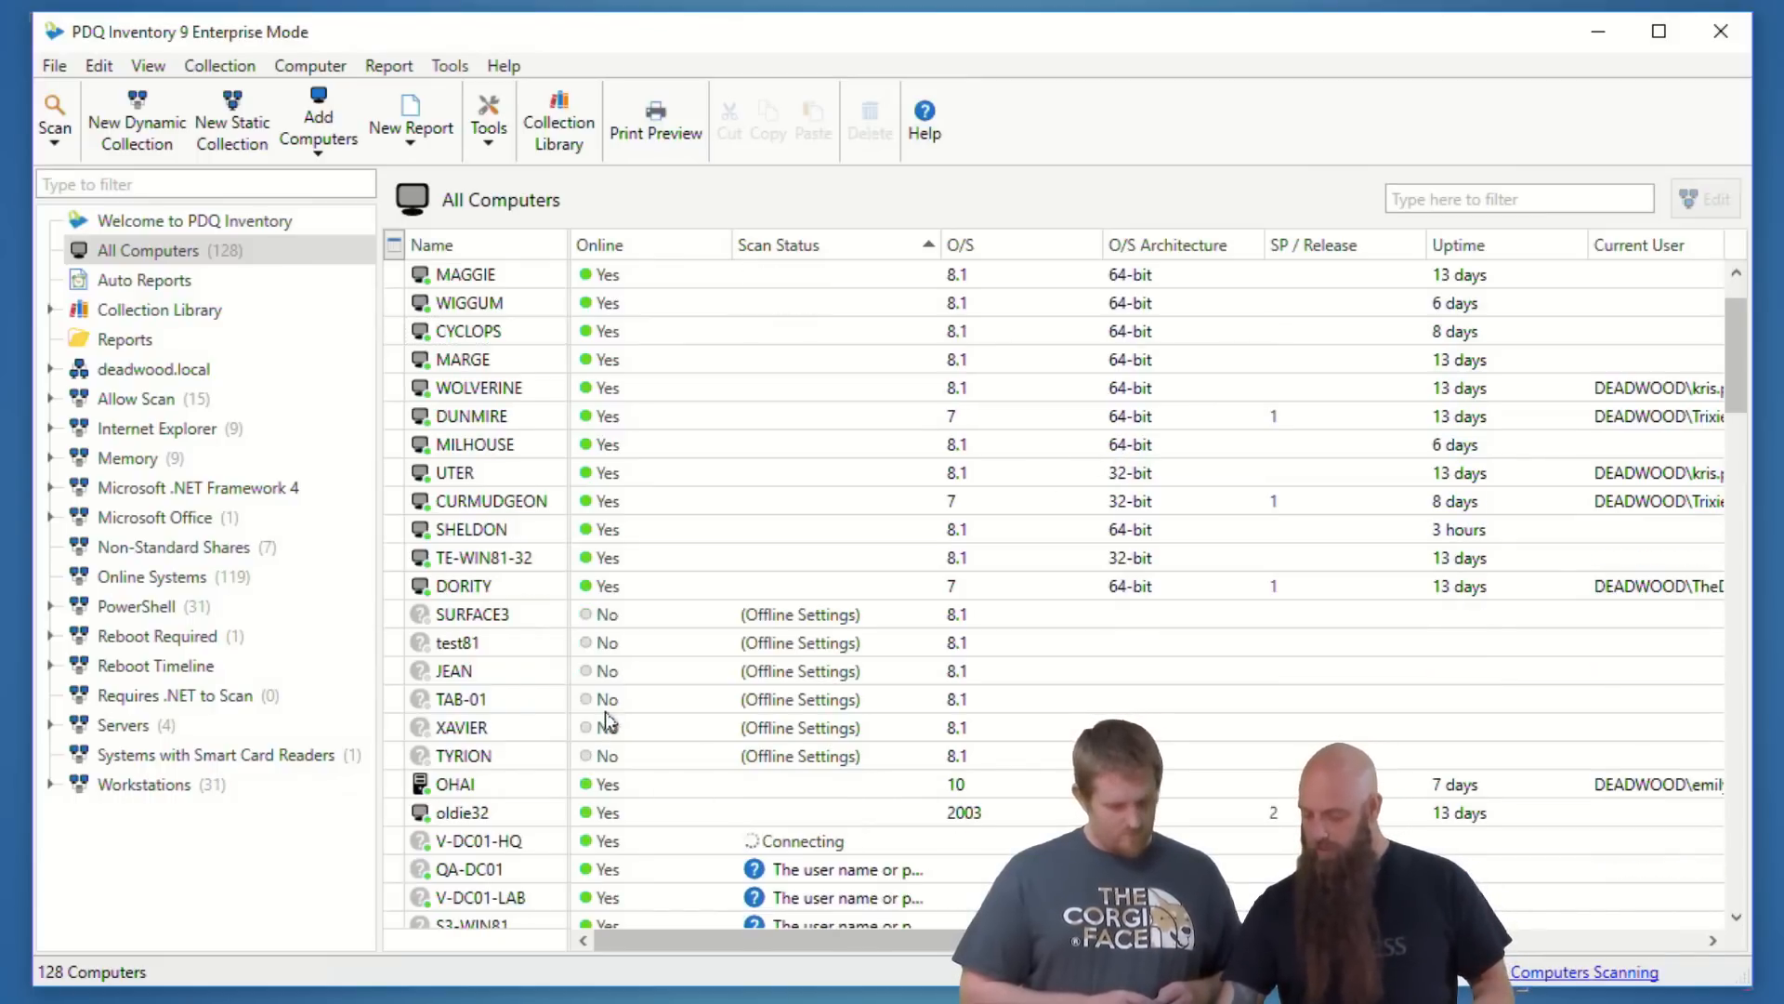
scroll(665, 757, down, 2)
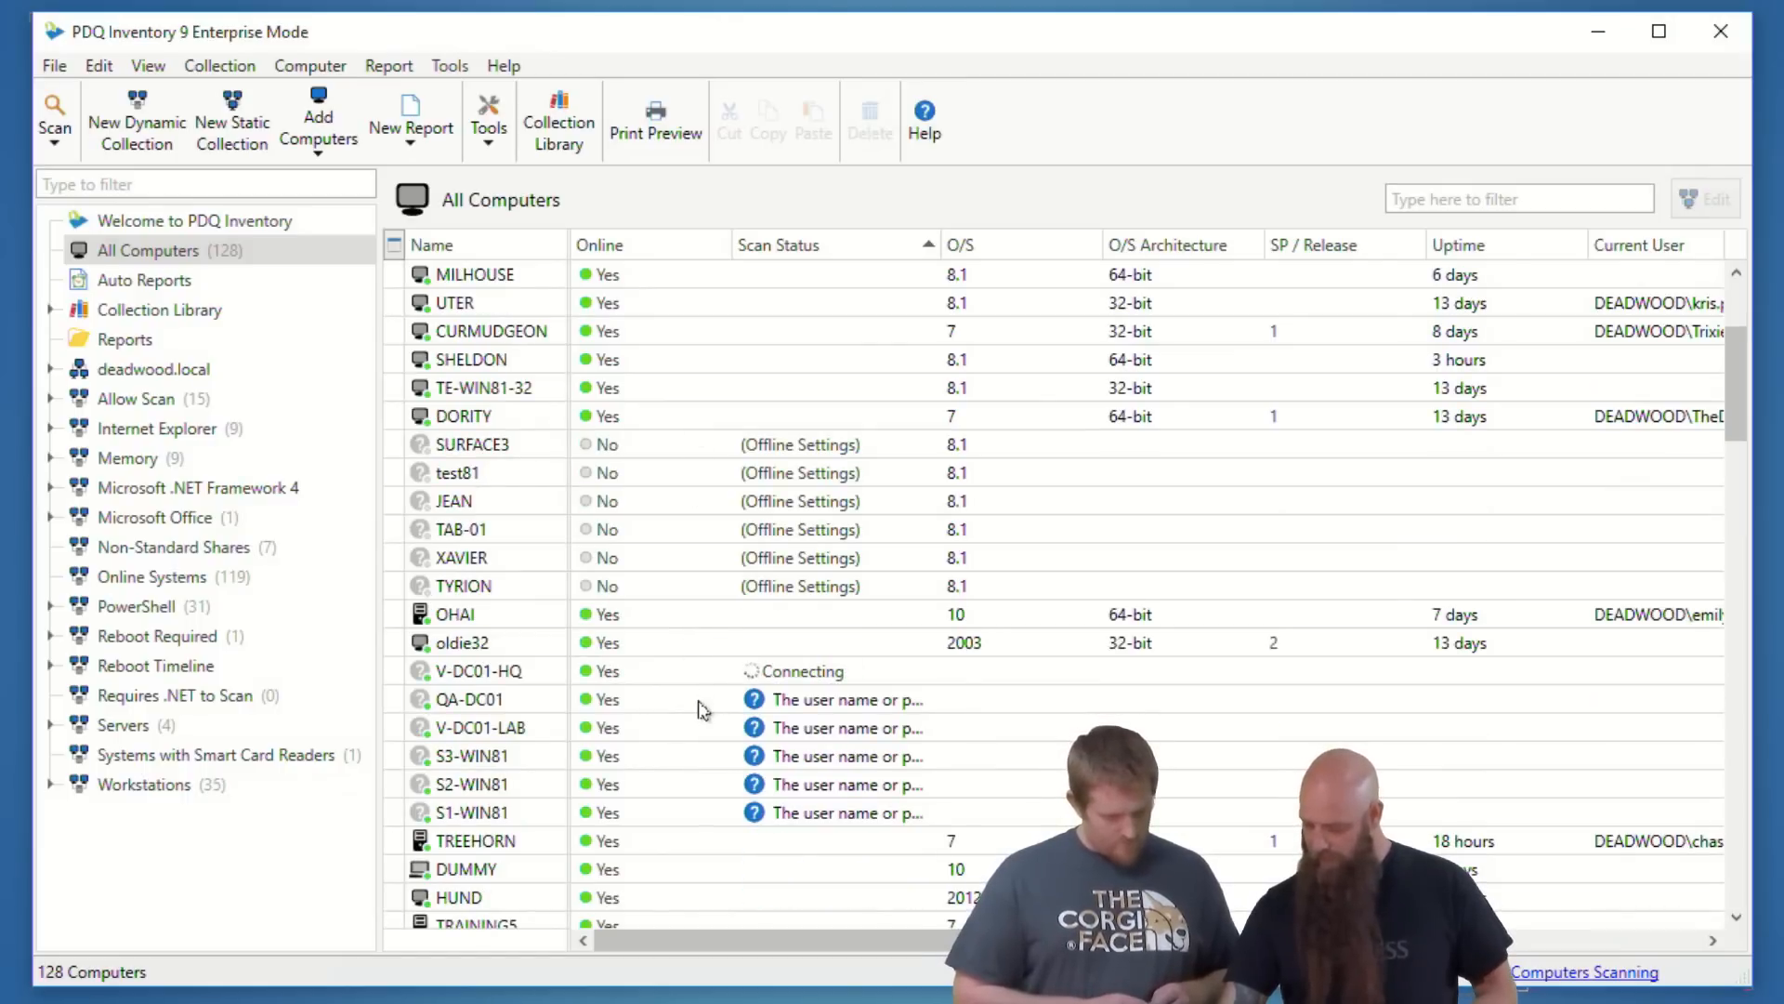
scroll(687, 767, down, 1)
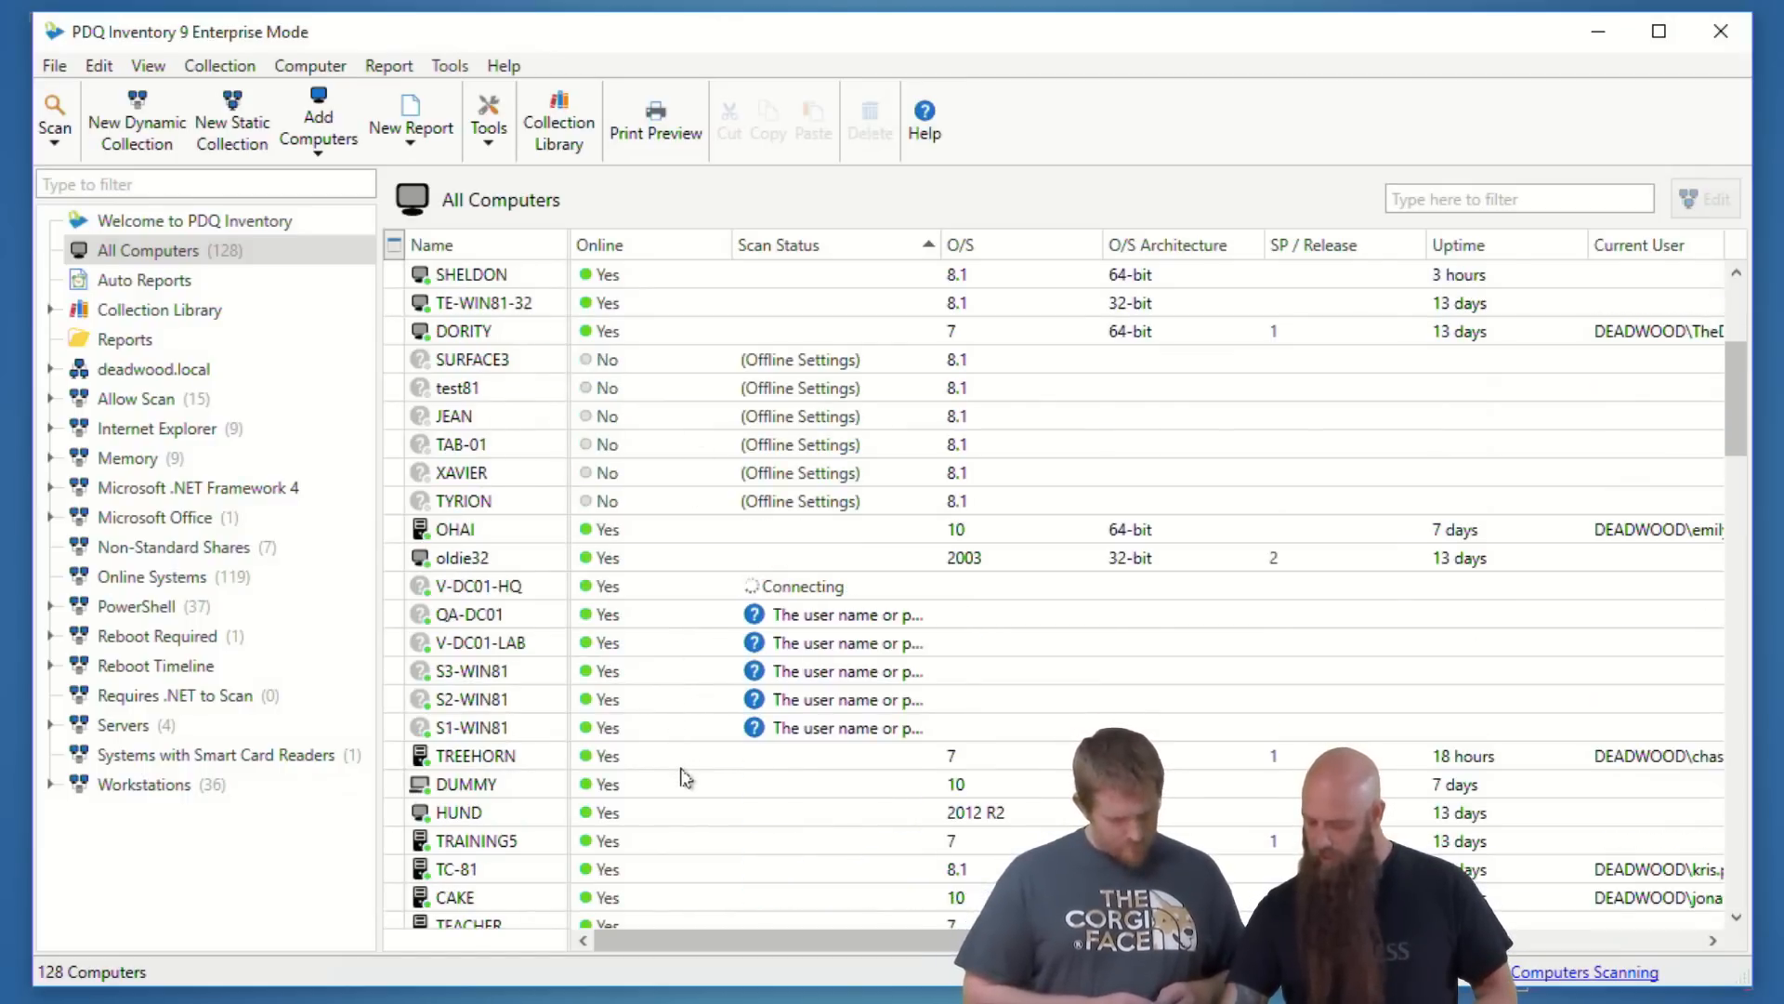
scroll(686, 782, up, 3)
scroll(686, 782, up, 1)
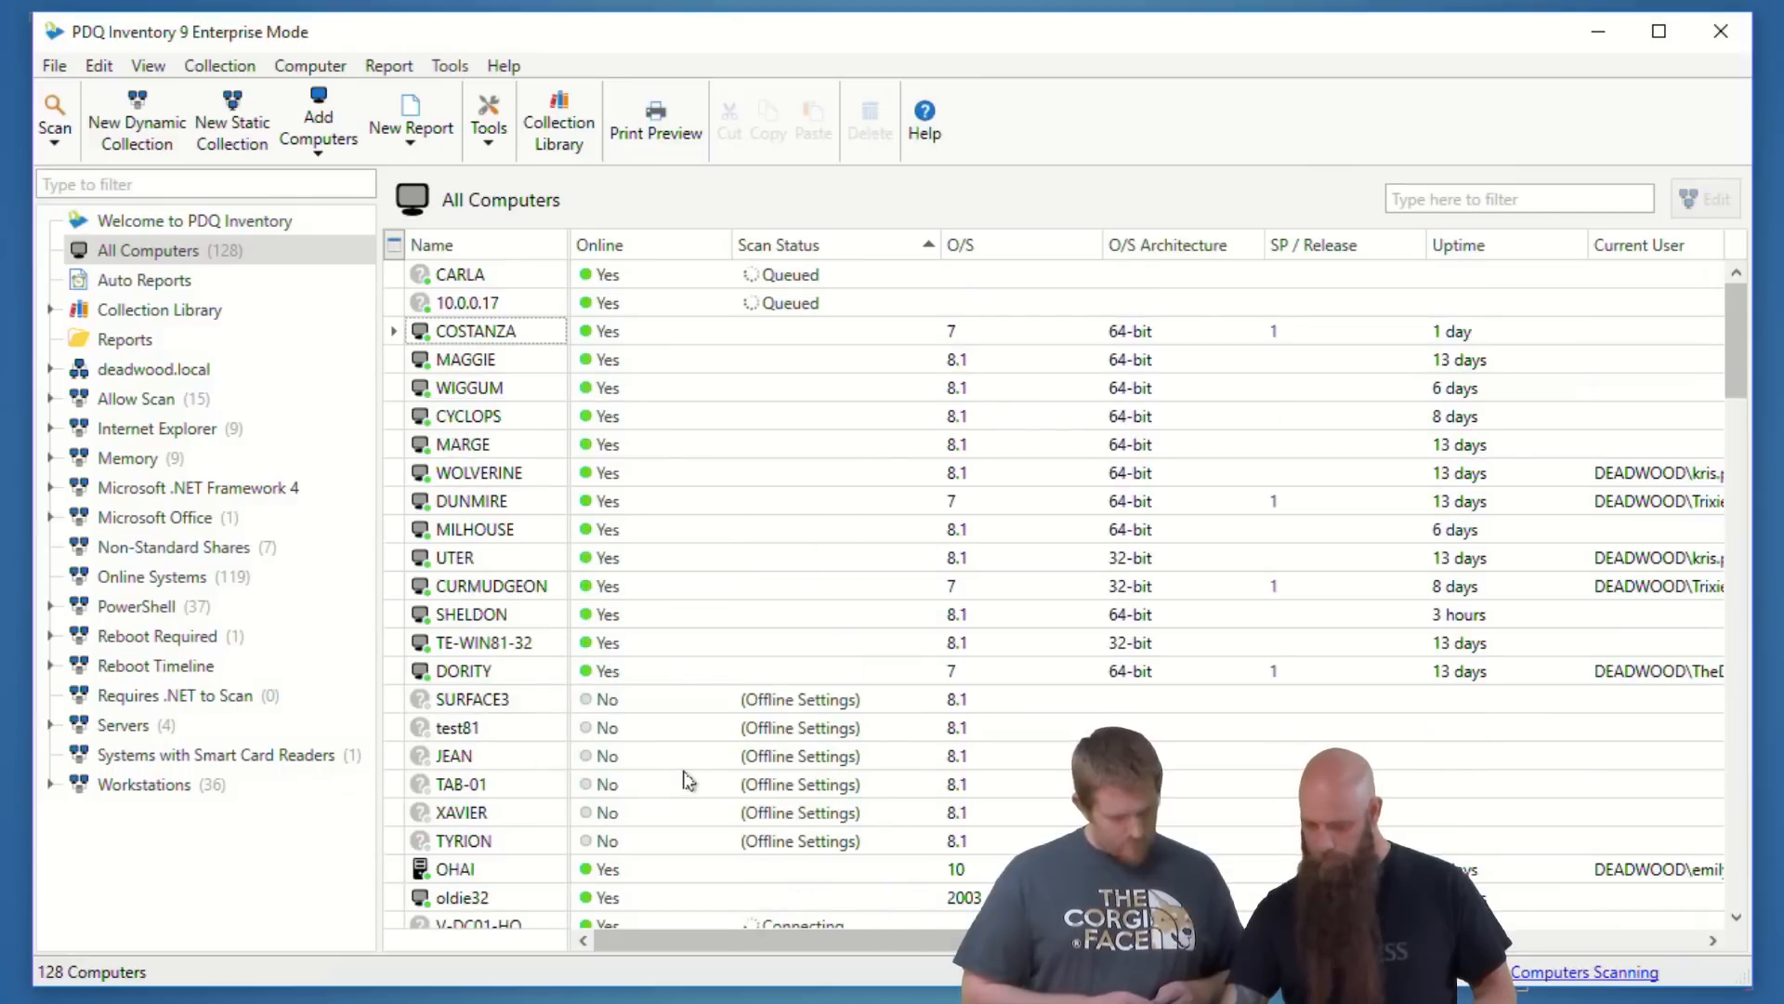
Step: Disable Allow Scan for the discovered device 10.0.0.17 in All Computers
click(504, 306)
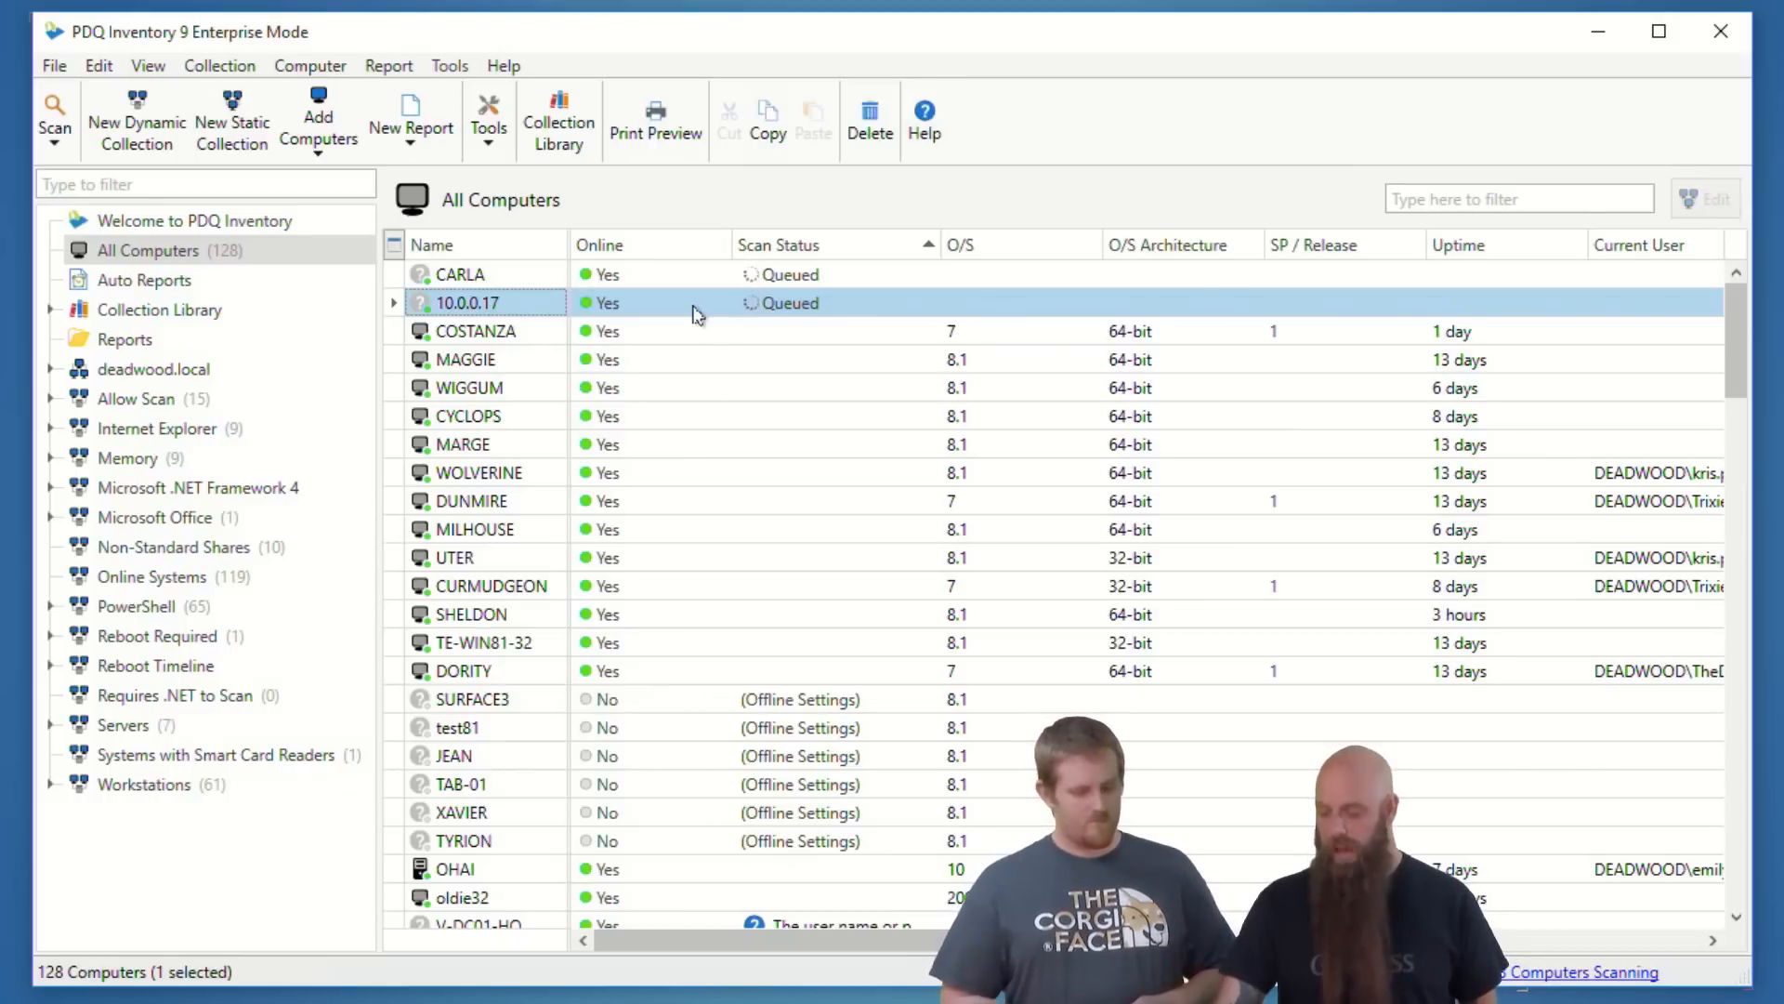
right_click(600, 309)
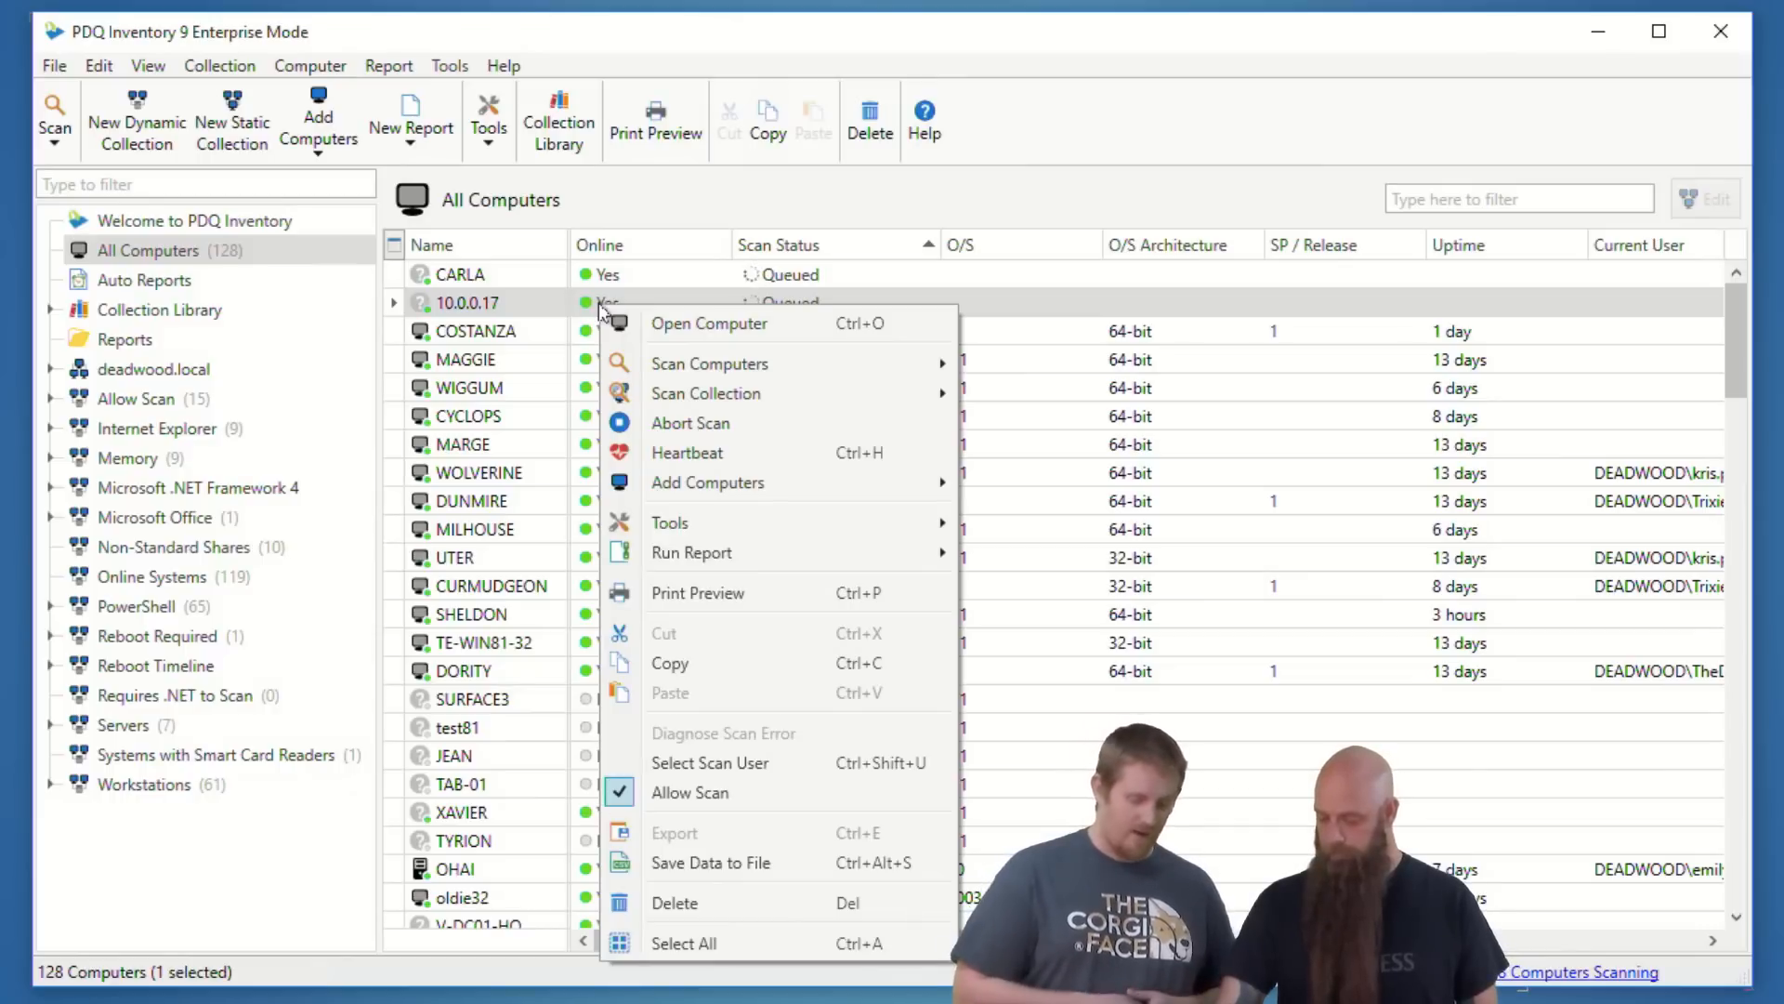
click(703, 809)
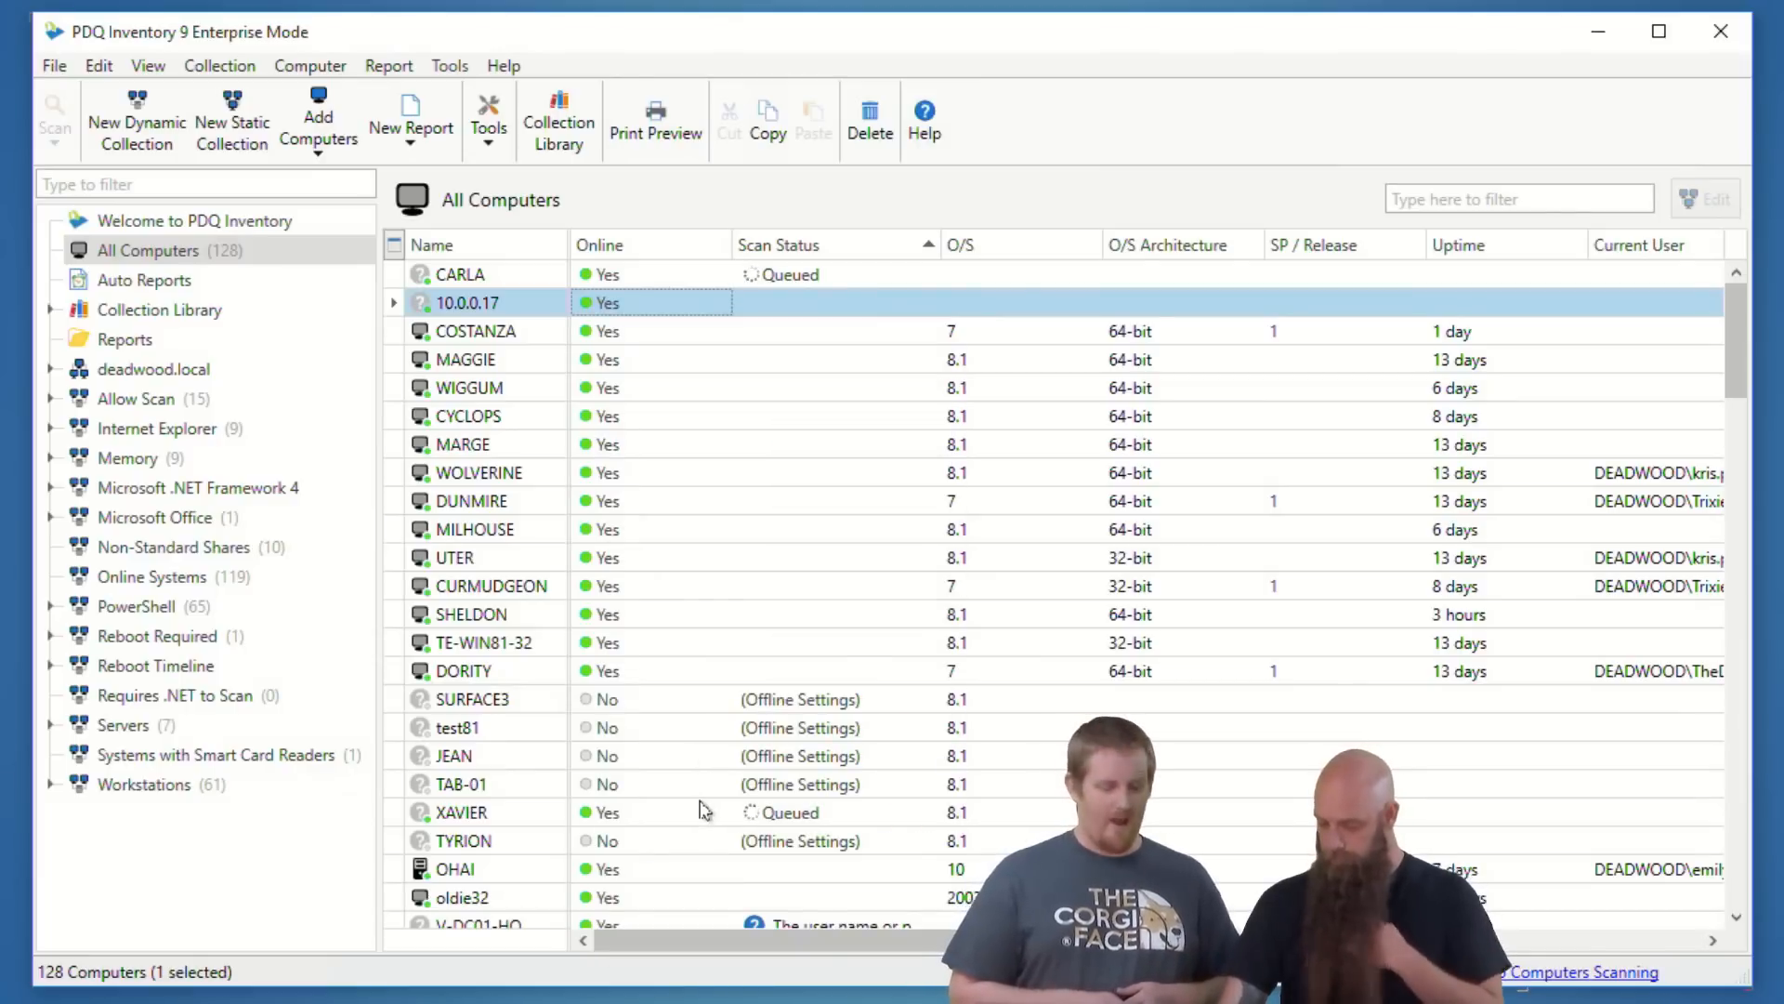
Step: Review the computer details of 10.0.0.17 and close its window
double_click(487, 299)
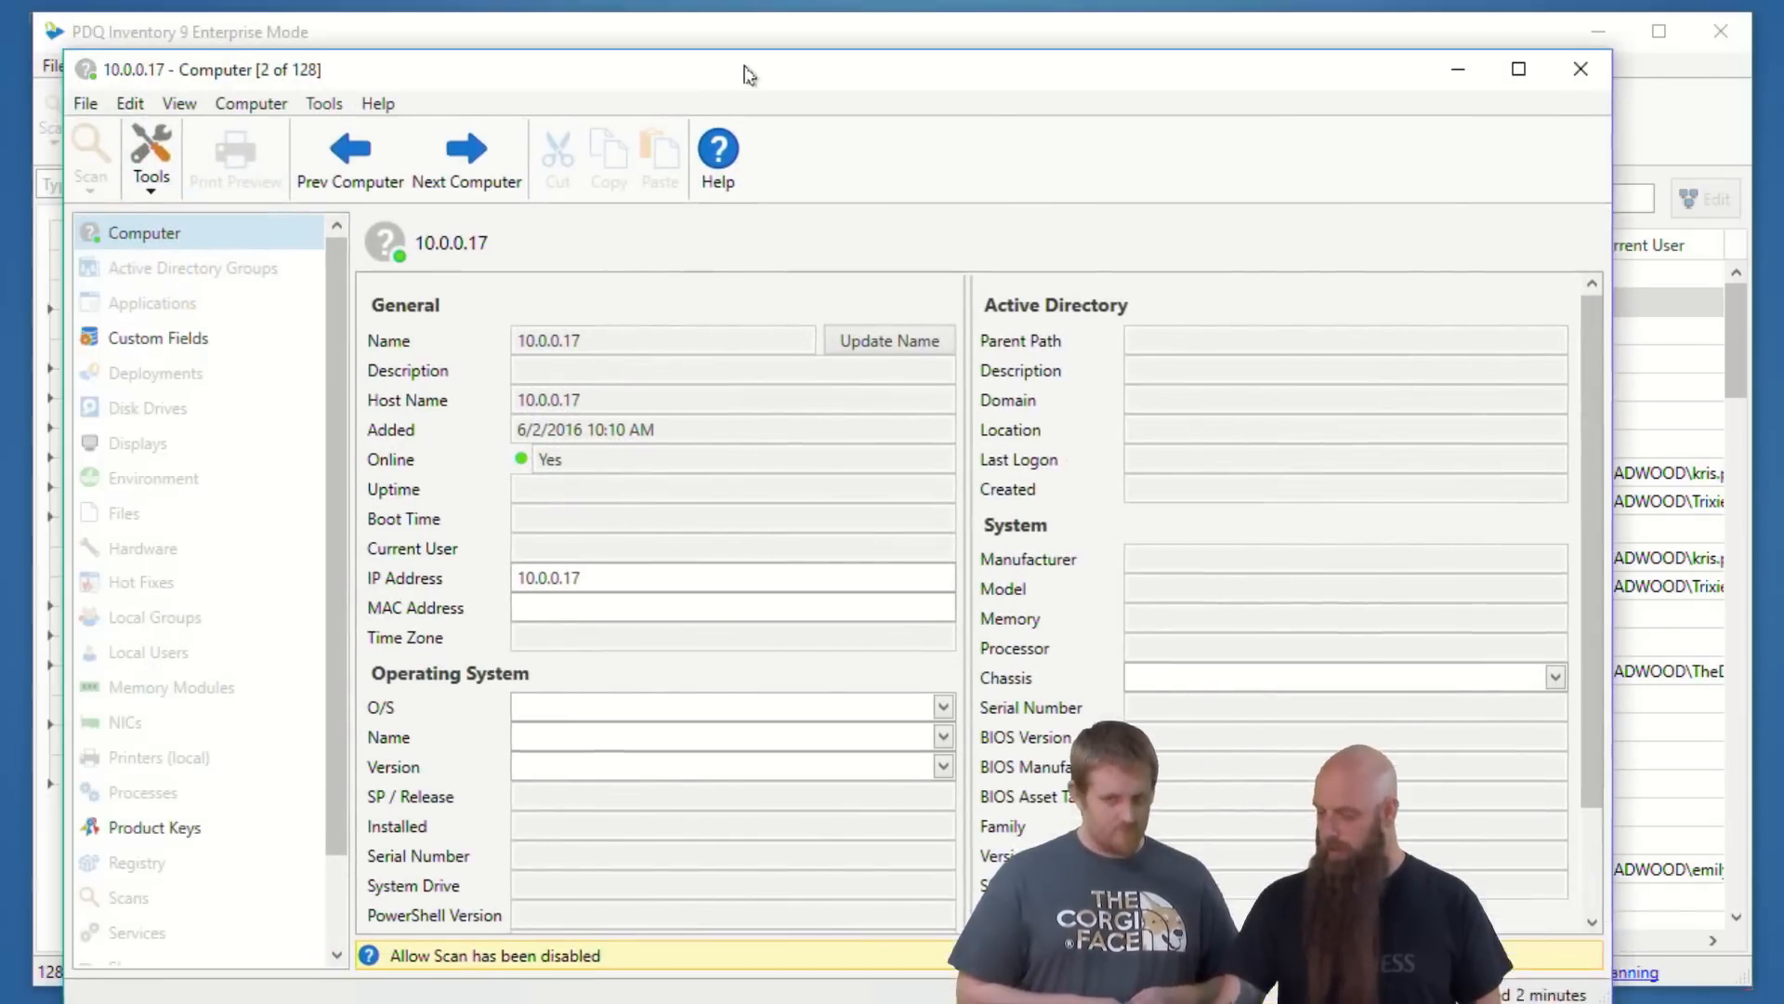
drag(749, 74, 768, 65)
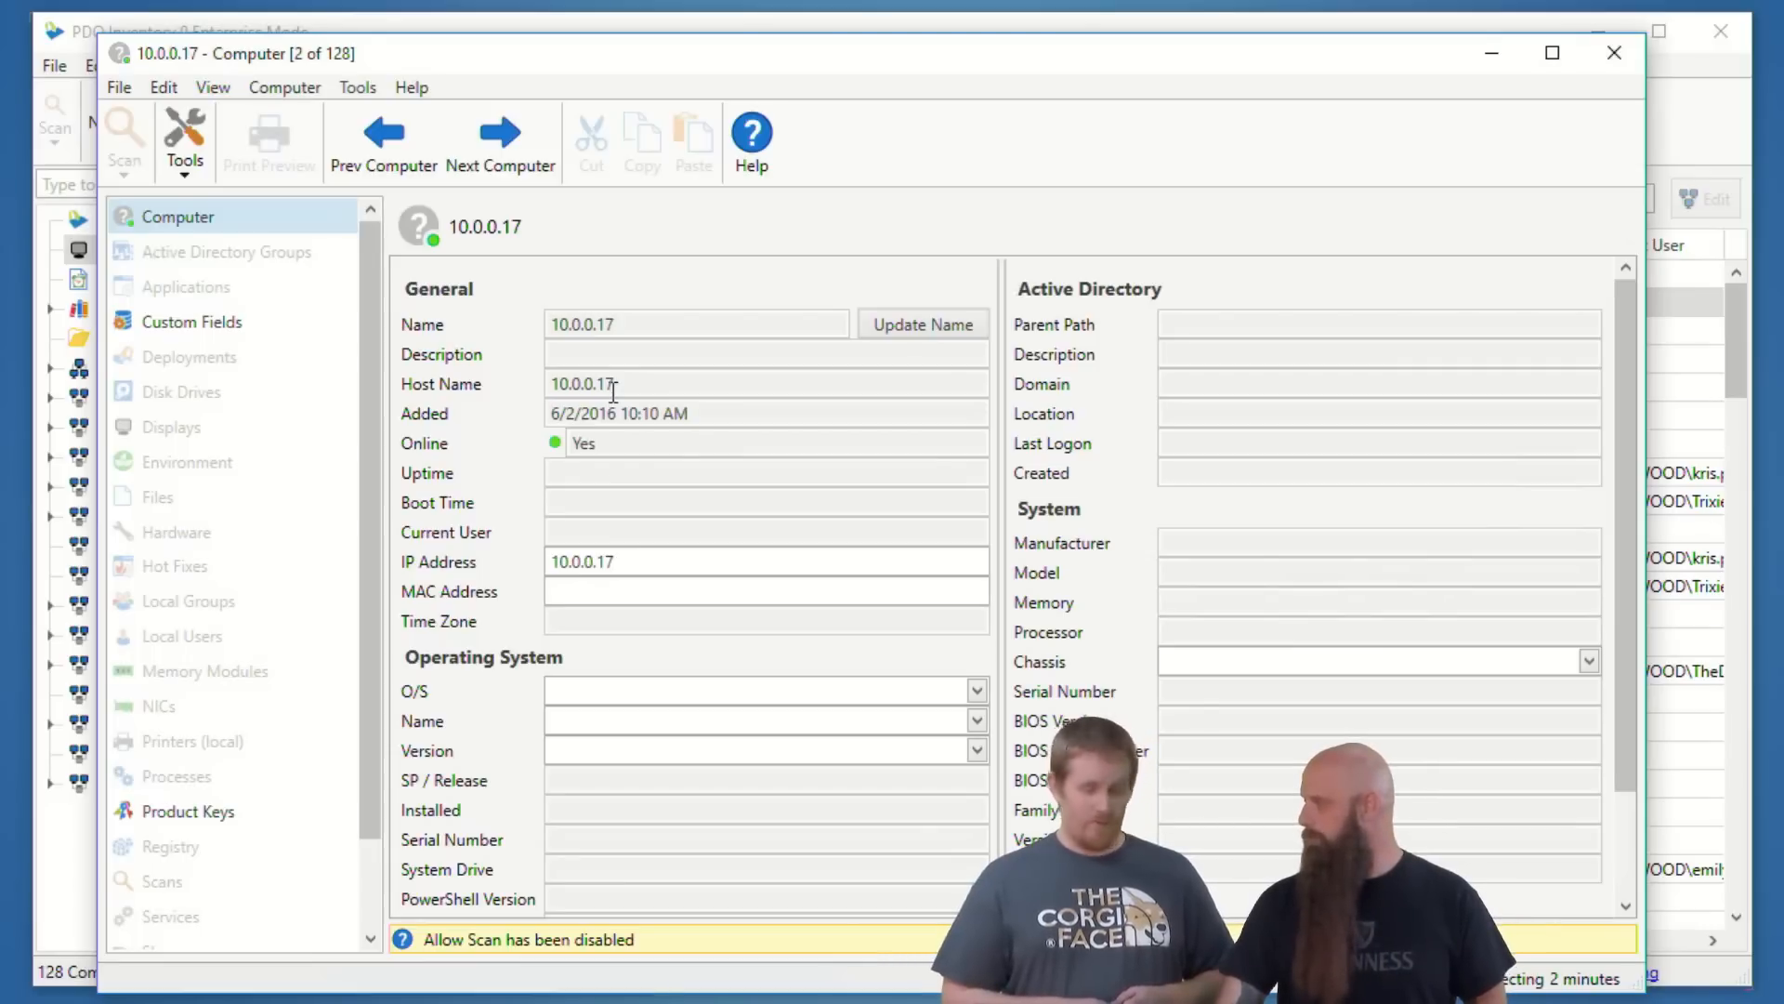
click(1617, 55)
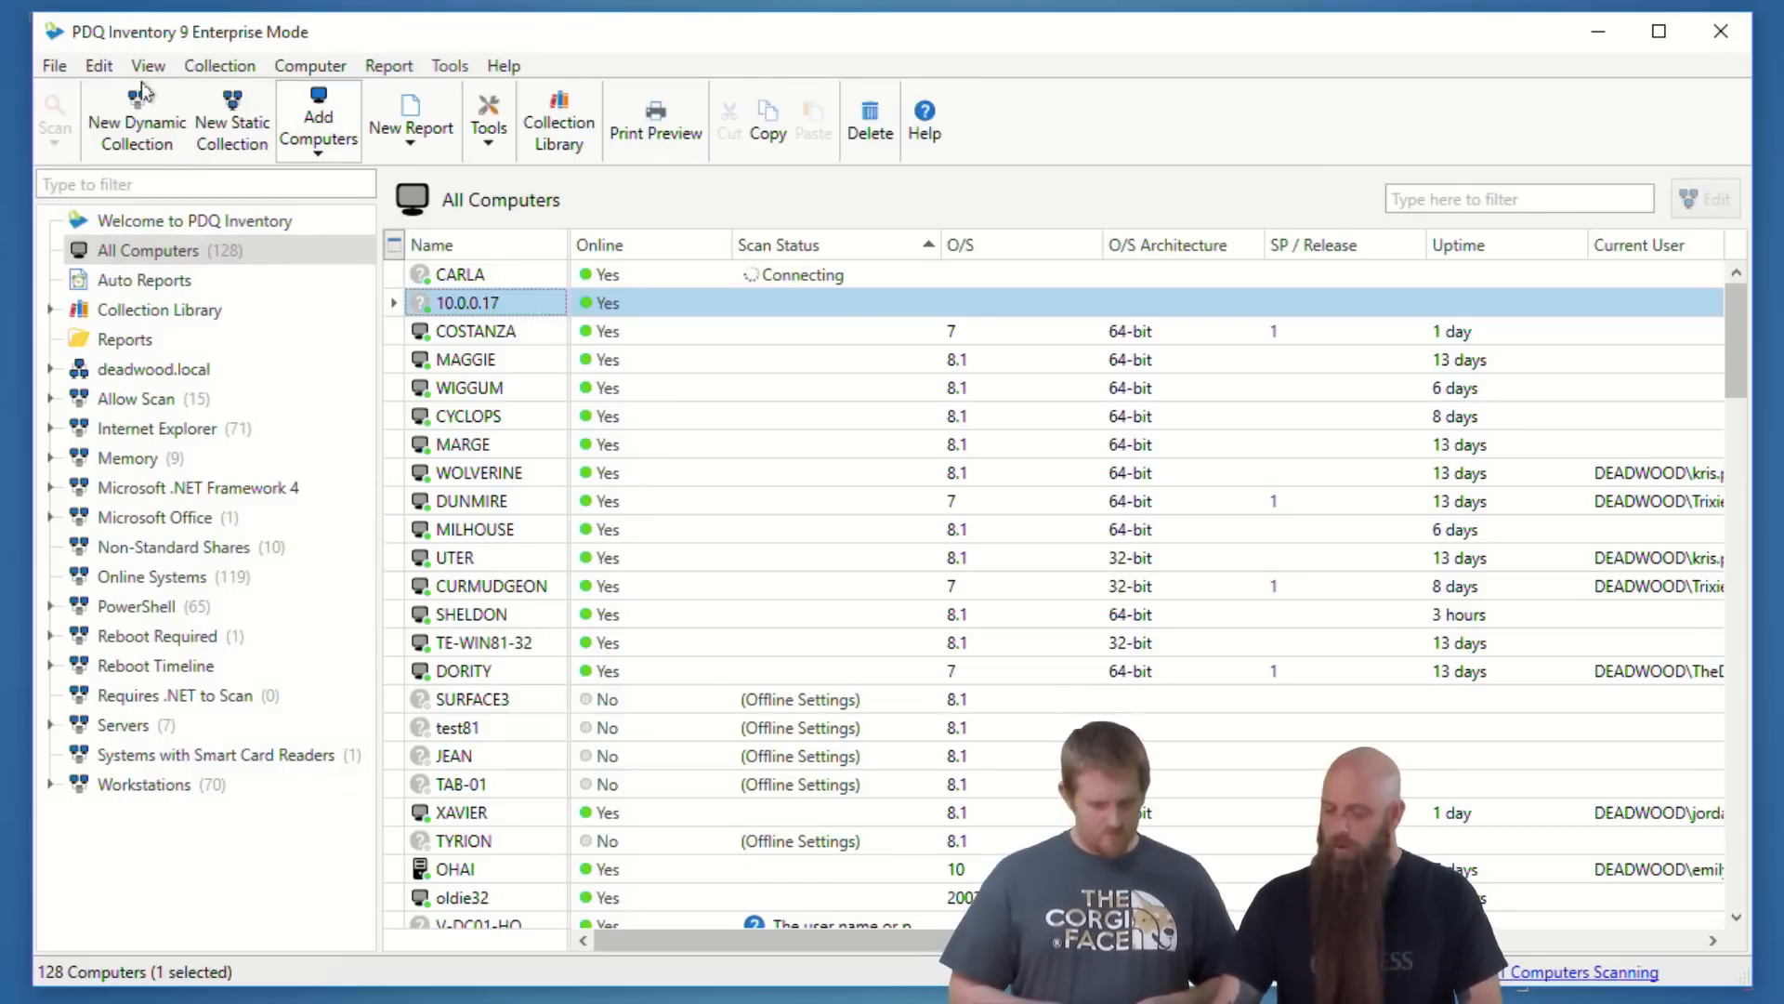
Step: View the Custom Tools page of the preferences and close the preferences
click(54, 66)
click(119, 293)
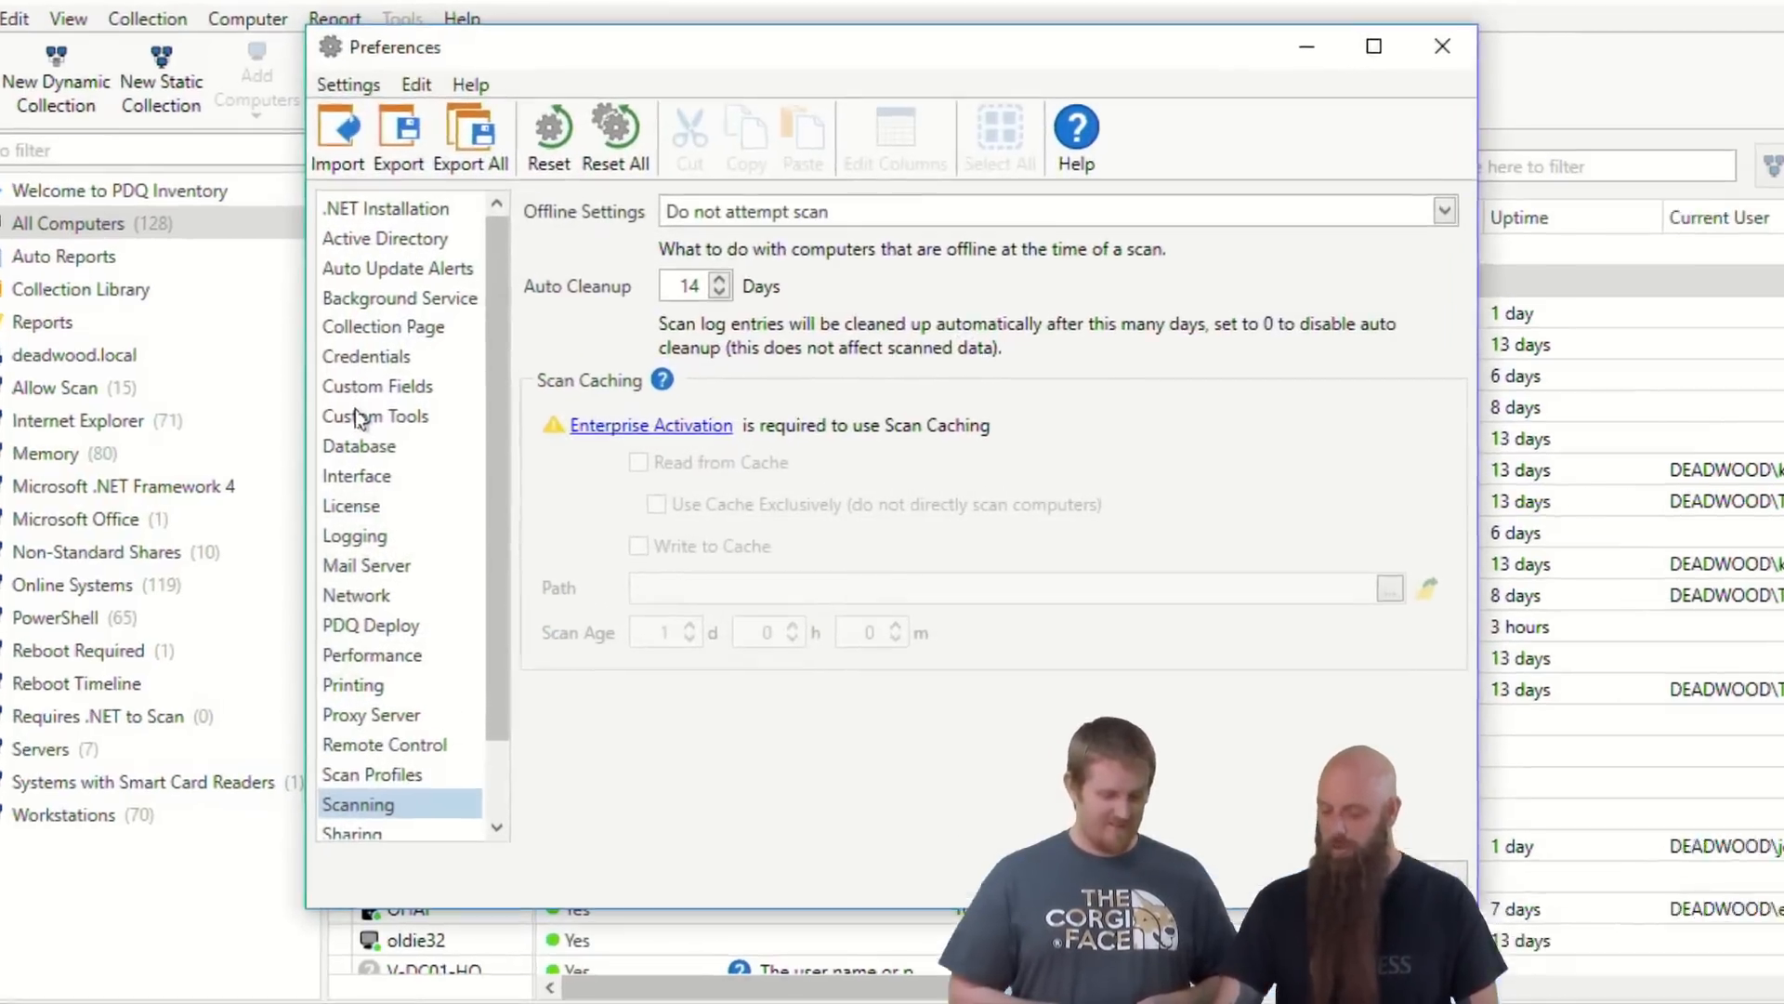
click(411, 423)
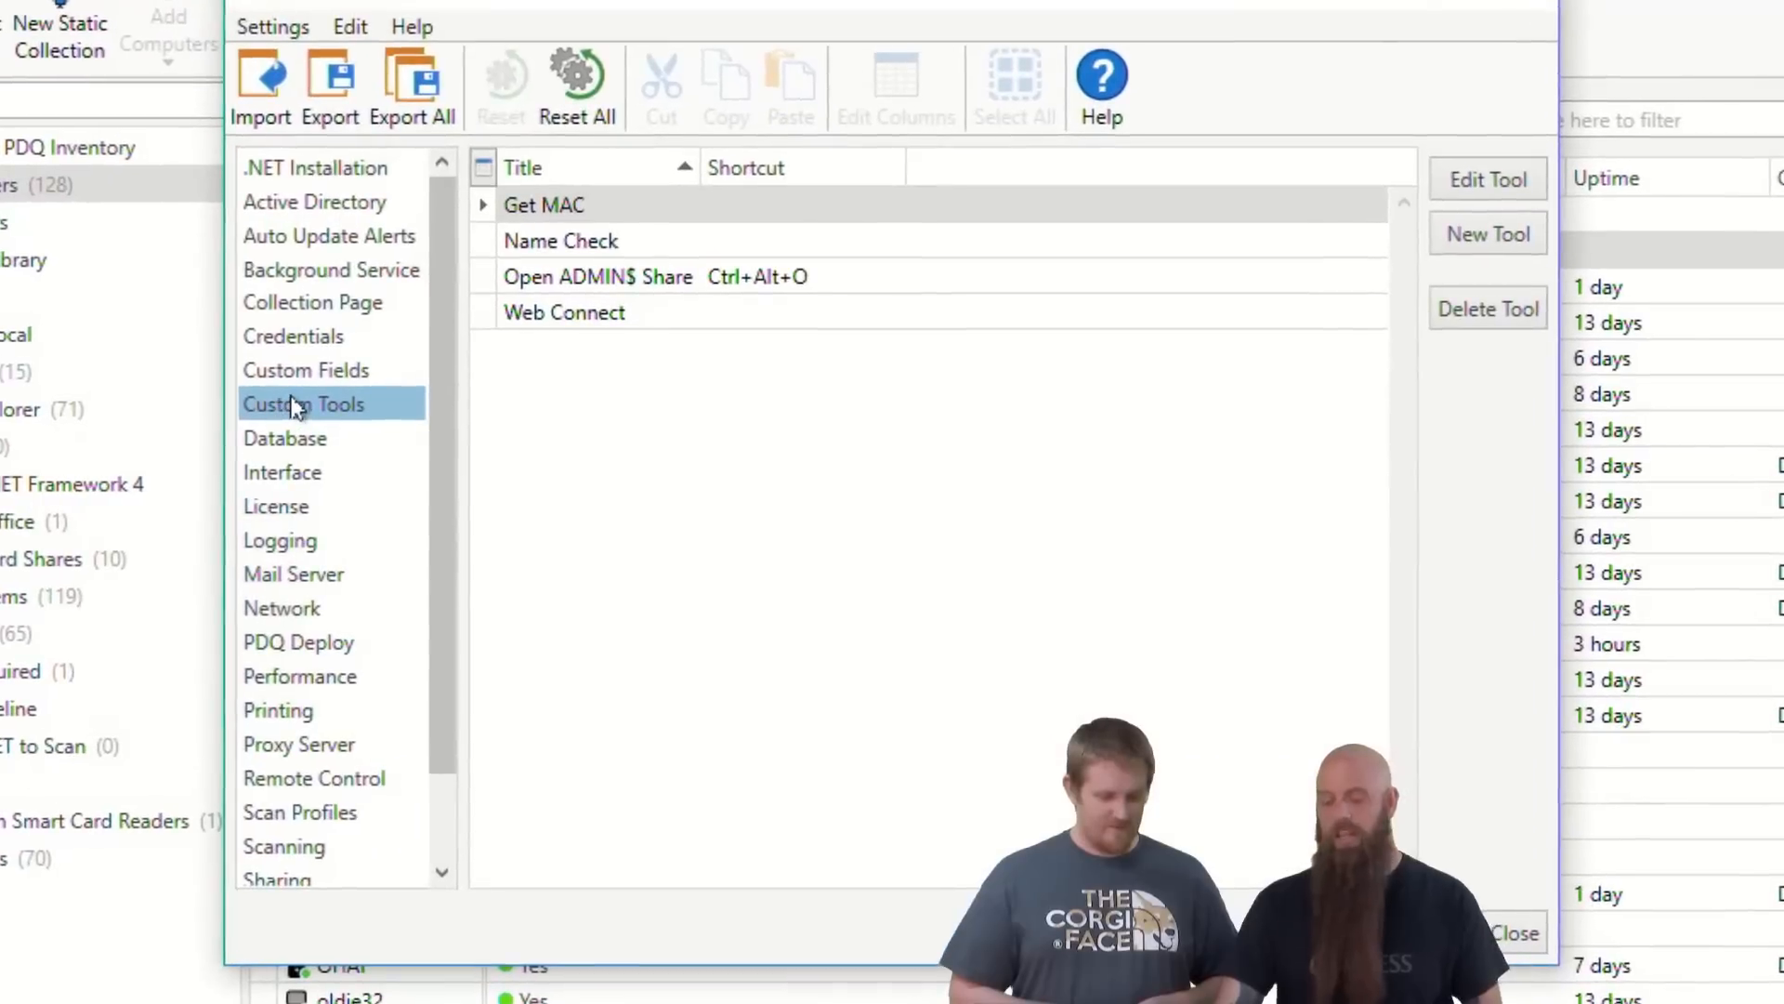
click(1524, 939)
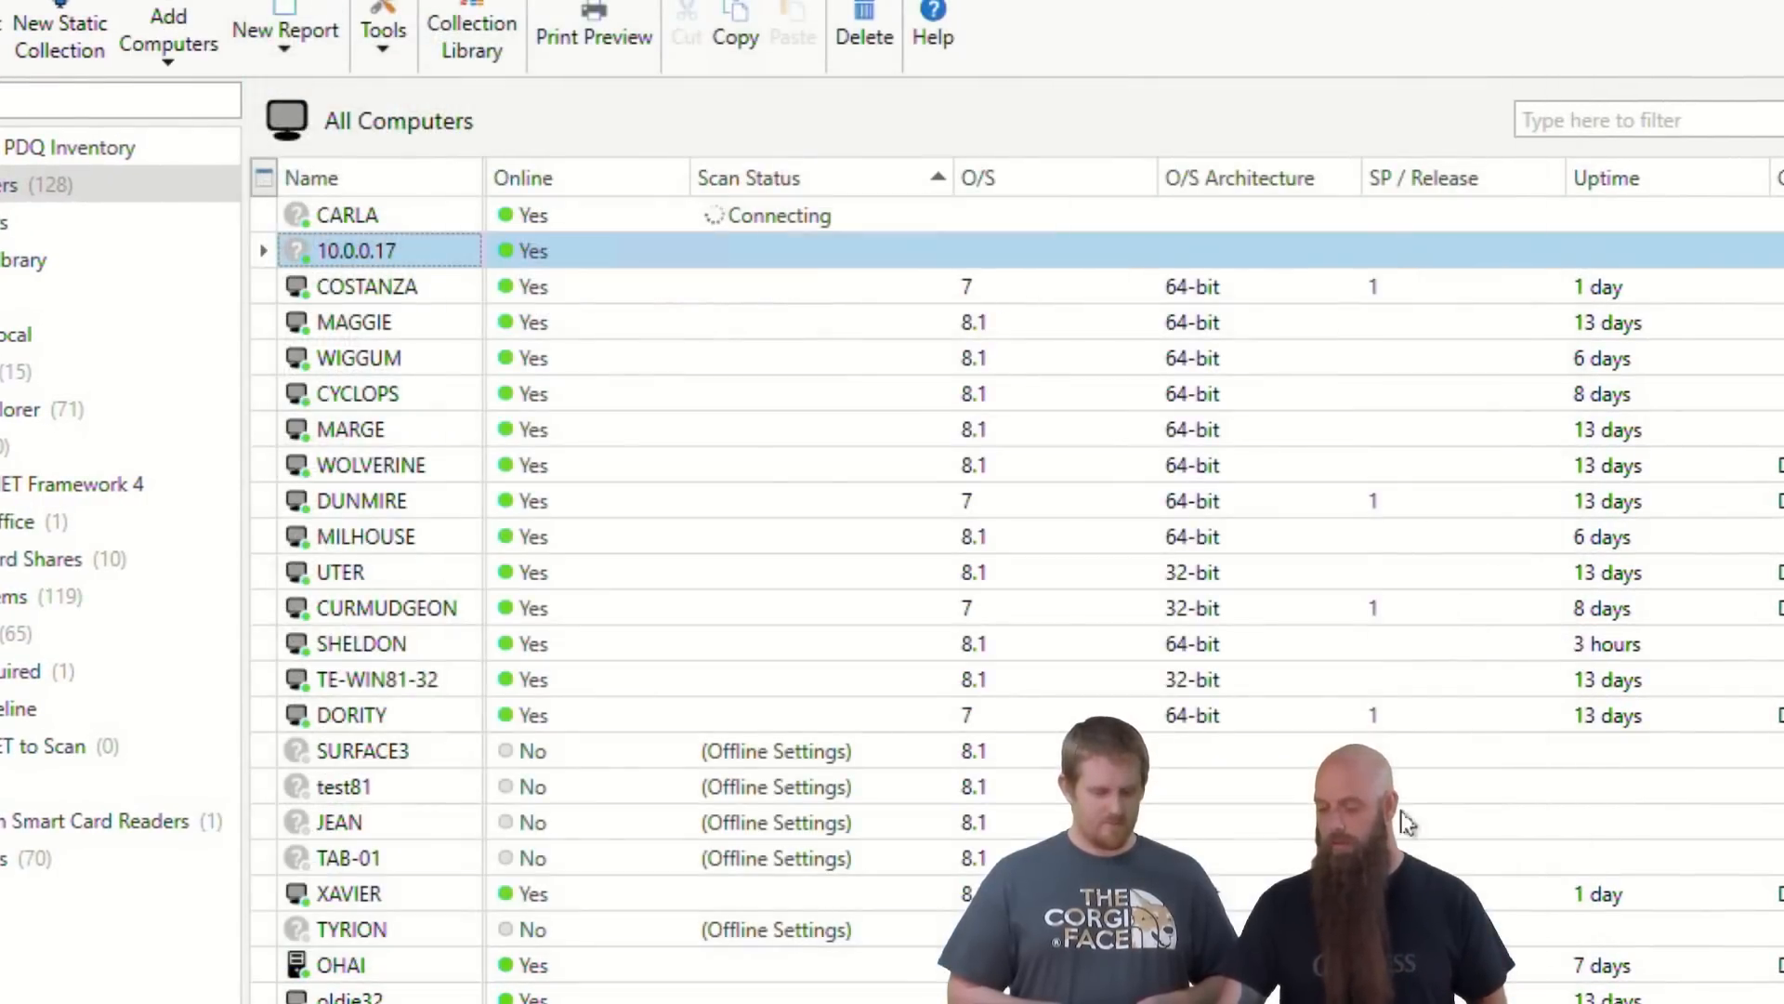
Step: Open the details of COSTANZA, review the tools available for it, and close its window
click(364, 285)
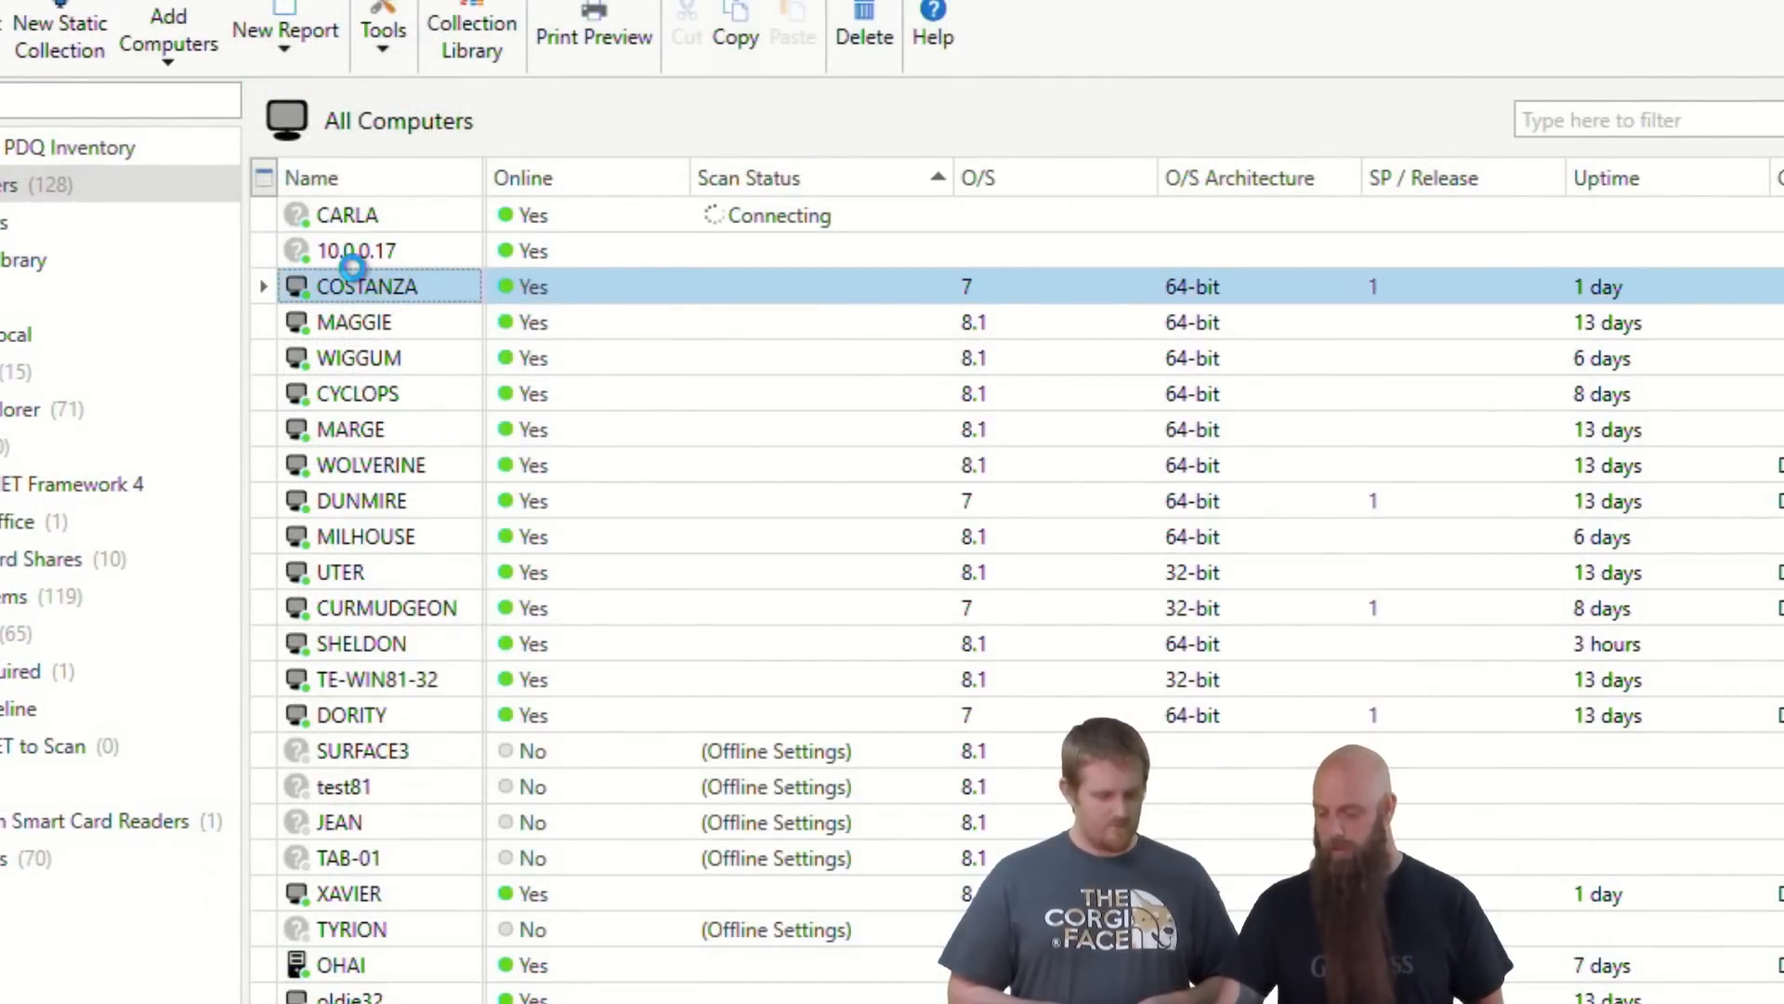
double_click(356, 275)
click(234, 3)
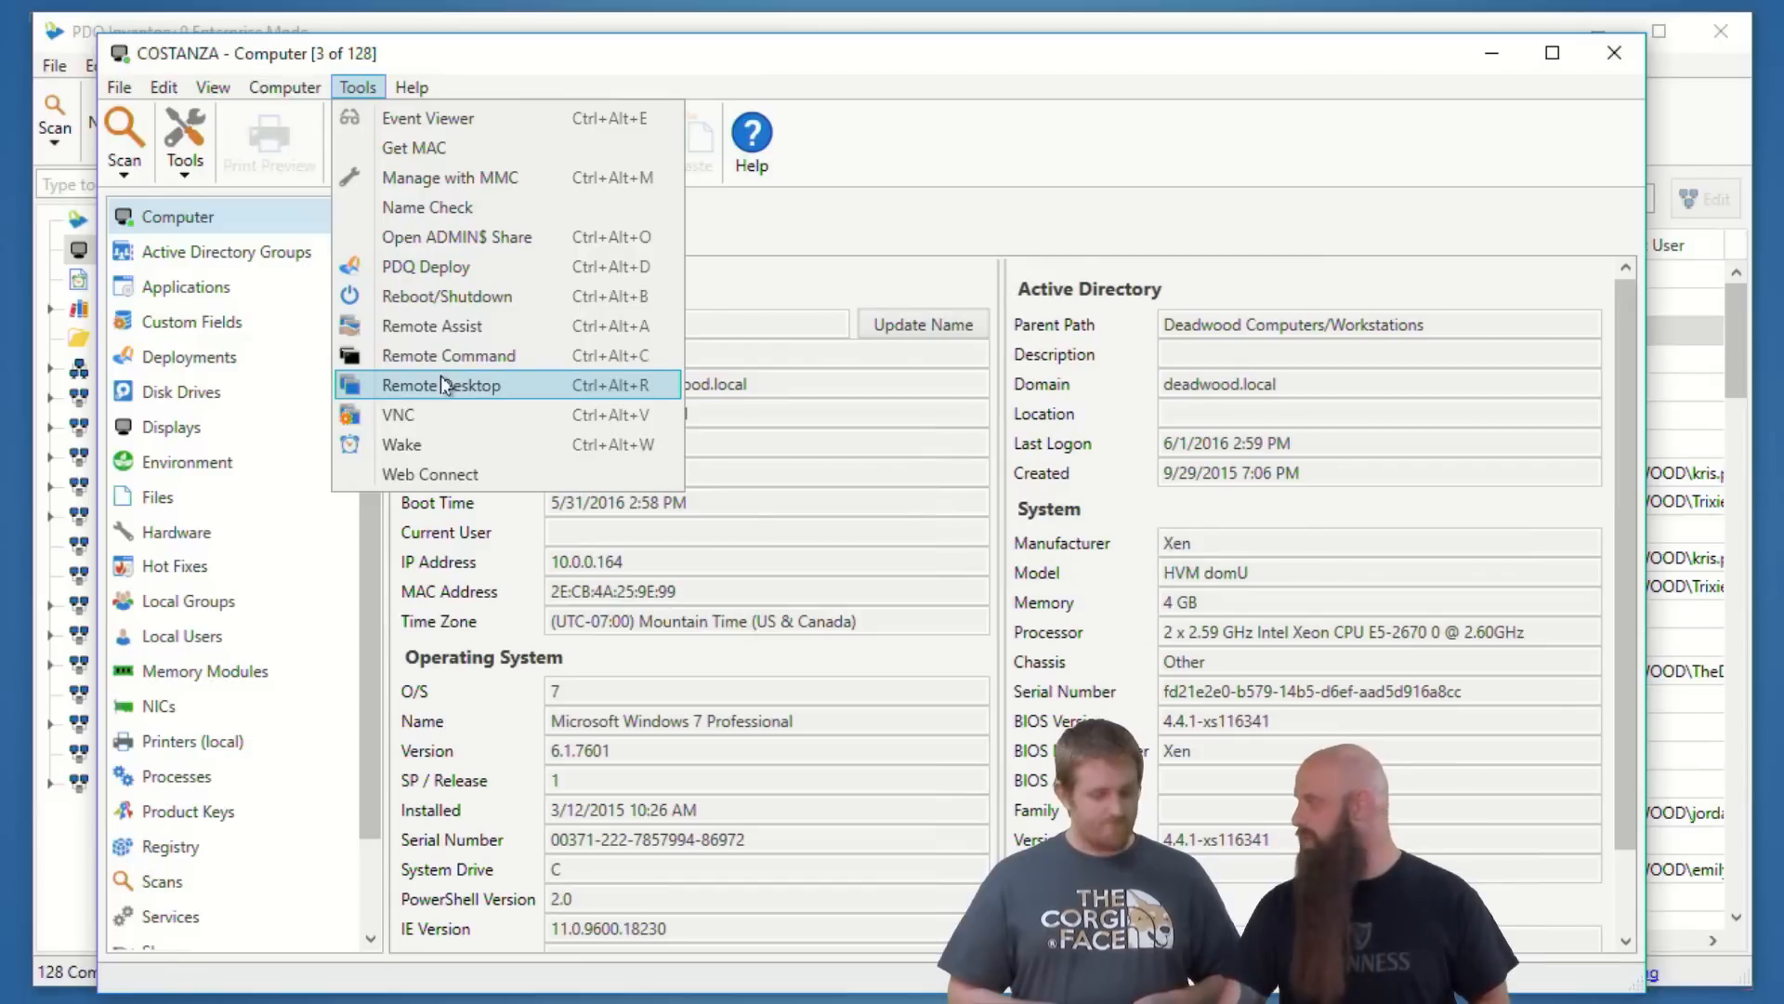
click(950, 109)
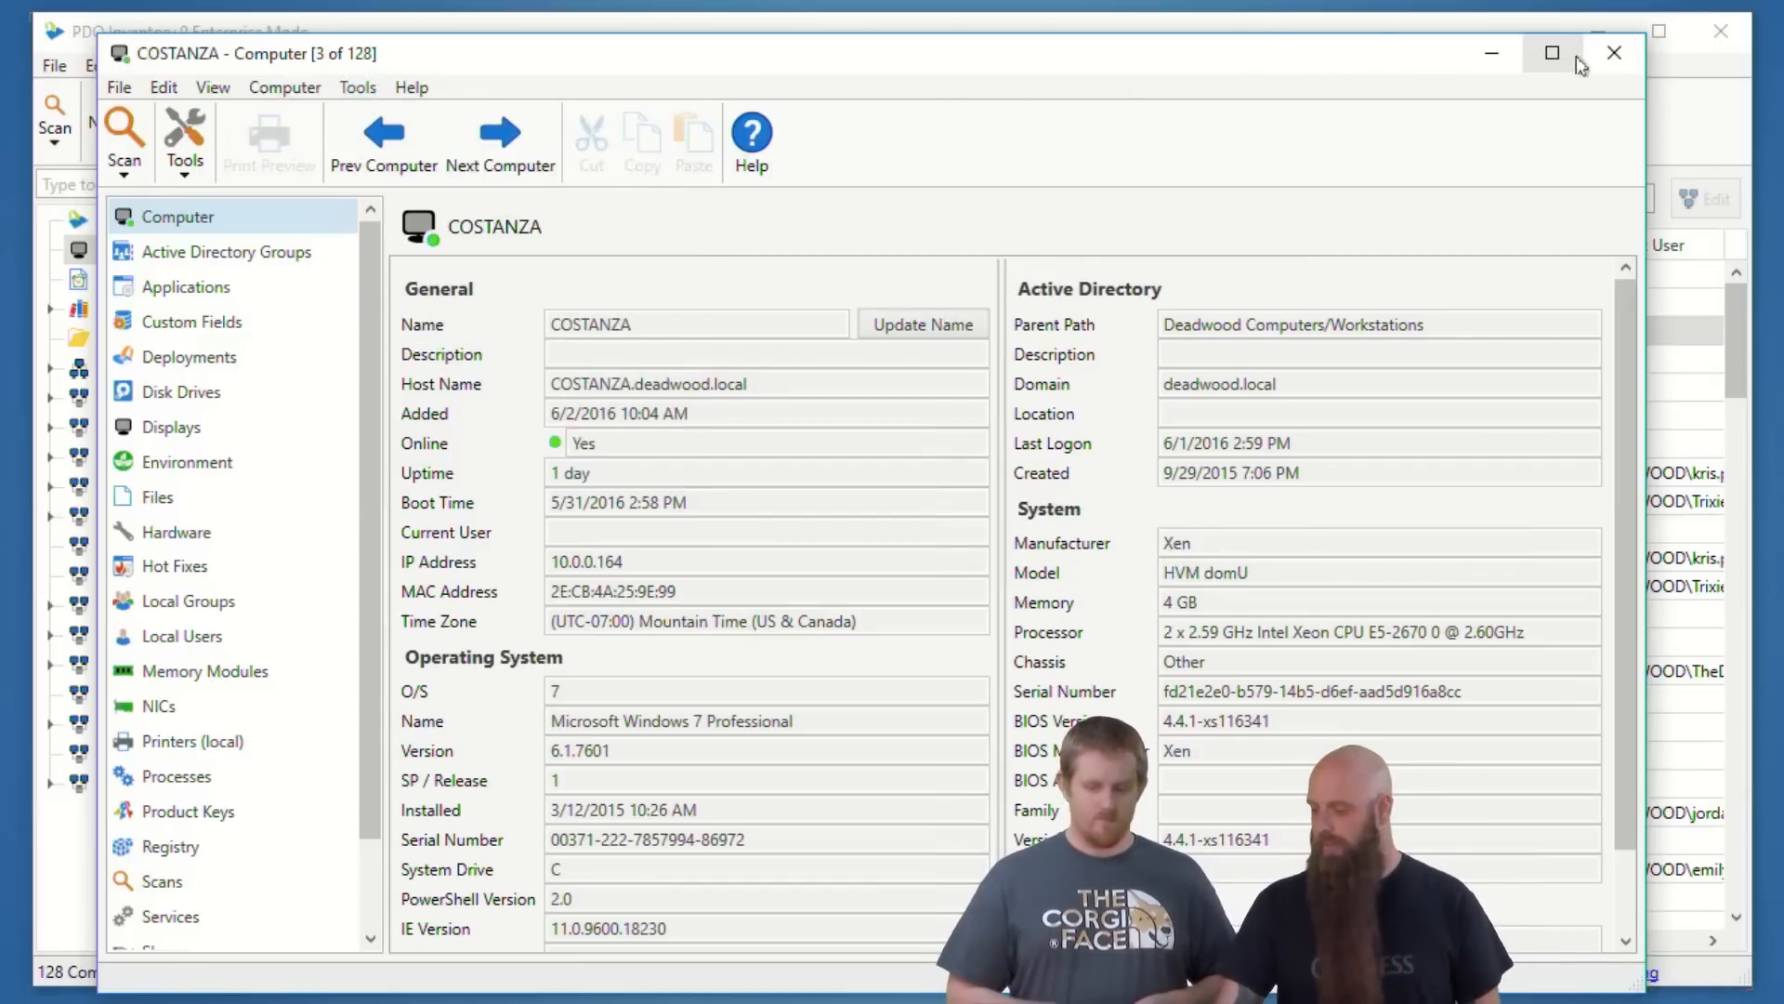
click(1614, 52)
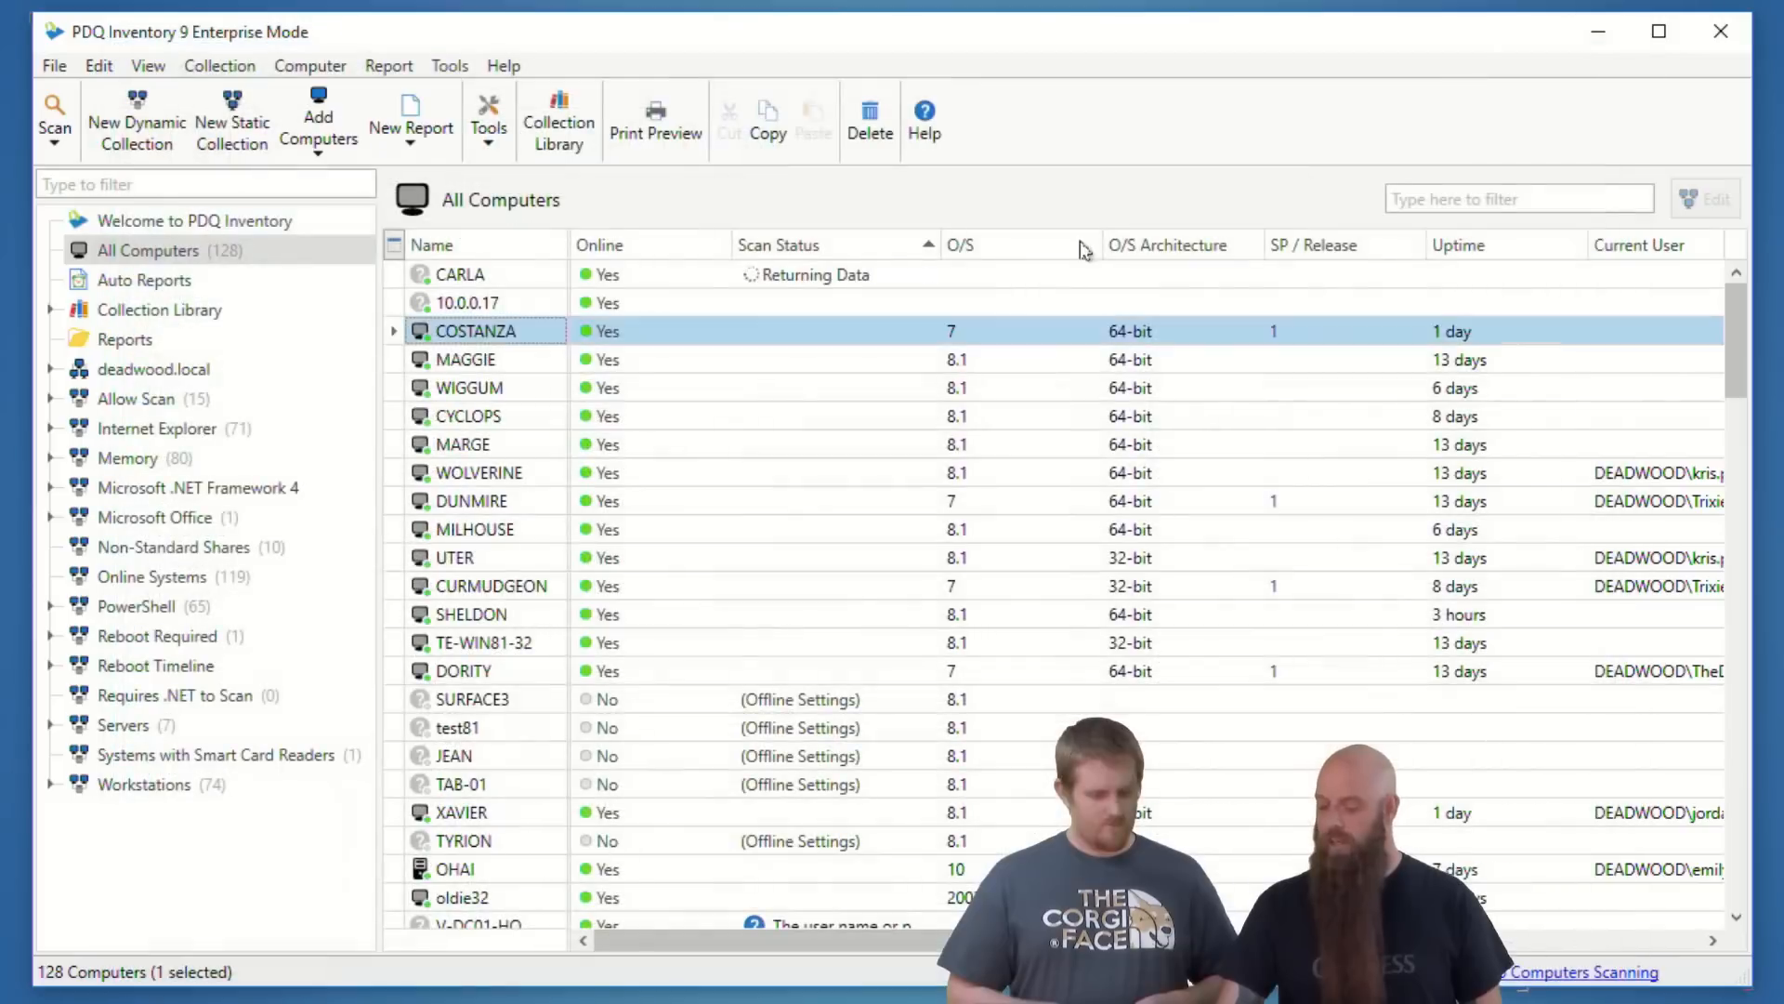
Step: Reopen the Custom Tools preferences and examine the Get MAC tool's command line without changing it
click(69, 71)
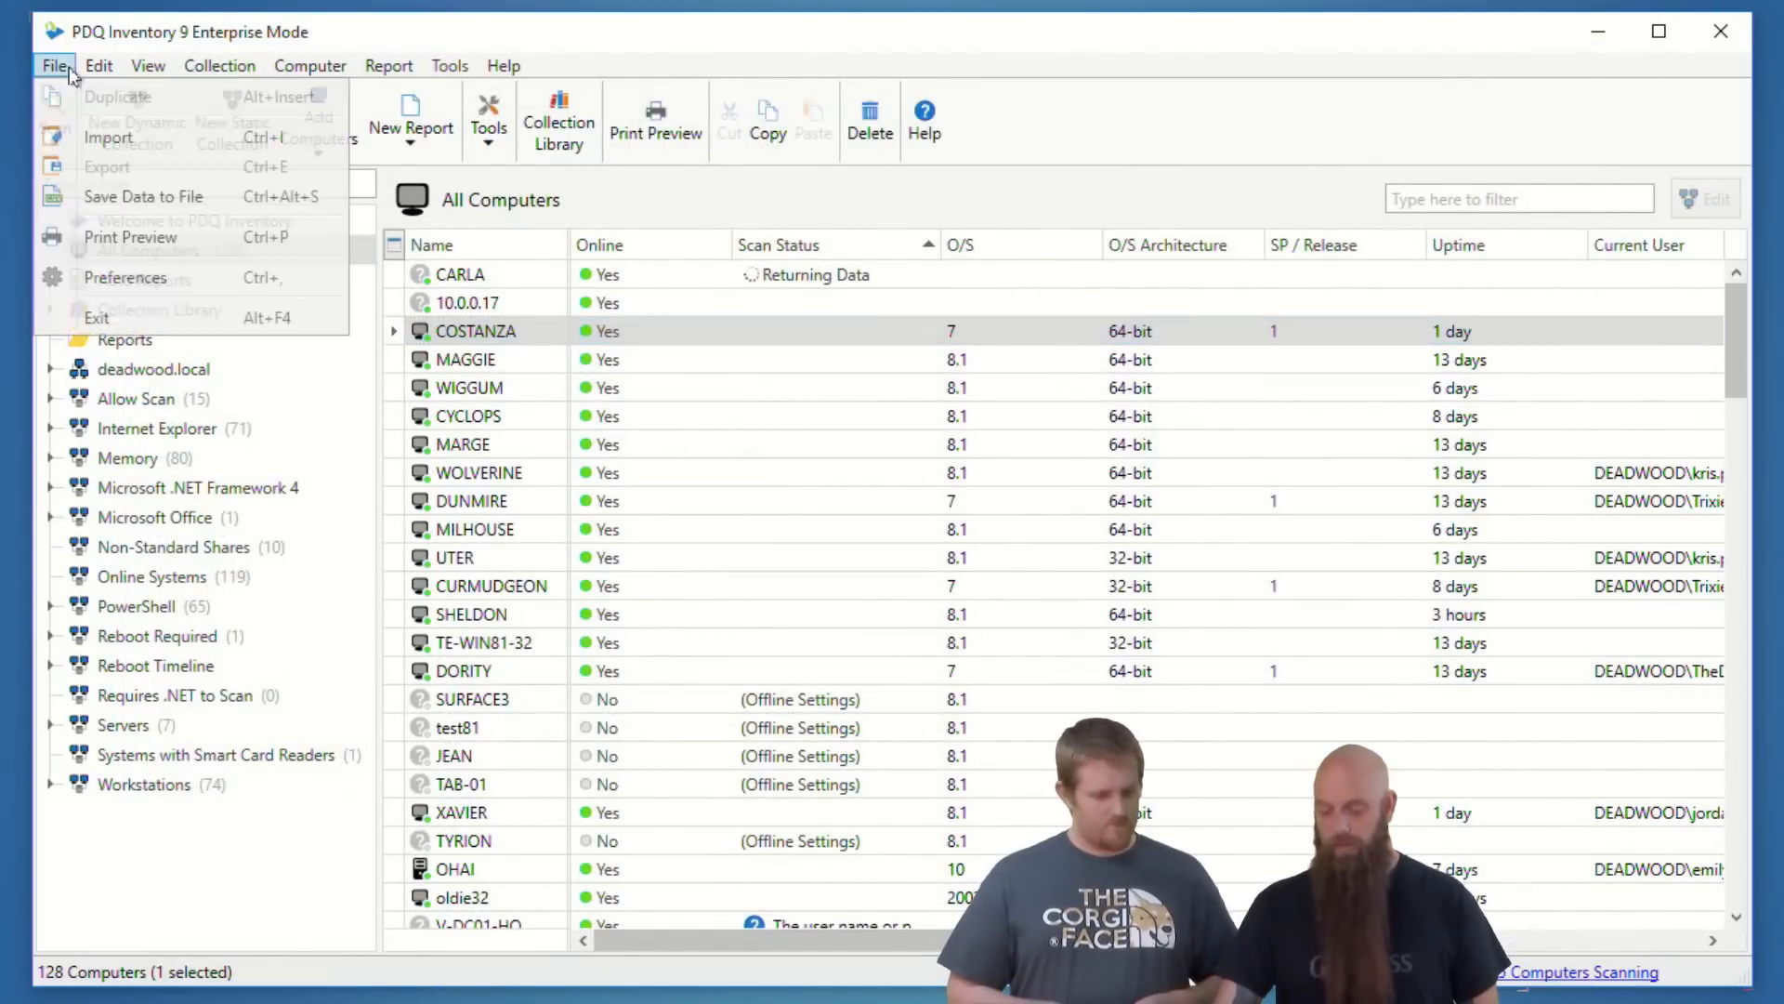
click(125, 277)
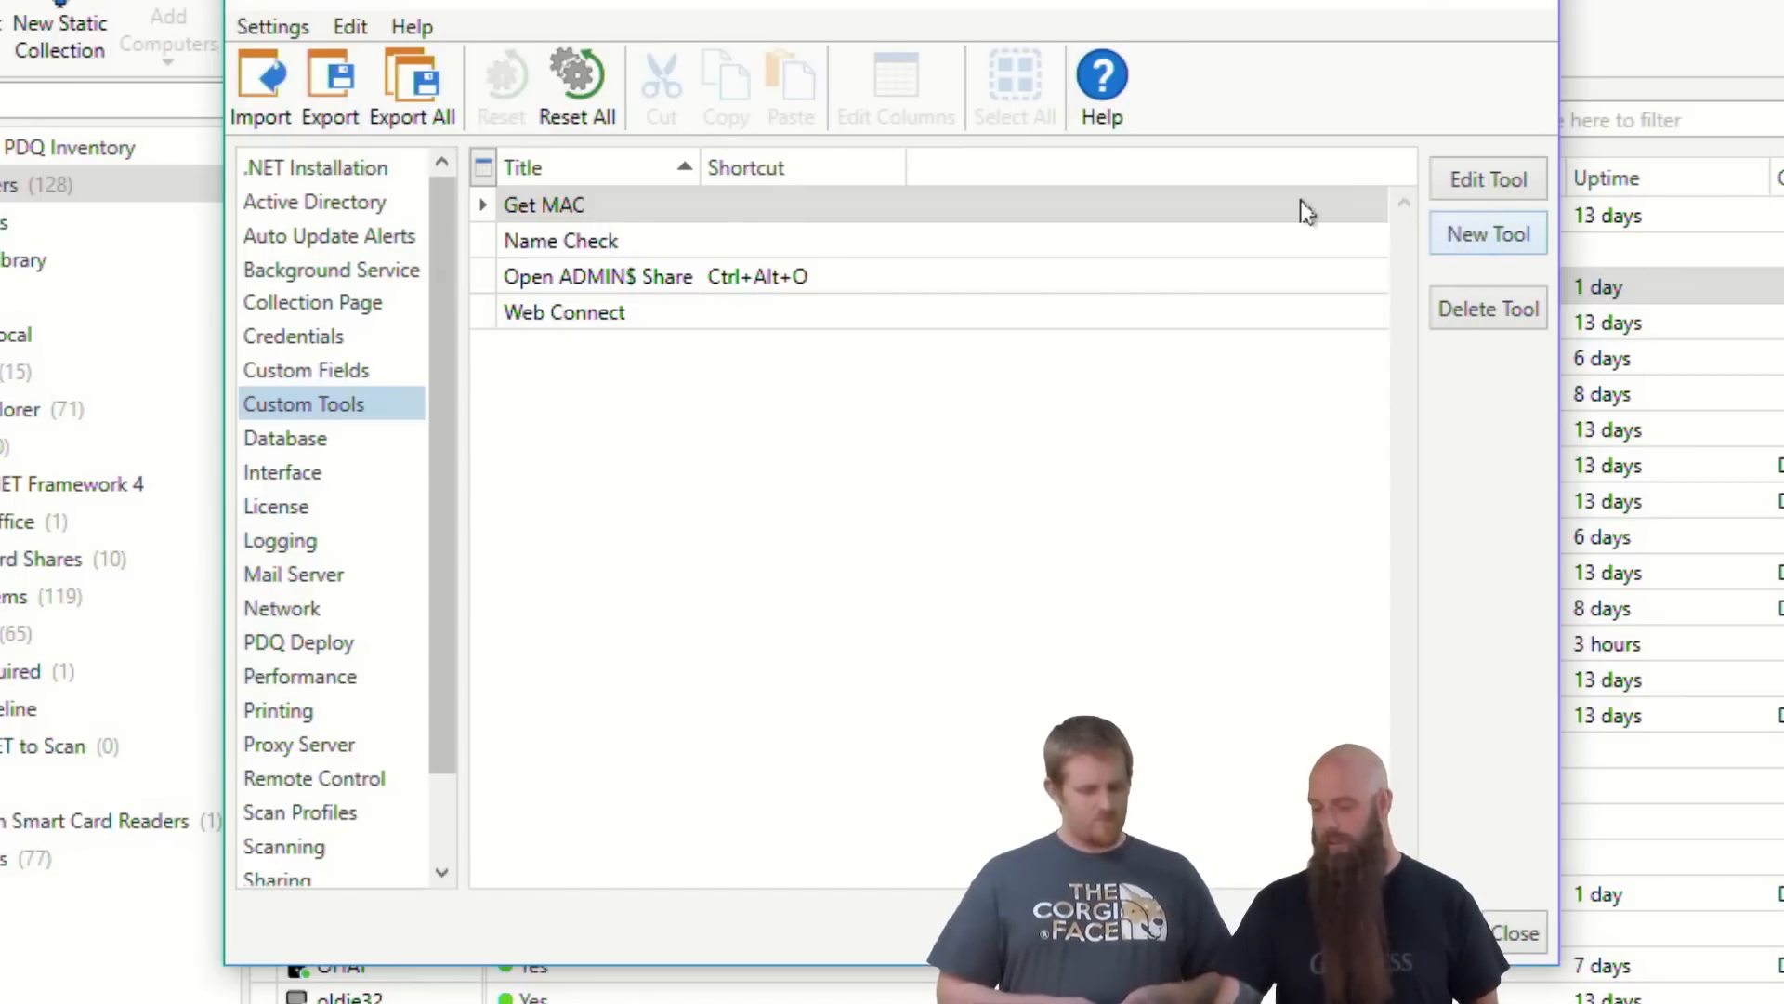
double_click(638, 207)
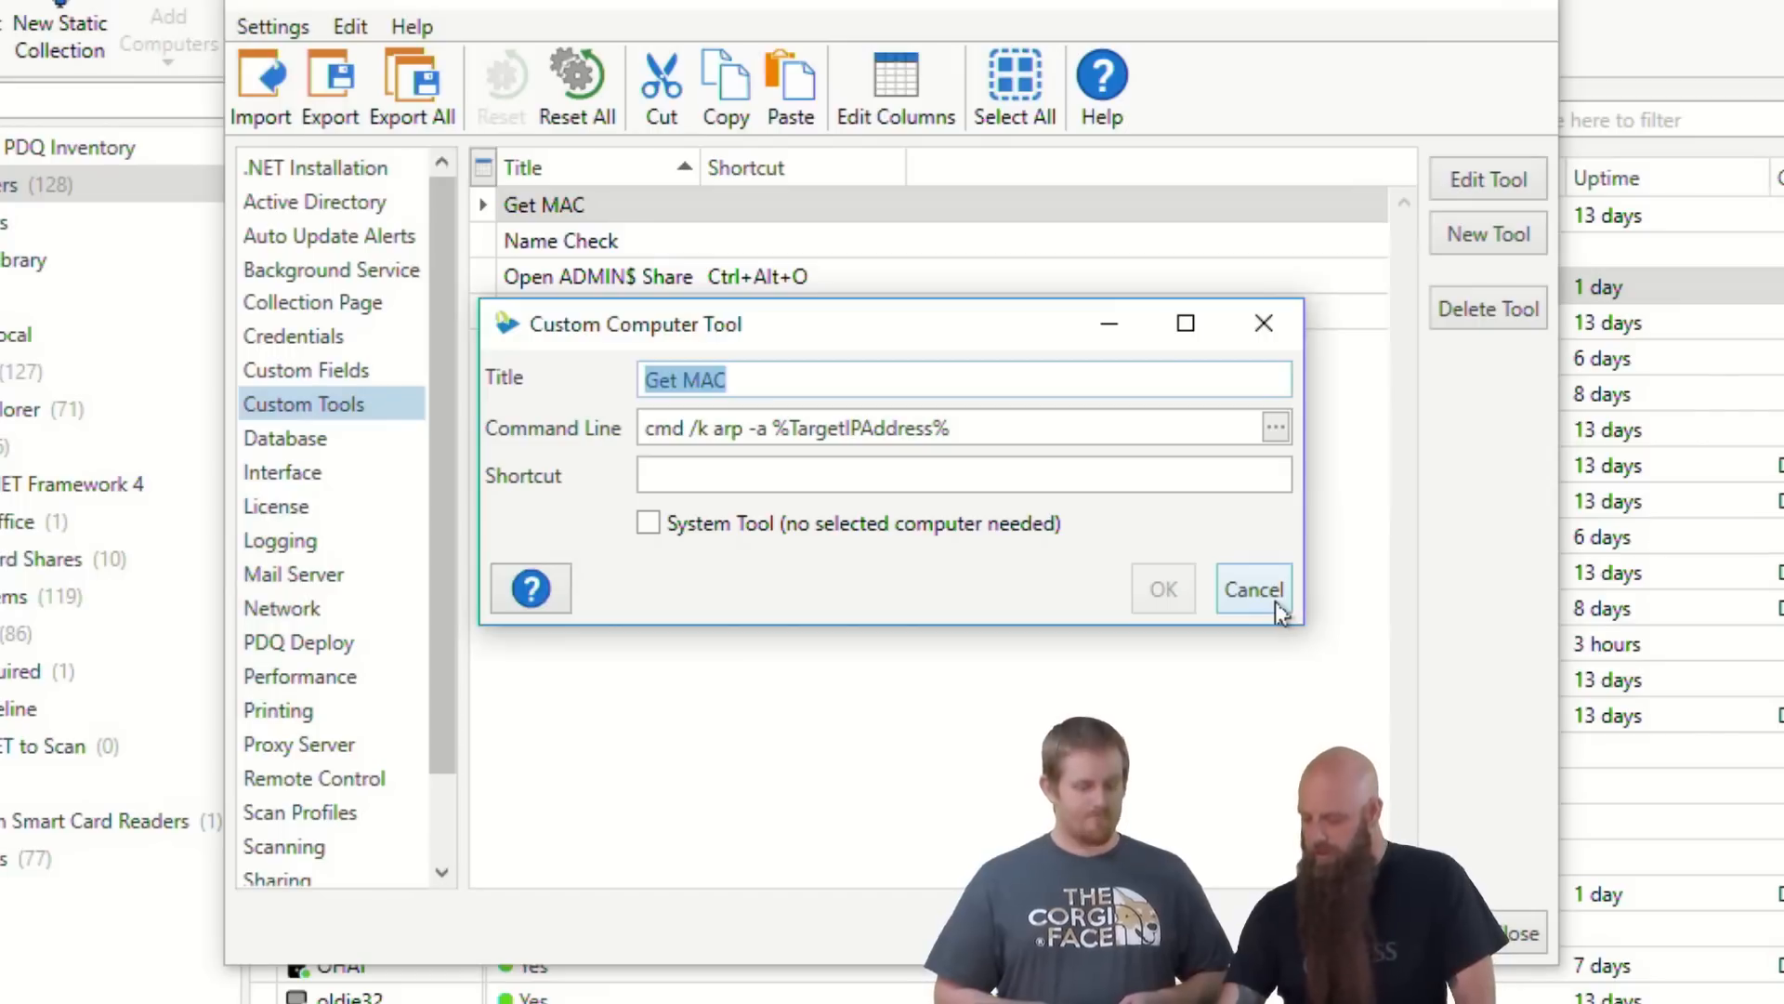
click(1273, 599)
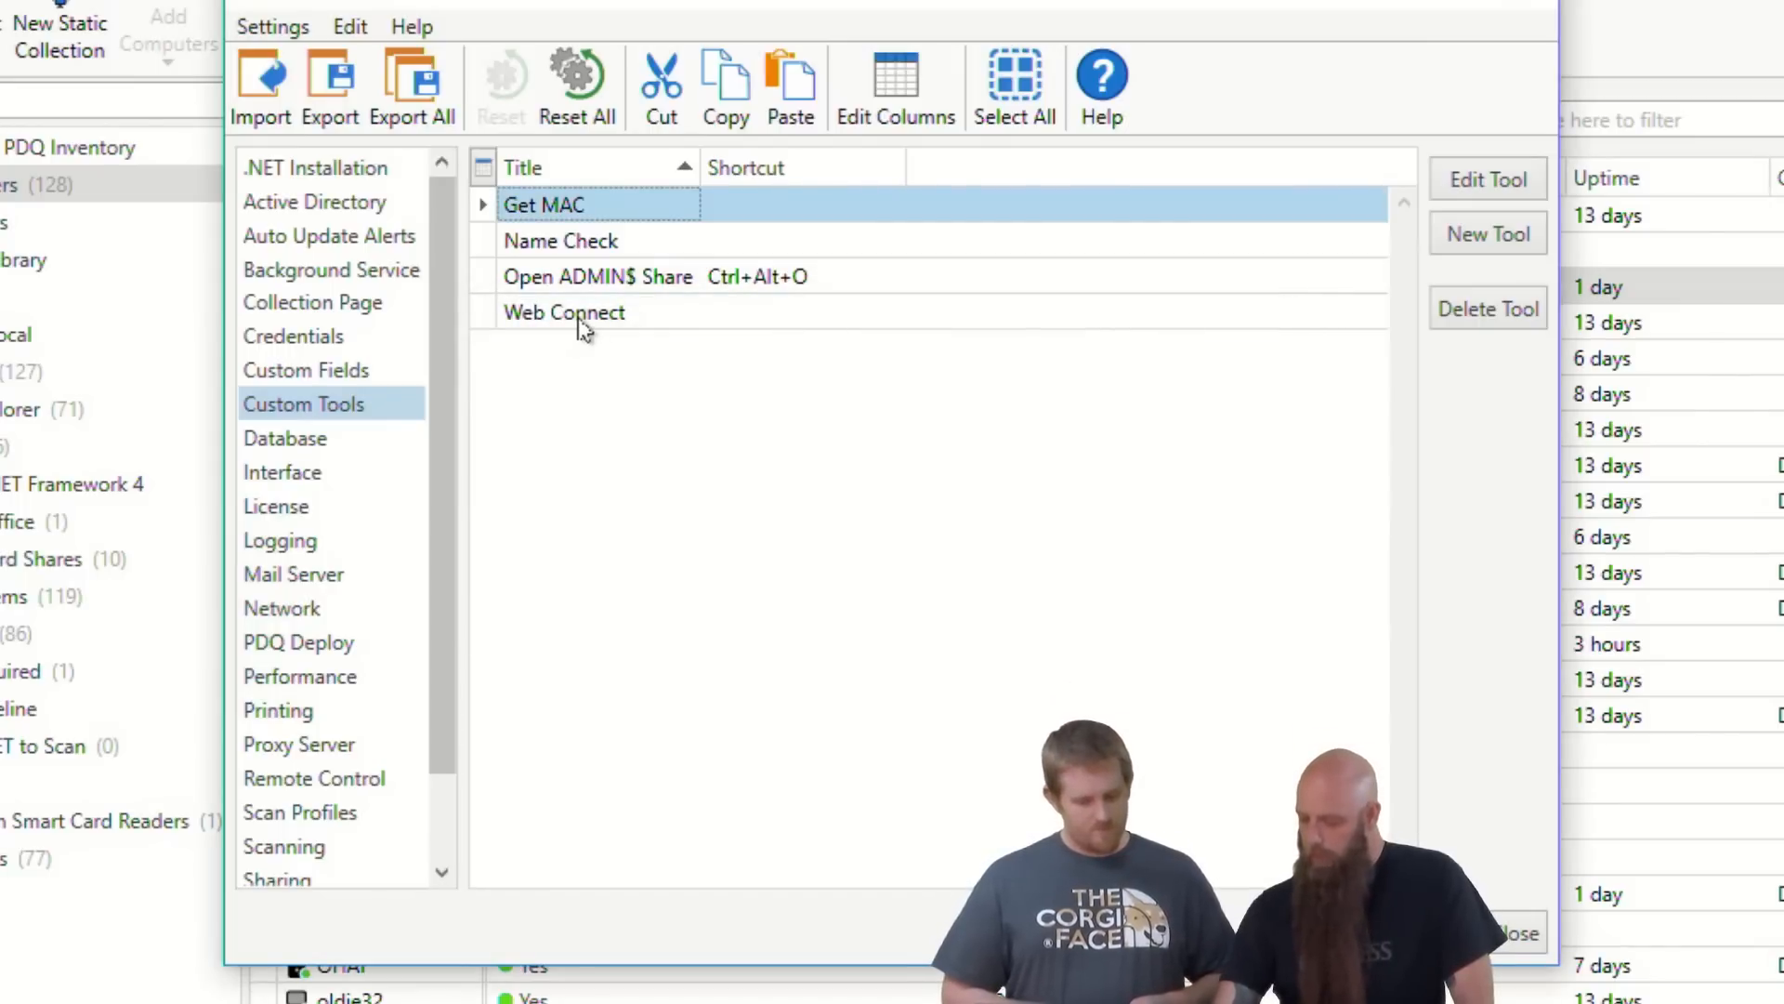
Step: Examine the Web Connect tool's command line without changing it, and close the preferences
click(582, 316)
double_click(583, 316)
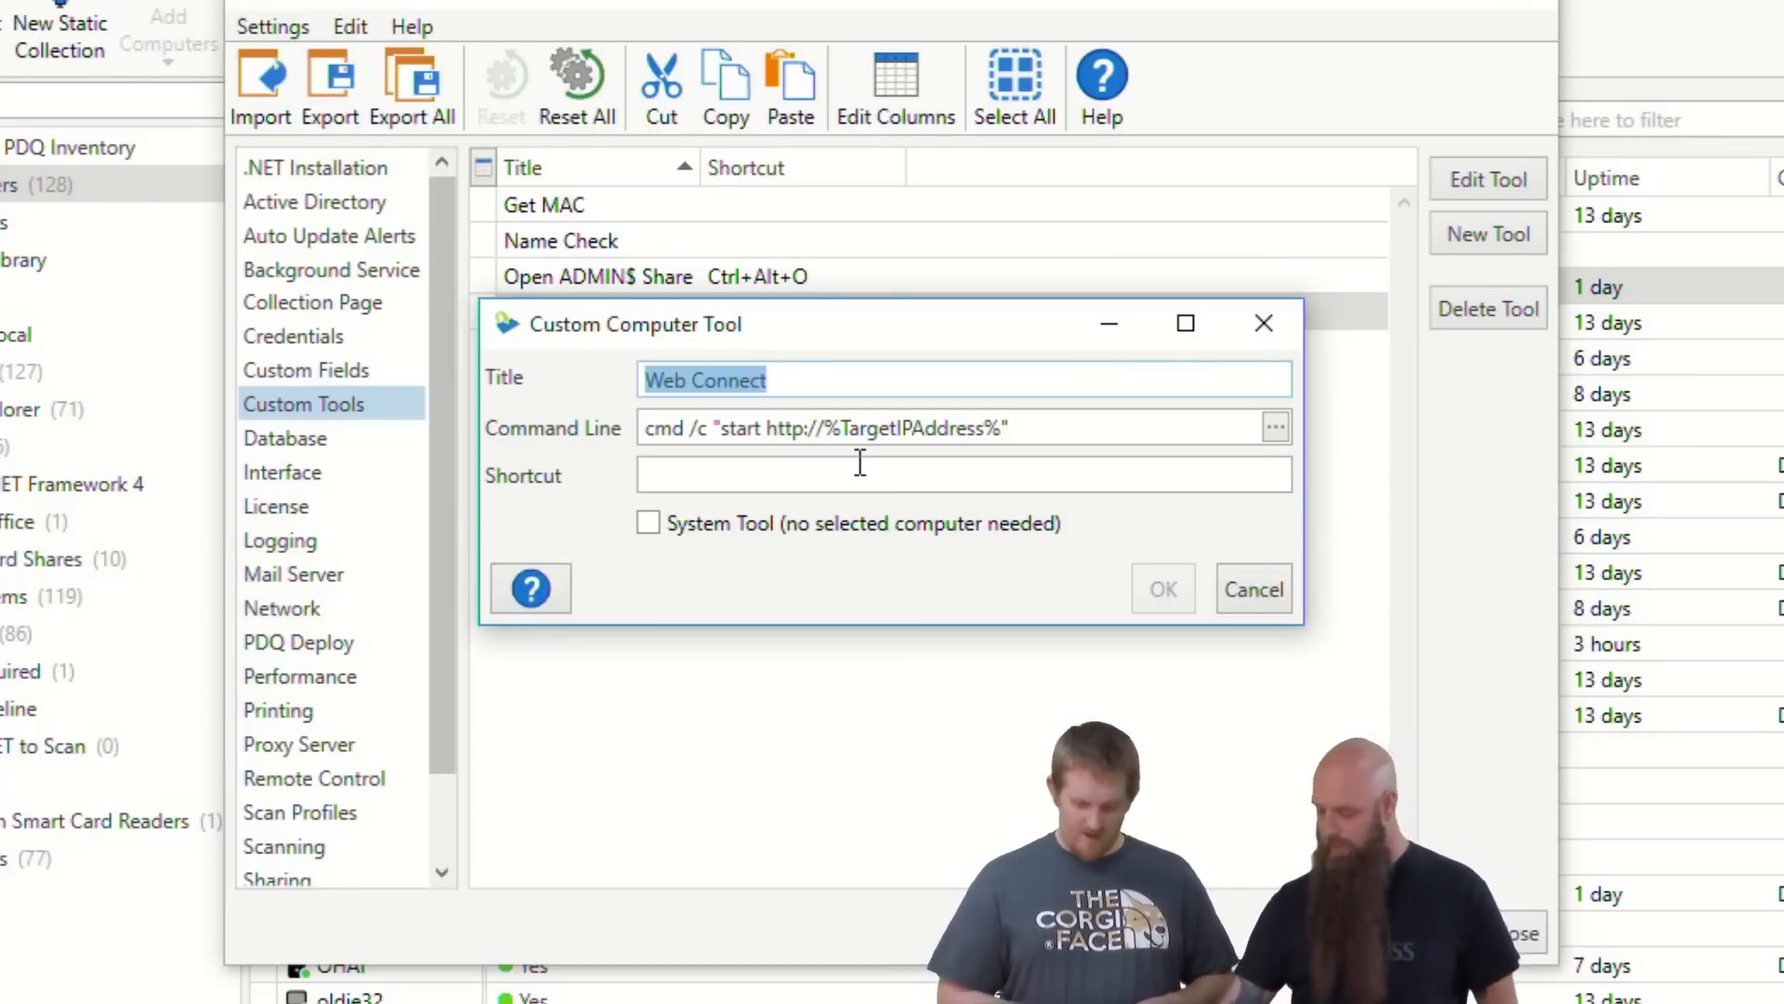
click(1251, 595)
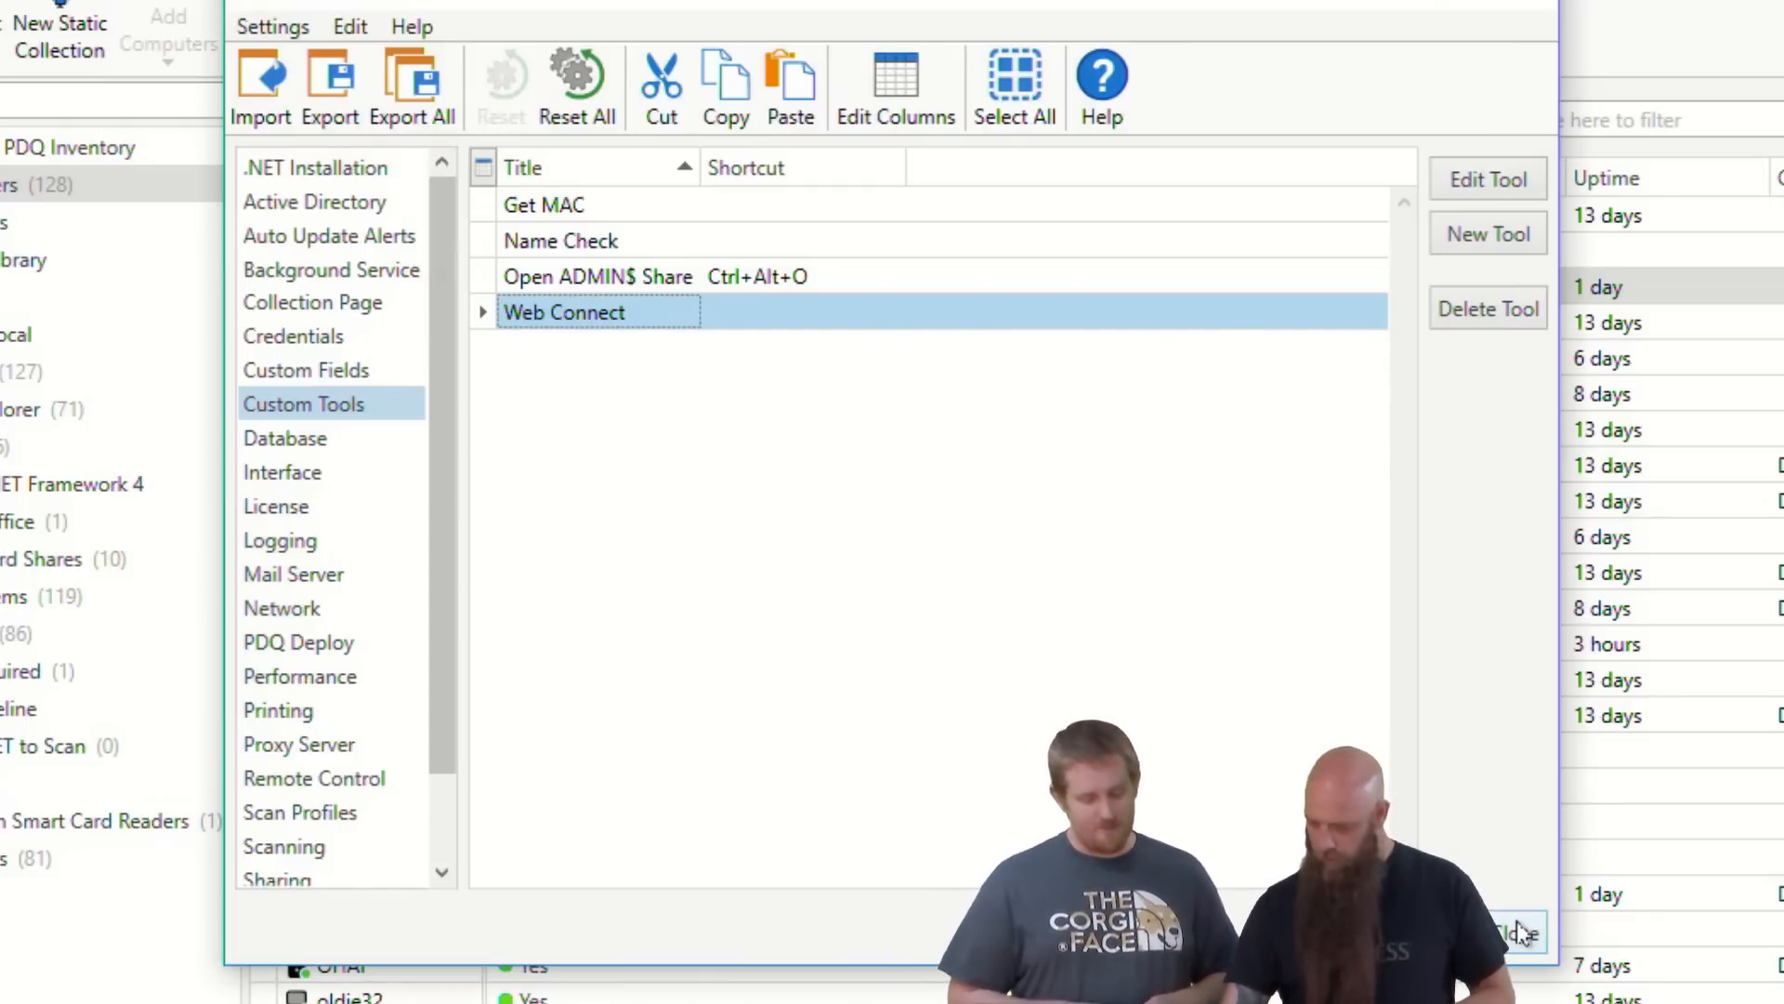
click(1519, 932)
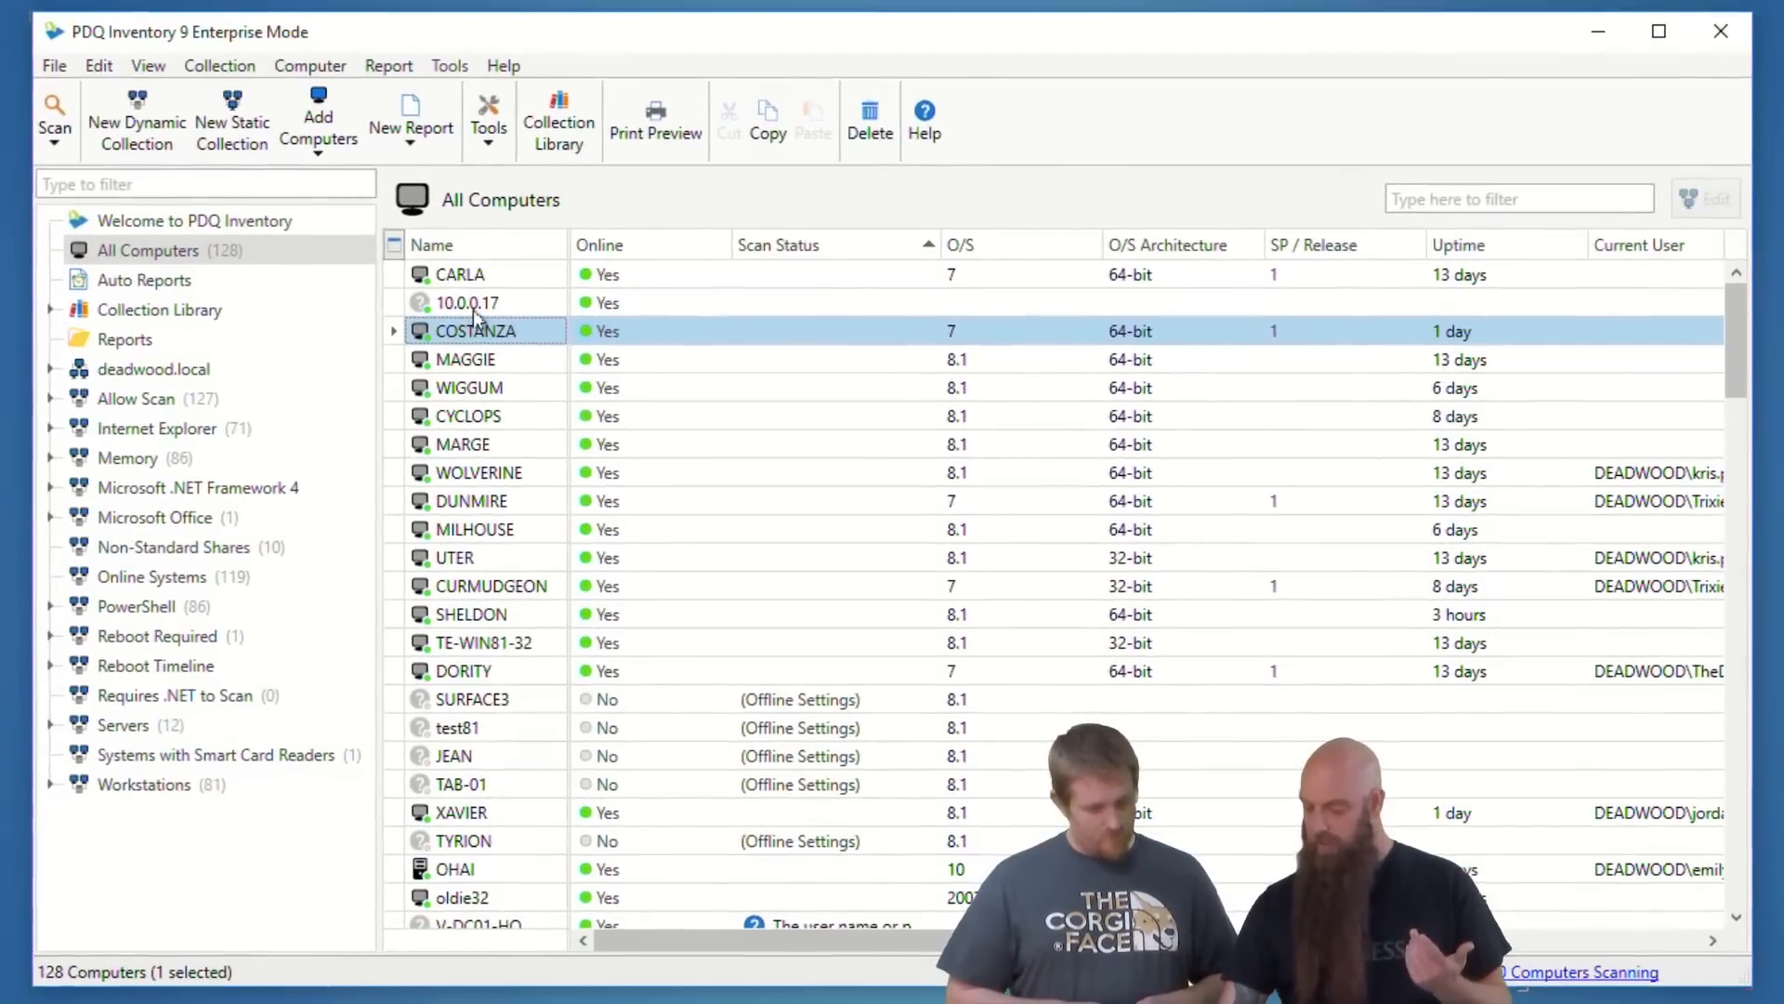
Step: Run the Web Connect custom tool on 10.0.0.17 from All Computers
click(473, 309)
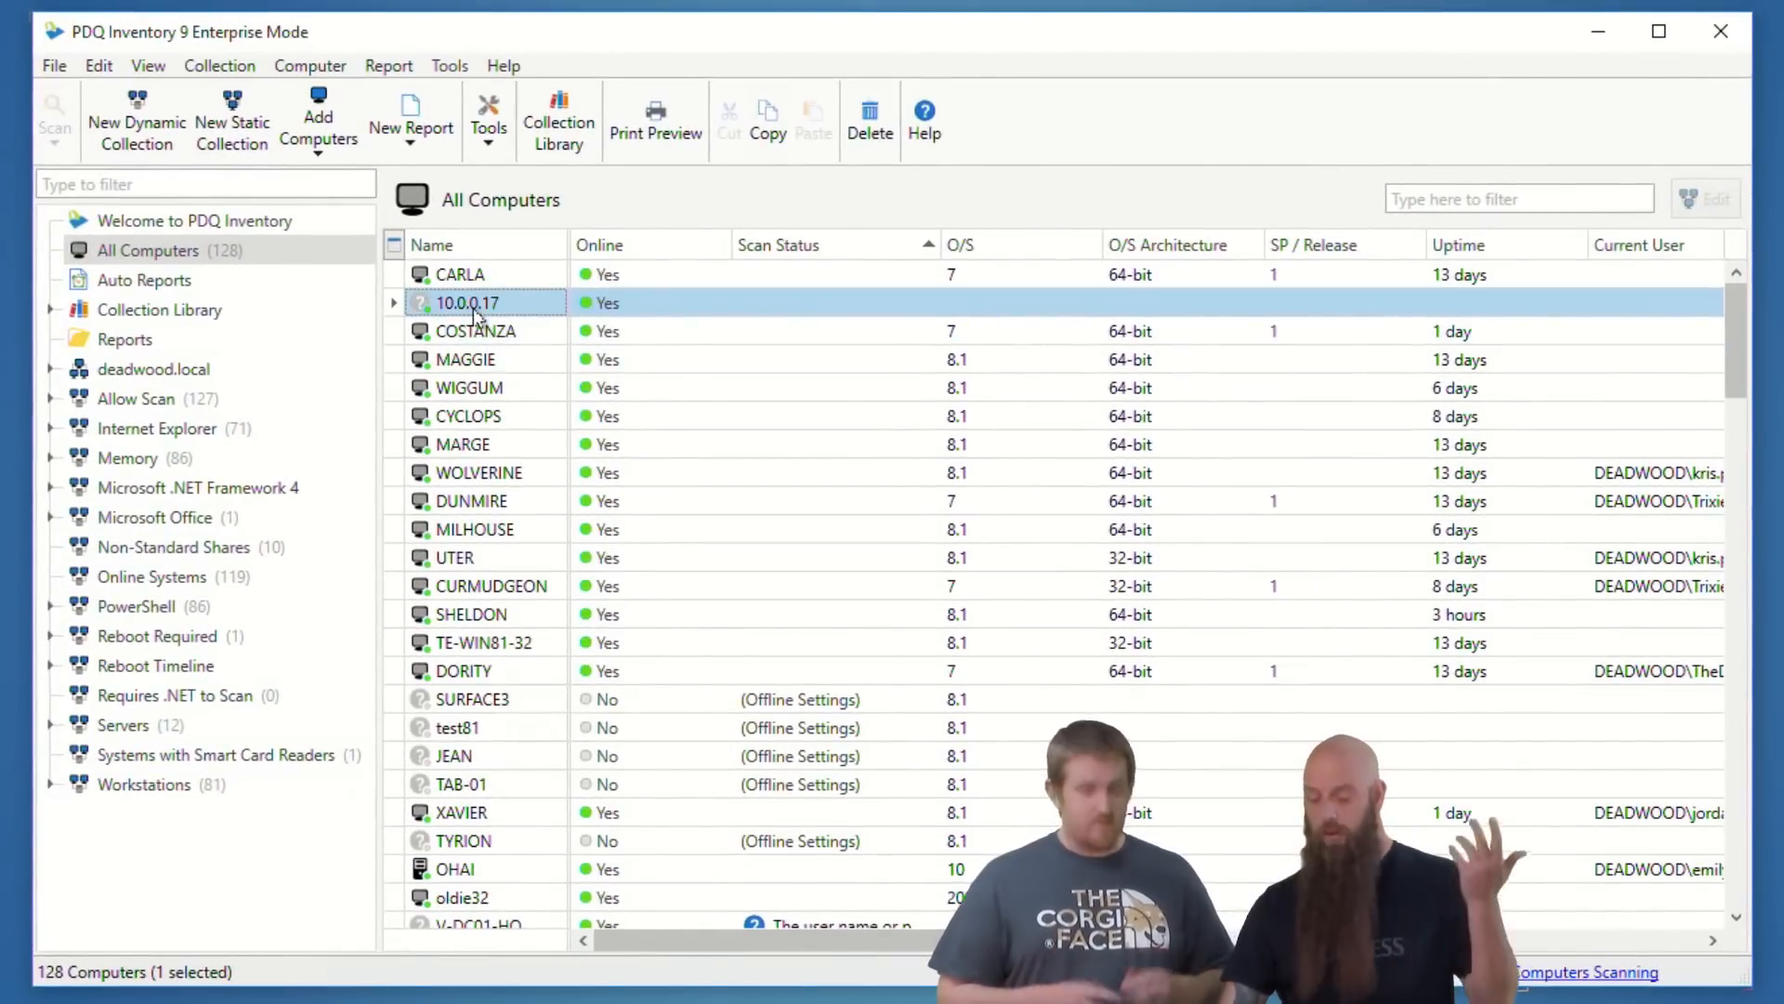
click(450, 65)
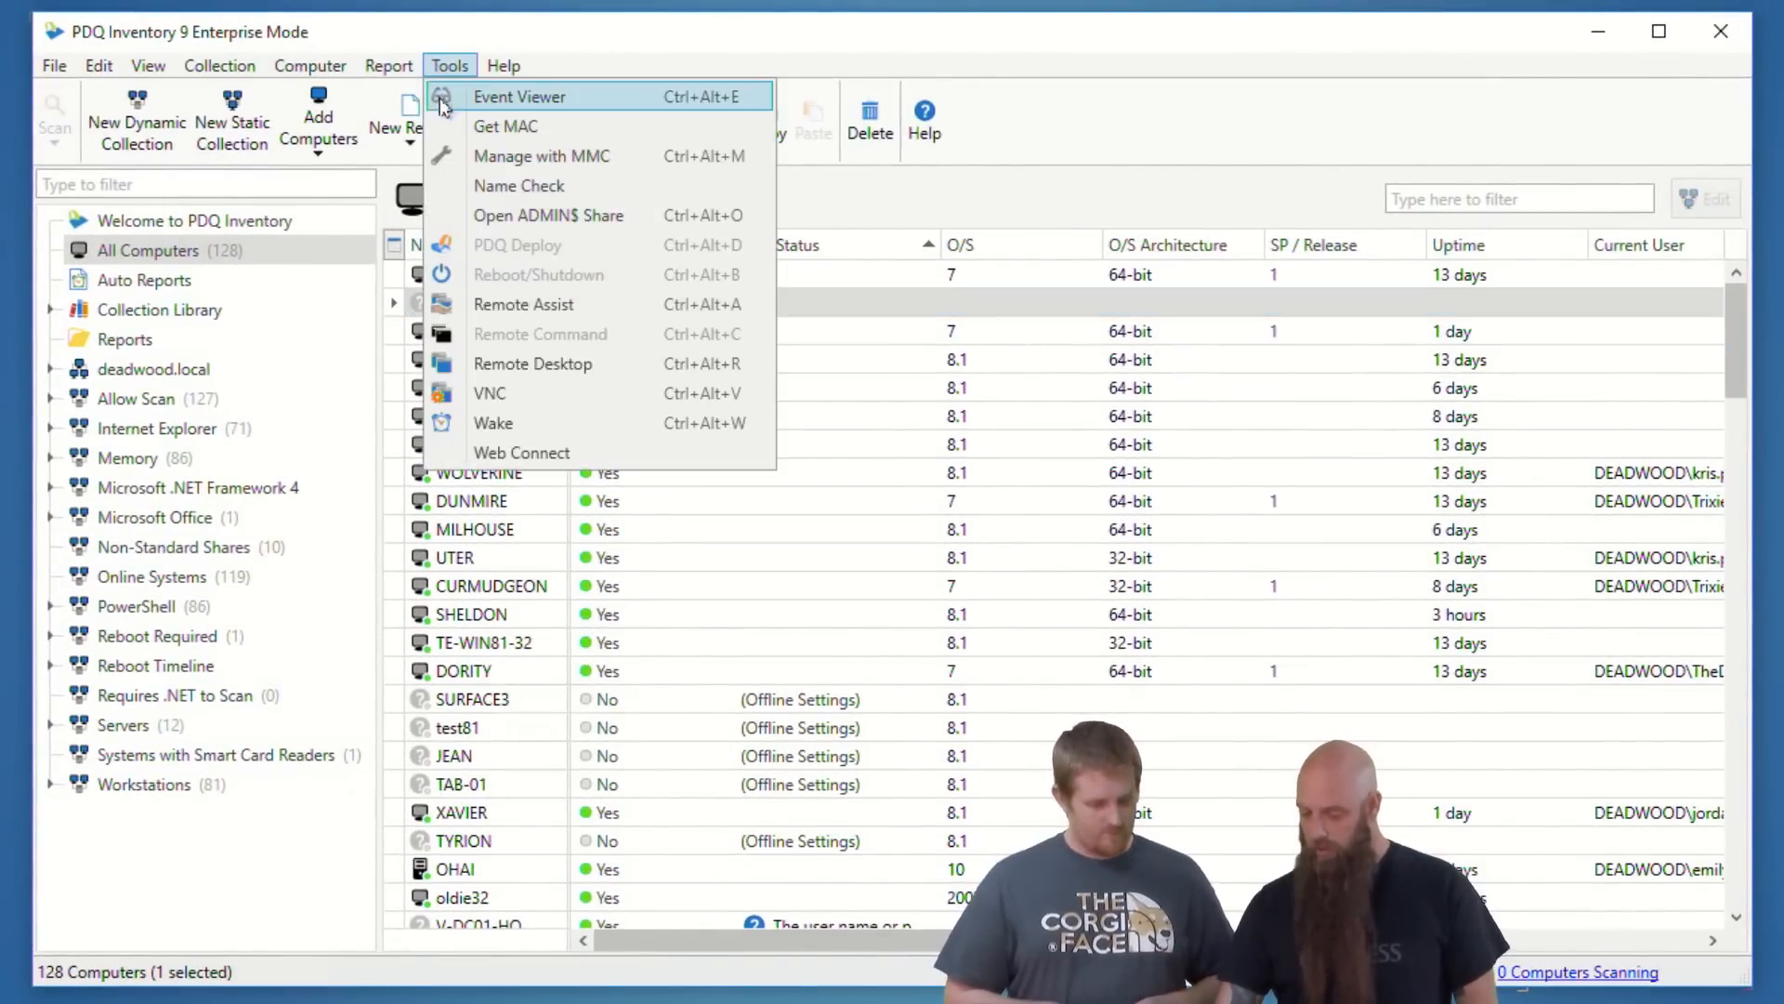
click(478, 457)
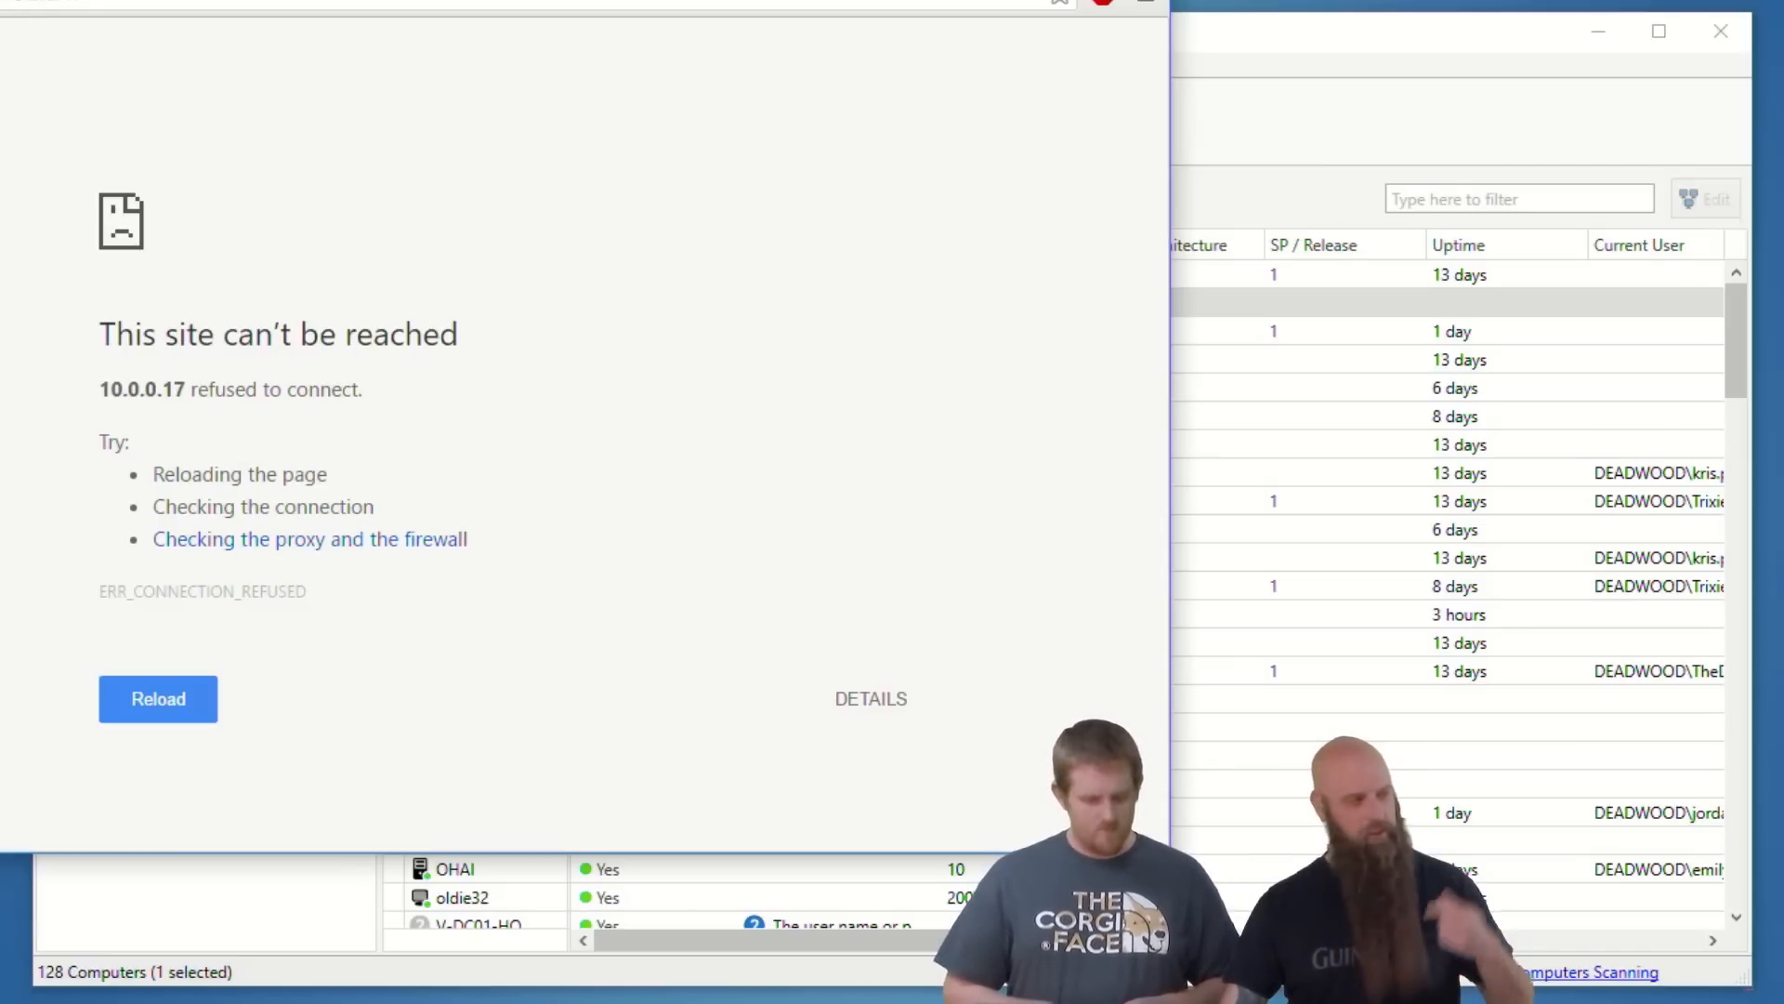
Step: Close the browser page opened by Web Connect and review the tools available for 10.0.0.17
key(ctrl+w)
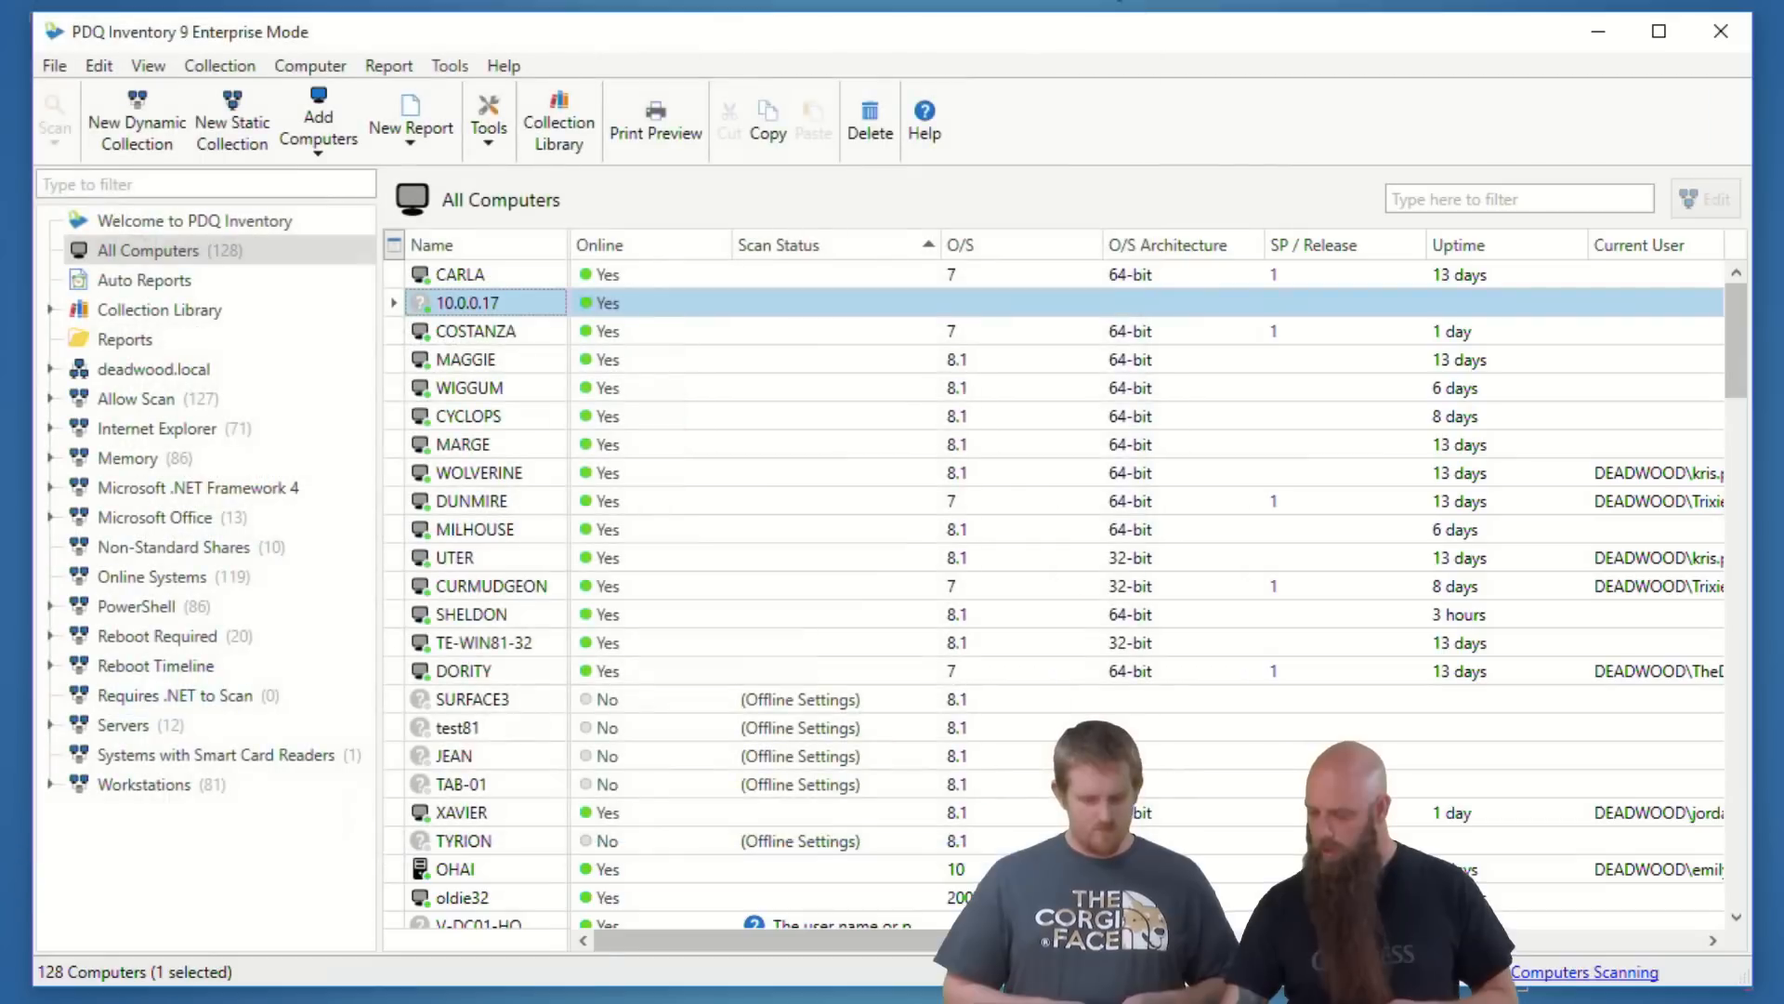
click(447, 66)
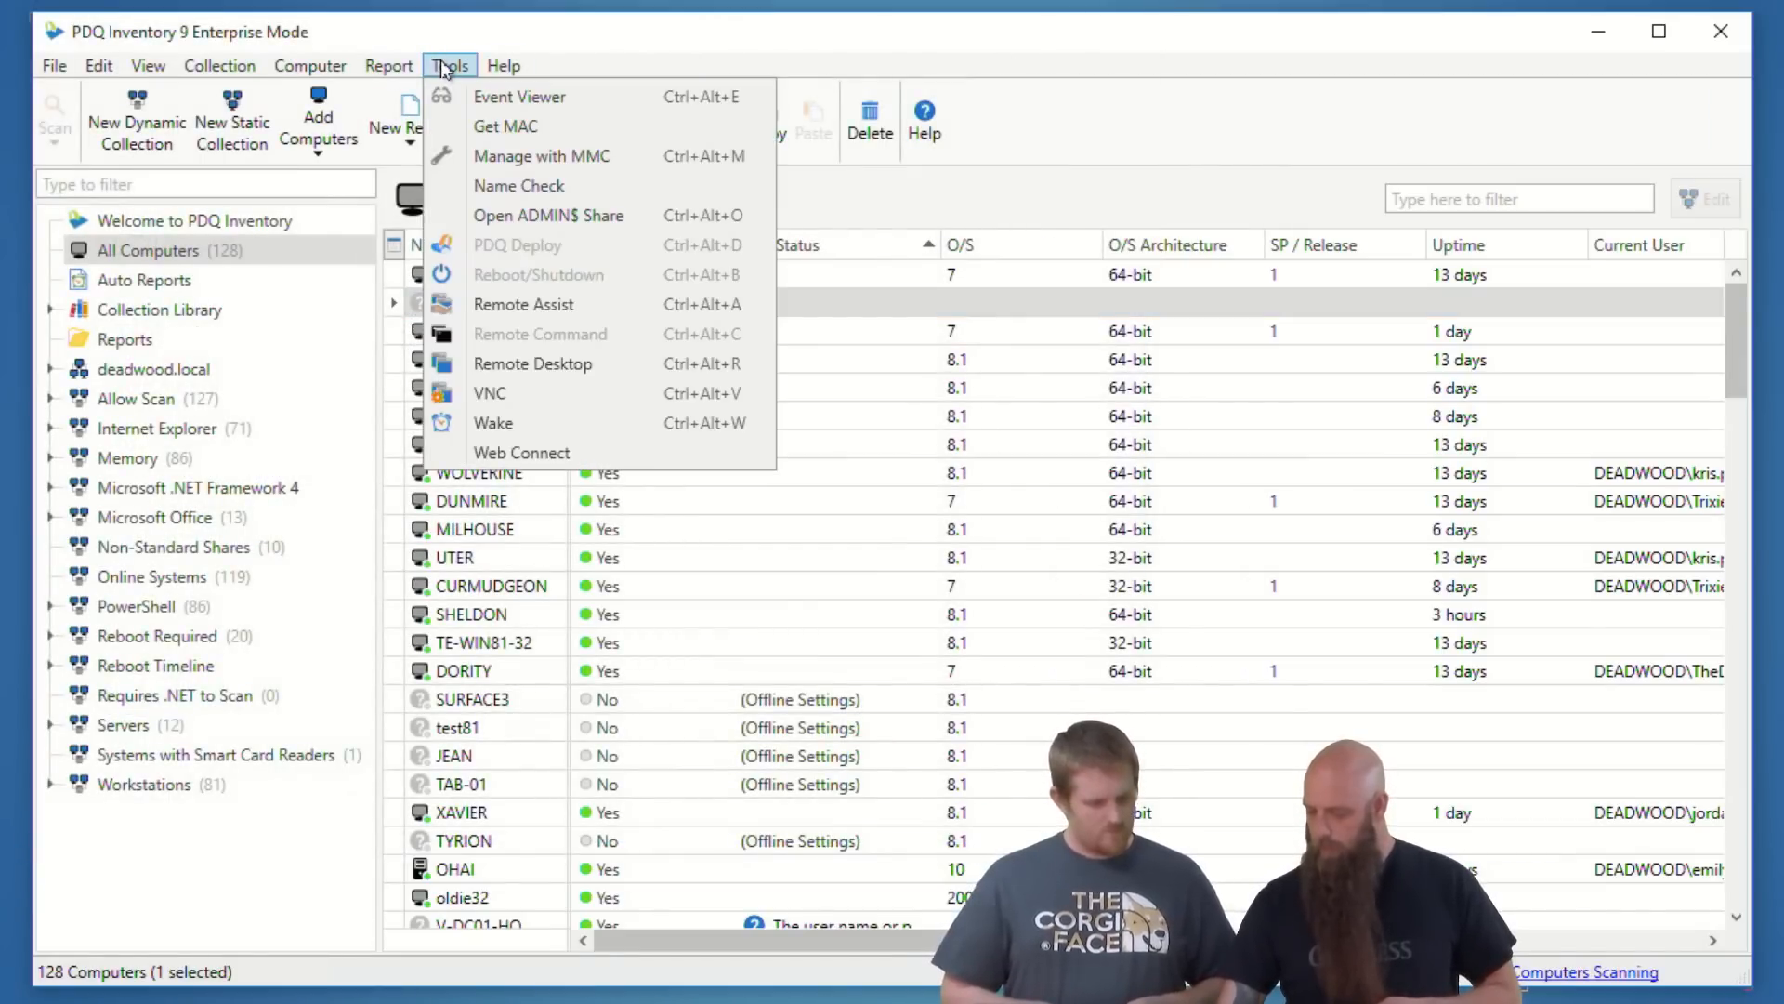
mouse_move(503, 65)
click(588, 48)
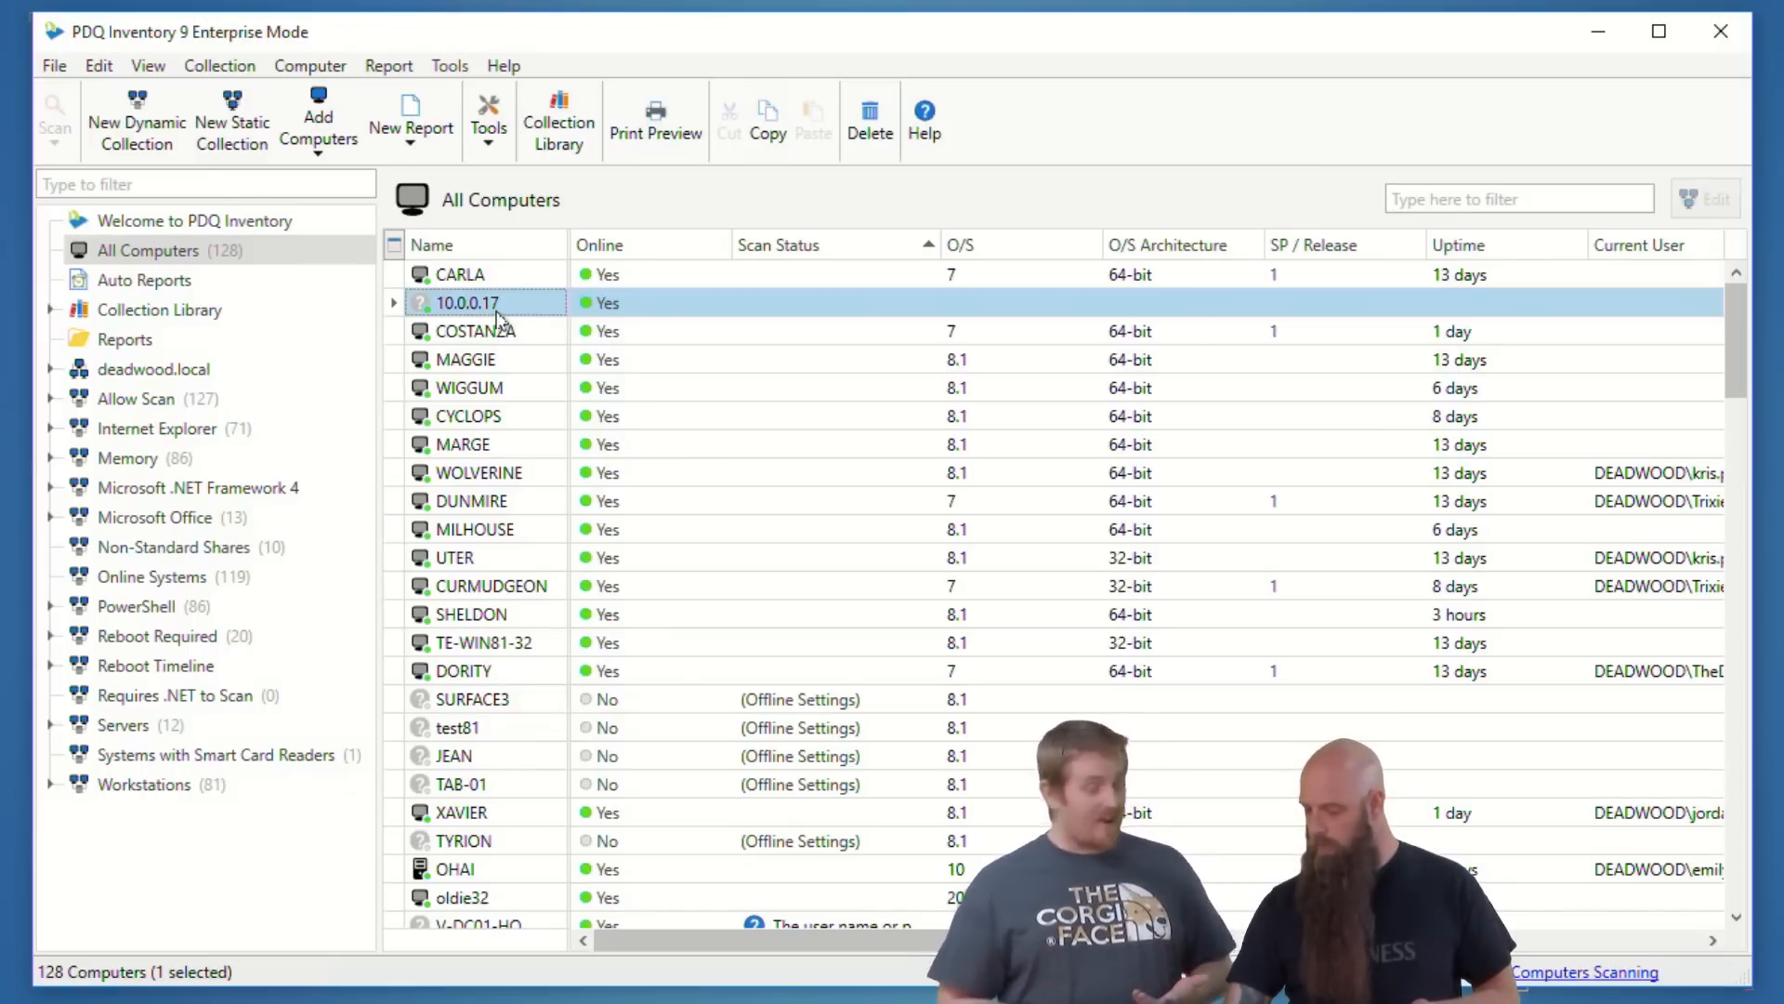
Step: Run the Name Check custom tool on 10.0.0.17 and close its command window
click(450, 65)
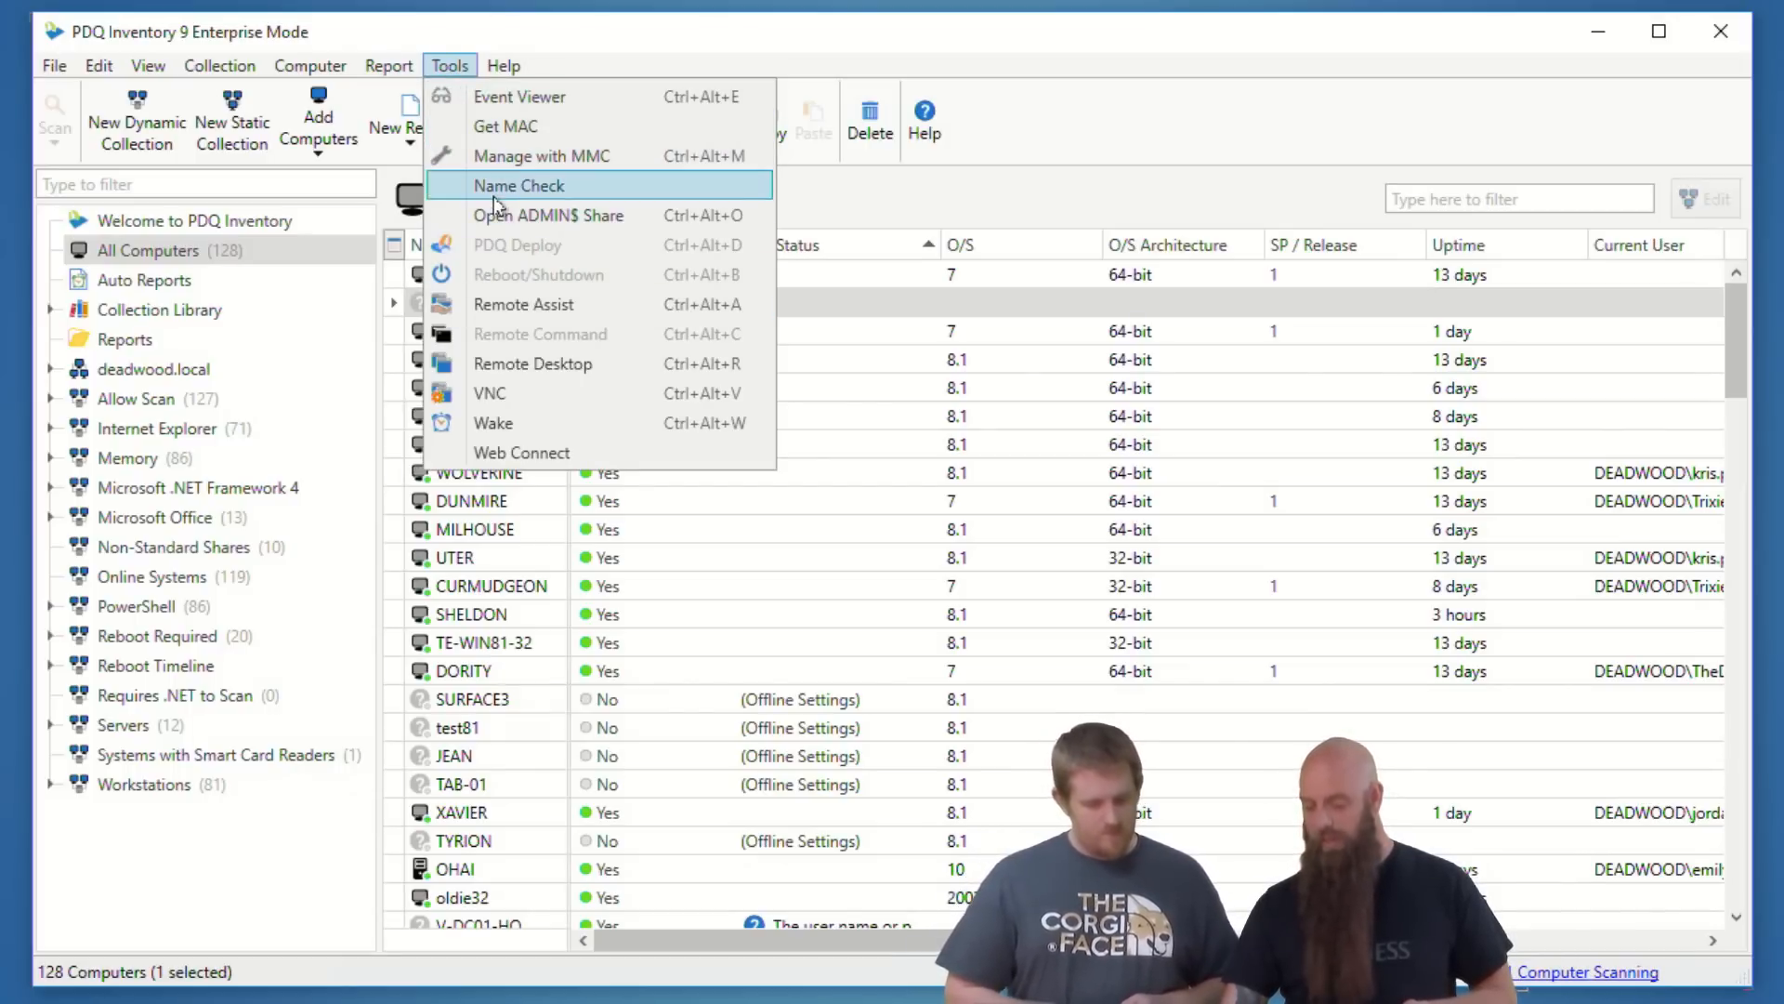
click(519, 185)
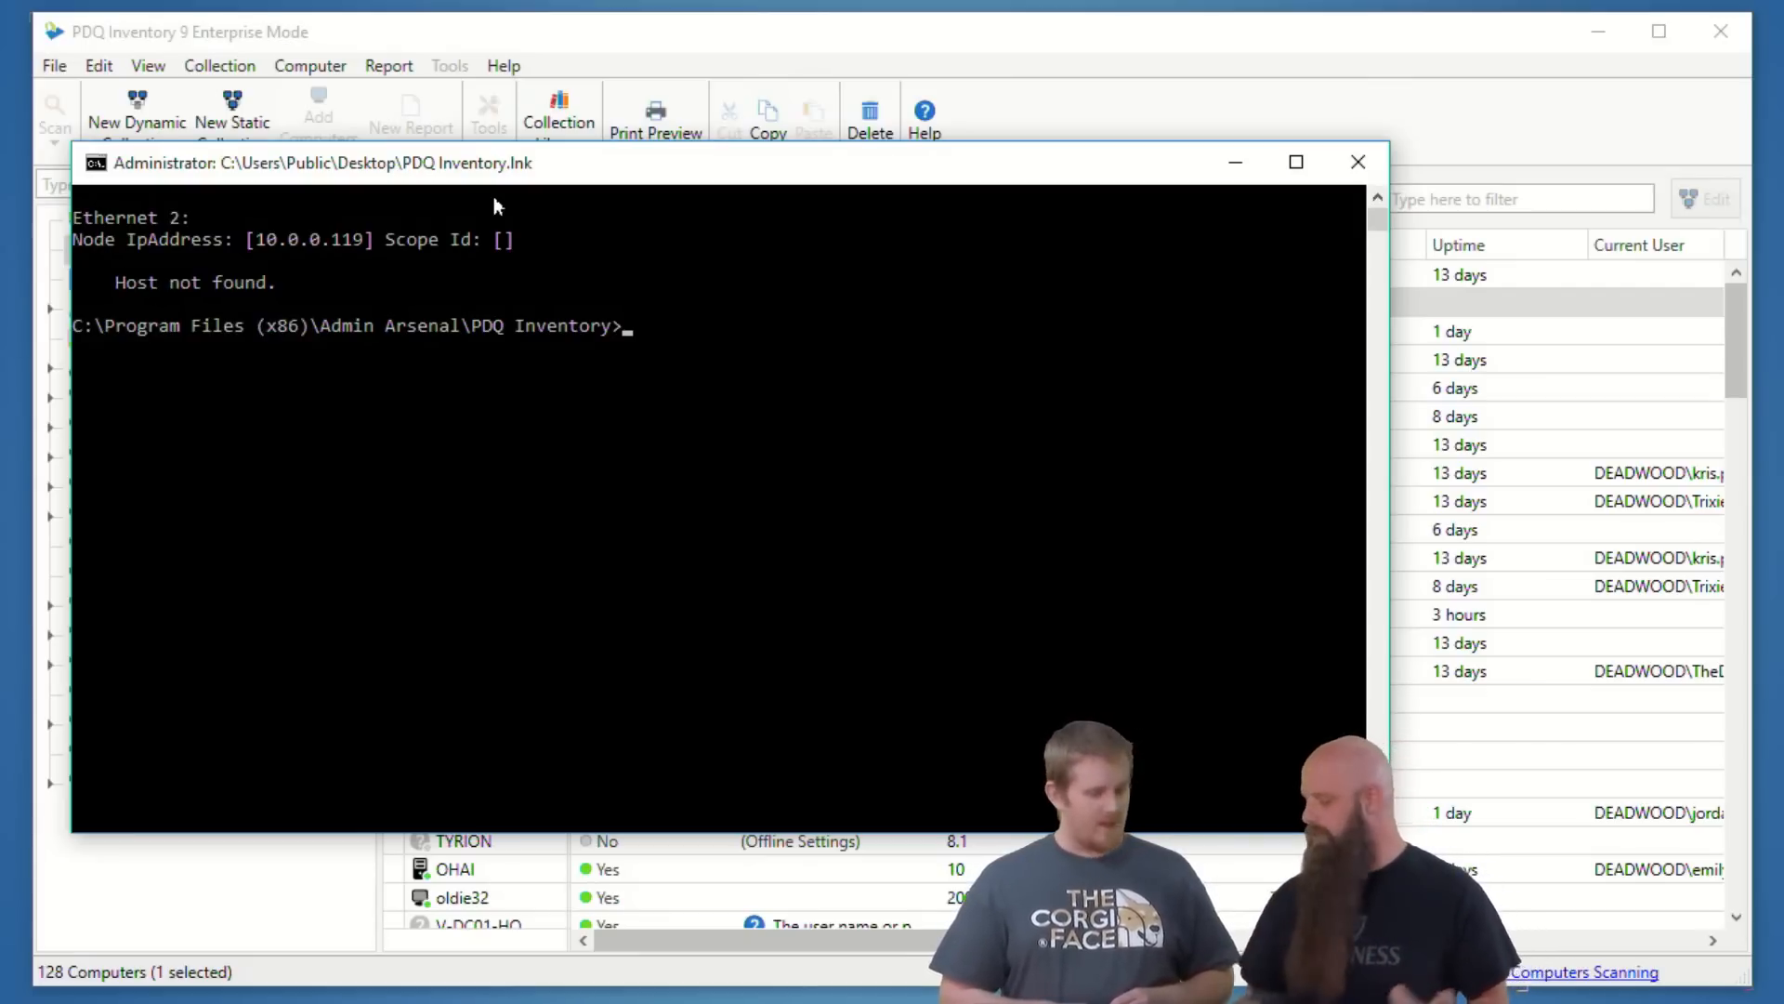
click(1357, 162)
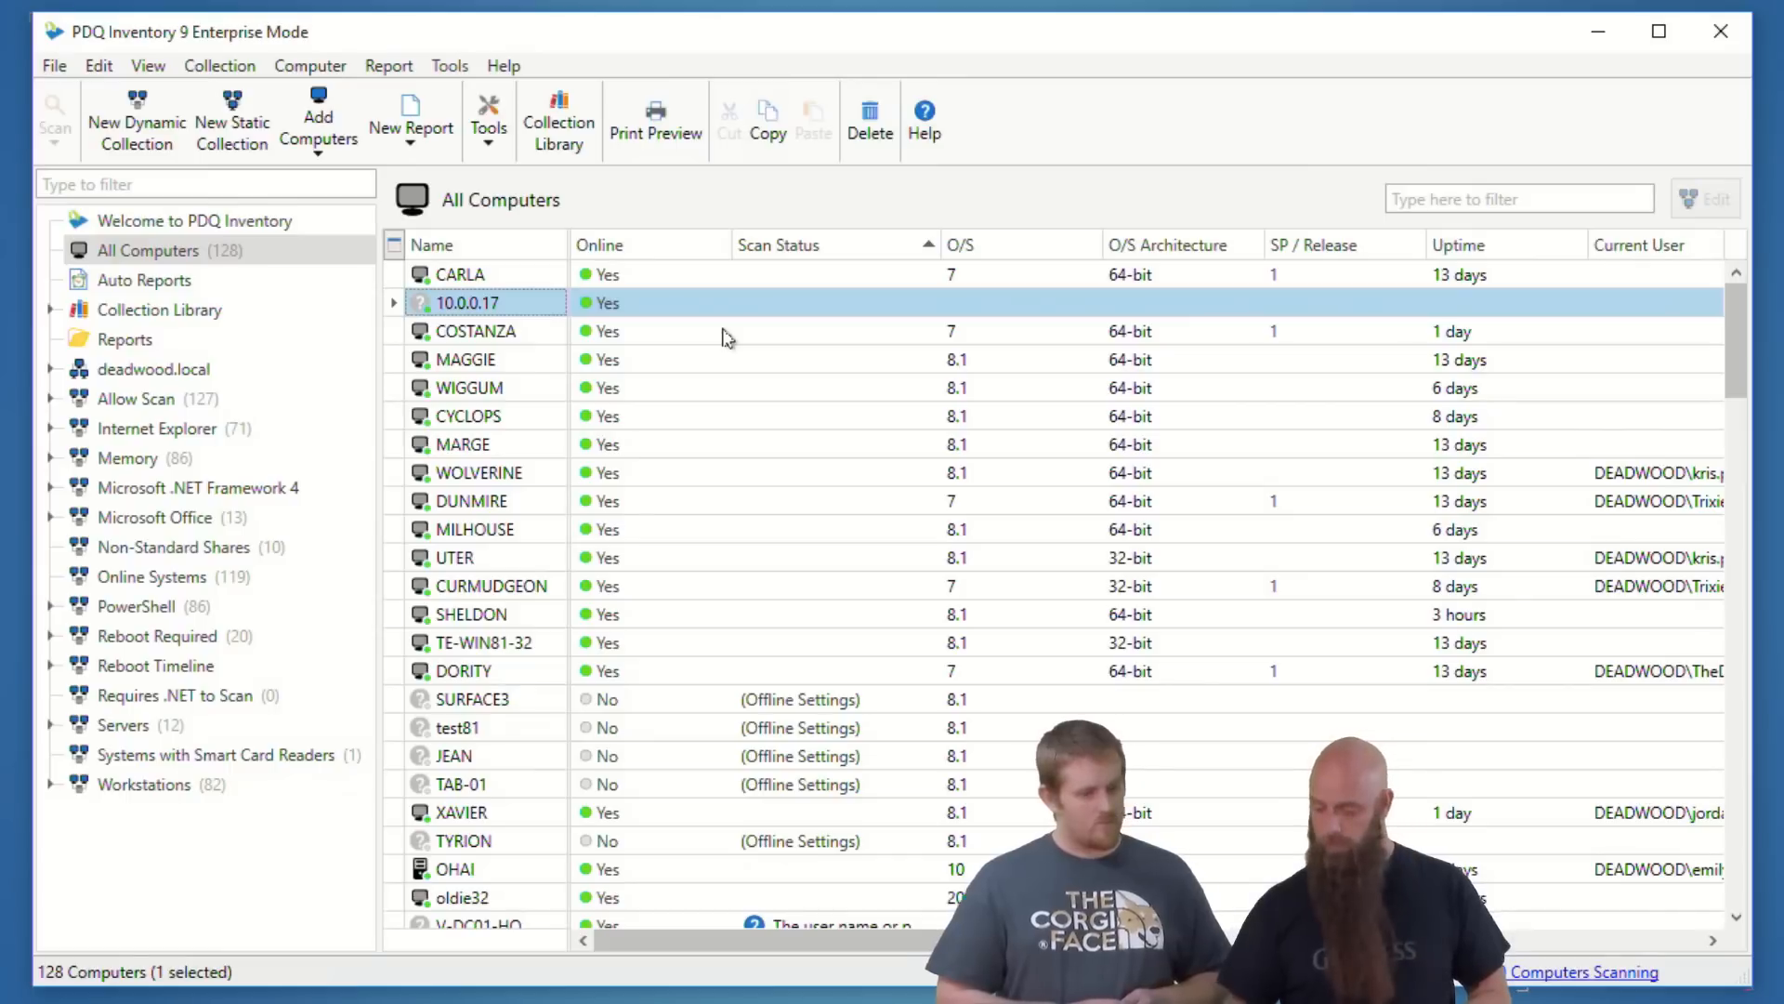
Step: Repeat the Name Check on 10.0.0.17 from its entry in All Computers, and close the command window again
right_click(498, 304)
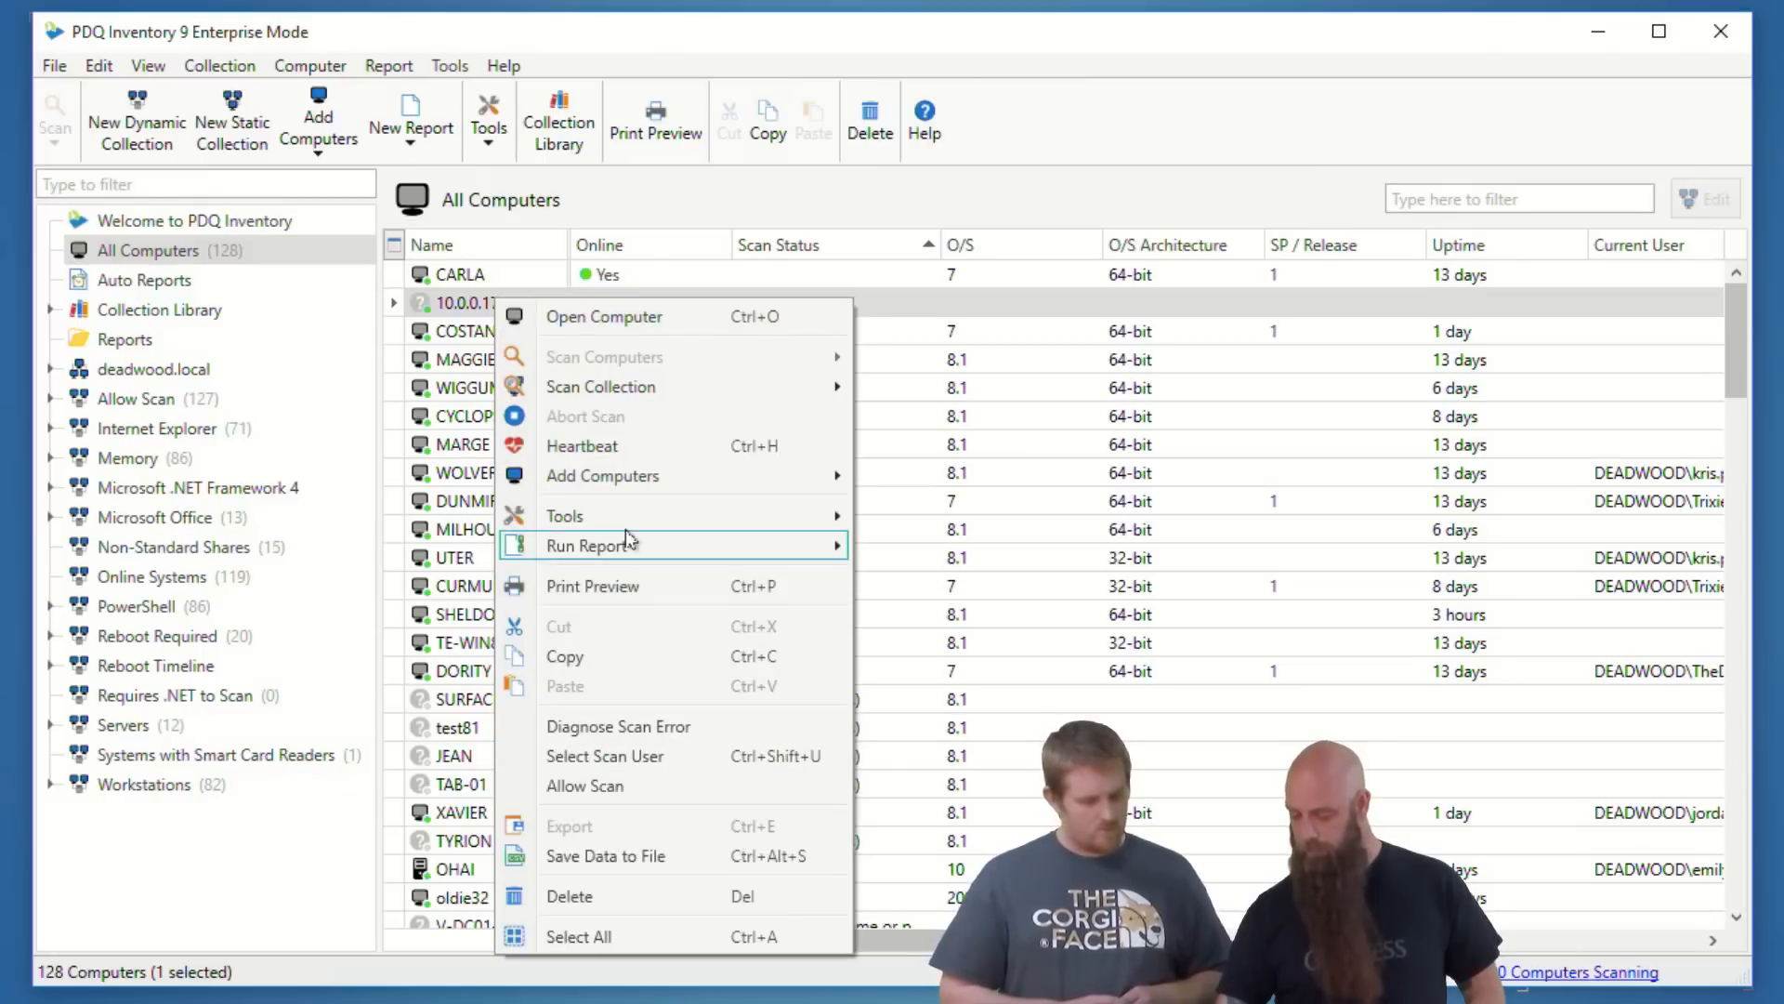
mouse_move(626, 526)
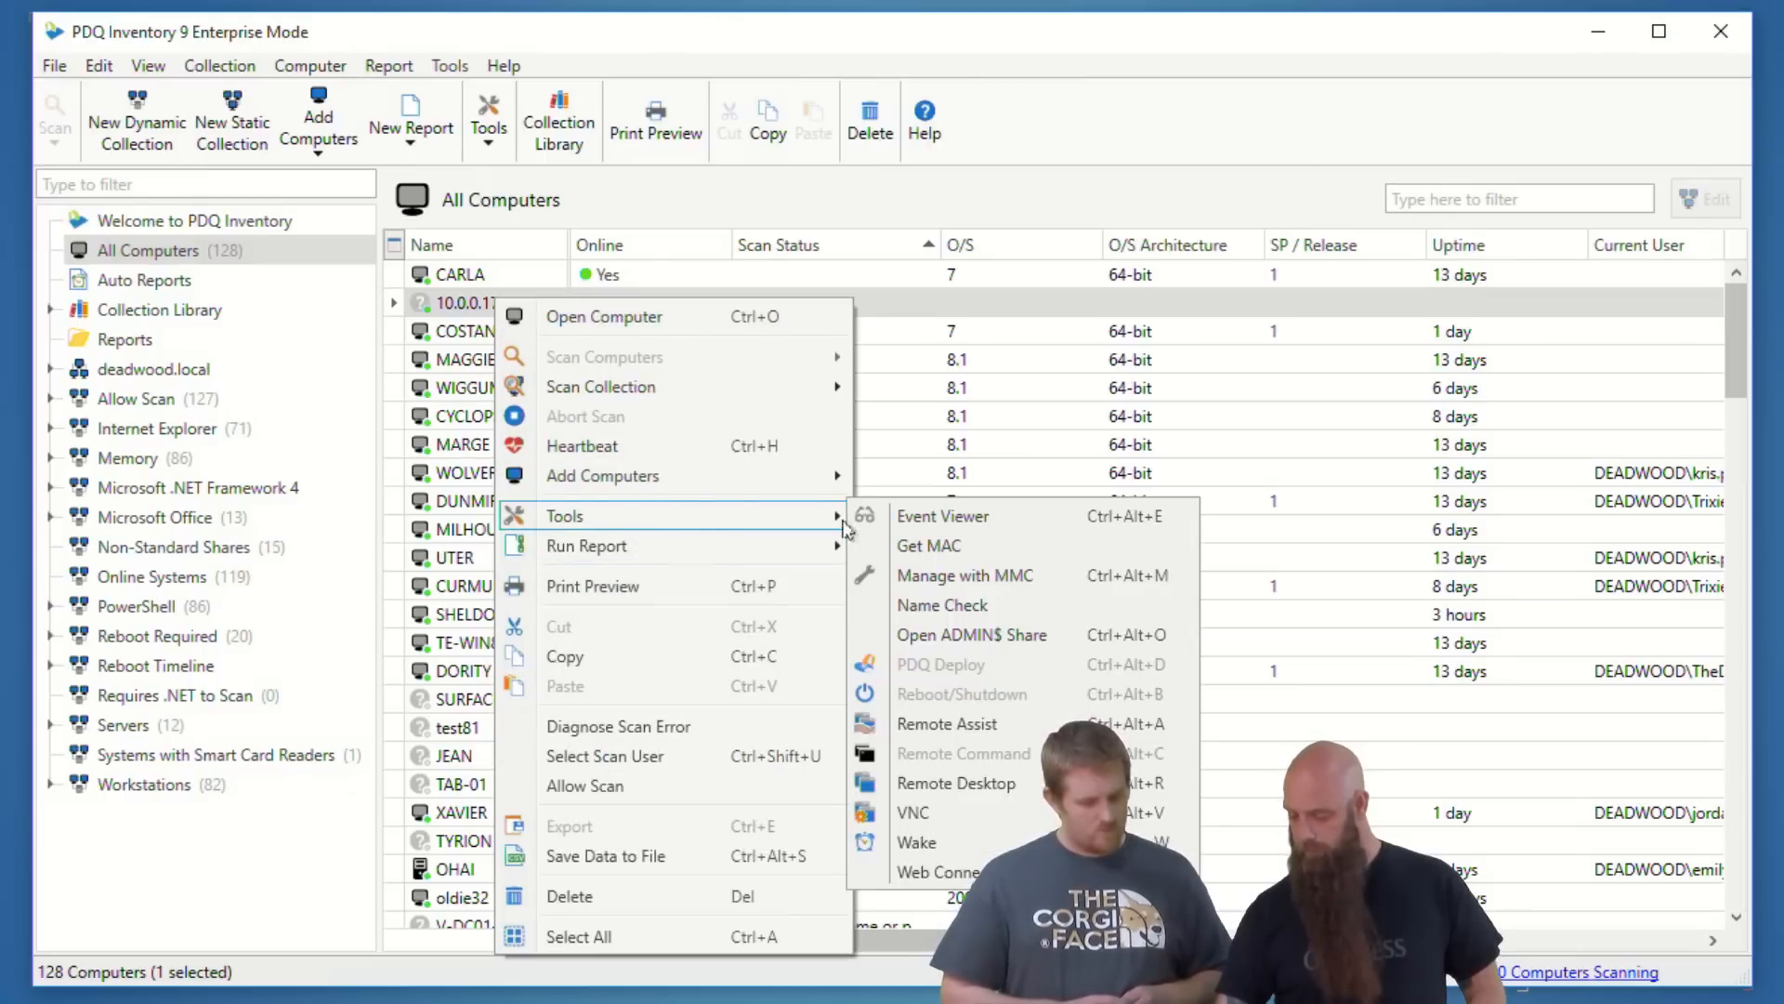
click(983, 604)
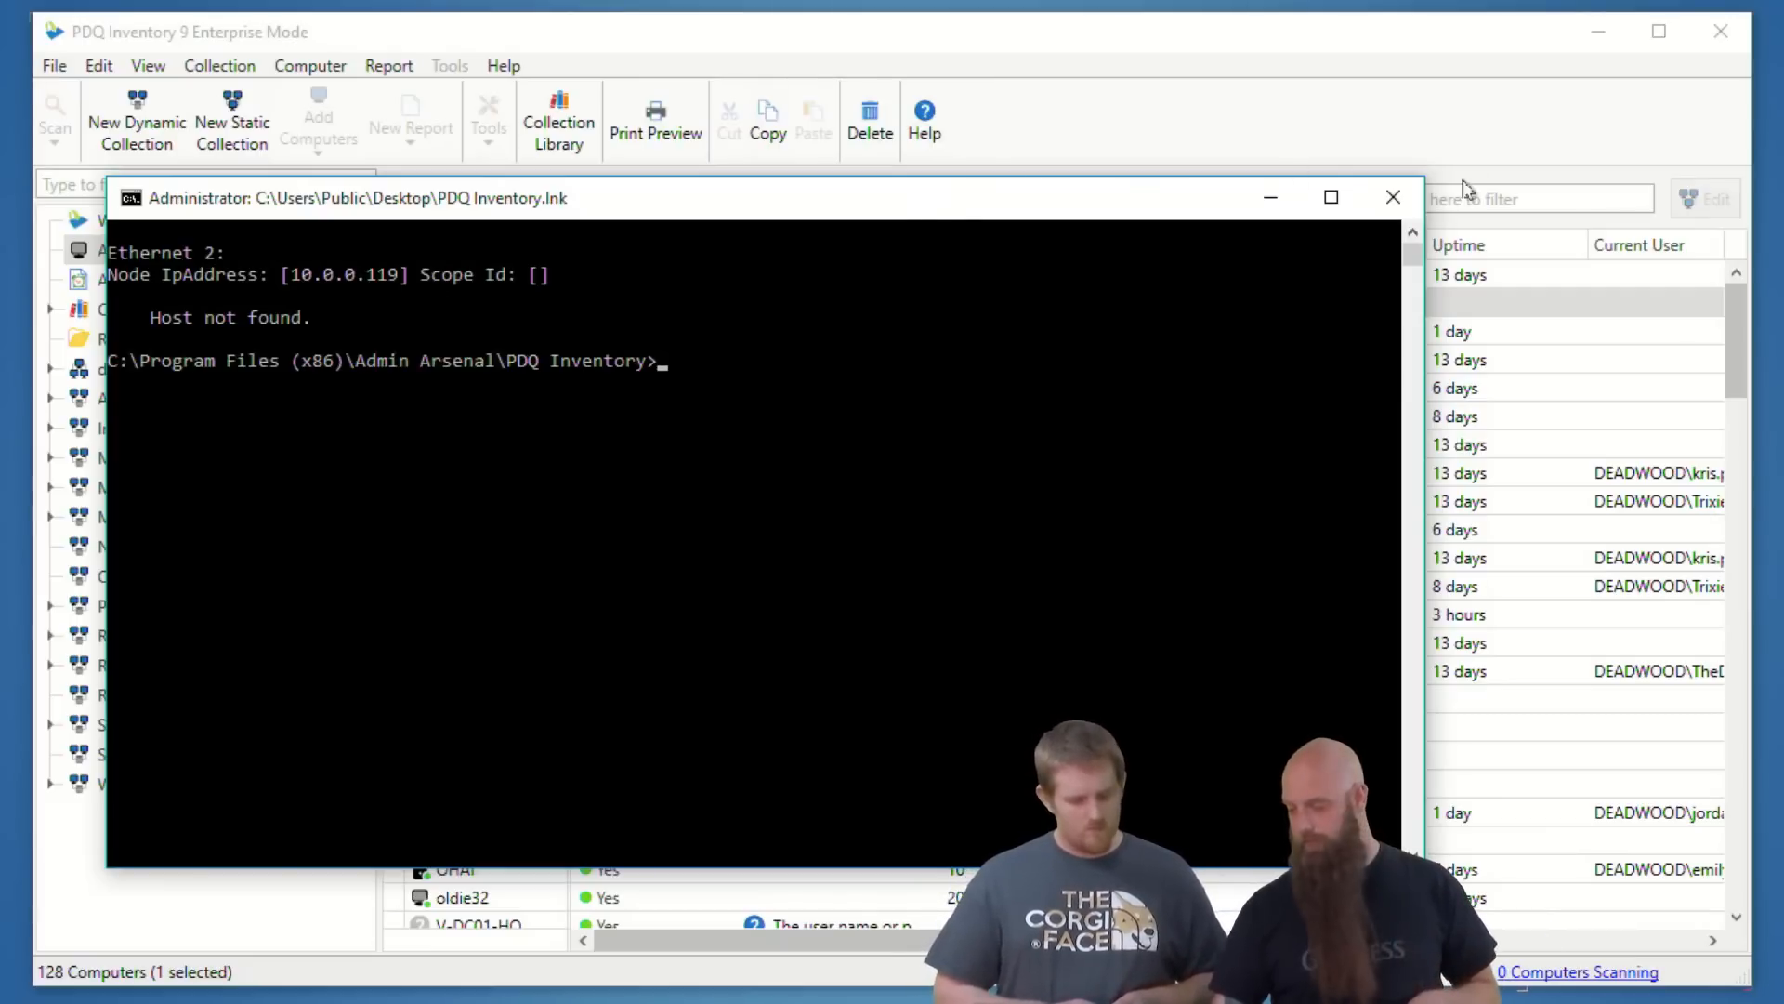
click(1393, 197)
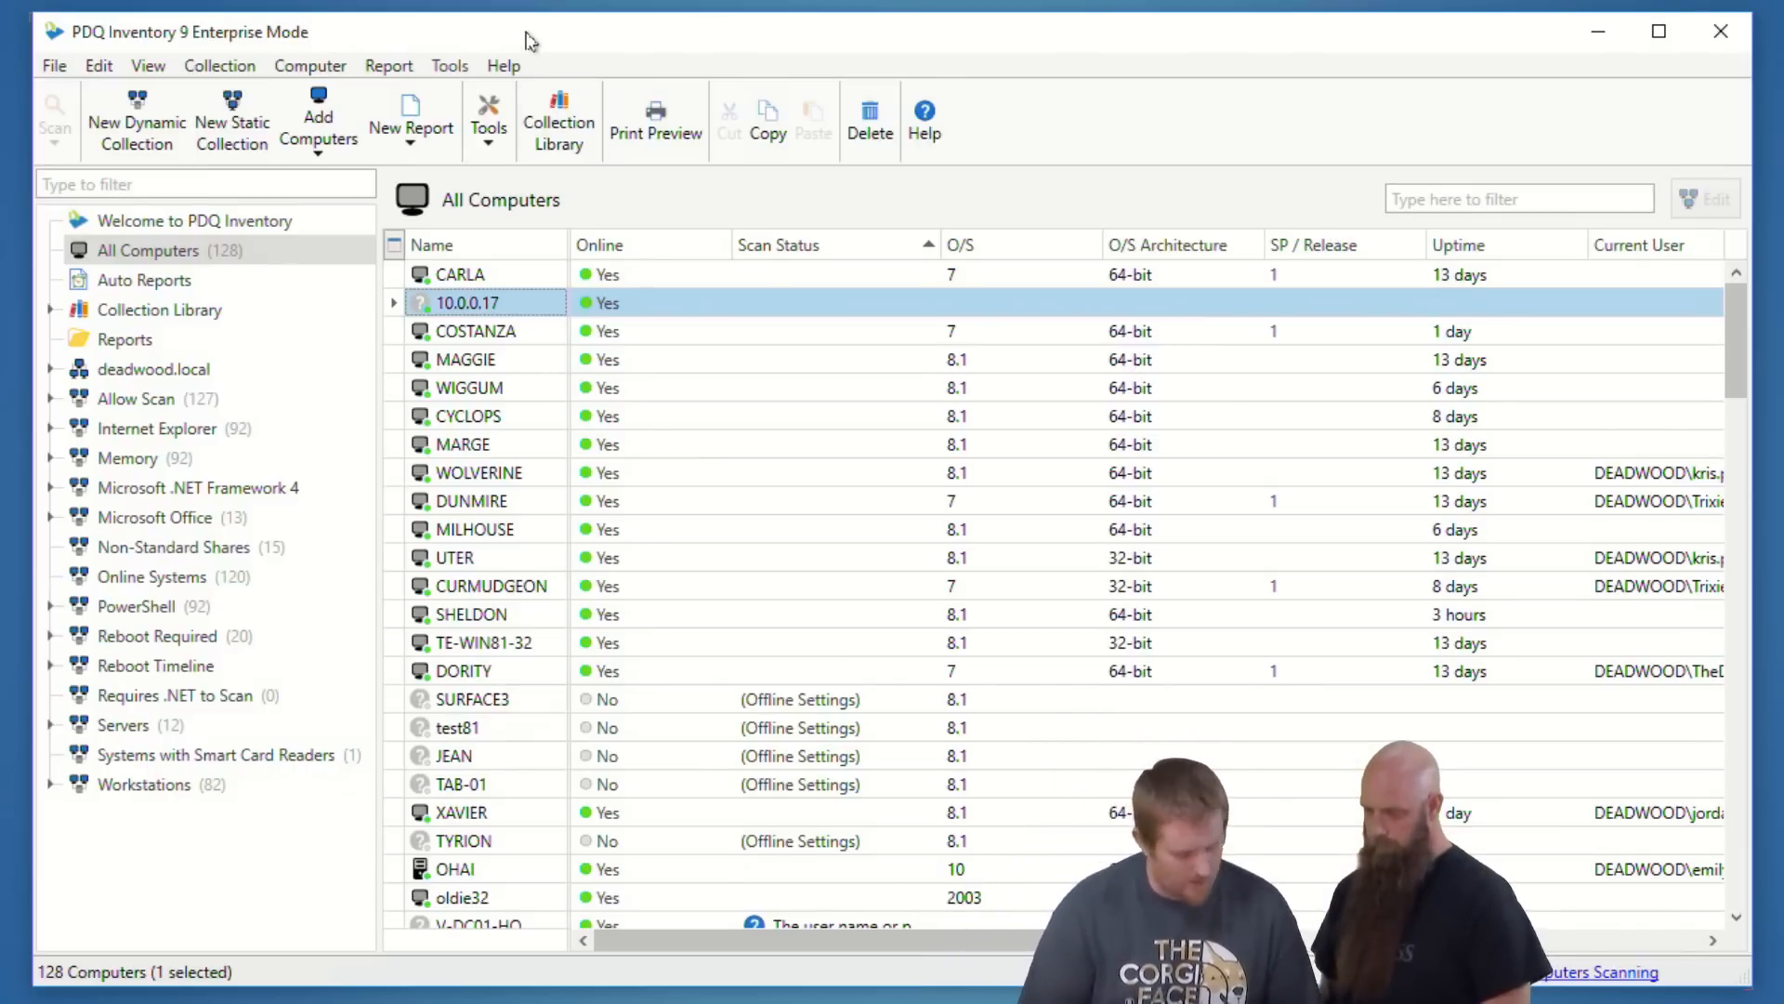
Step: Open the Custom Tools preferences and start a new custom computer tool titled ssh
key(ctrl+comma)
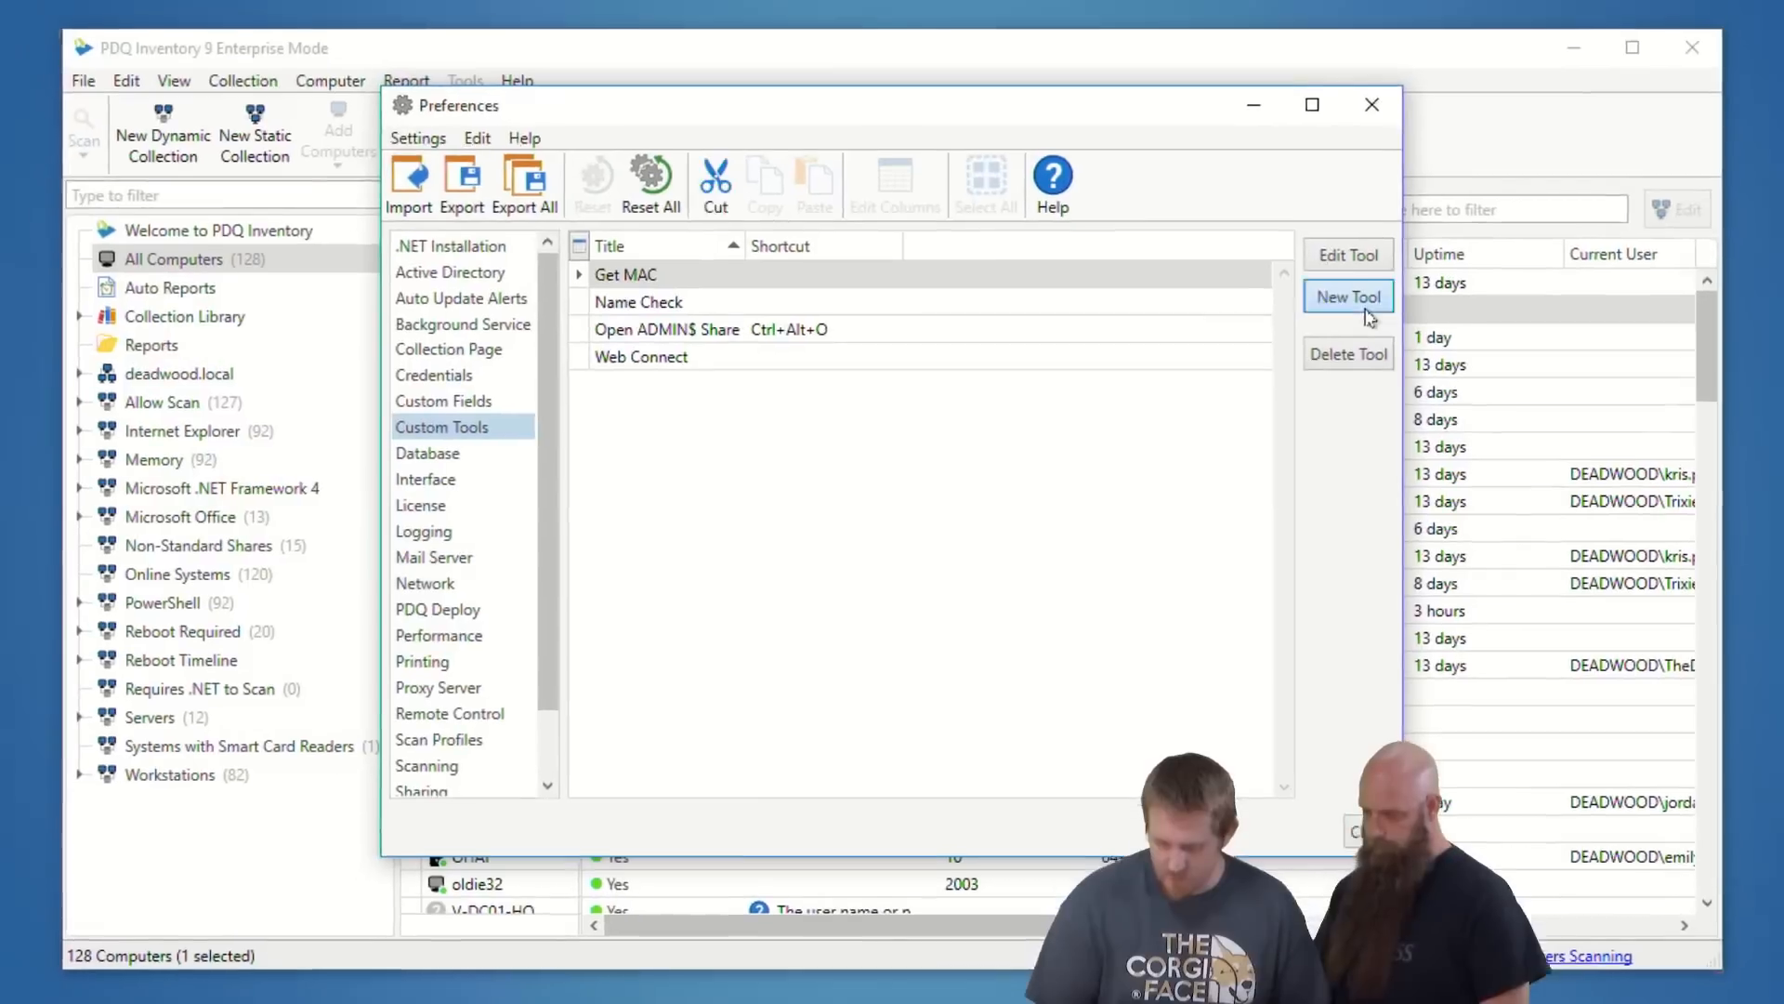
click(1364, 289)
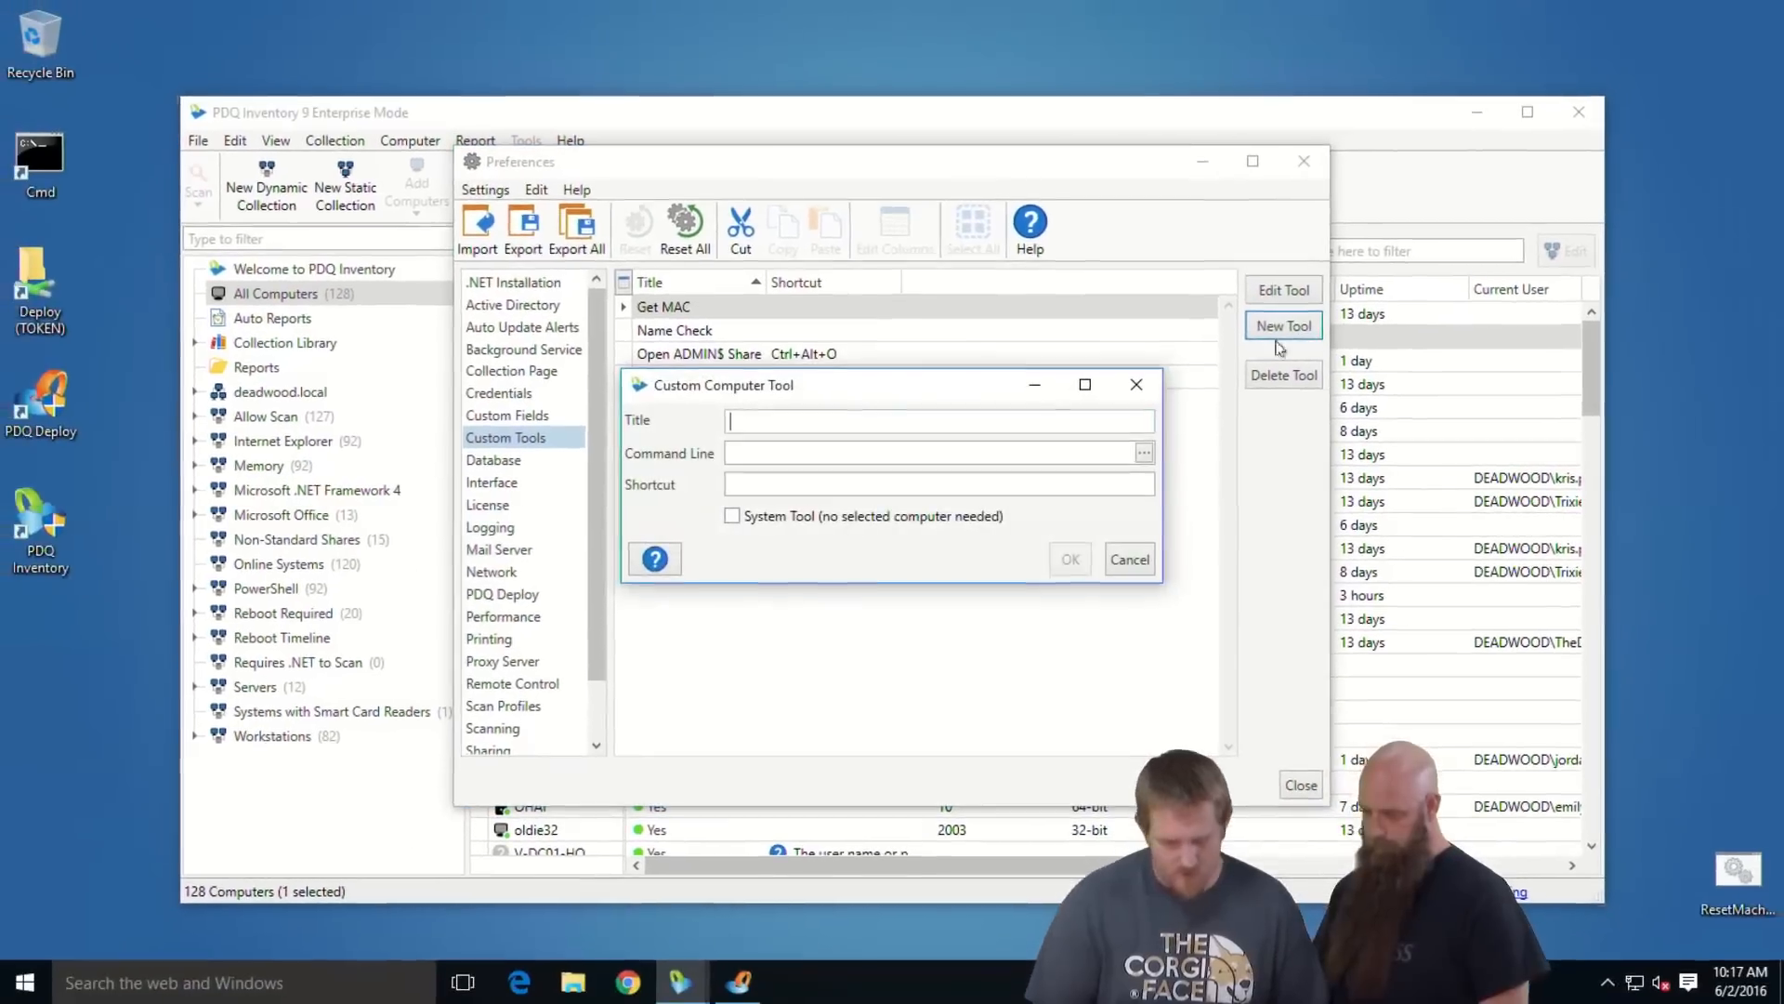
text(ssh)
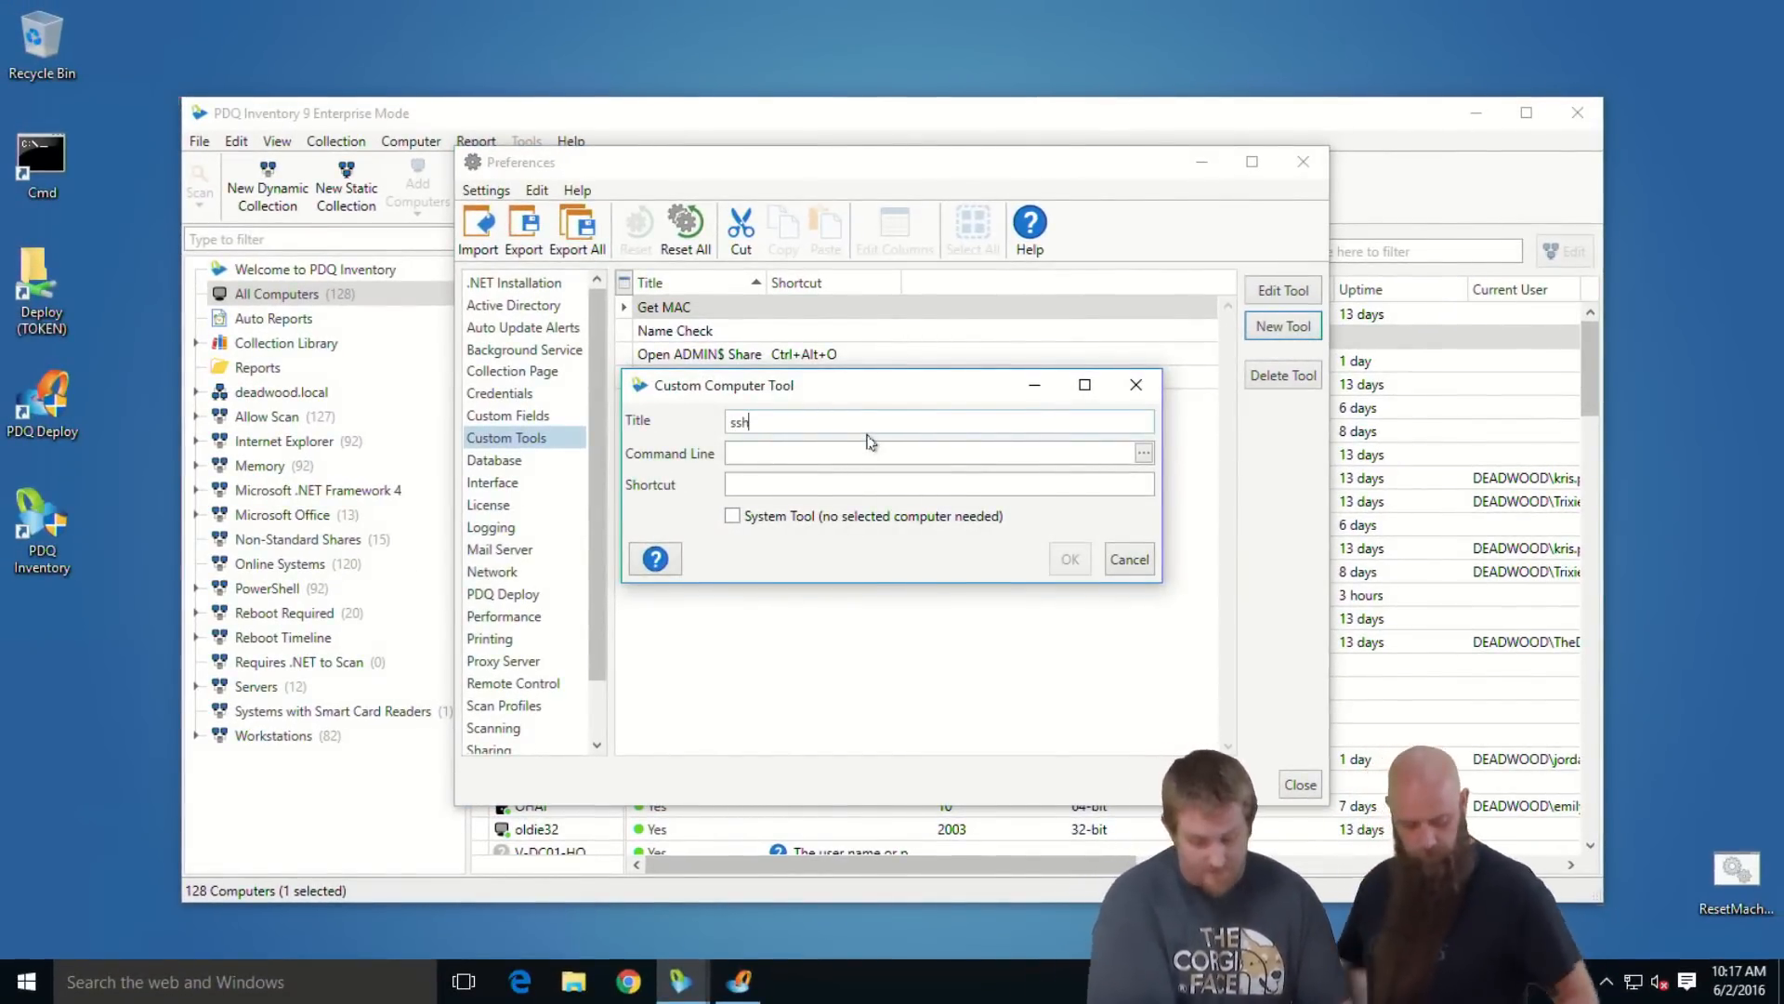
click(889, 456)
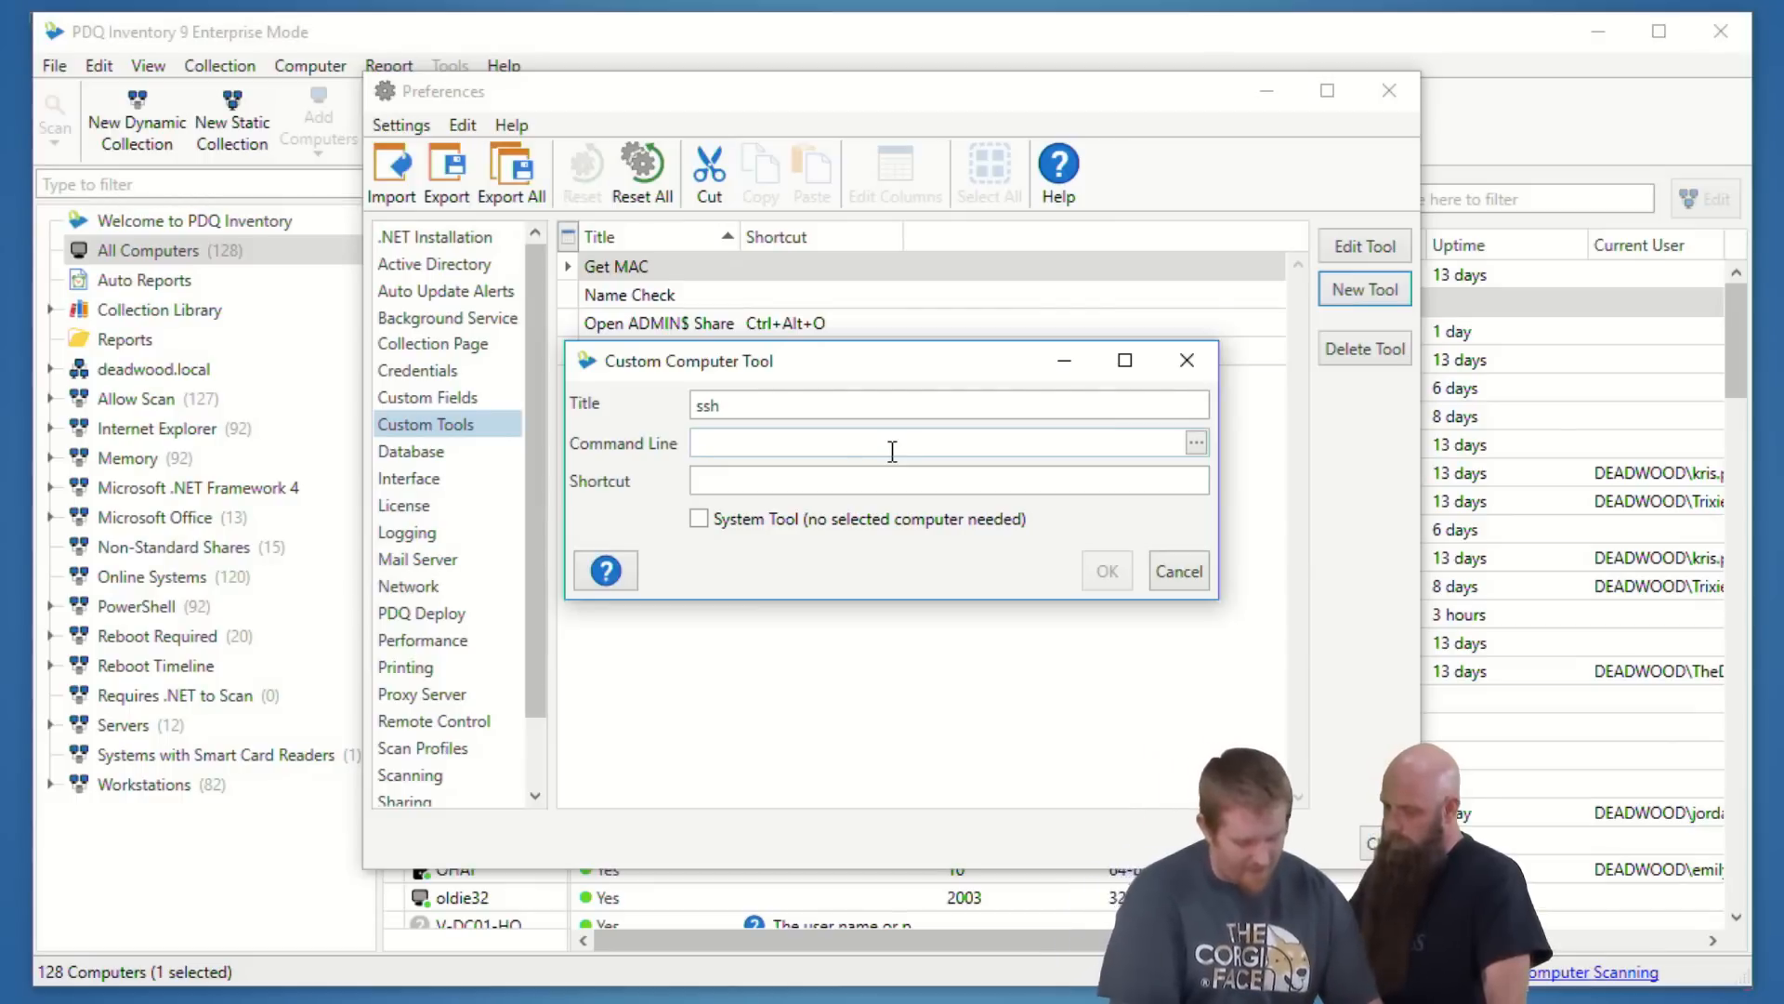
Step: Enter the ssh tool's command line as c:\program files (x86)\putty\putty.exe -ssh %hostname%@%target%
text(c:\)
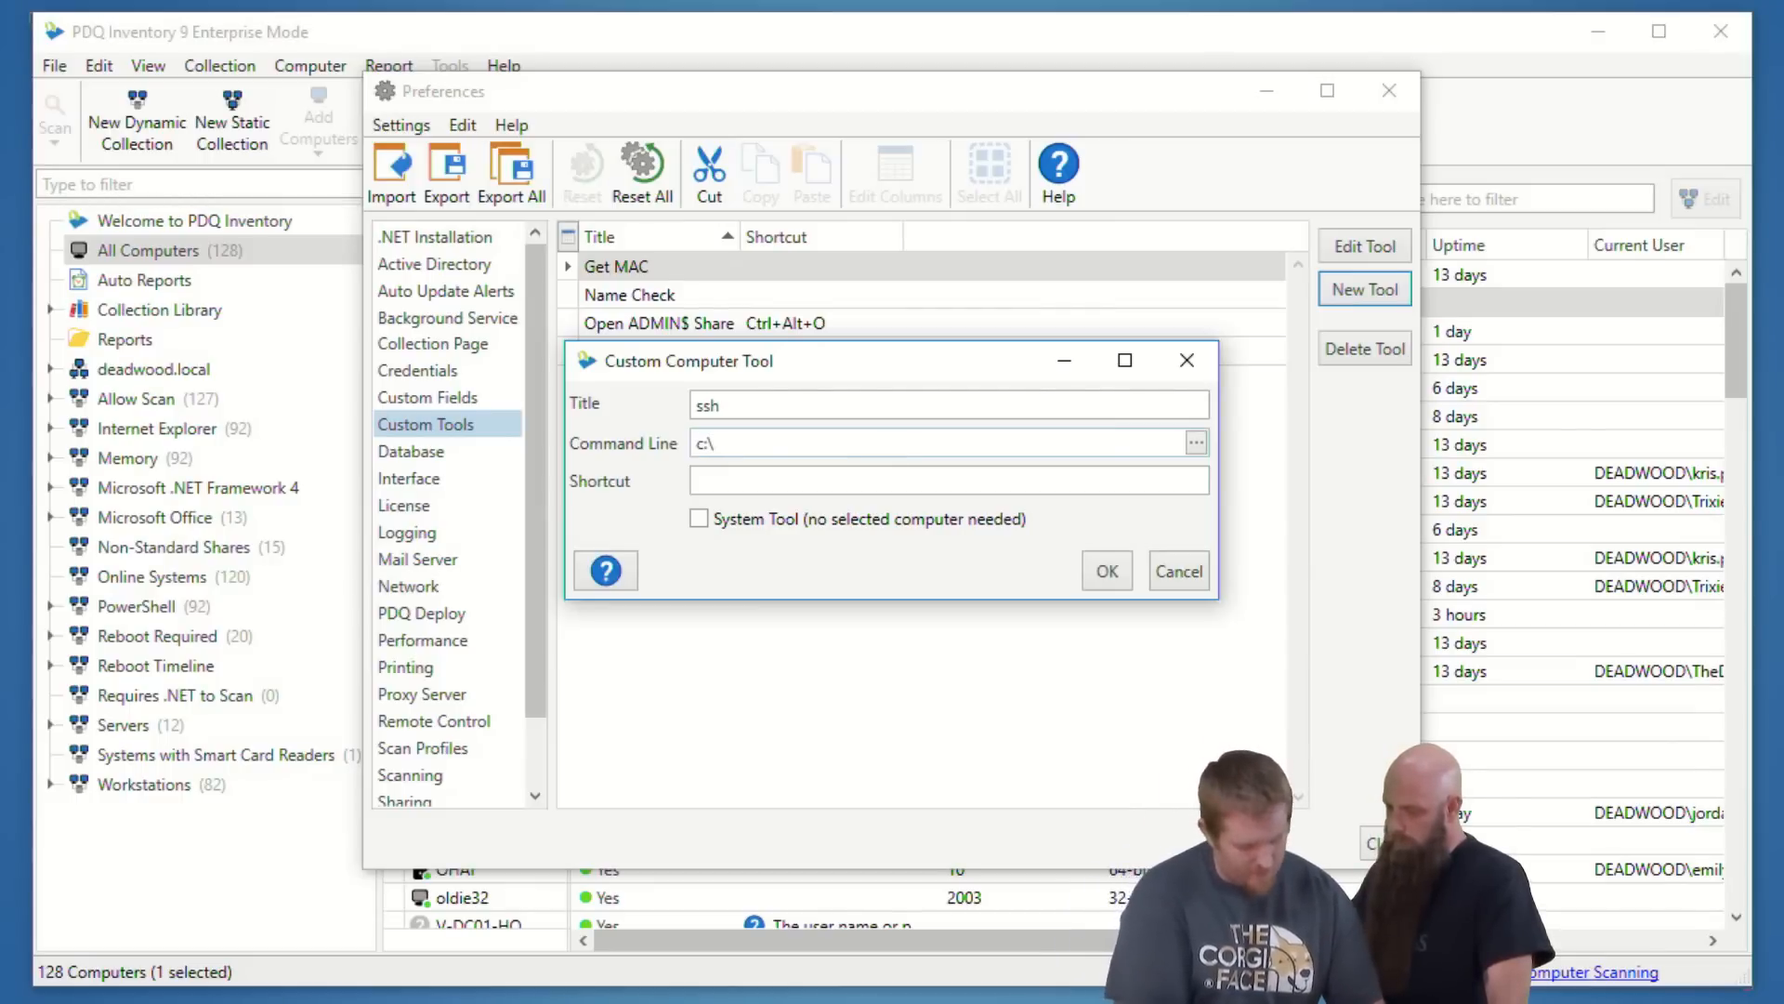
text(program files )
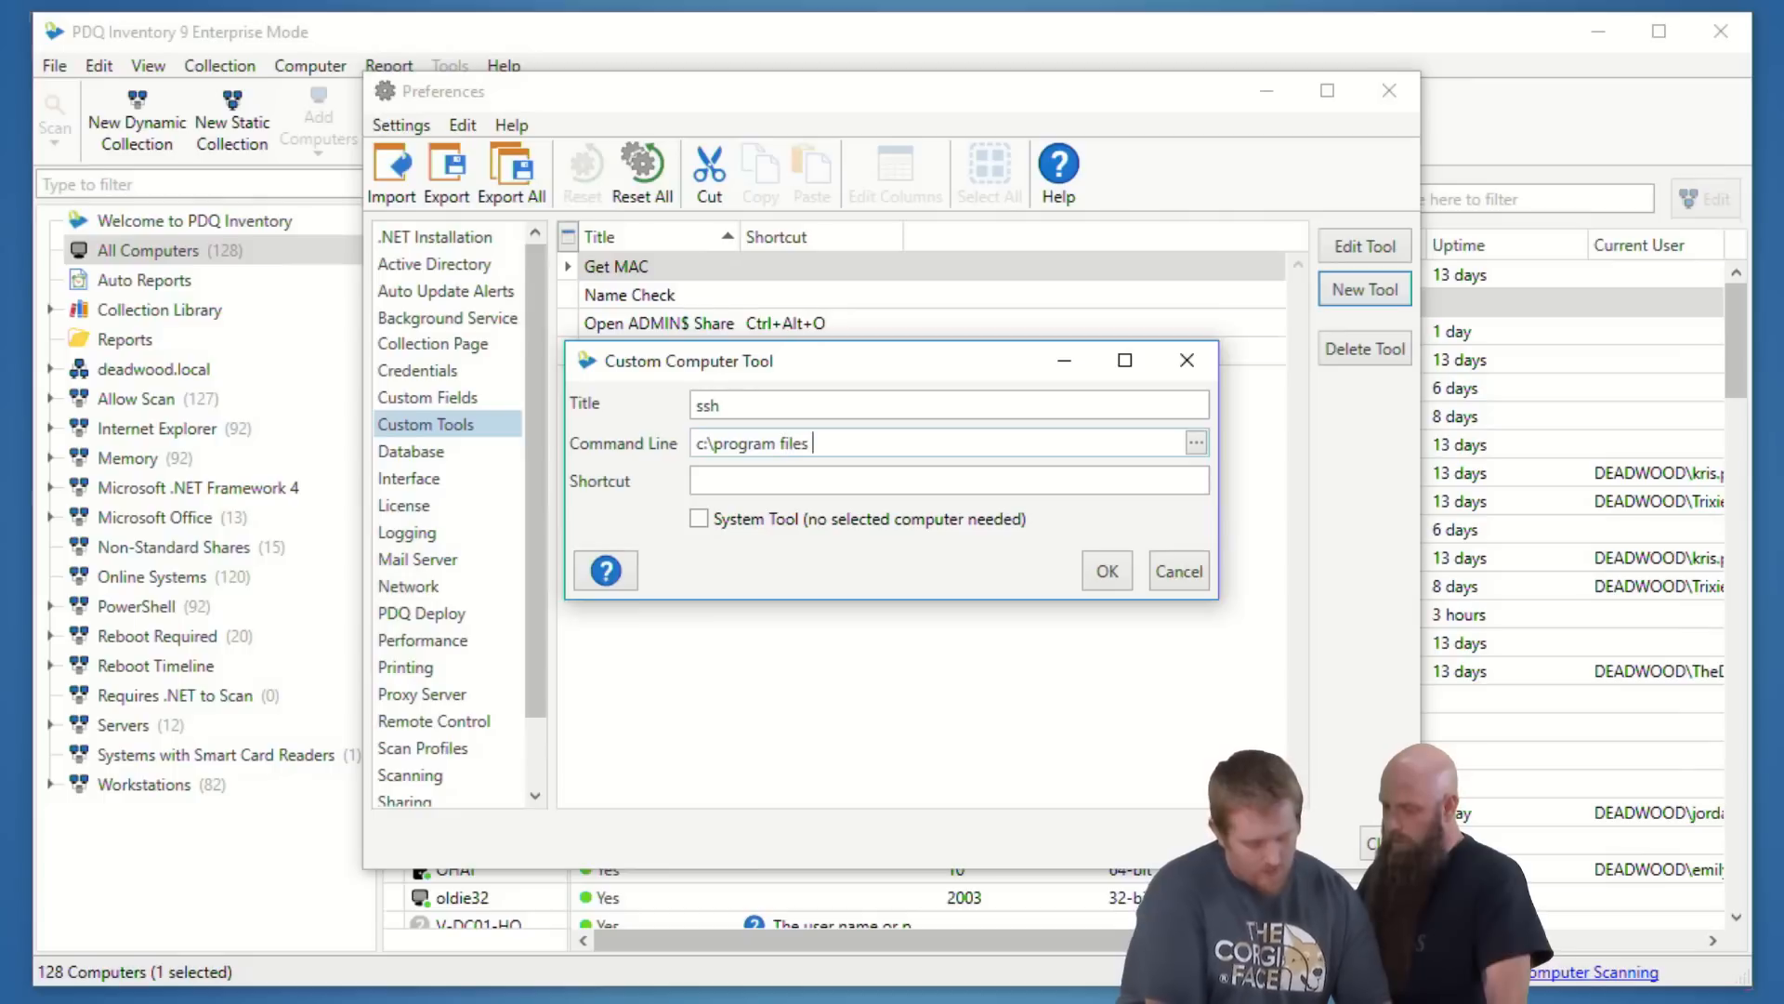
text((x)
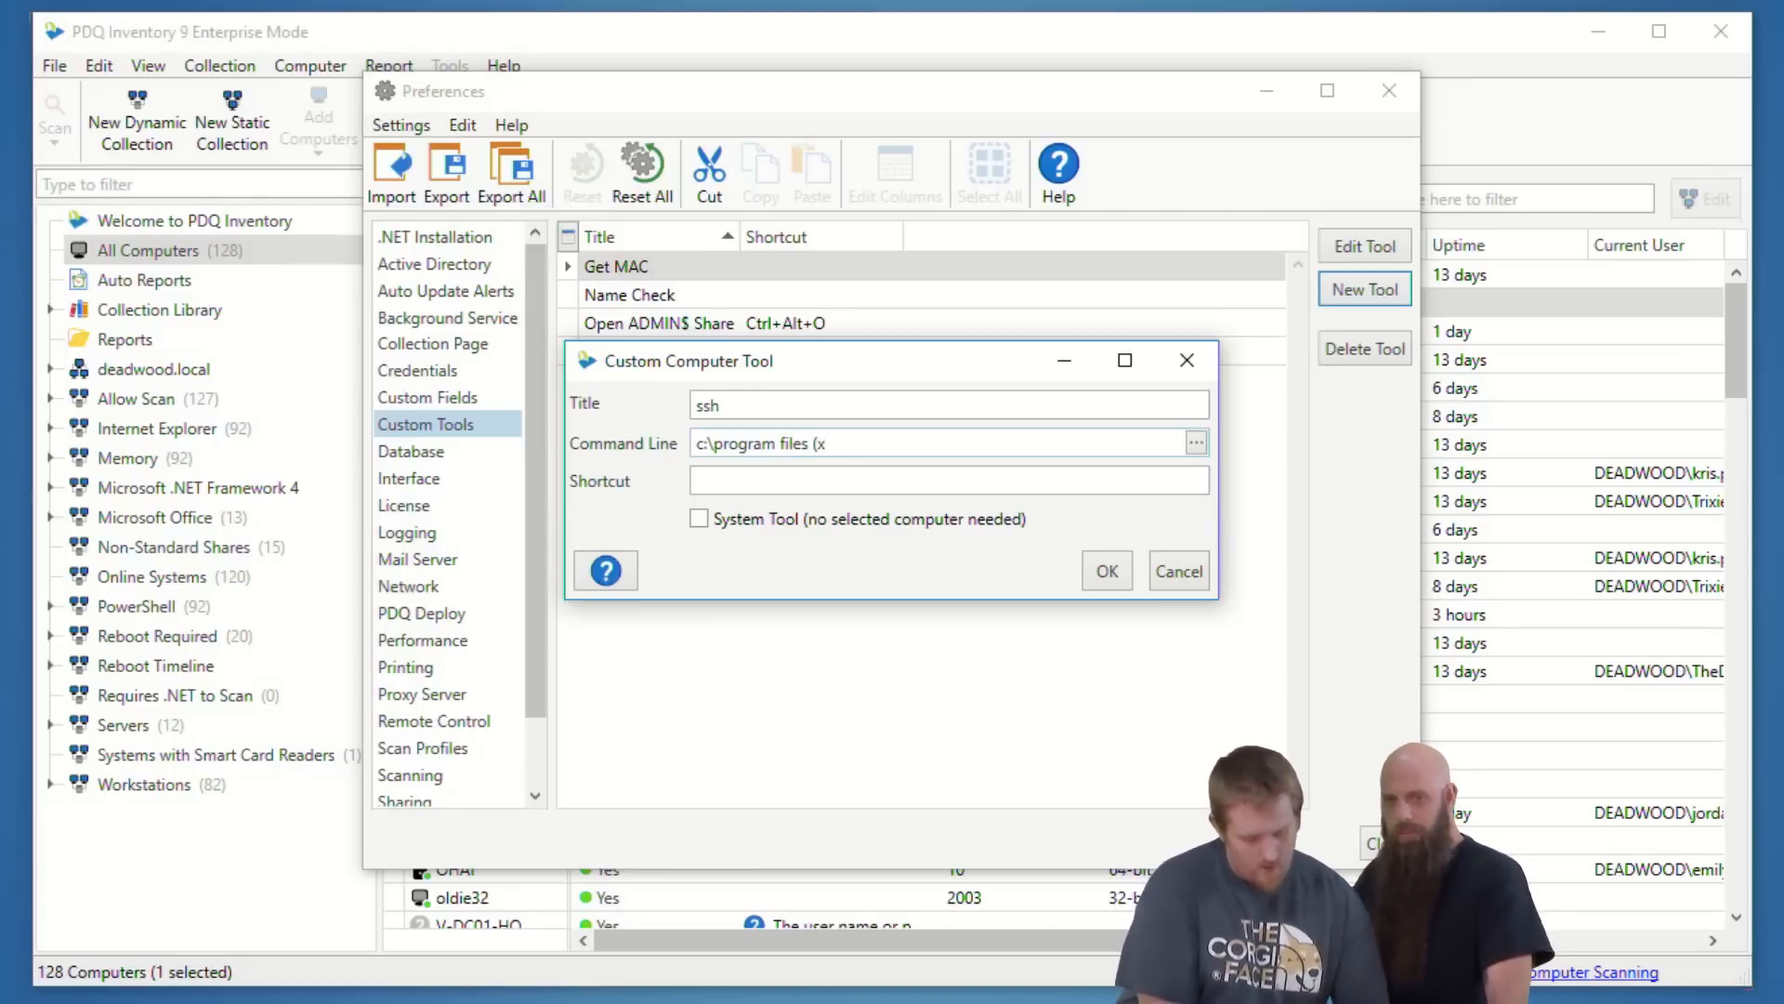
text(86)\putty)
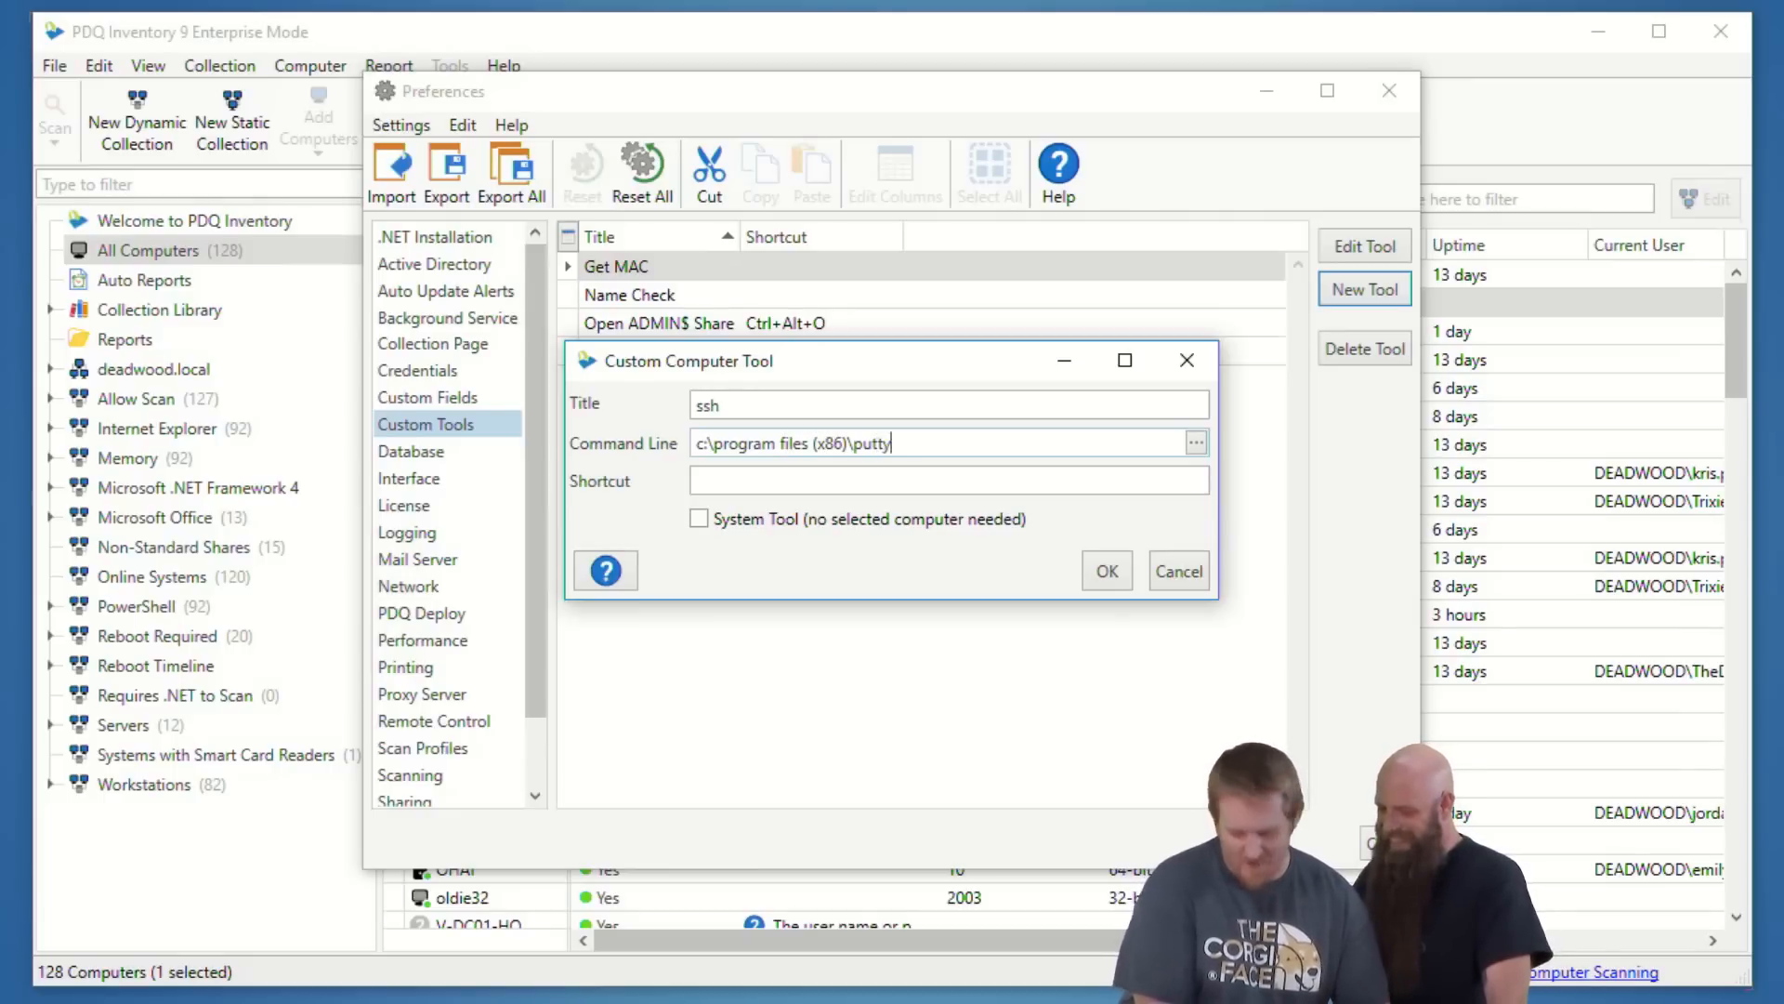
text(\puty)
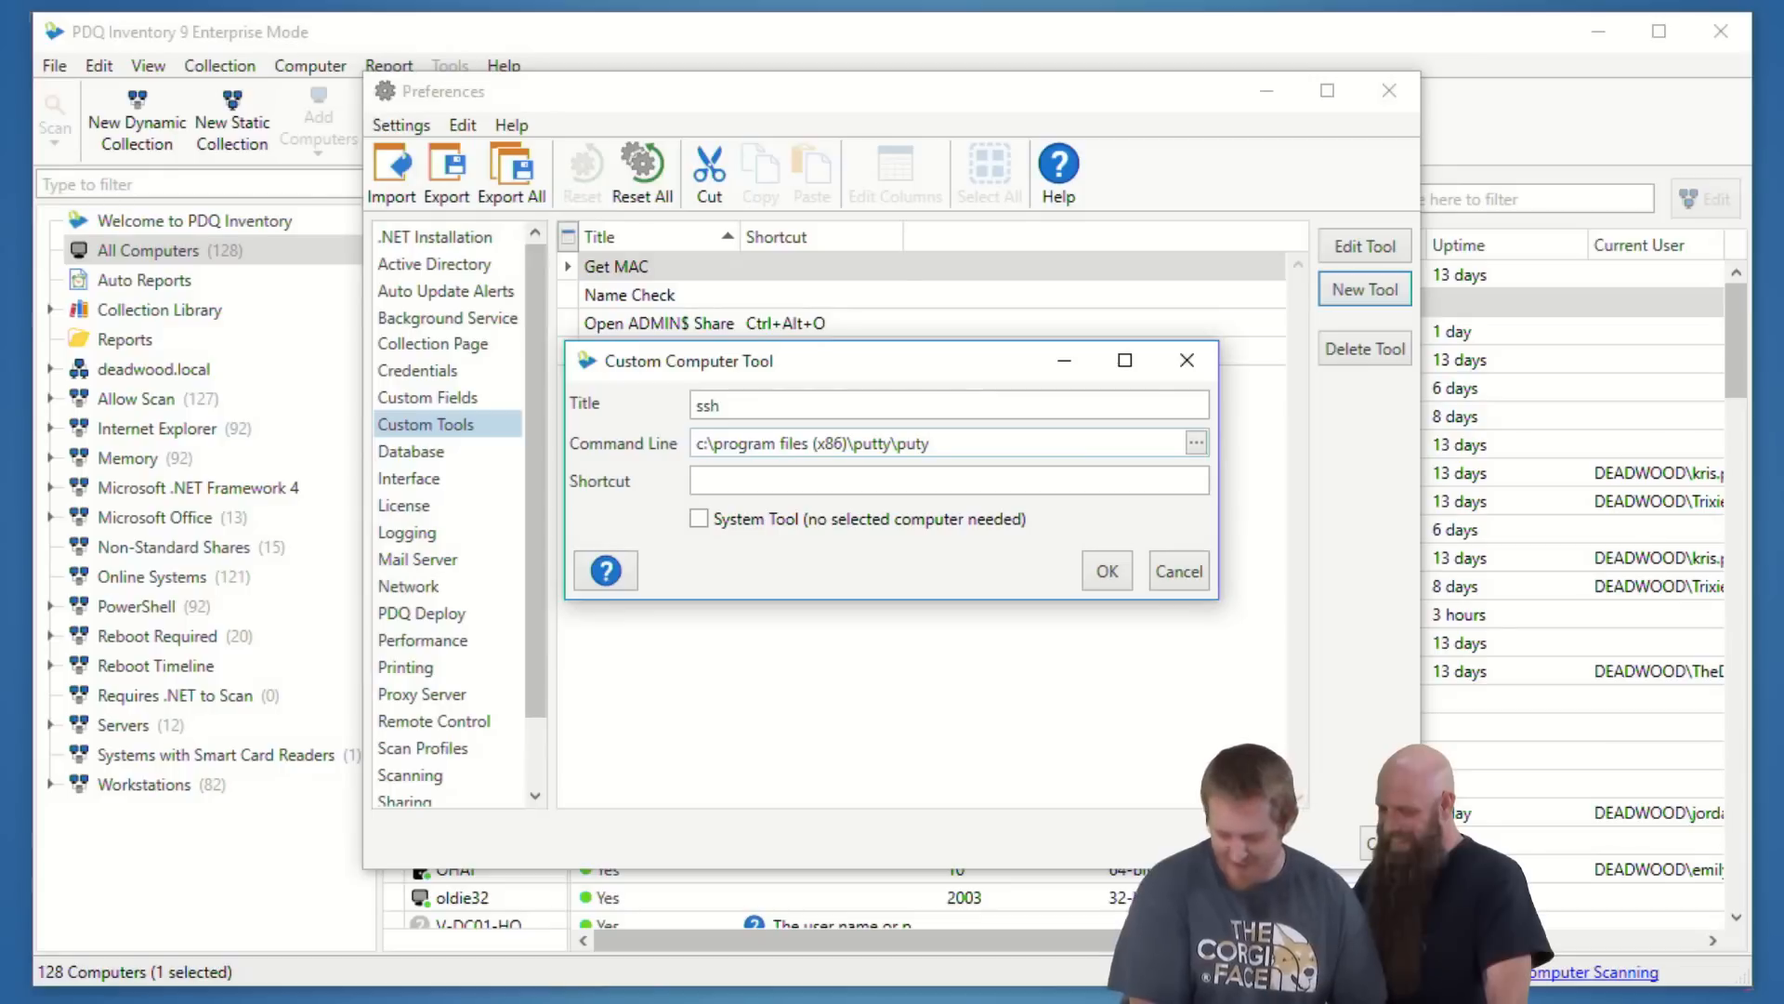
key(BackSpace)
text(ty.ex)
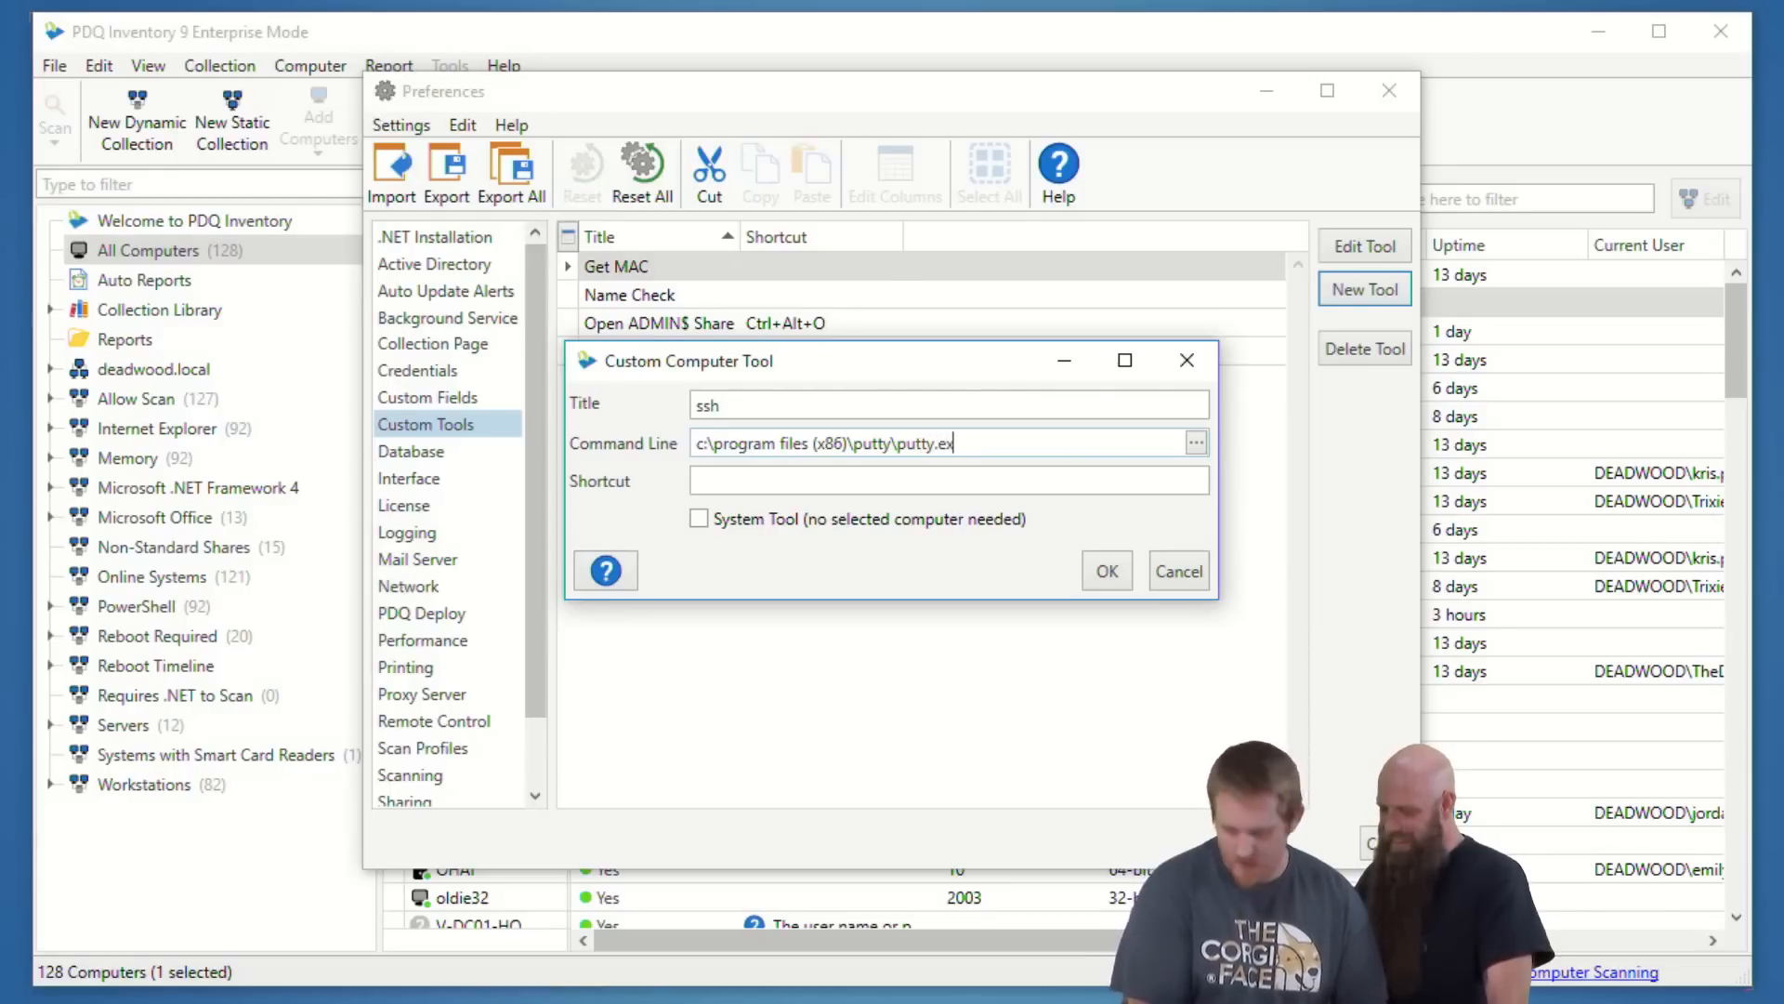
text(e -)
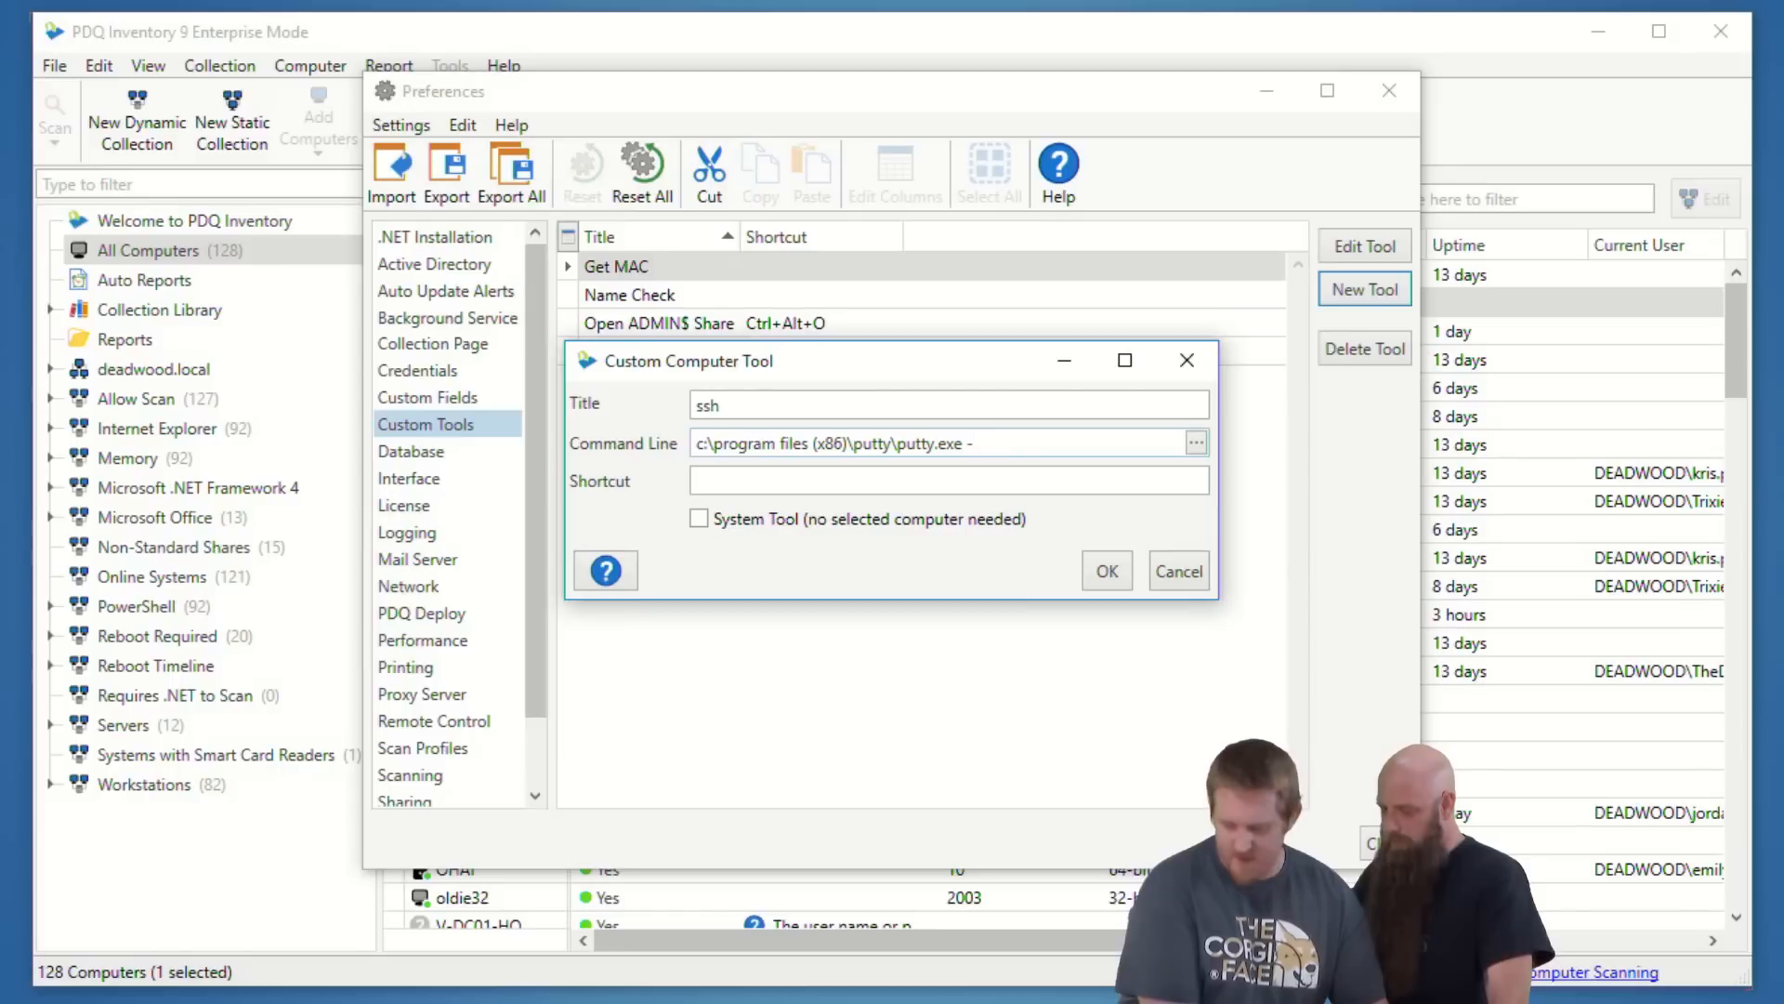
text(ssh)
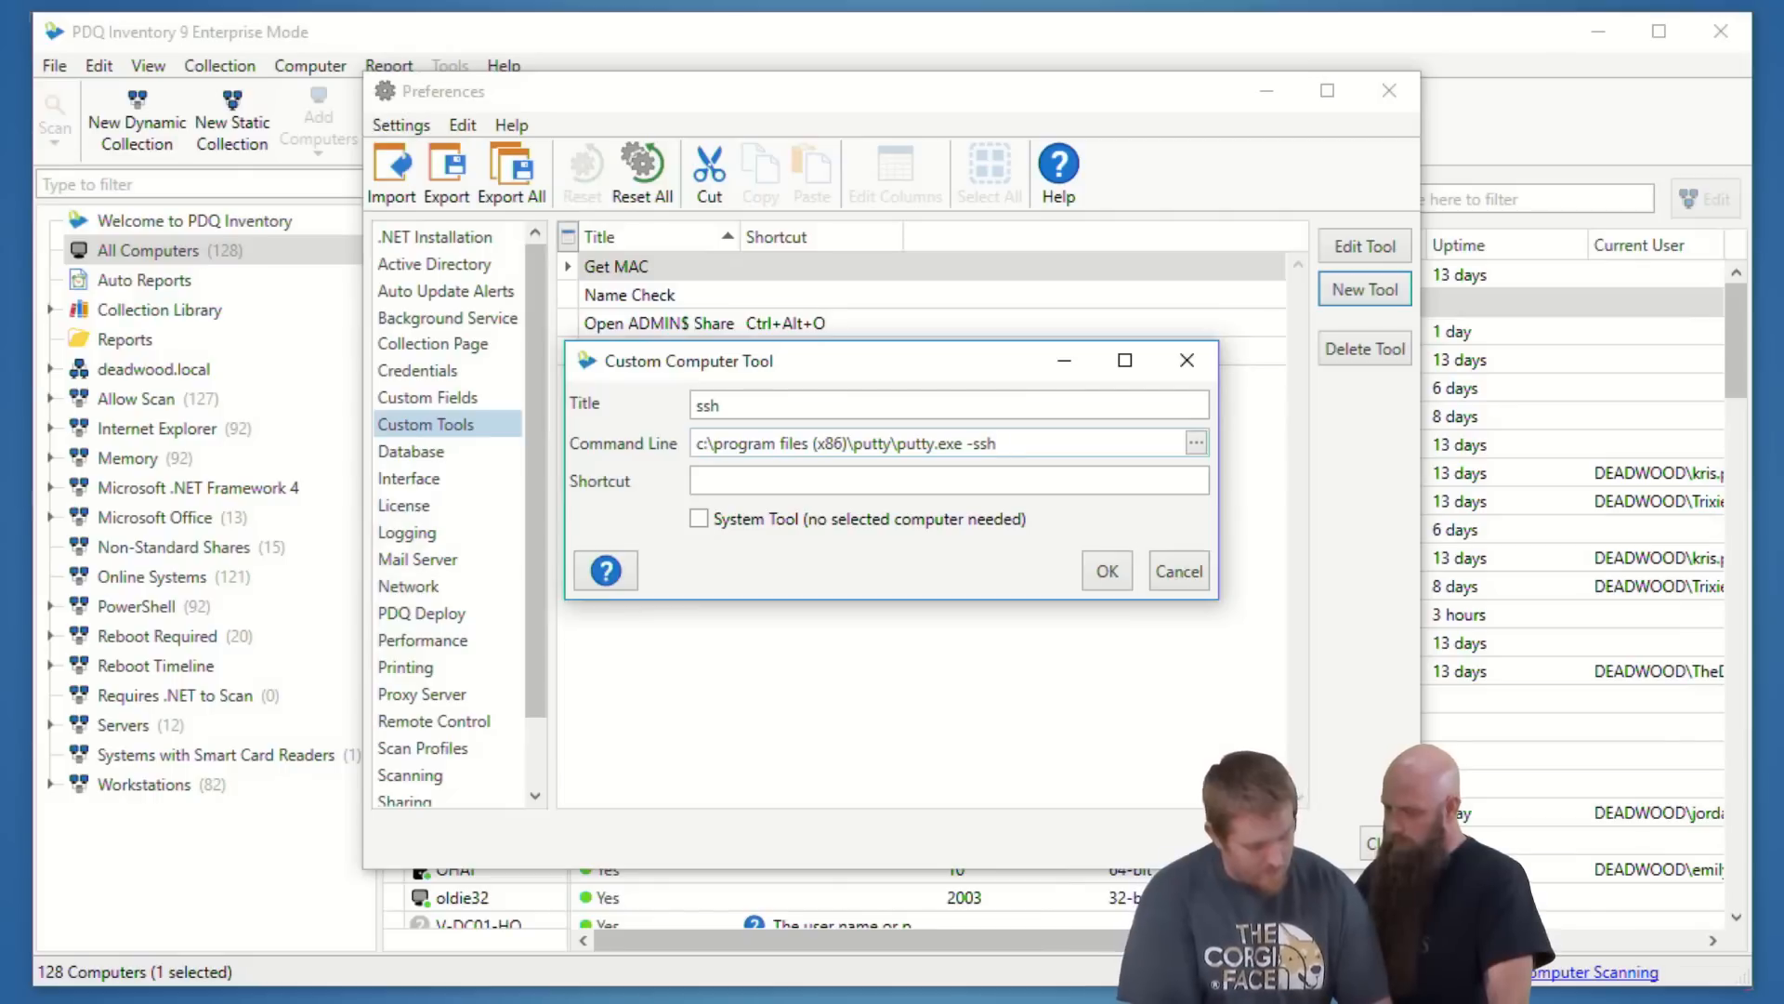
text( %hostname)
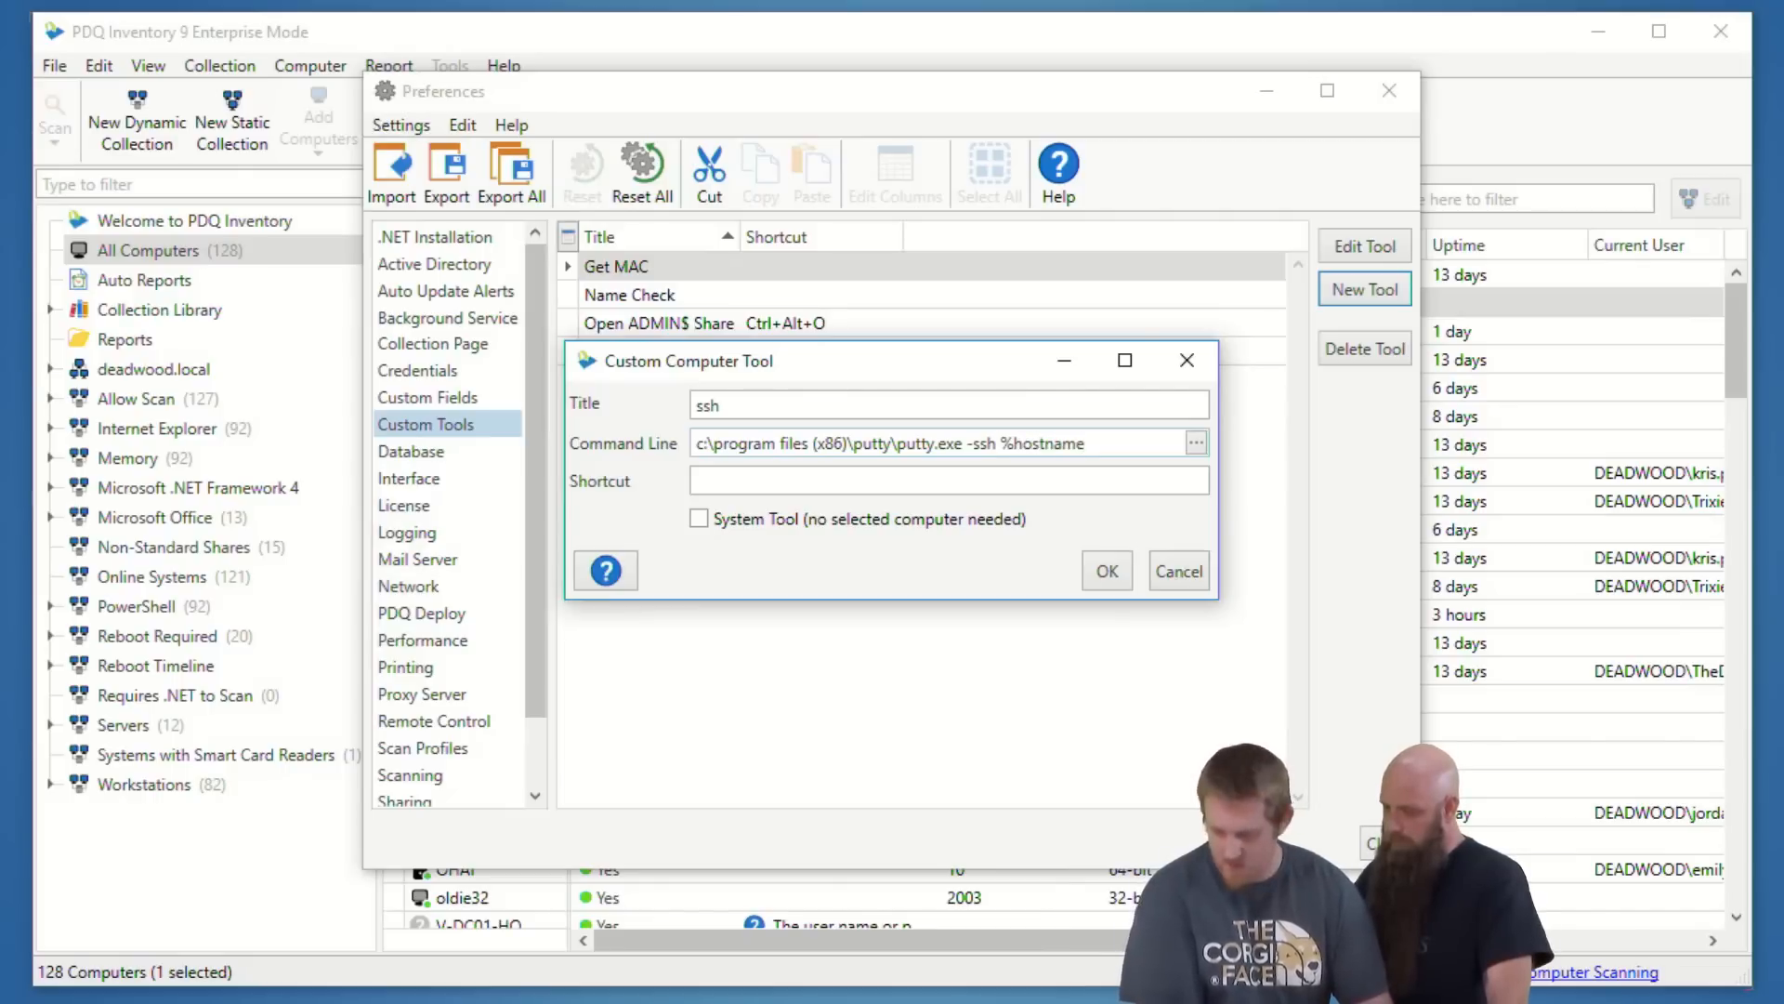
text(%@)
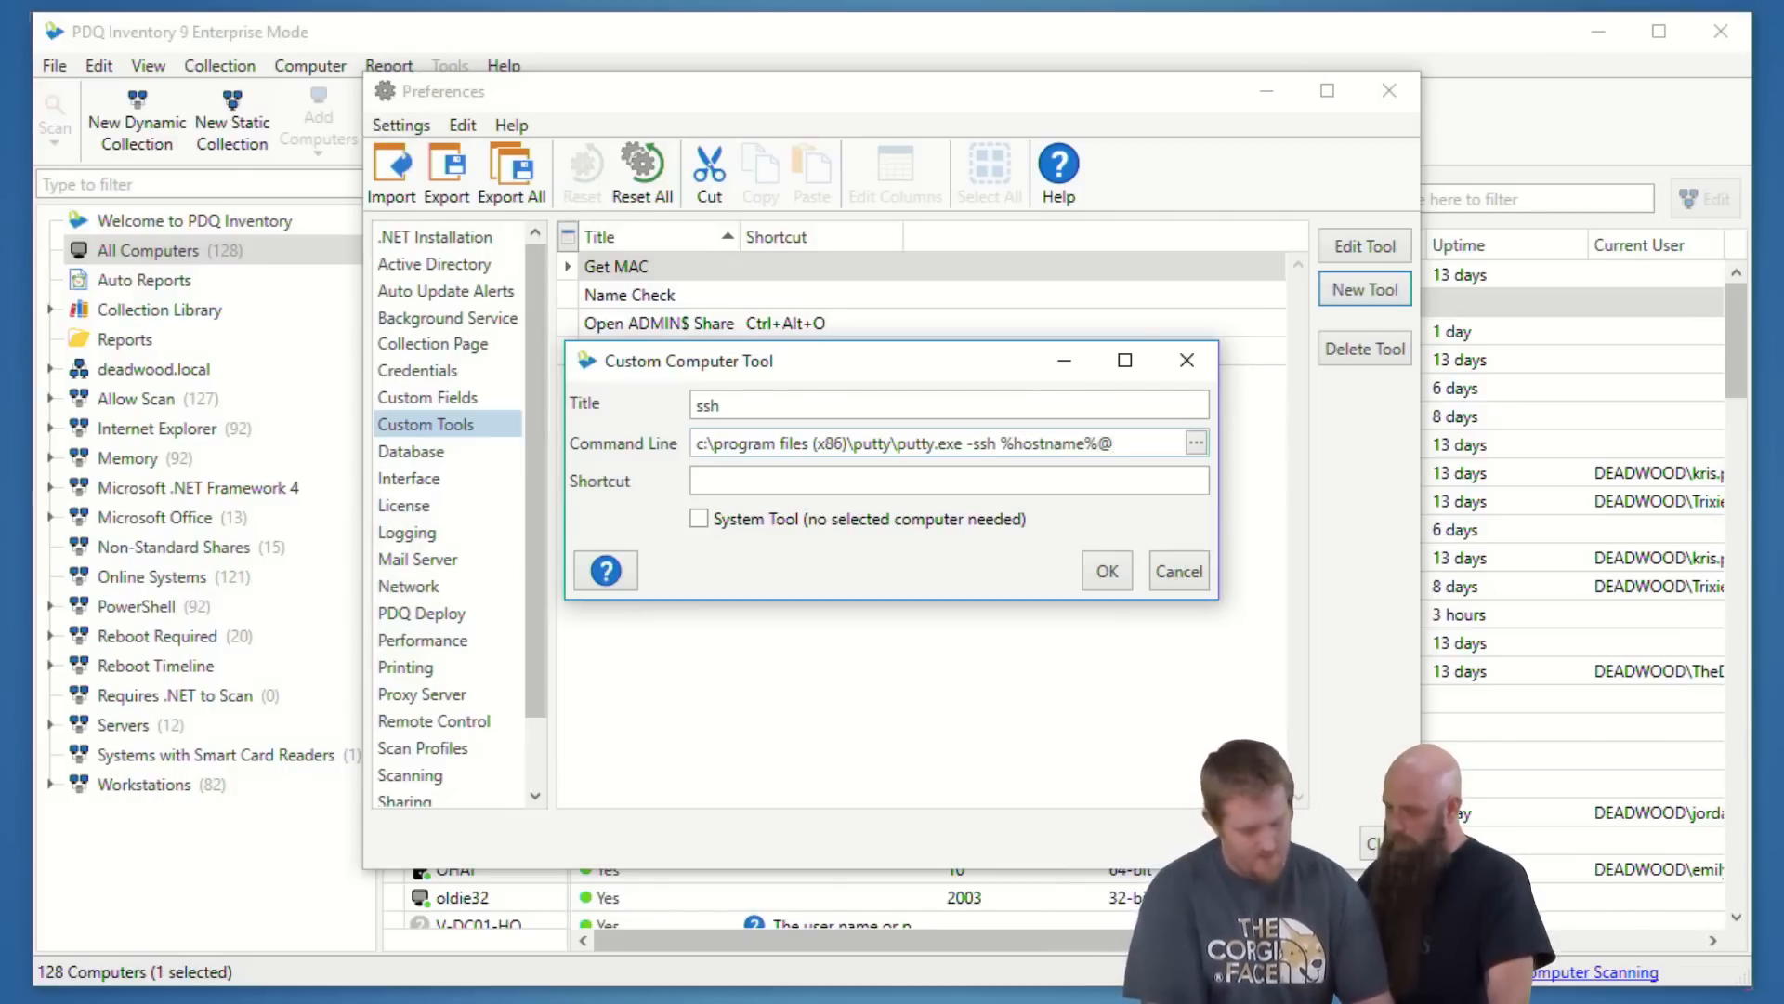
text(%target%)
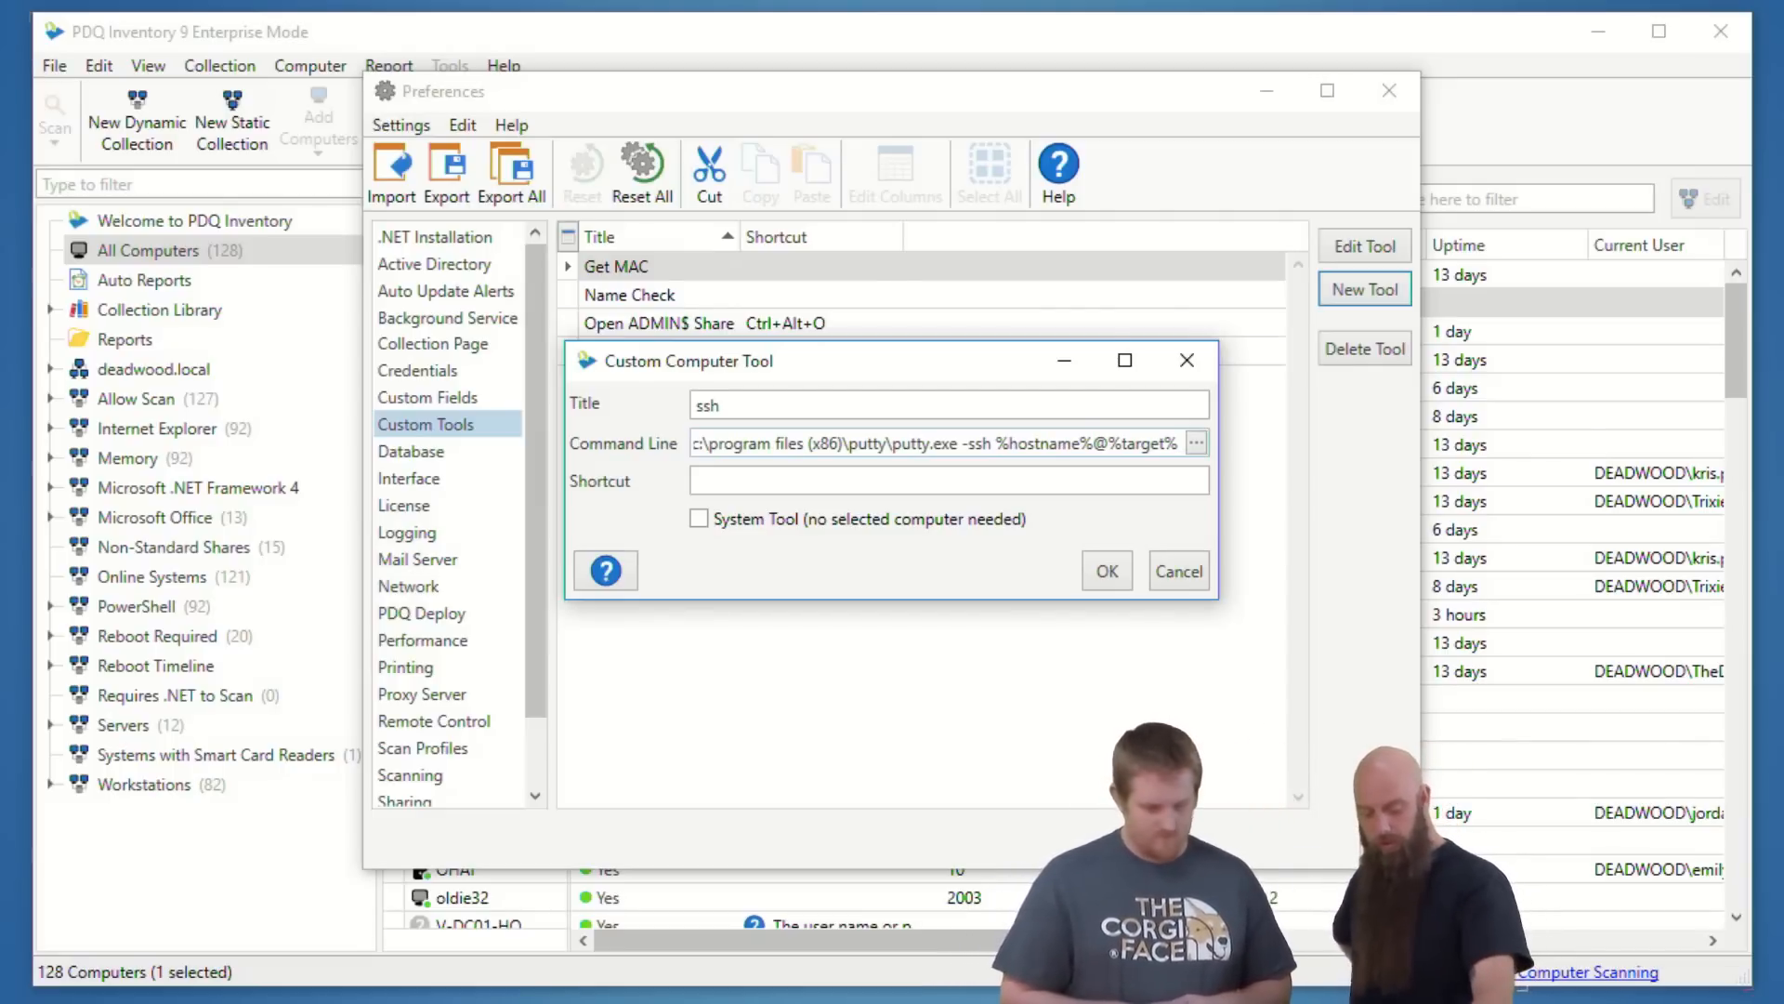
Step: Examine the variables for custom tools in the built-in help, then discard the new ssh tool and close the preferences
key(F1)
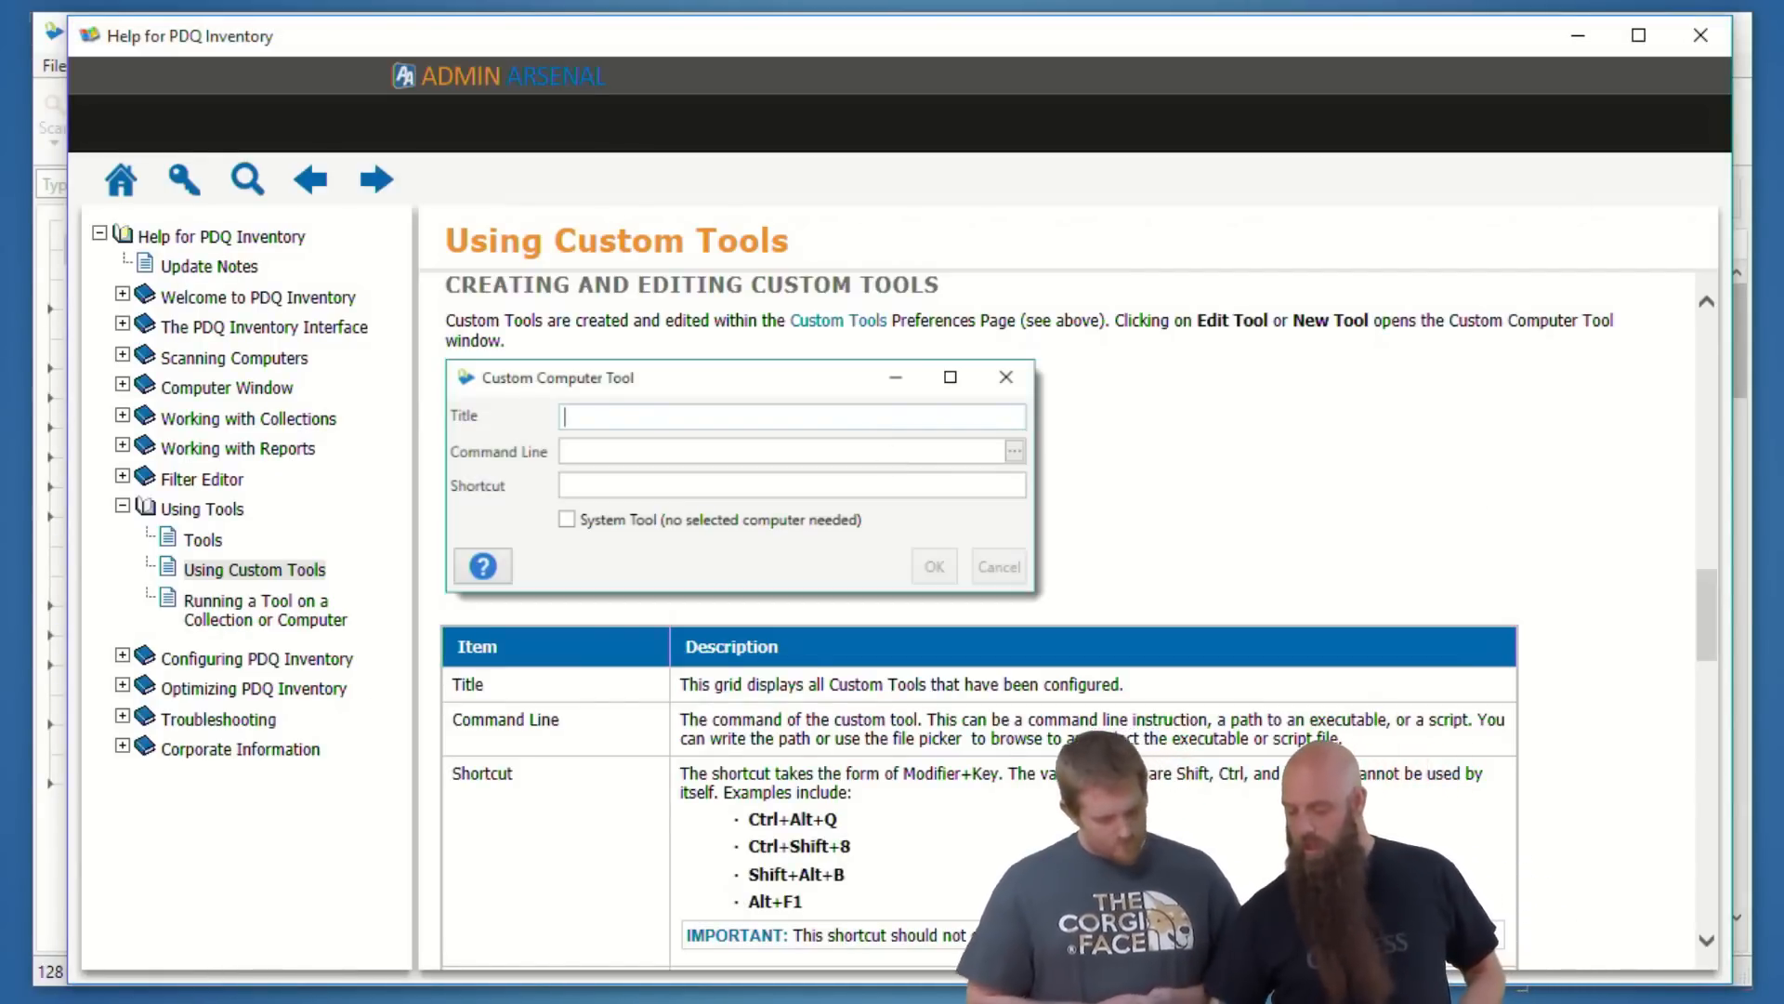
scroll(1570, 511, down, 6)
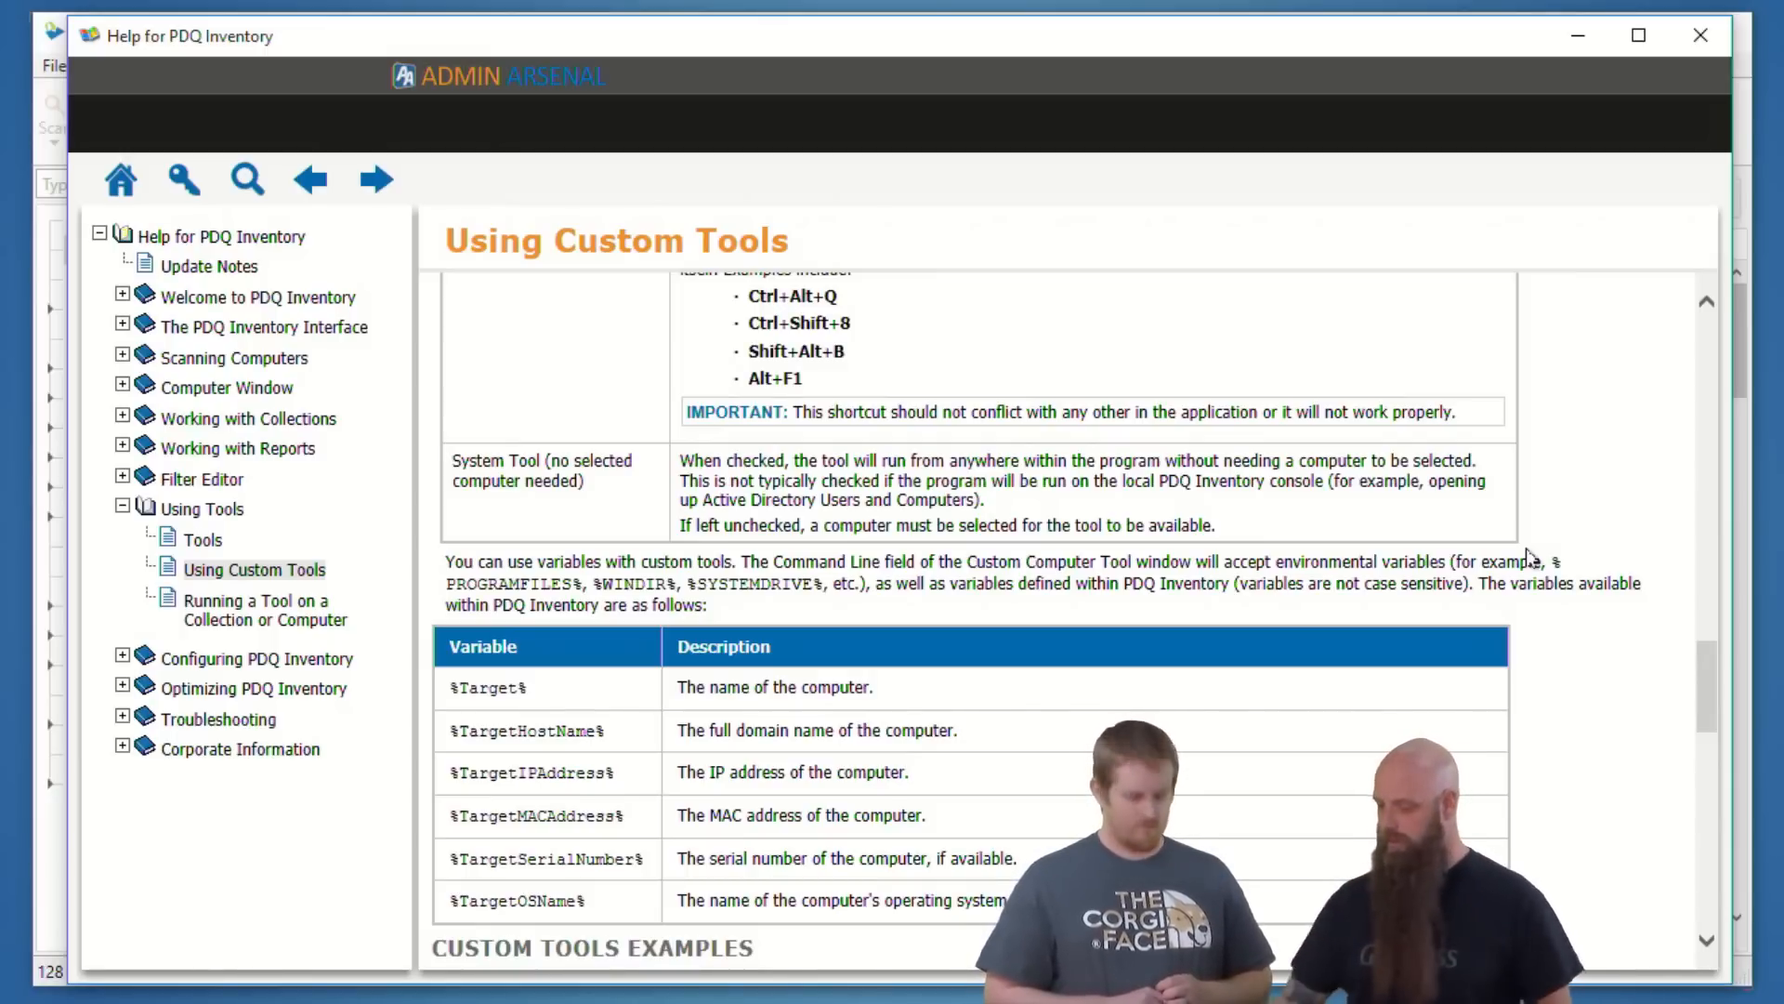
click(1702, 36)
click(1169, 567)
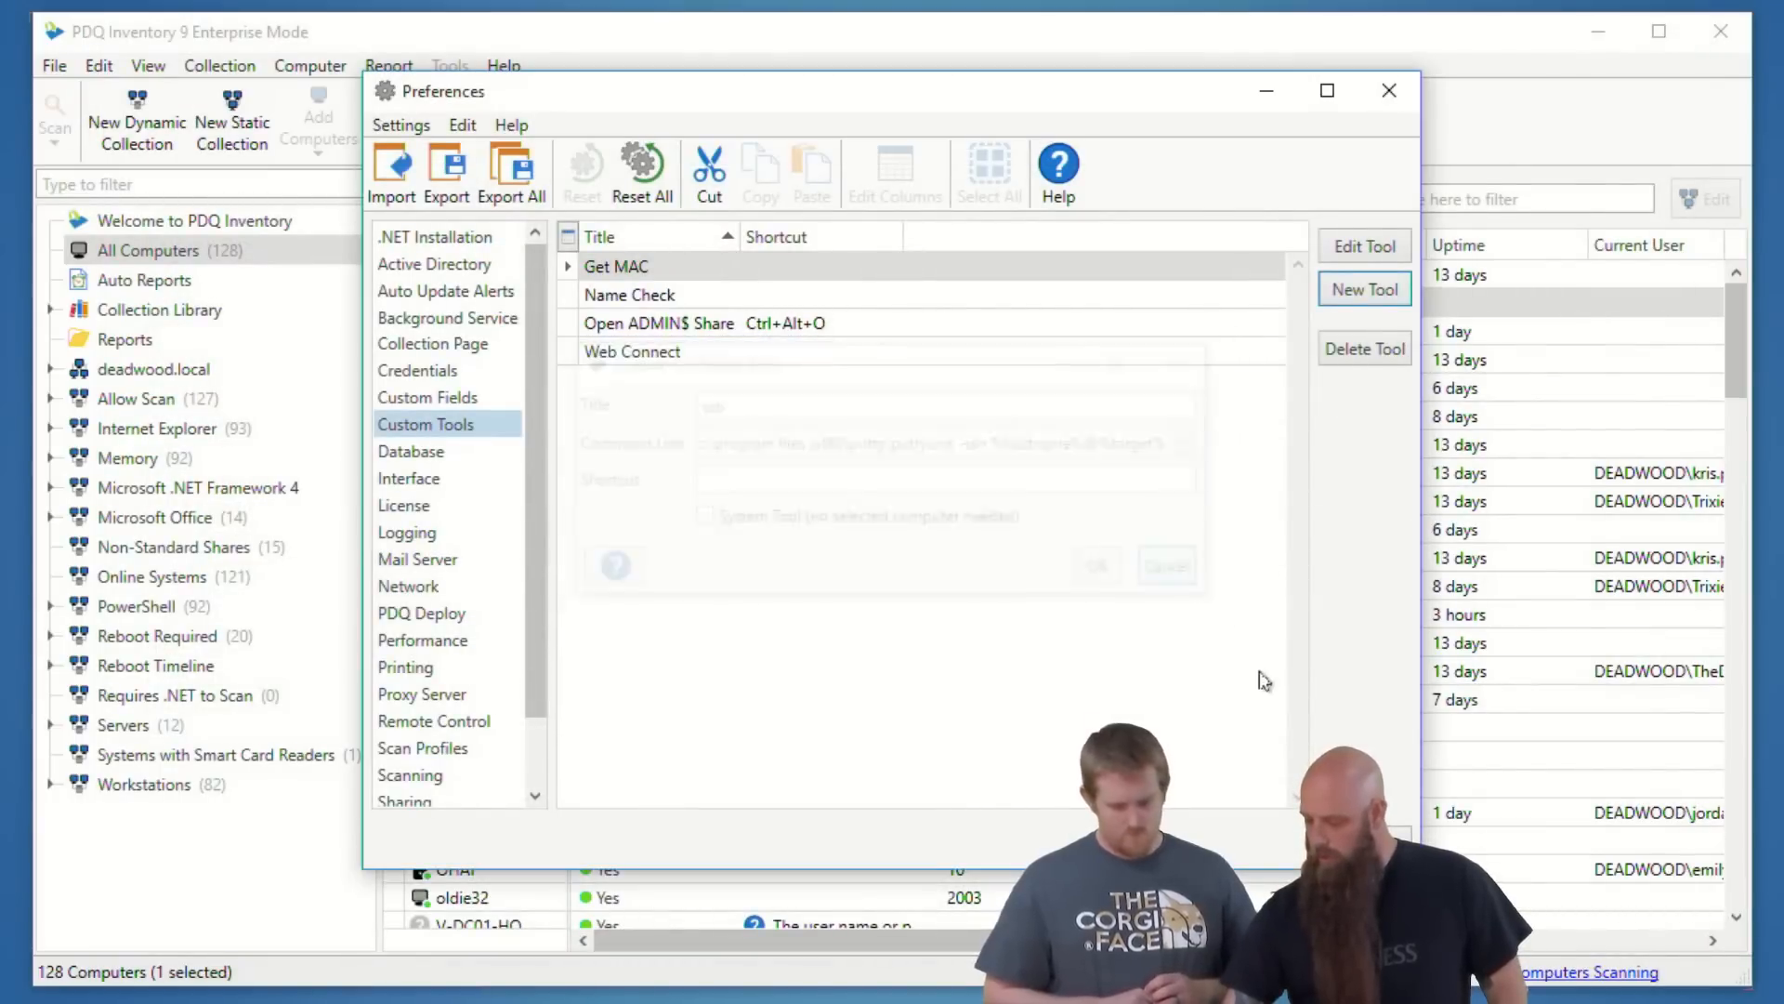
click(1388, 90)
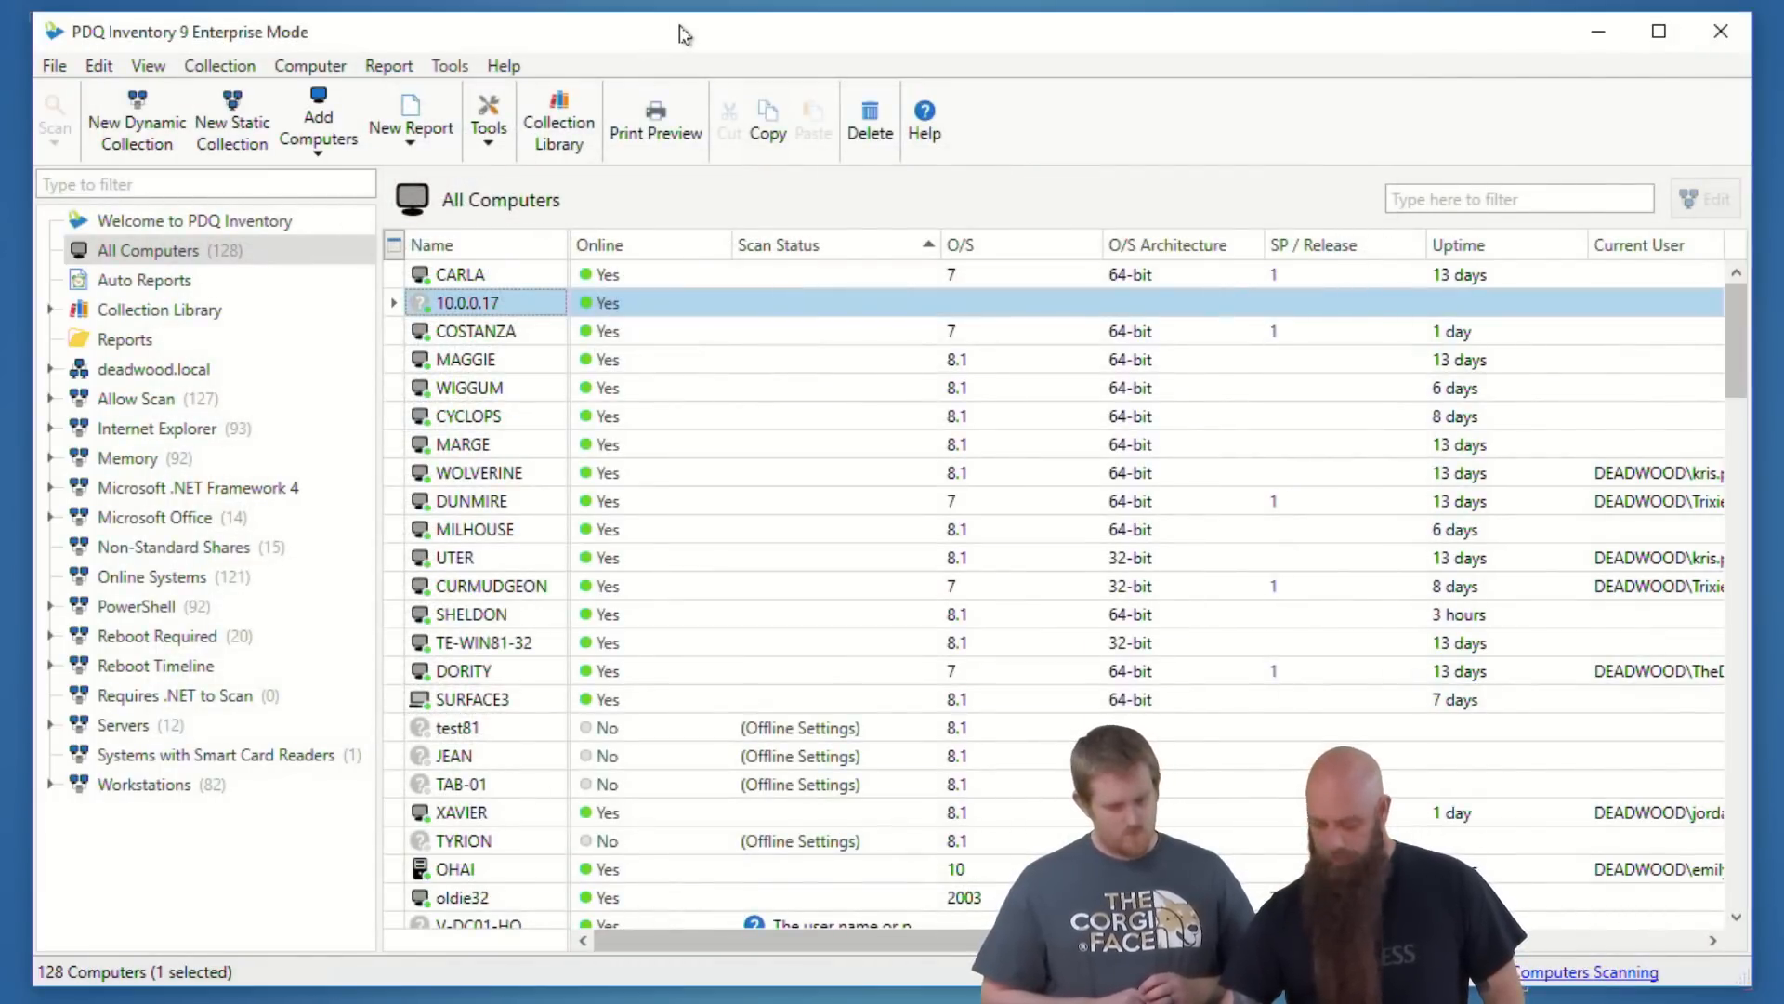
click(323, 67)
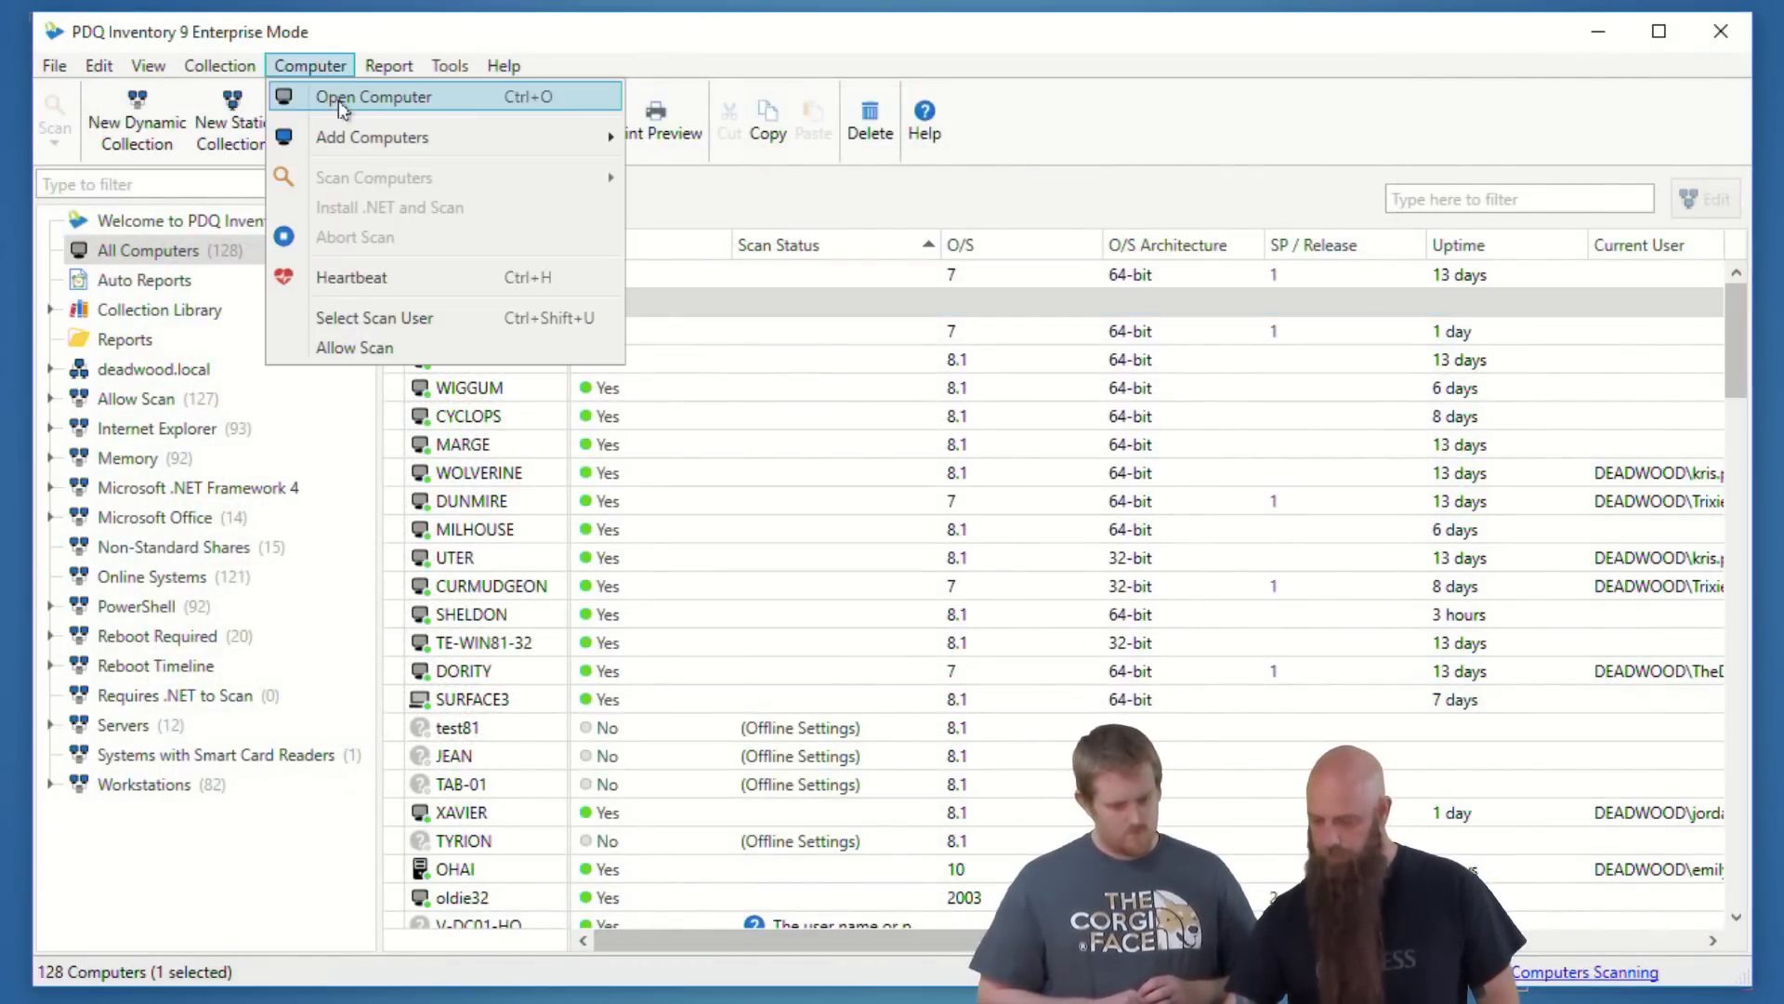
mouse_move(362, 139)
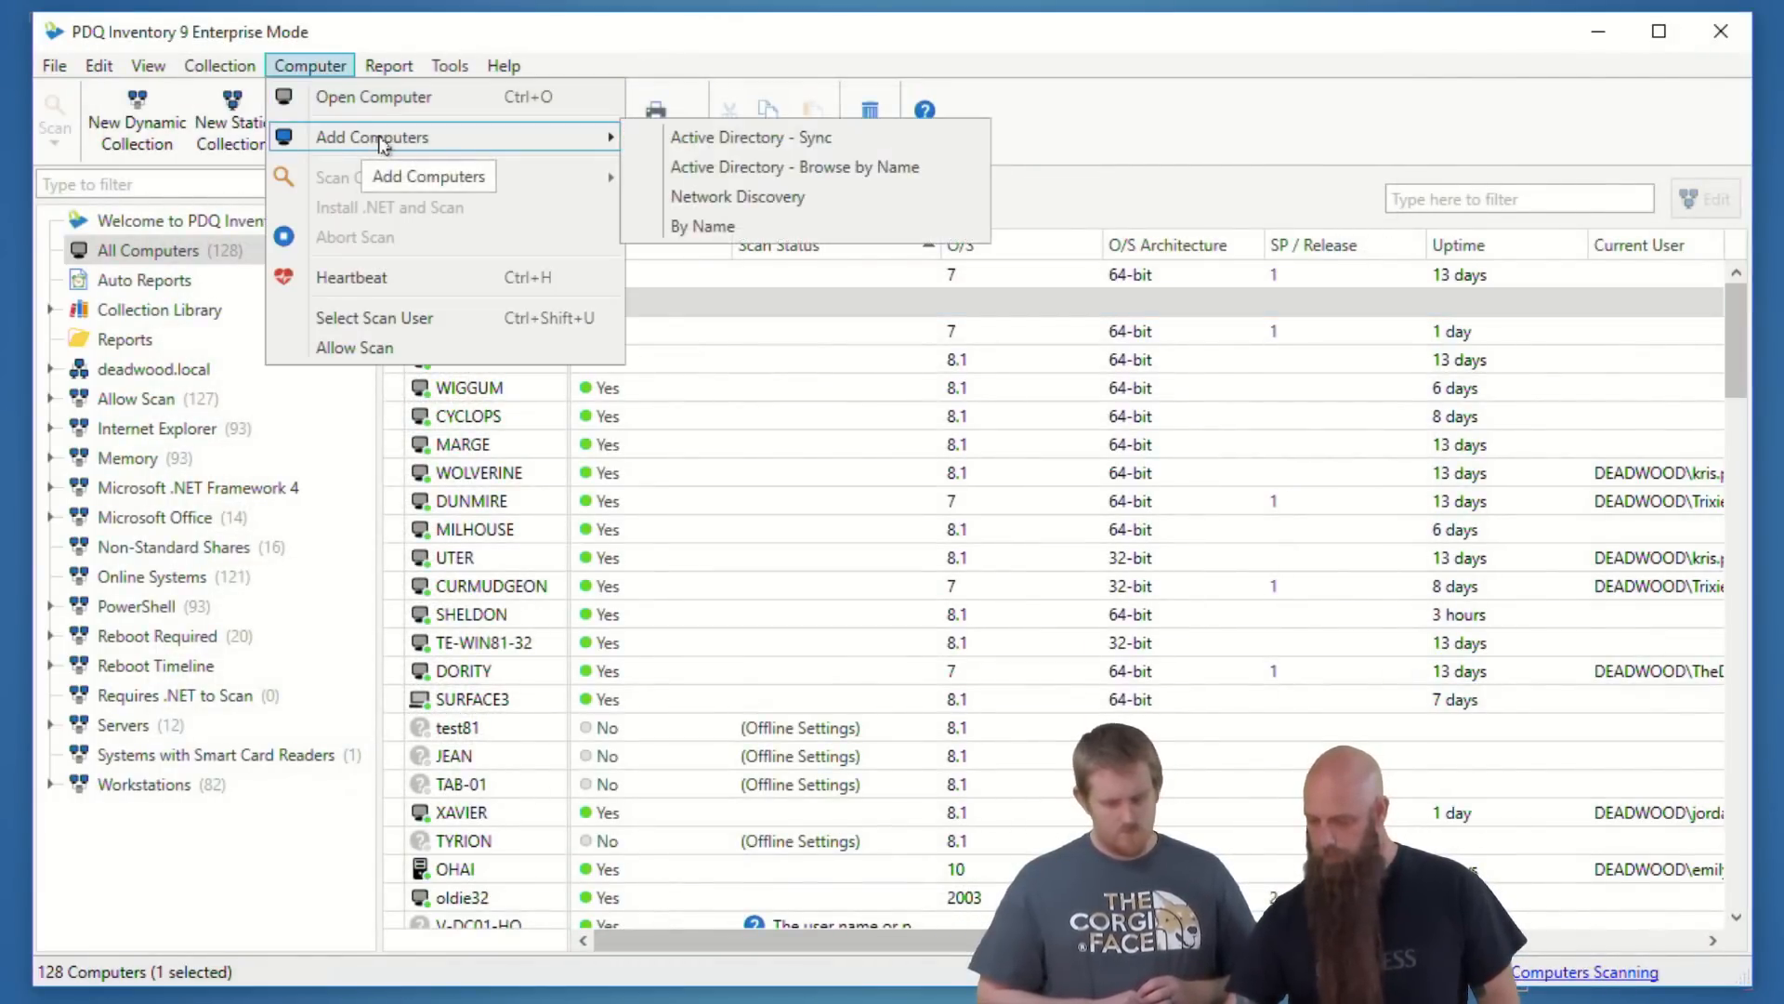
click(713, 226)
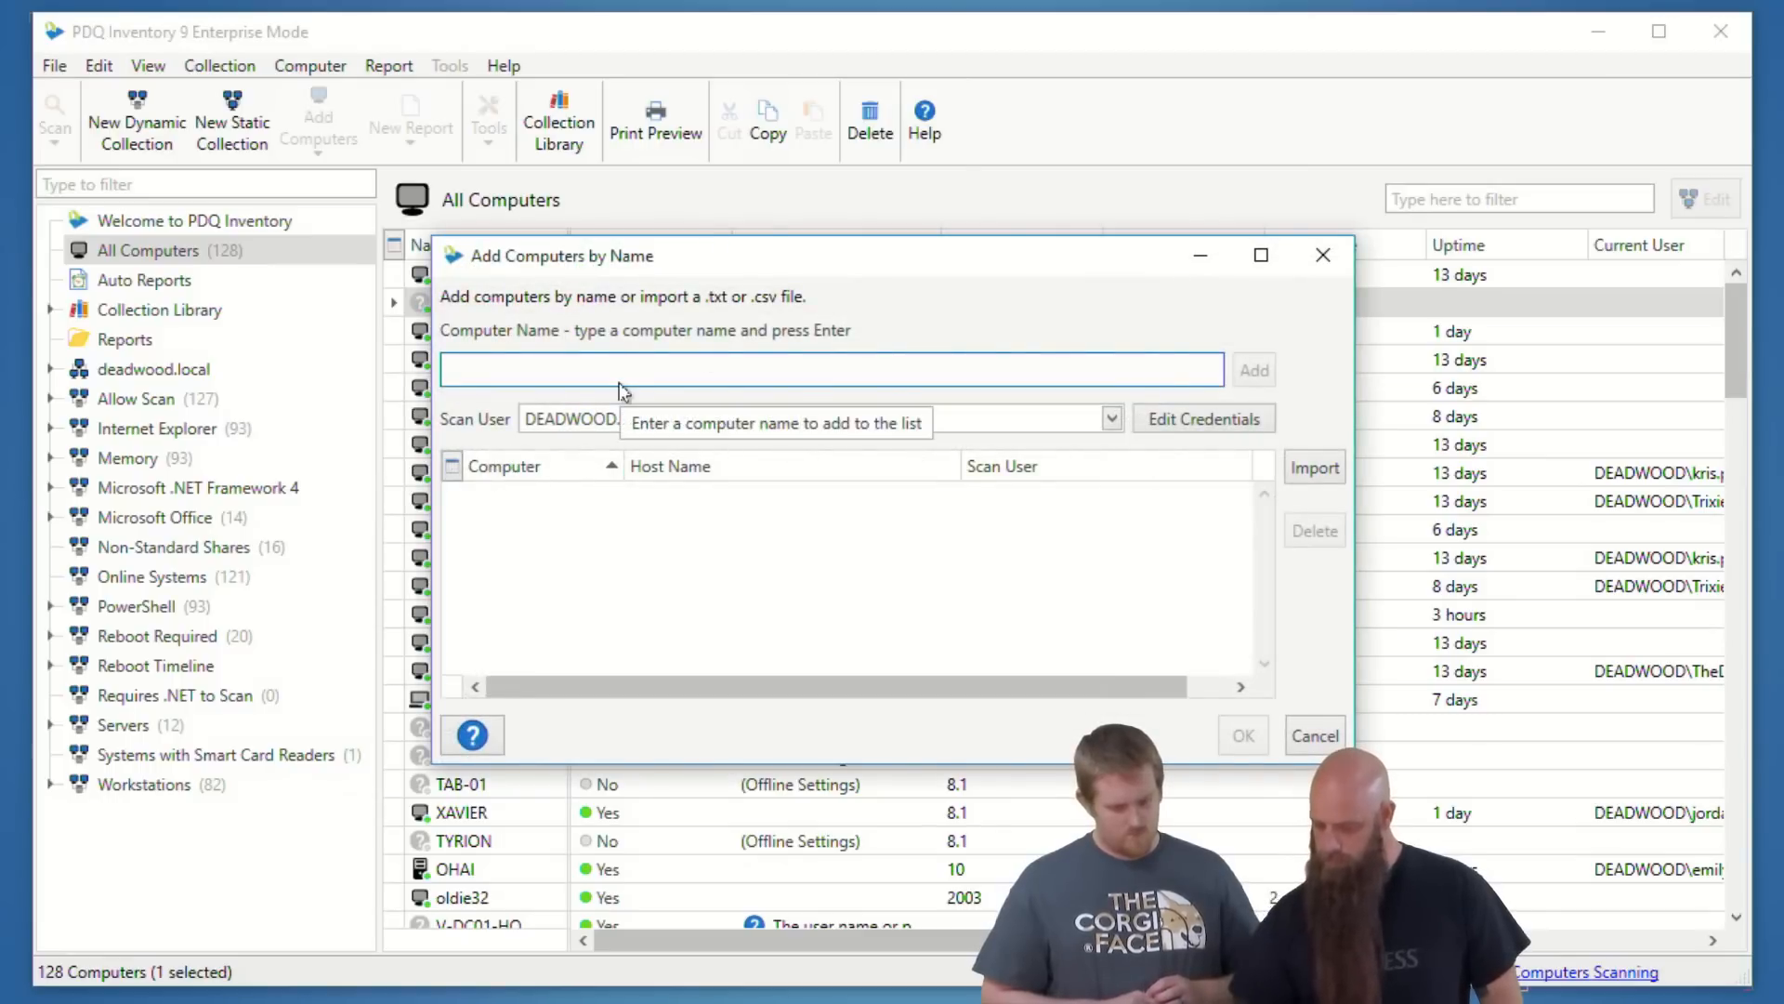
text(1)
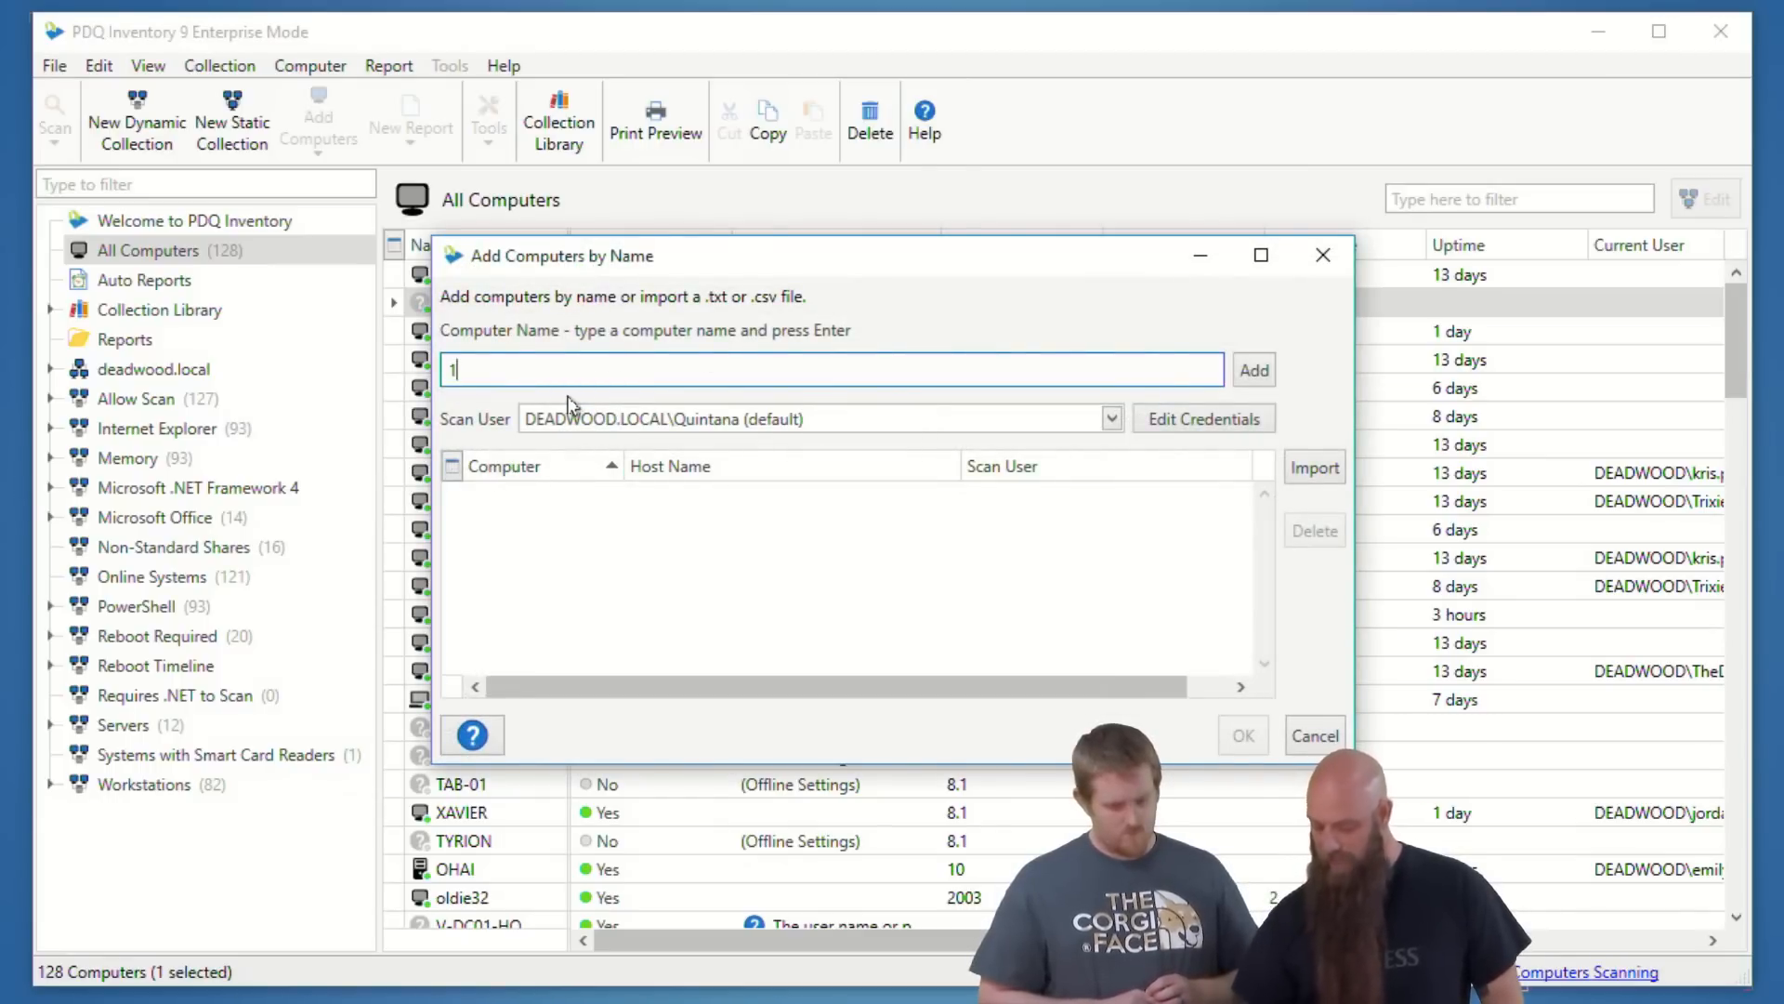
text(.0)
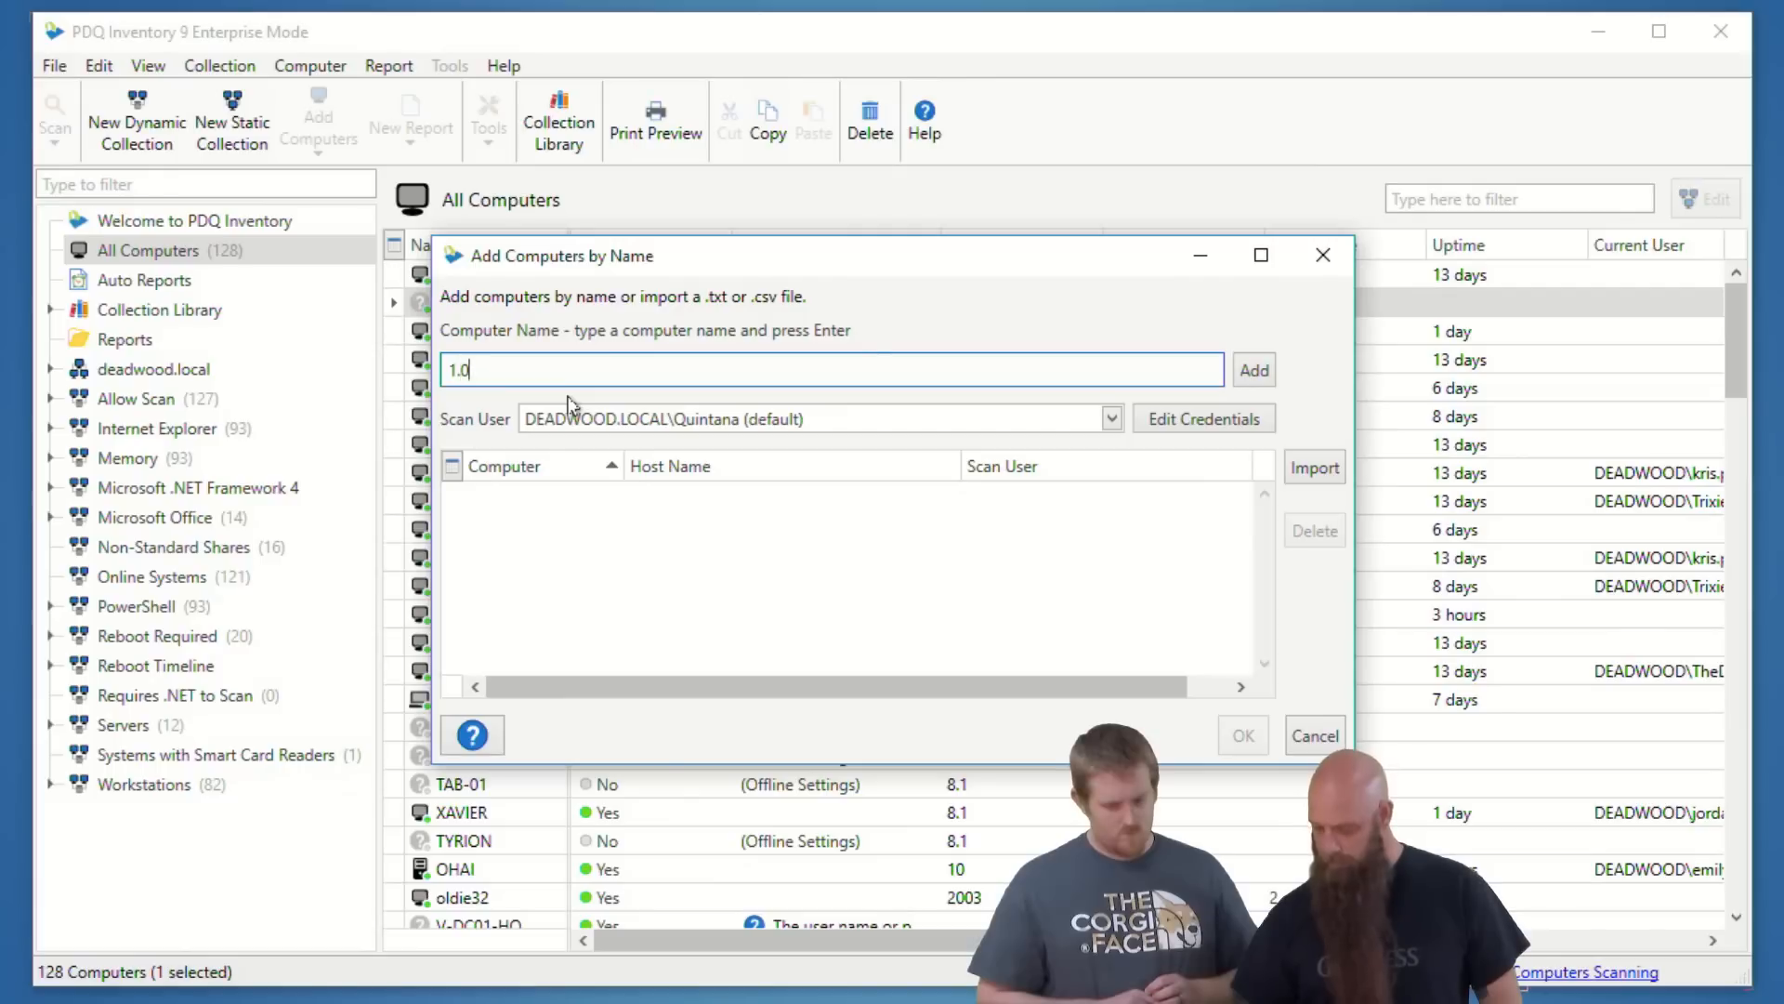
key(BackSpace)
key(BackSpace)
text(0.0.)
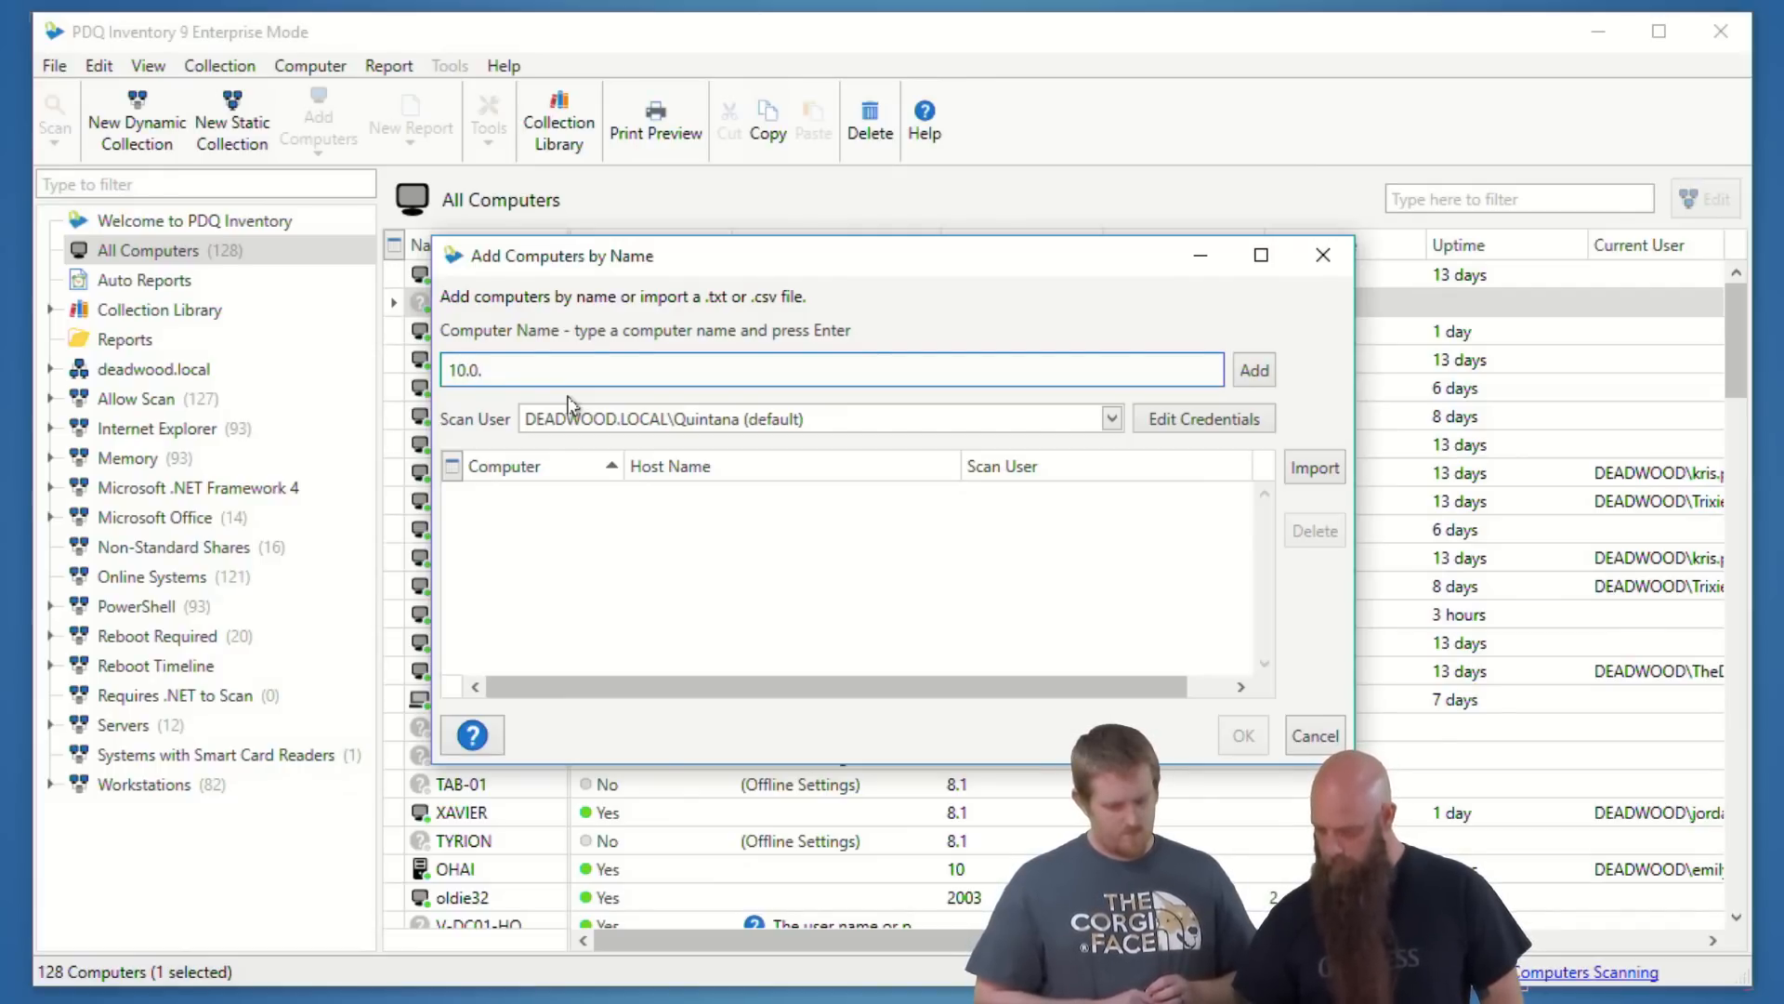
text(246)
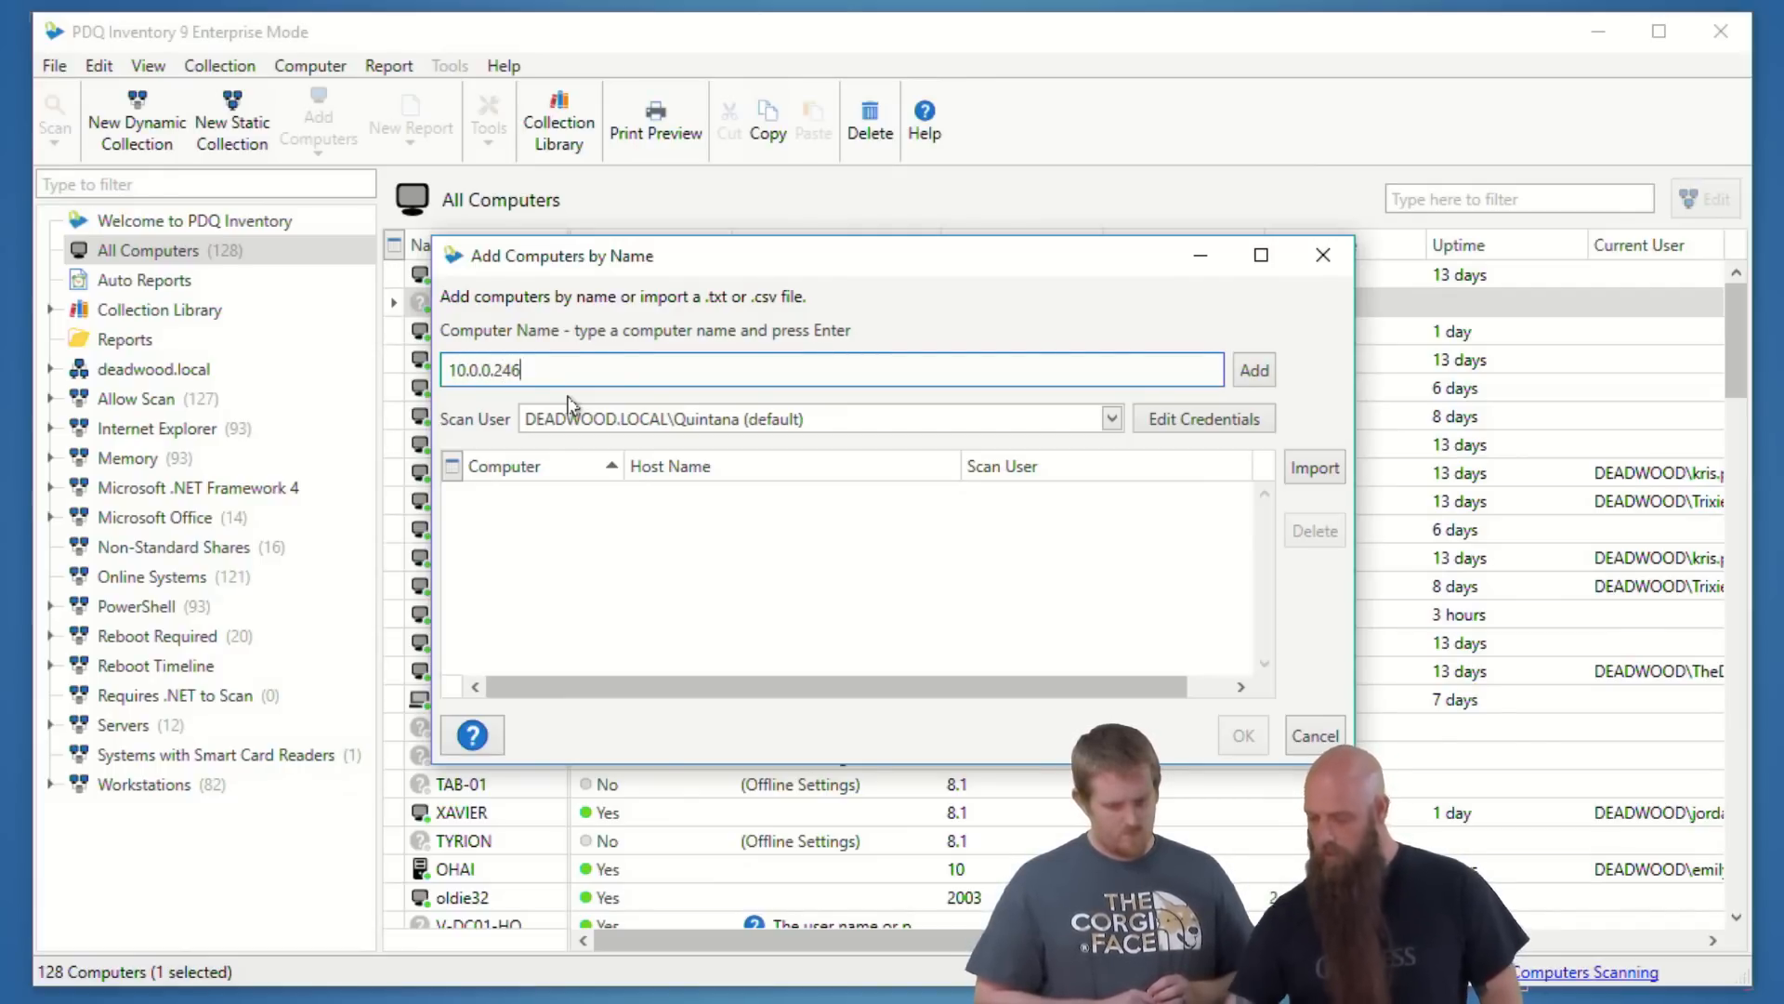
click(1254, 370)
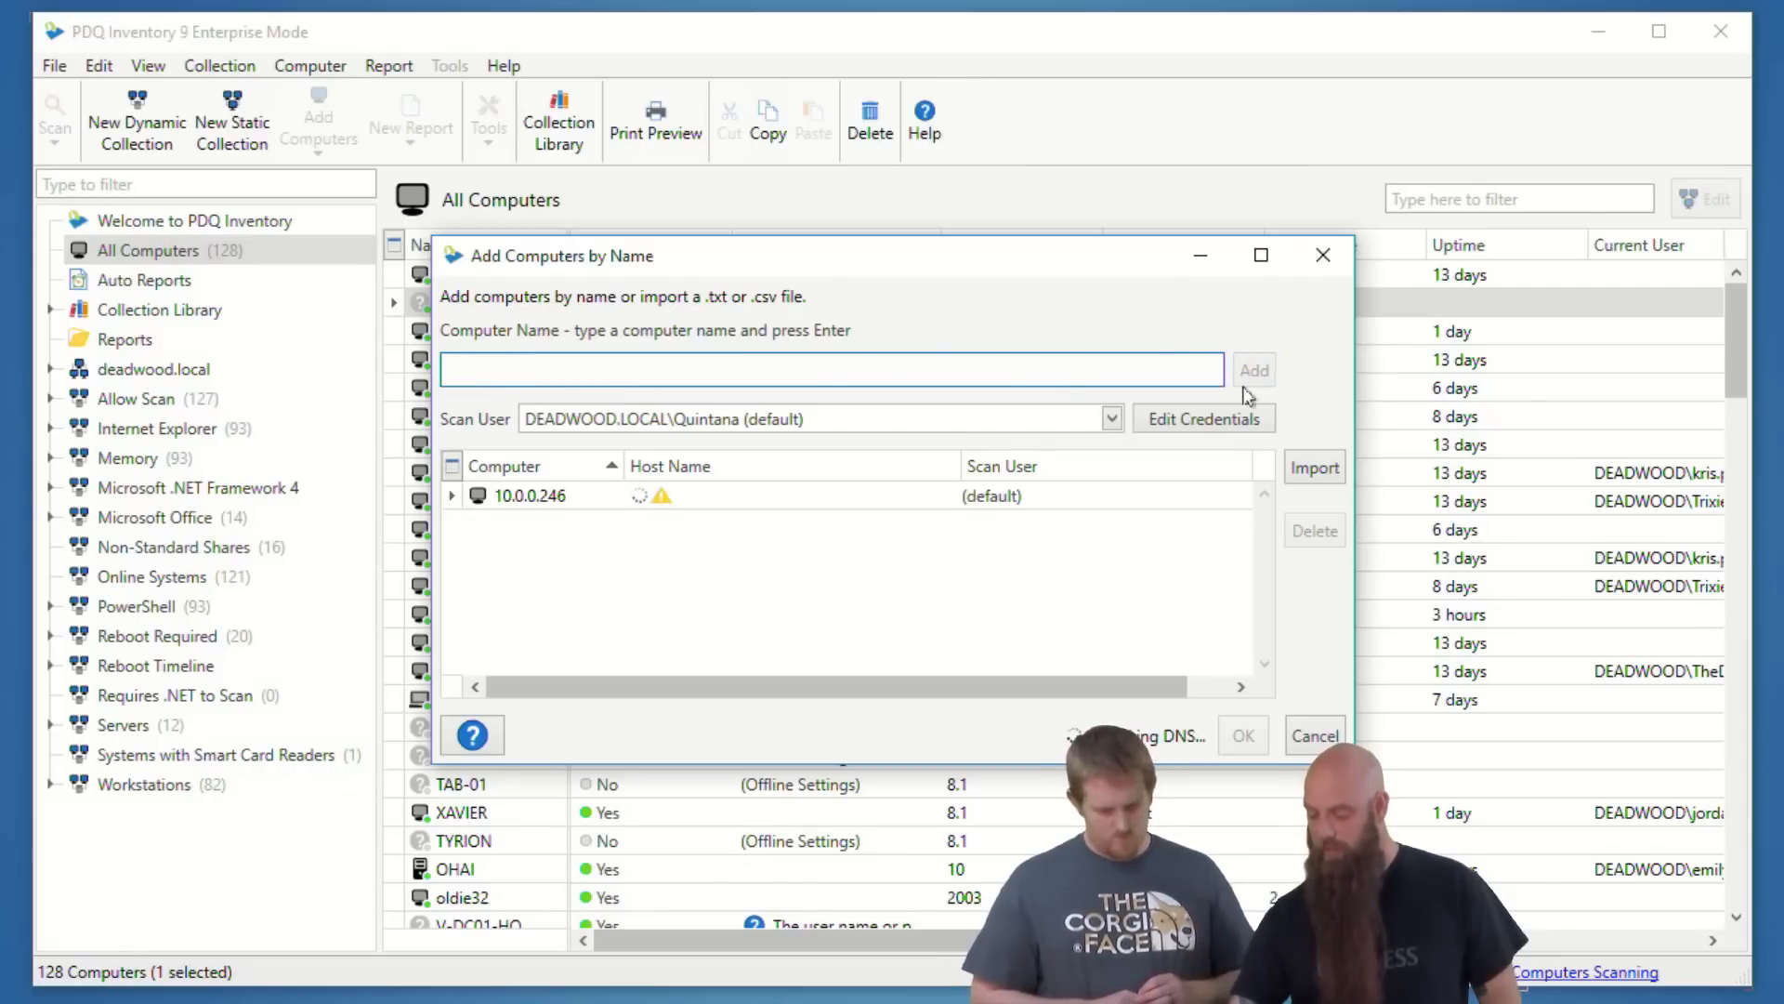
click(1314, 735)
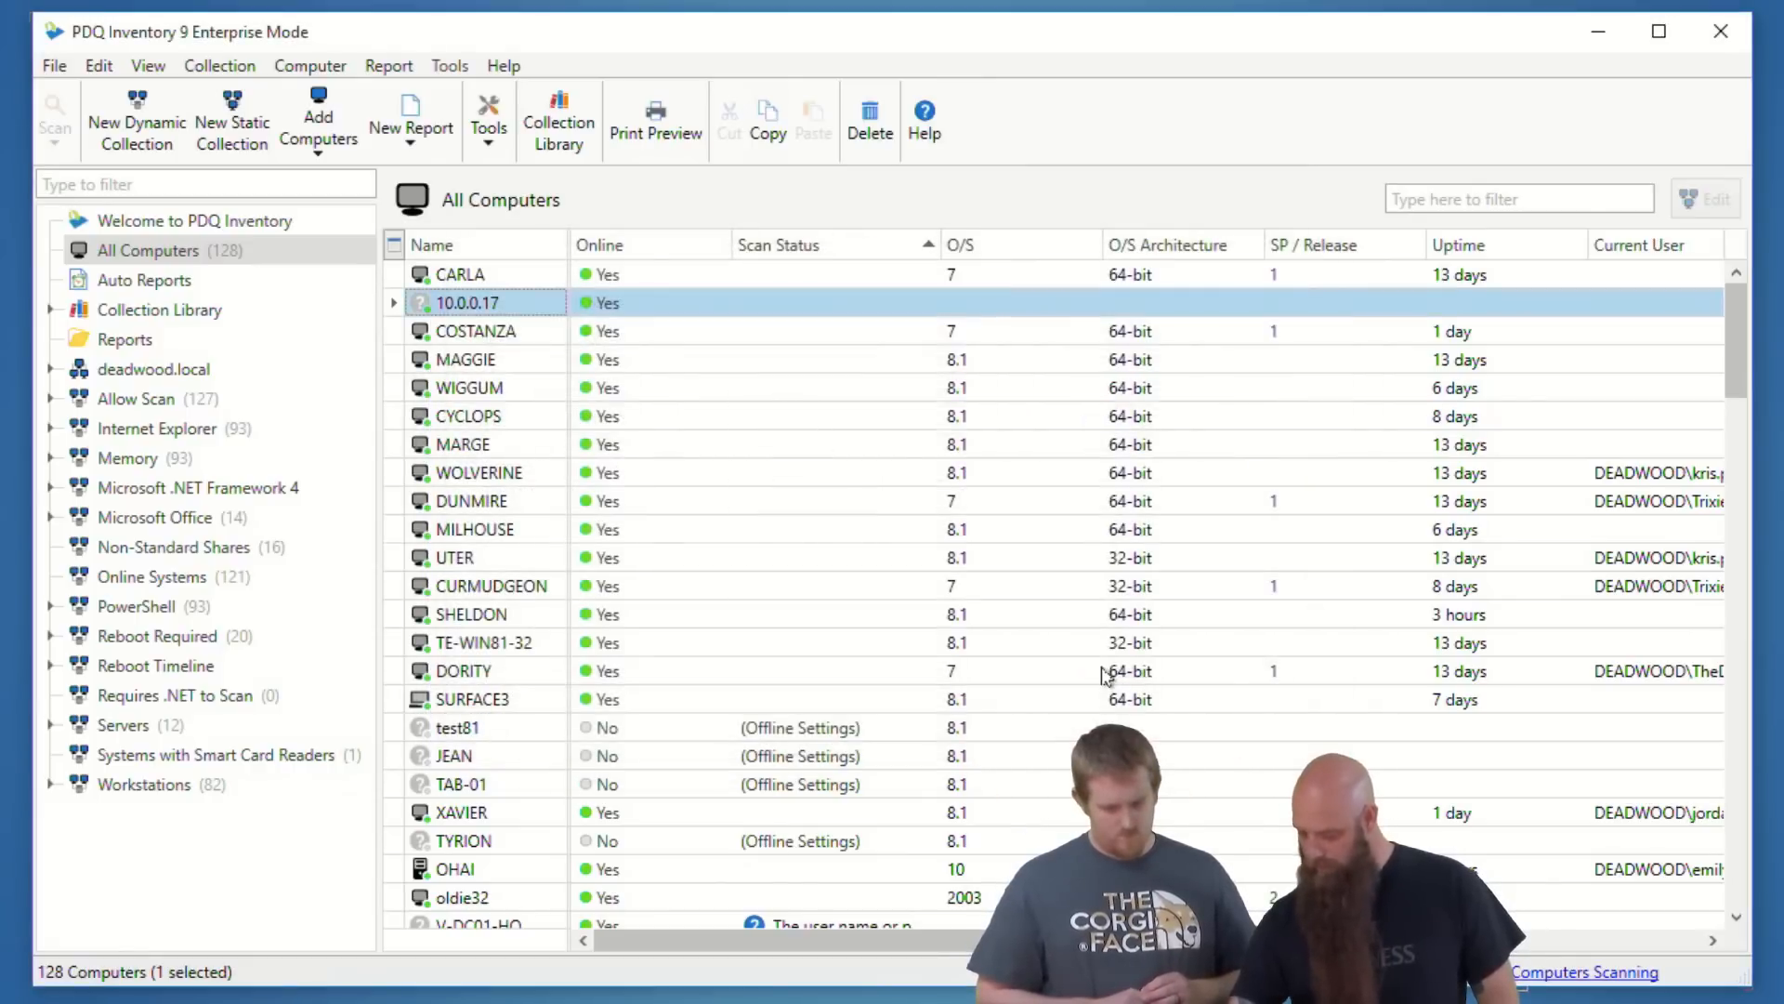
Step: Filter the All Computers list by 246 and select the 10.0.0.246 entry
scroll(1103, 678, down, 15)
scroll(1103, 683, down, 5)
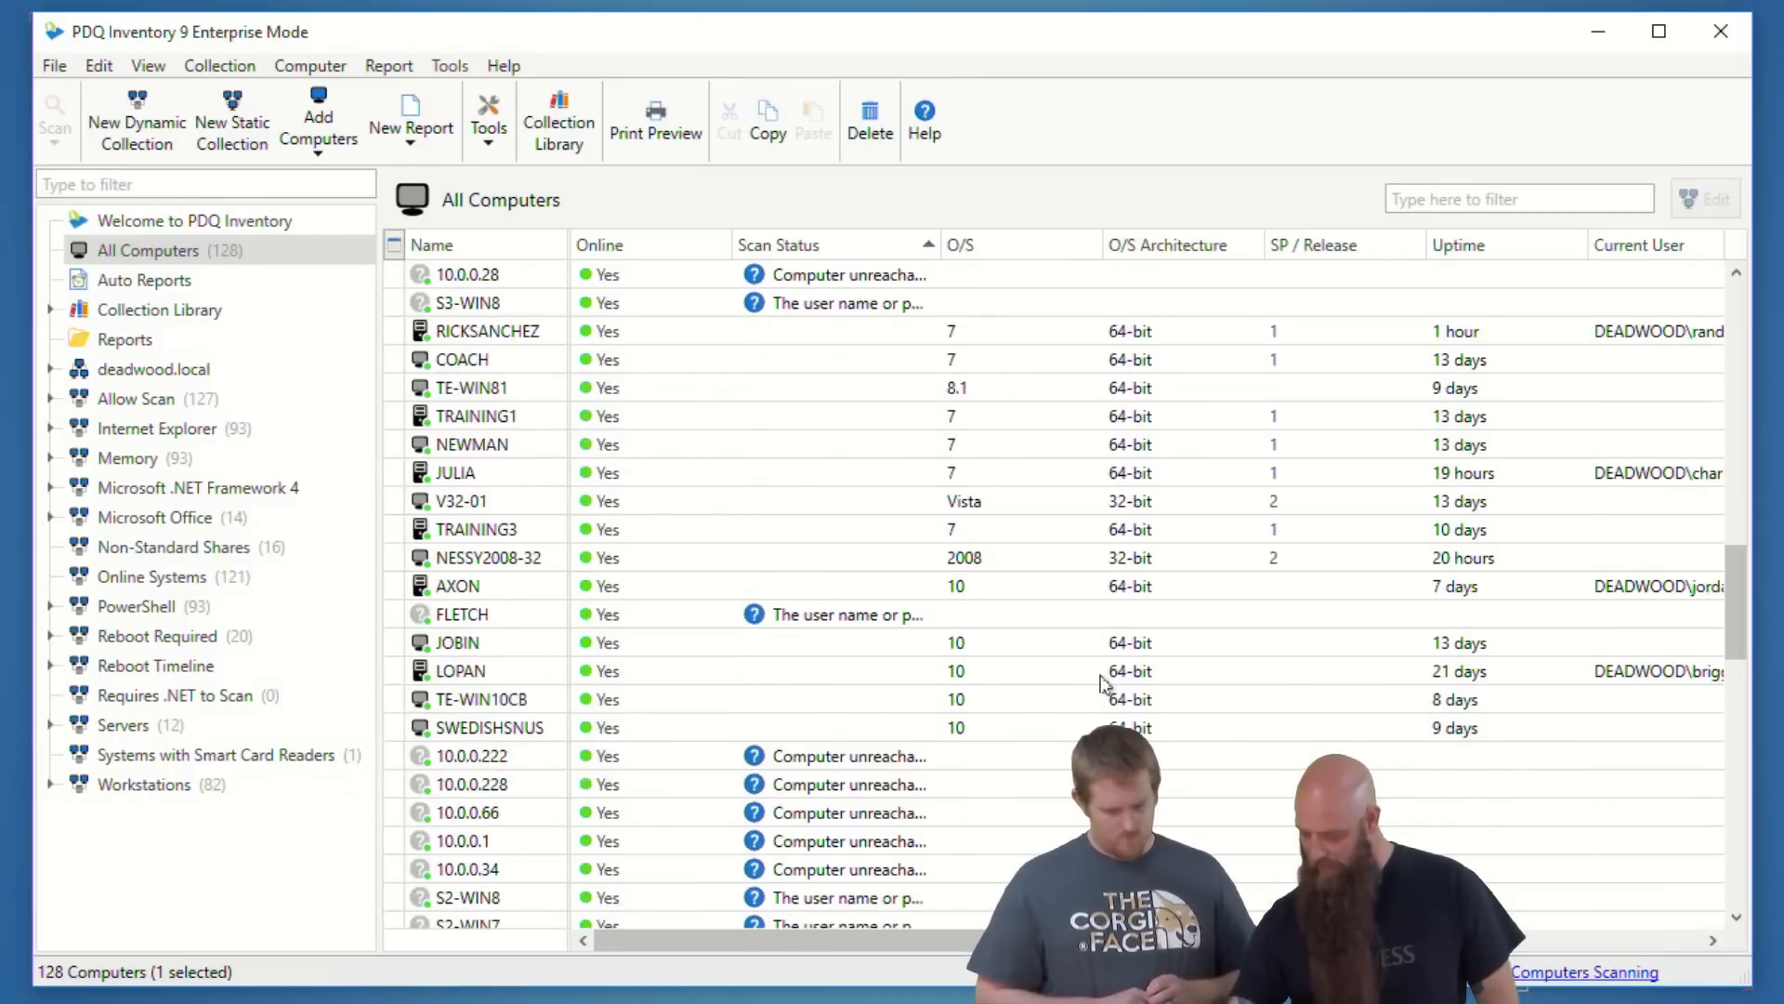
scroll(1103, 683, down, 3)
click(1446, 198)
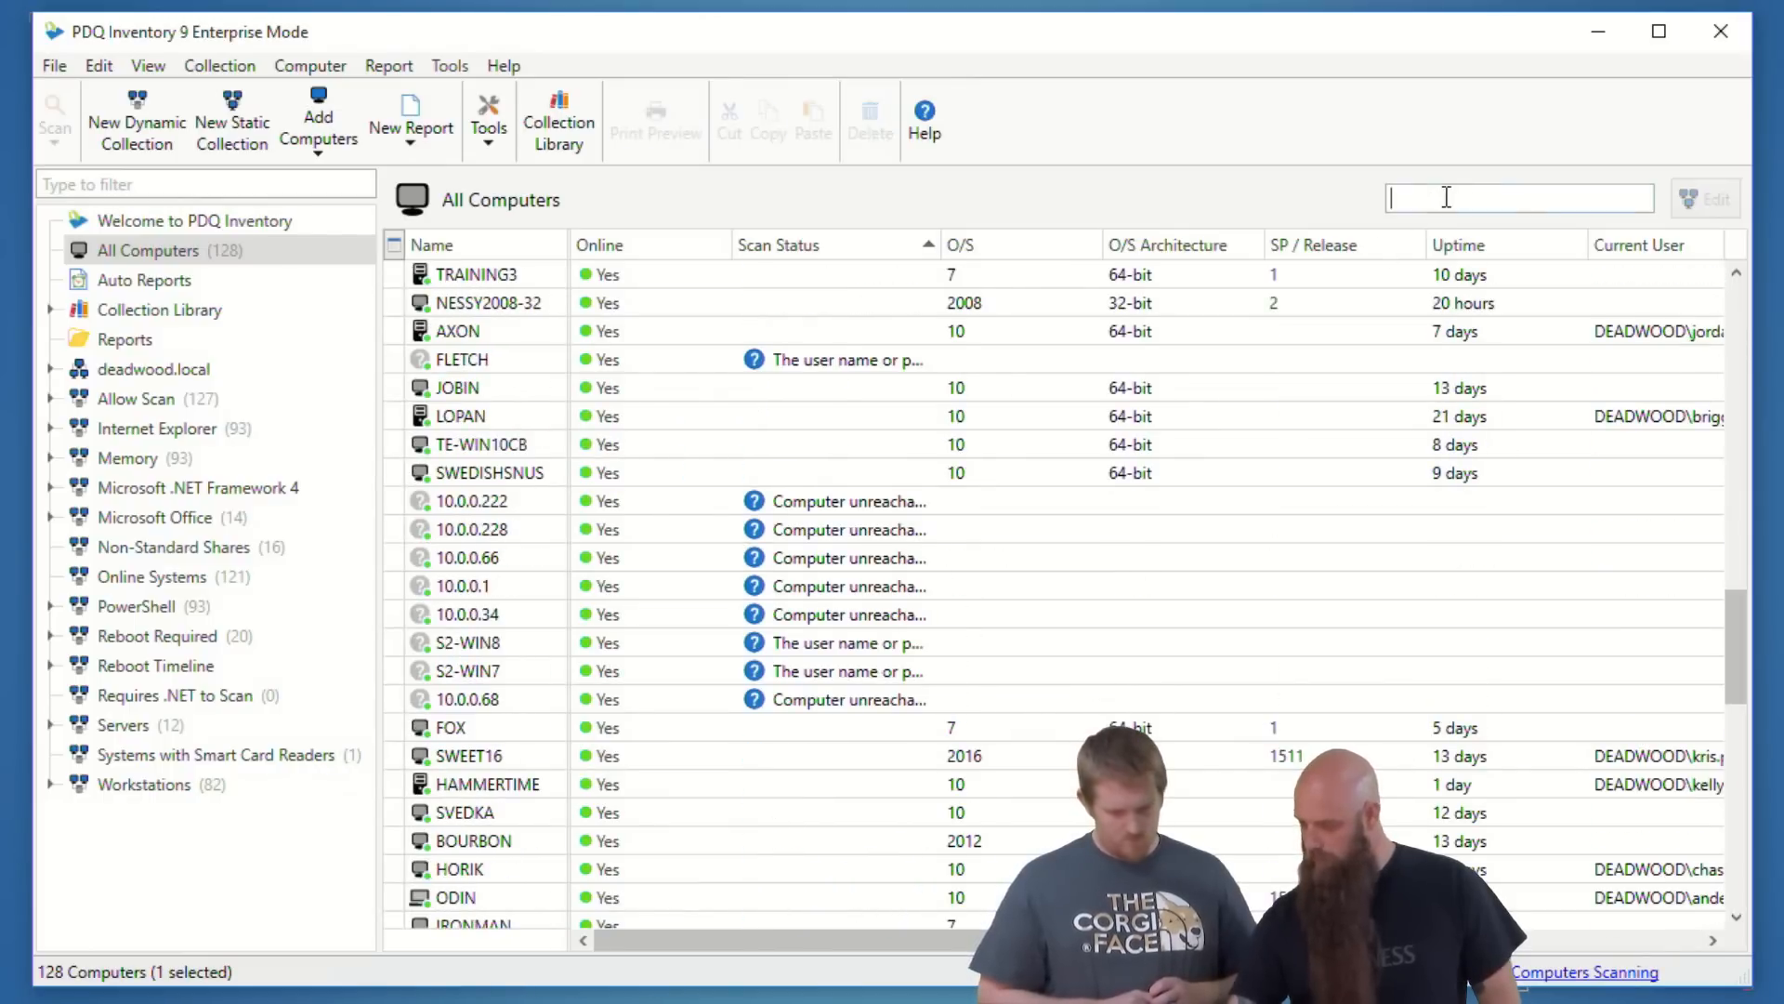
text(246)
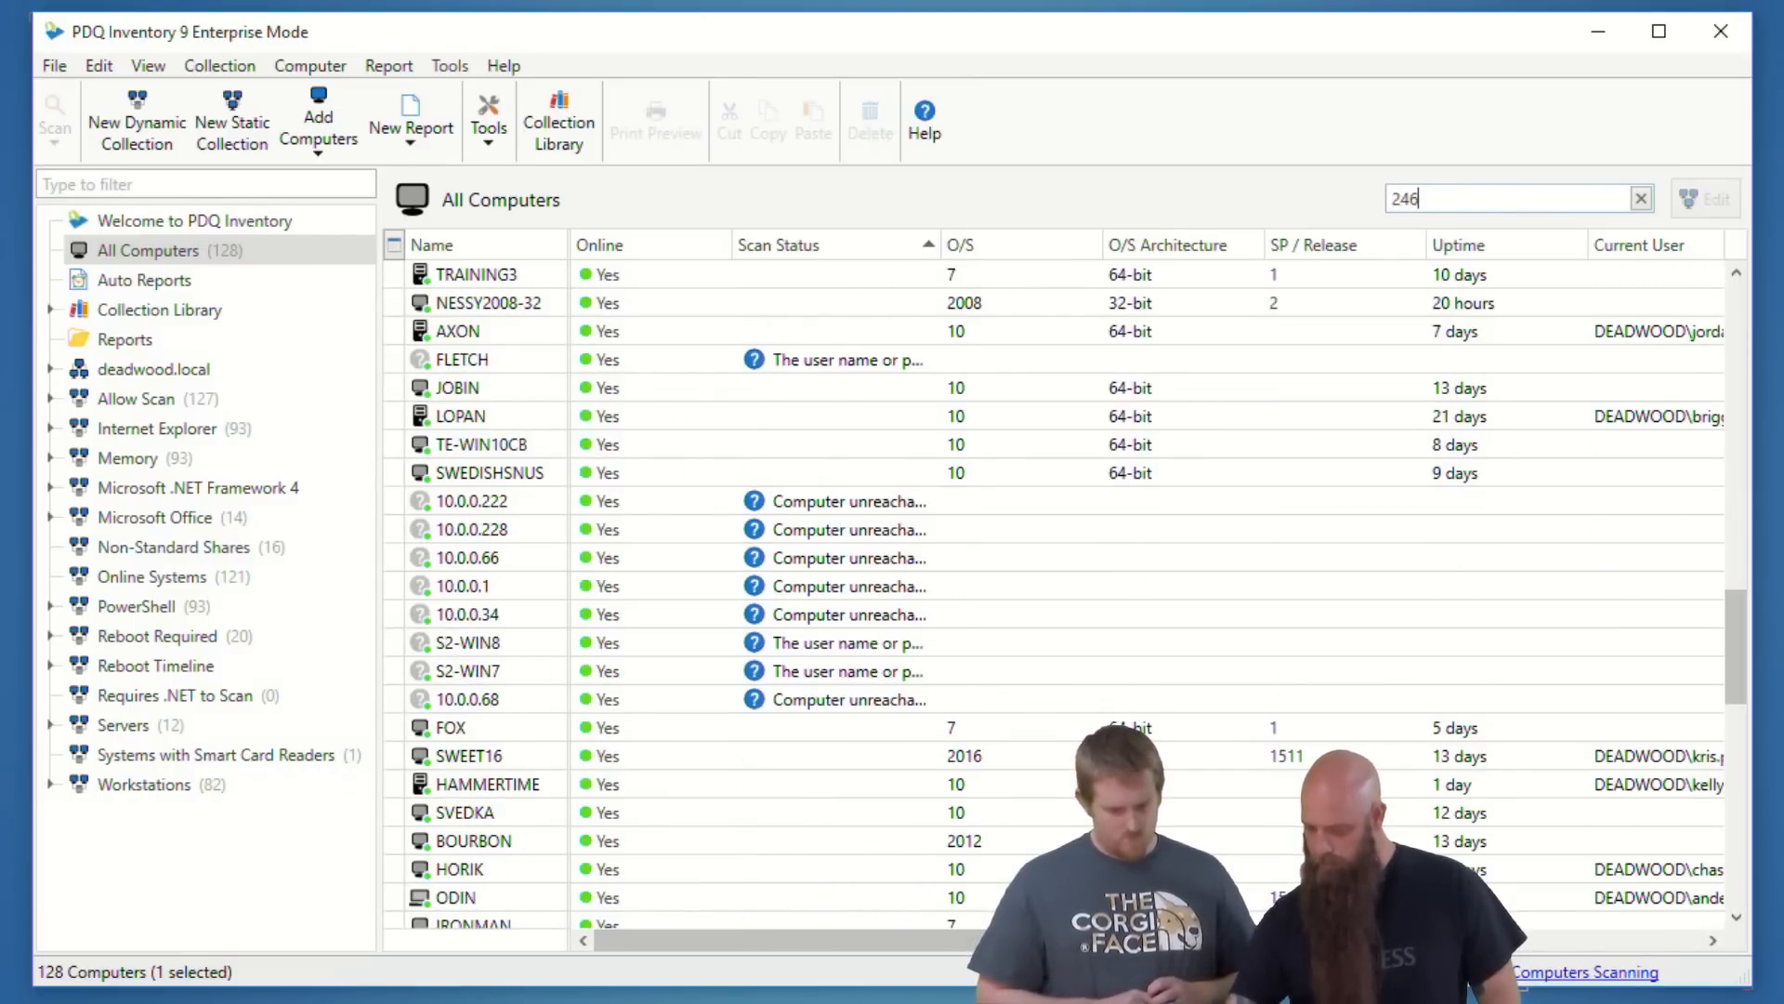
click(478, 277)
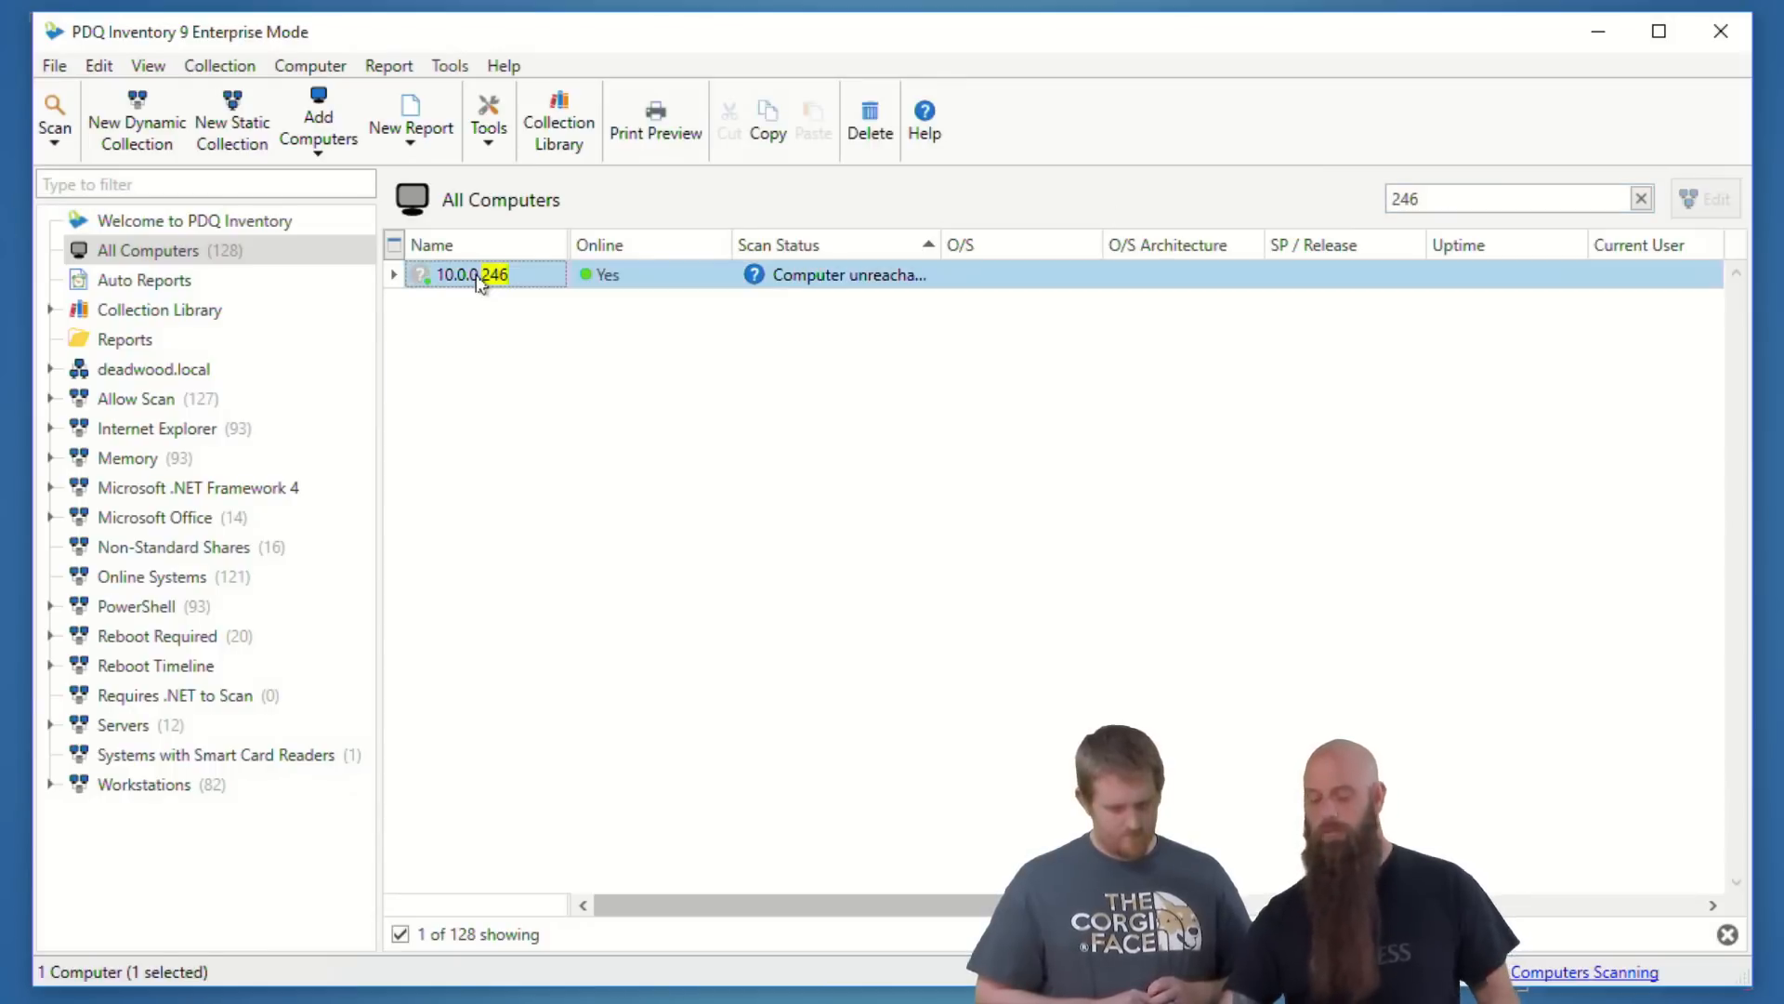
Step: Run Web Connect on 10.0.0.246 to view the device's web page, then return to PDQ Inventory
click(464, 71)
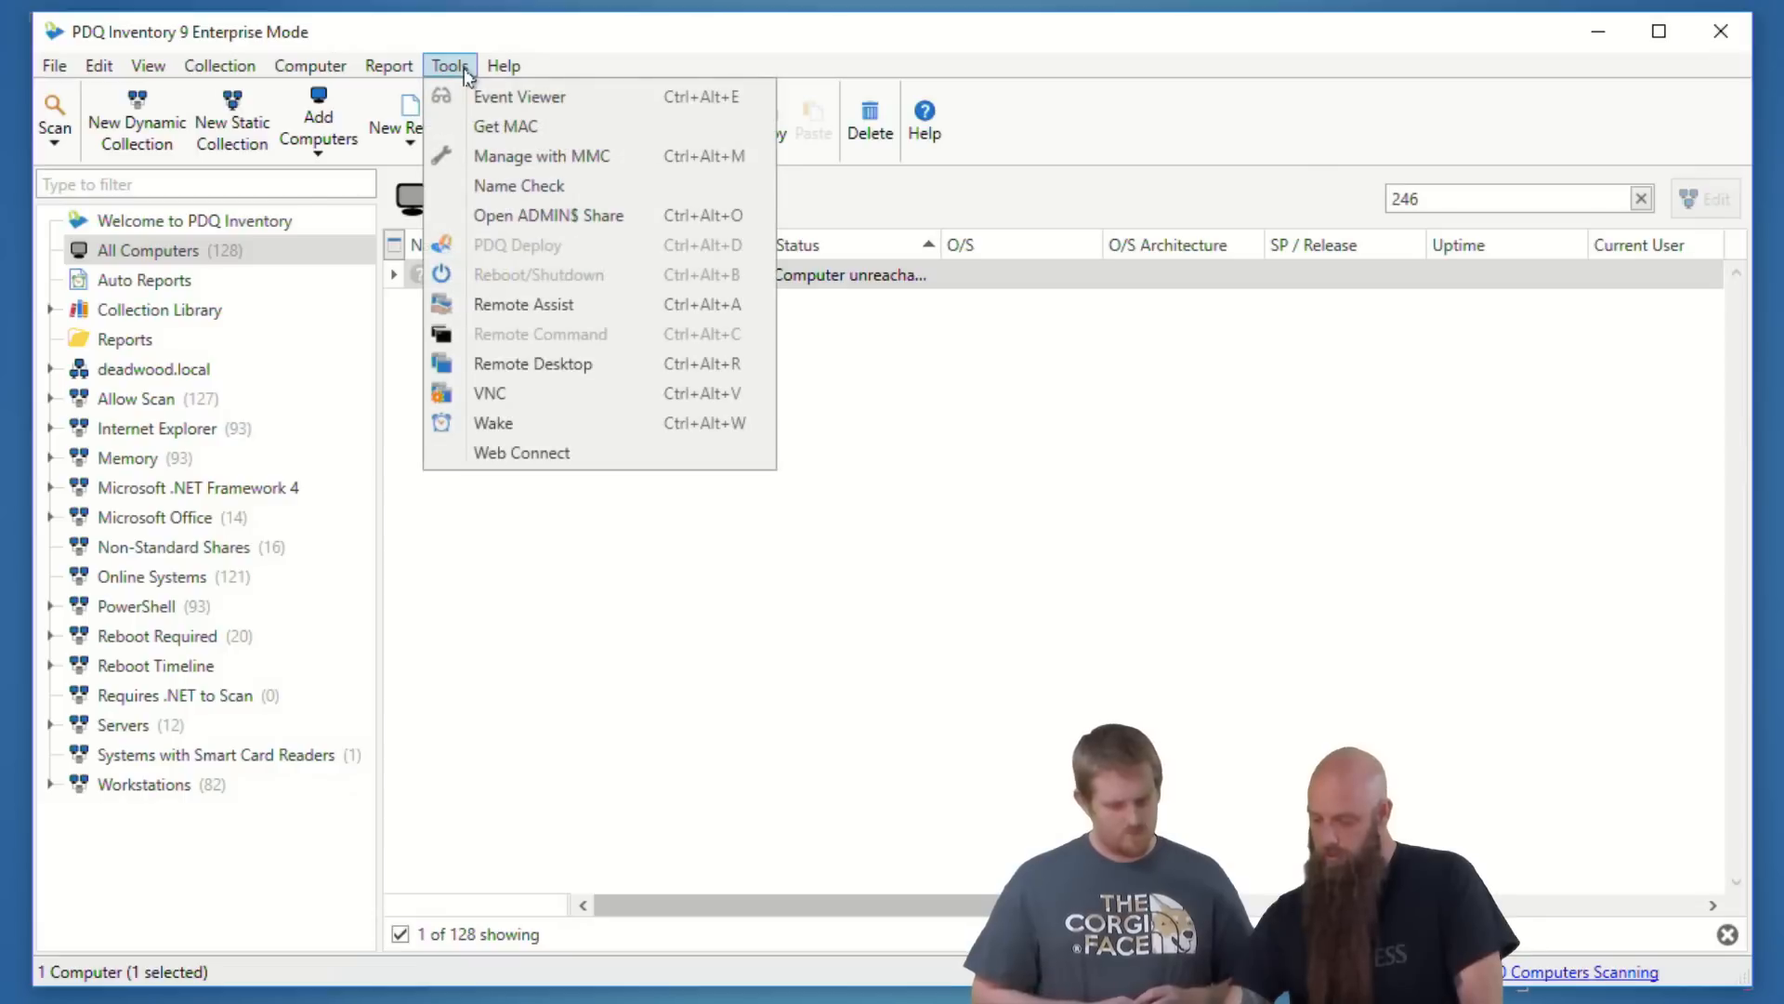
click(543, 457)
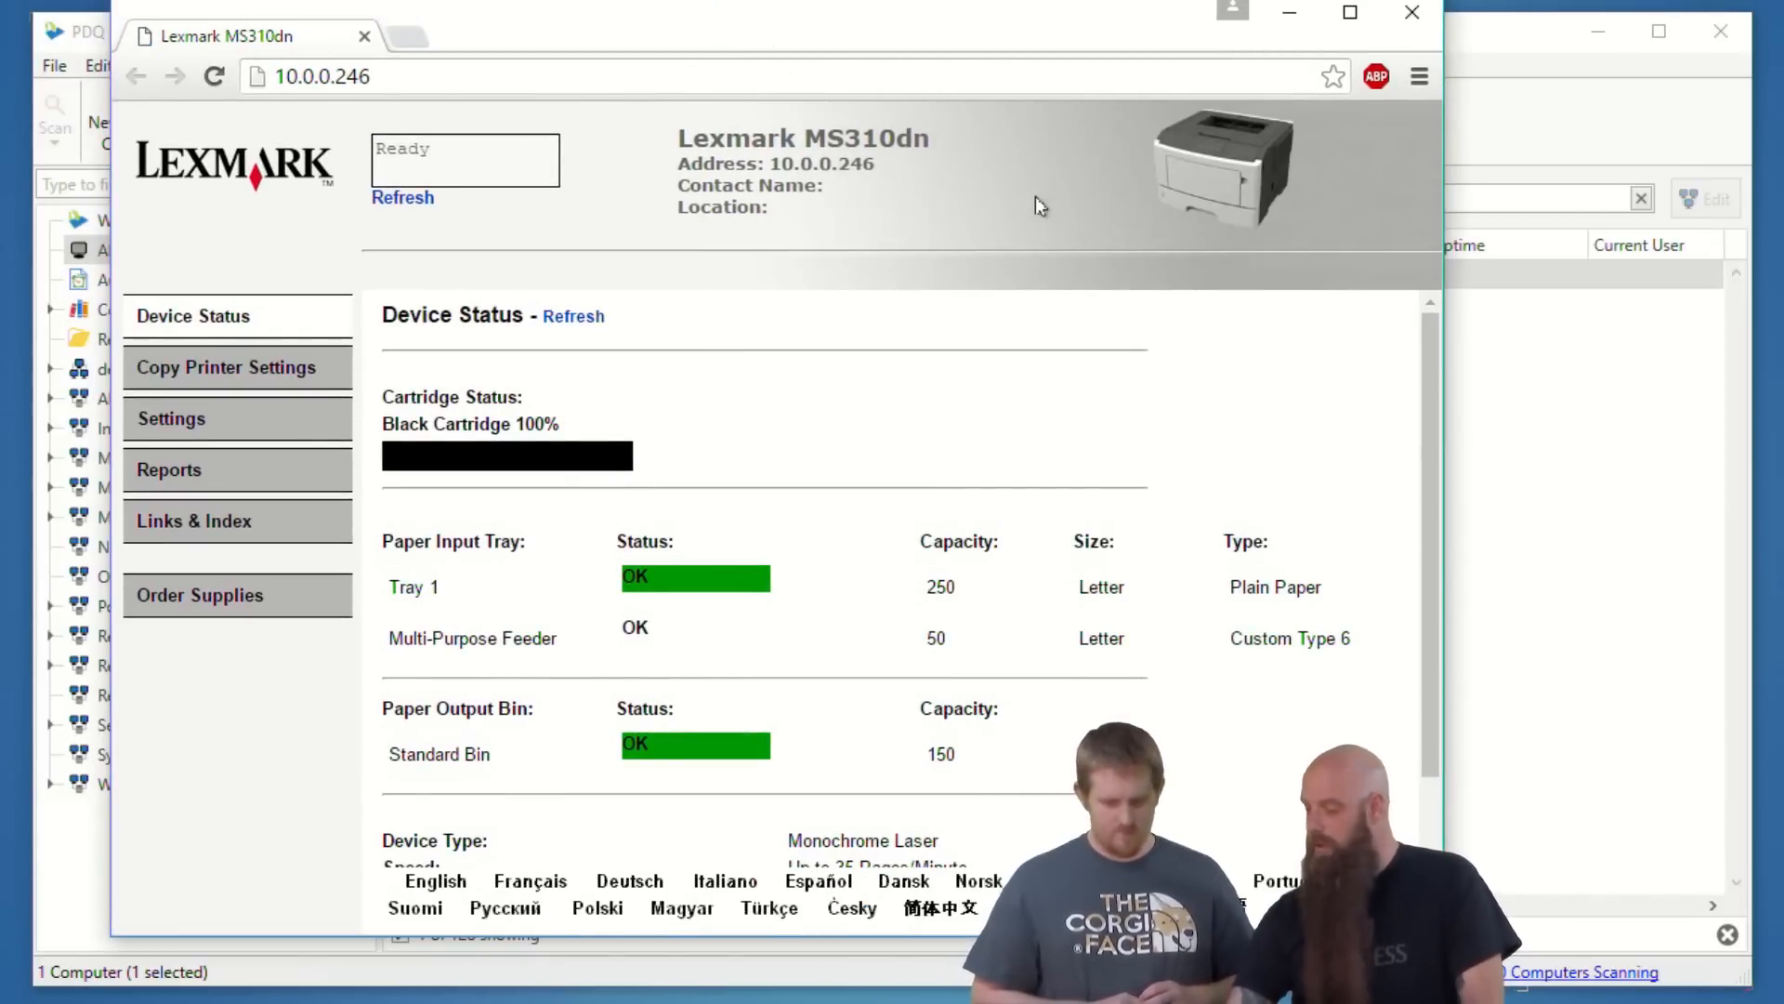
click(1487, 42)
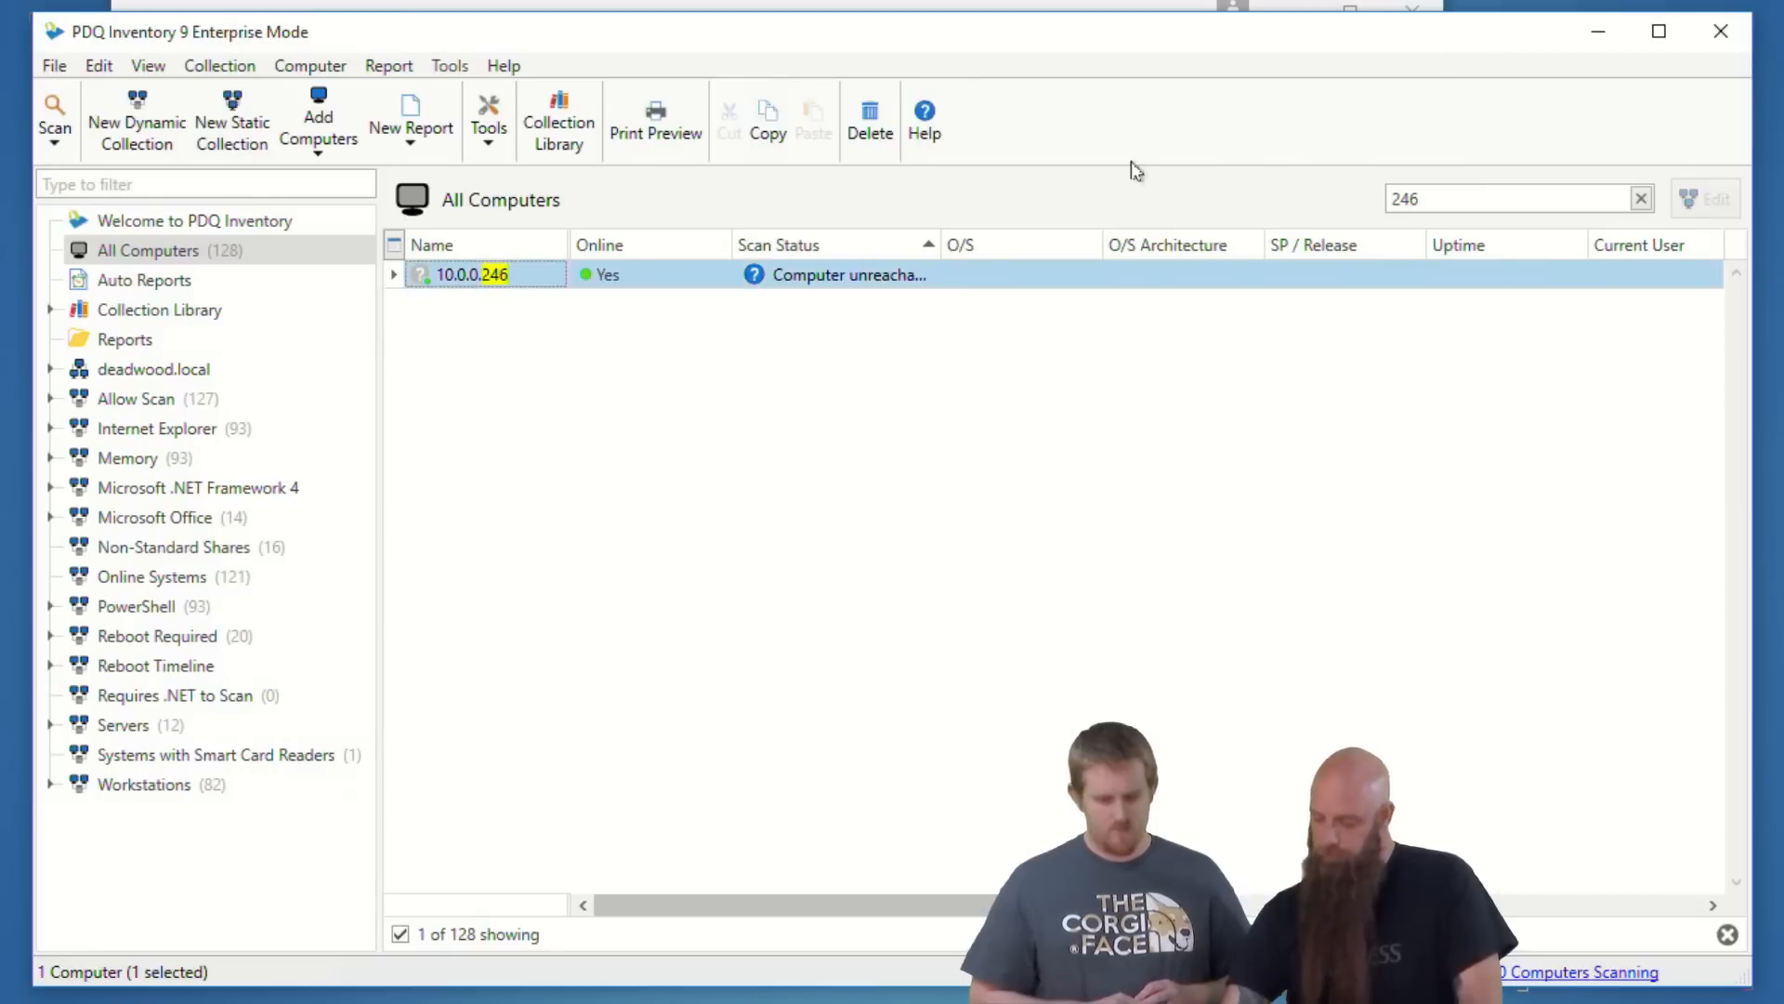
Step: Open the computer details of 10.0.0.246 and turn off Allow Scan for it
right_click(539, 279)
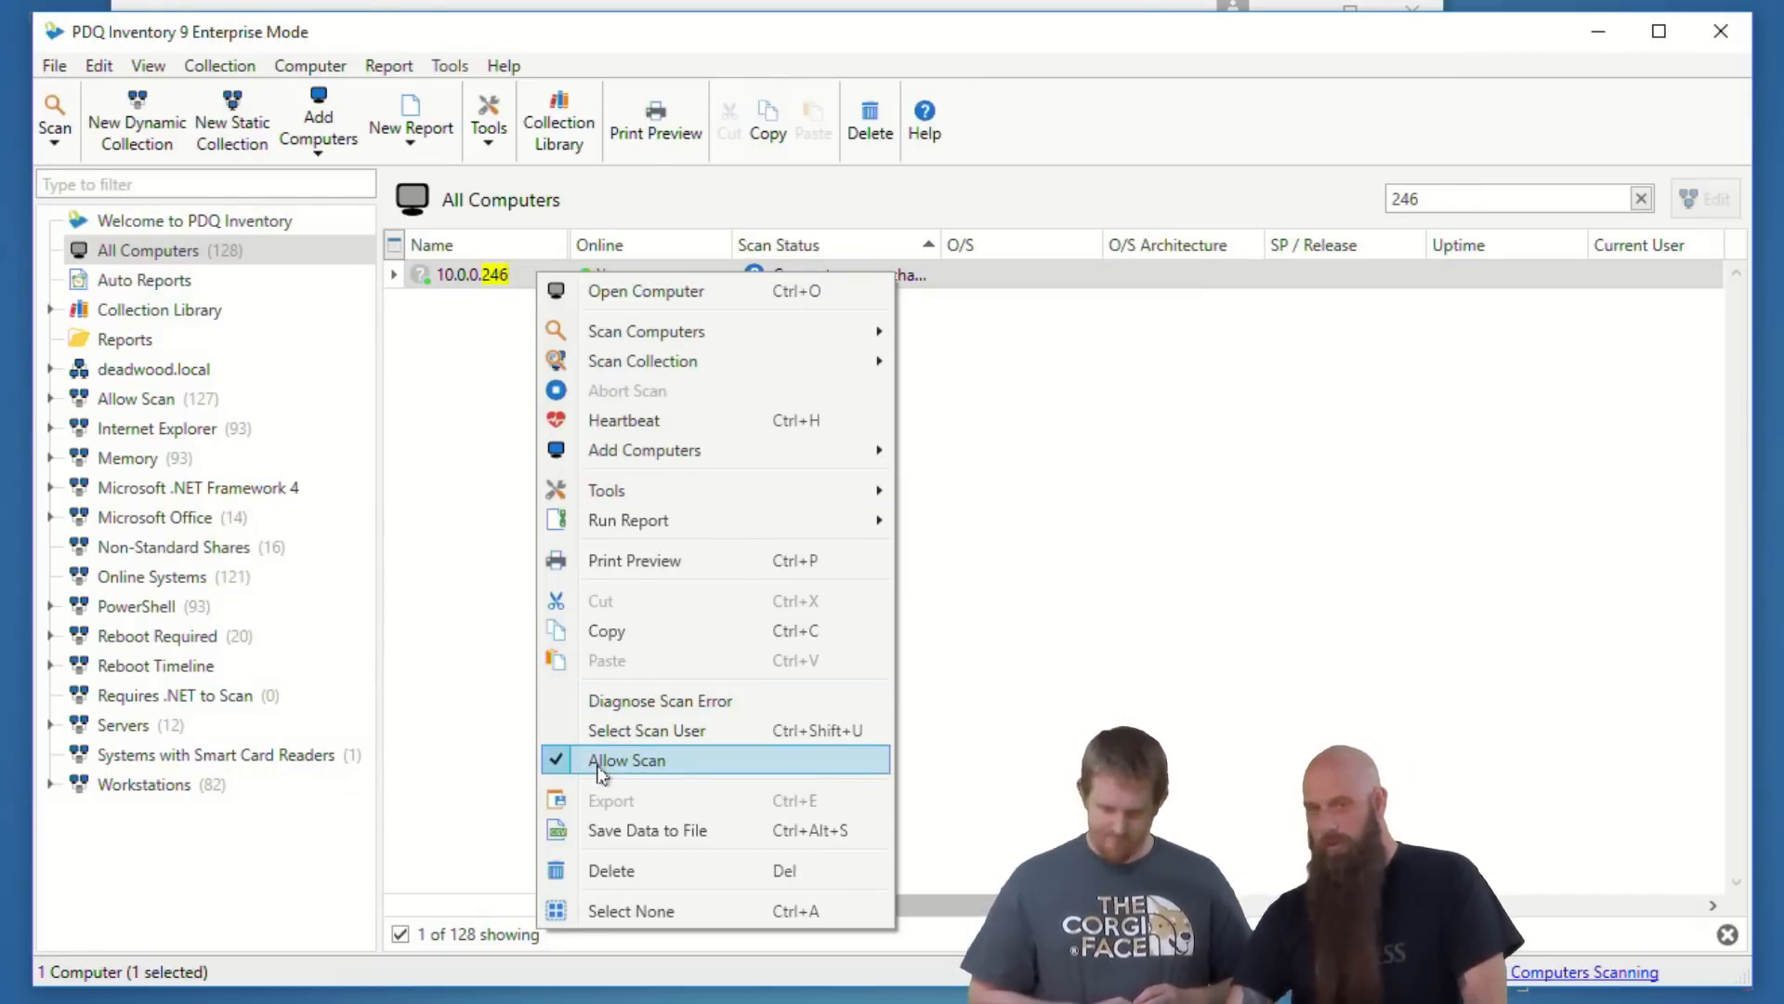
click(458, 281)
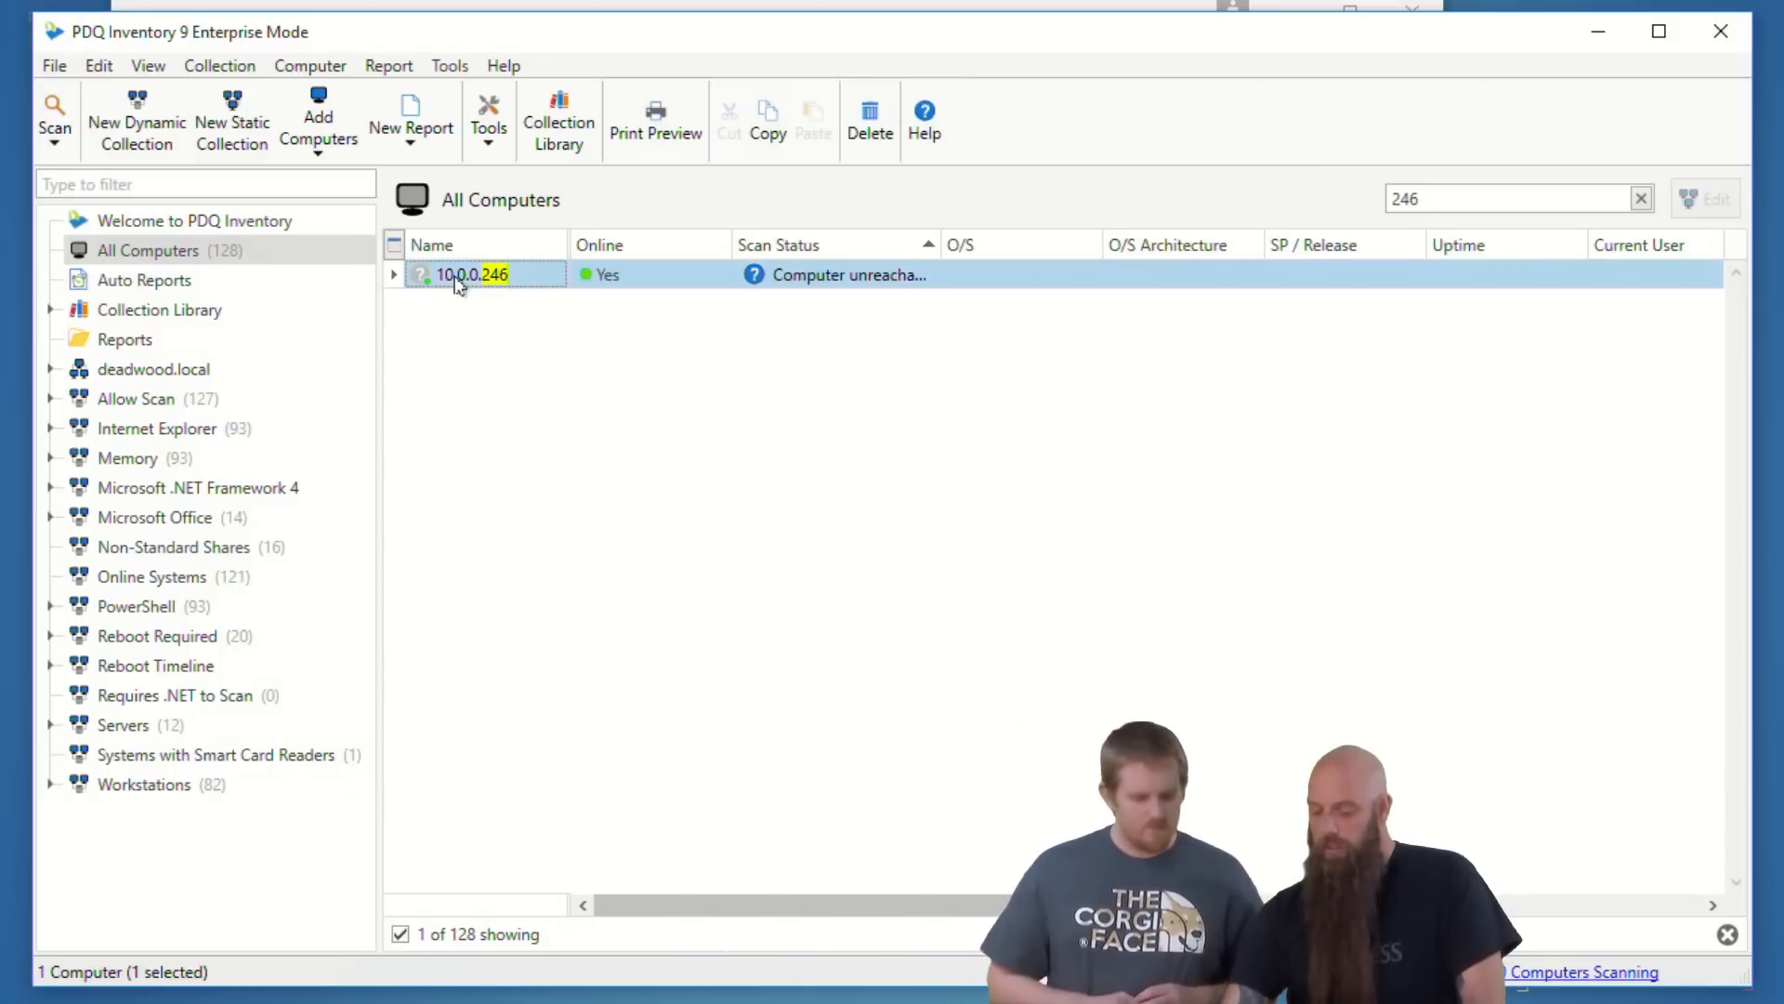
double_click(458, 278)
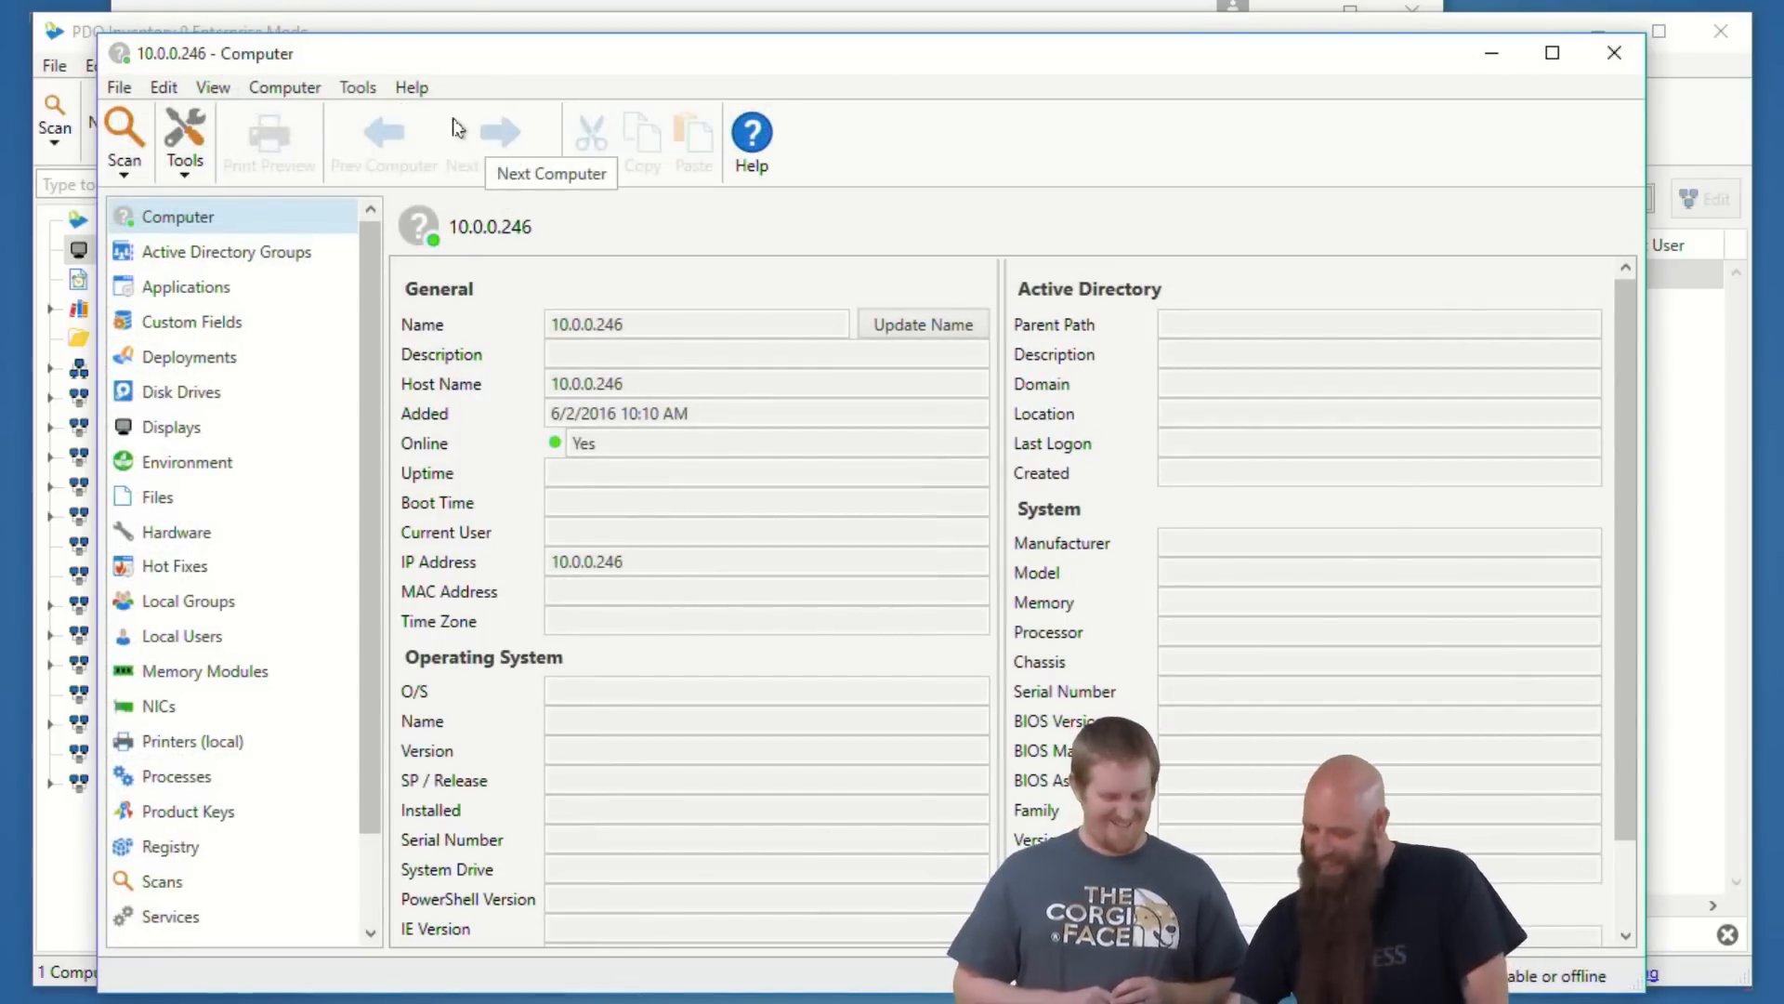
click(272, 93)
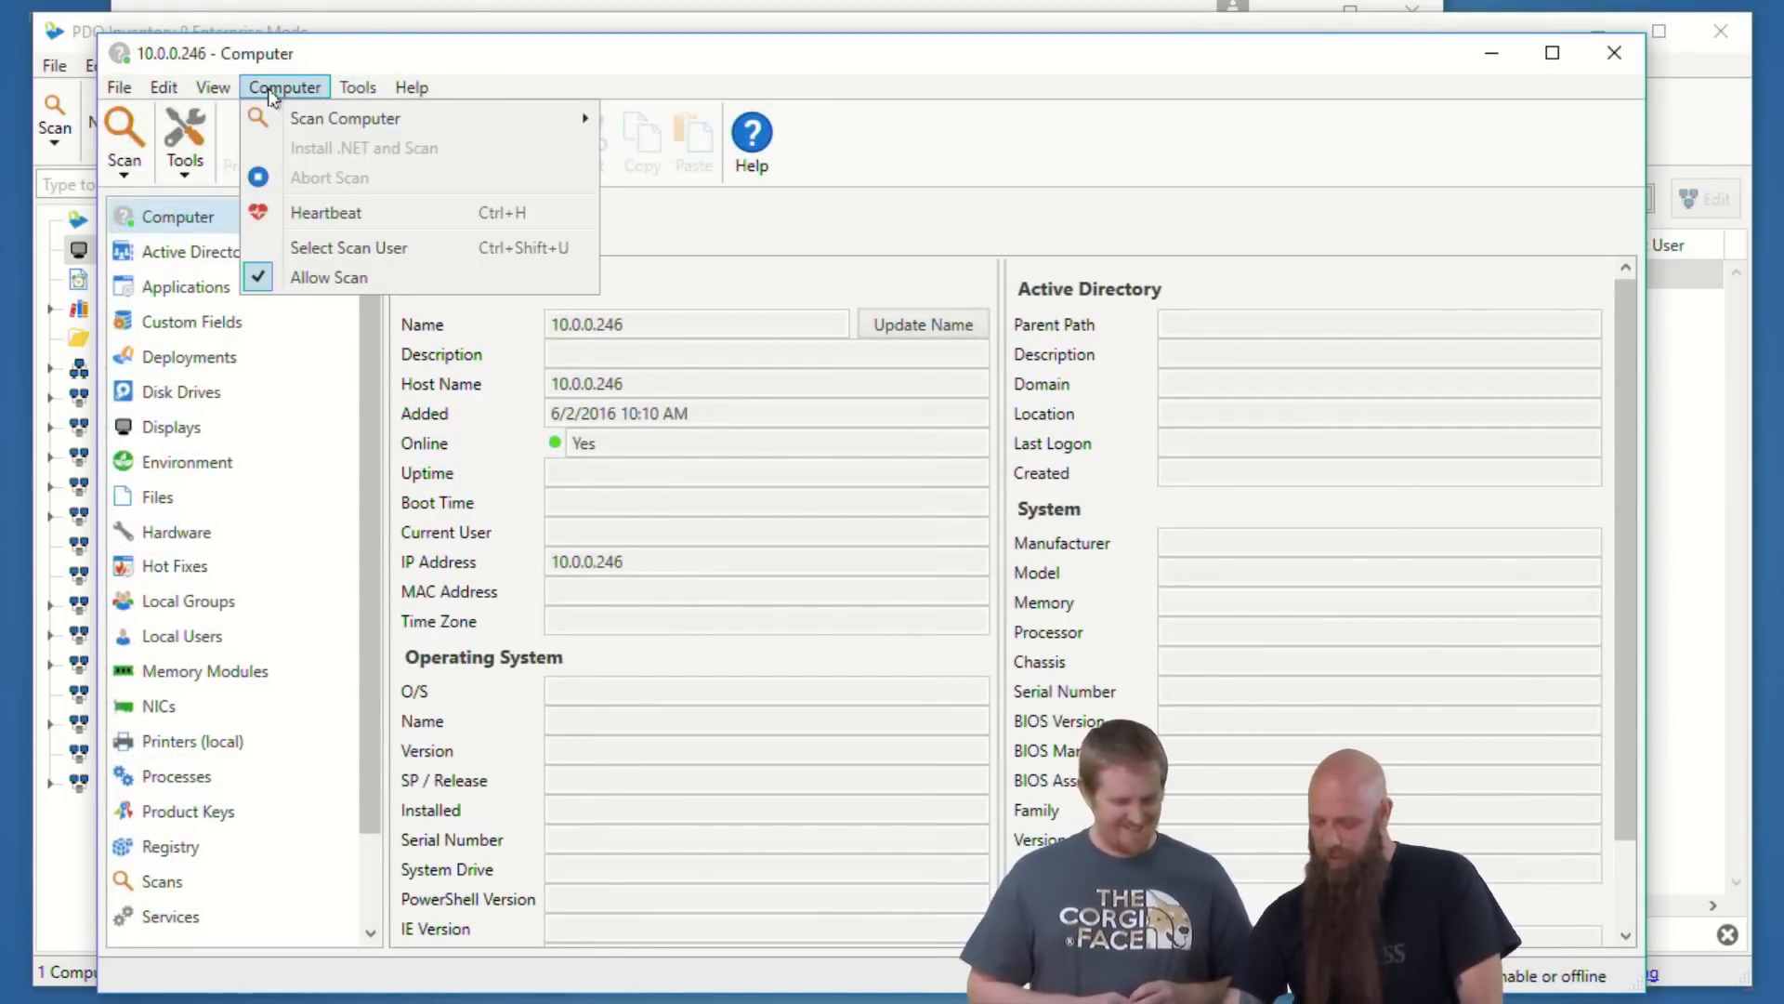
click(299, 288)
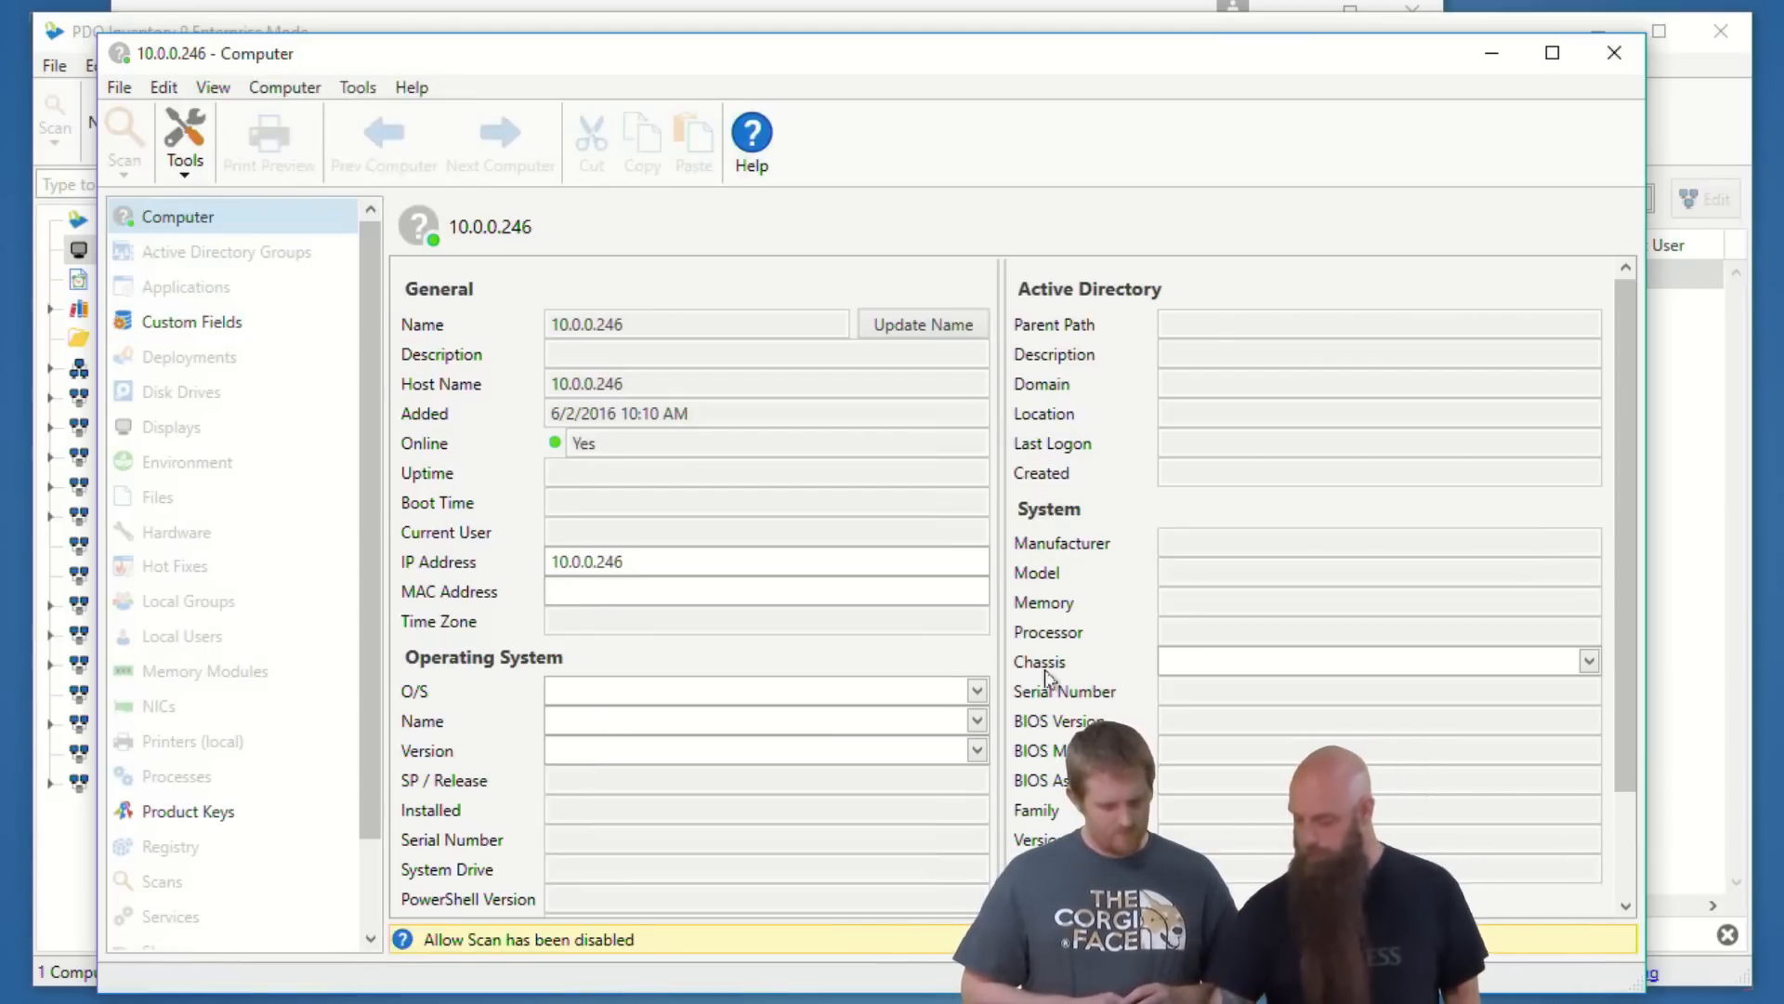
Step: Set the Chassis of 10.0.0.246 to Printer and its O/S to Lexmark, then close the computer details
click(1212, 665)
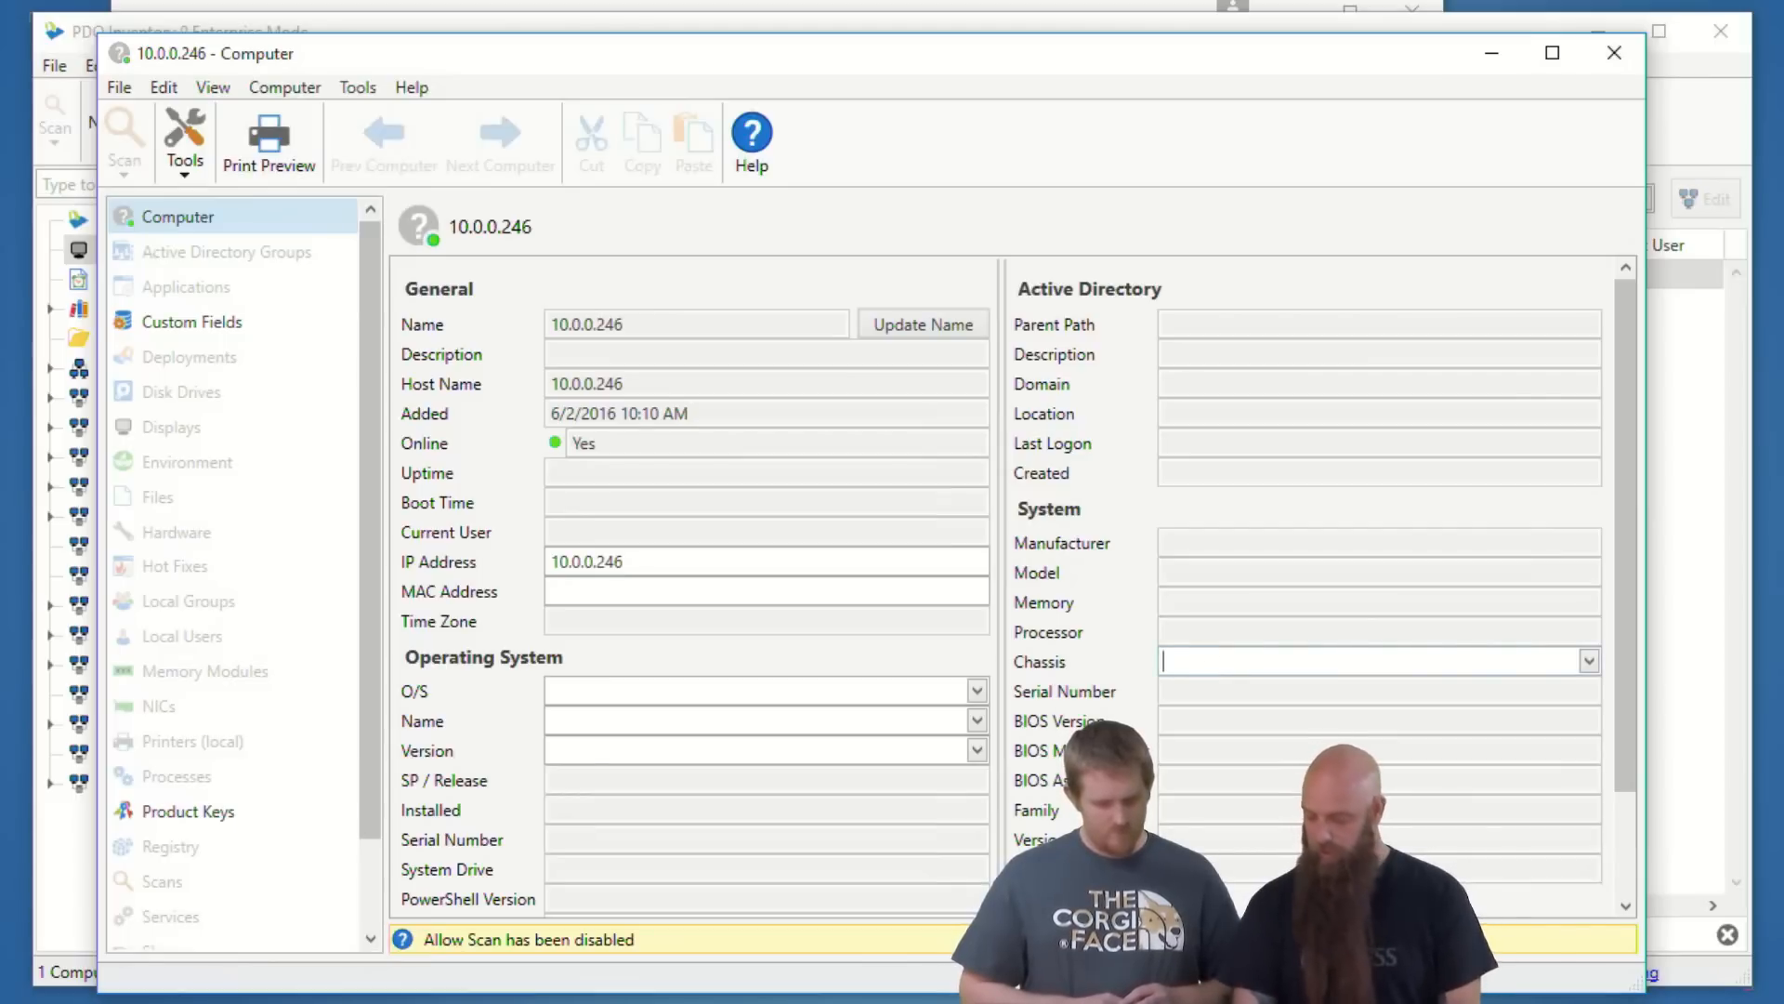
text(Printer)
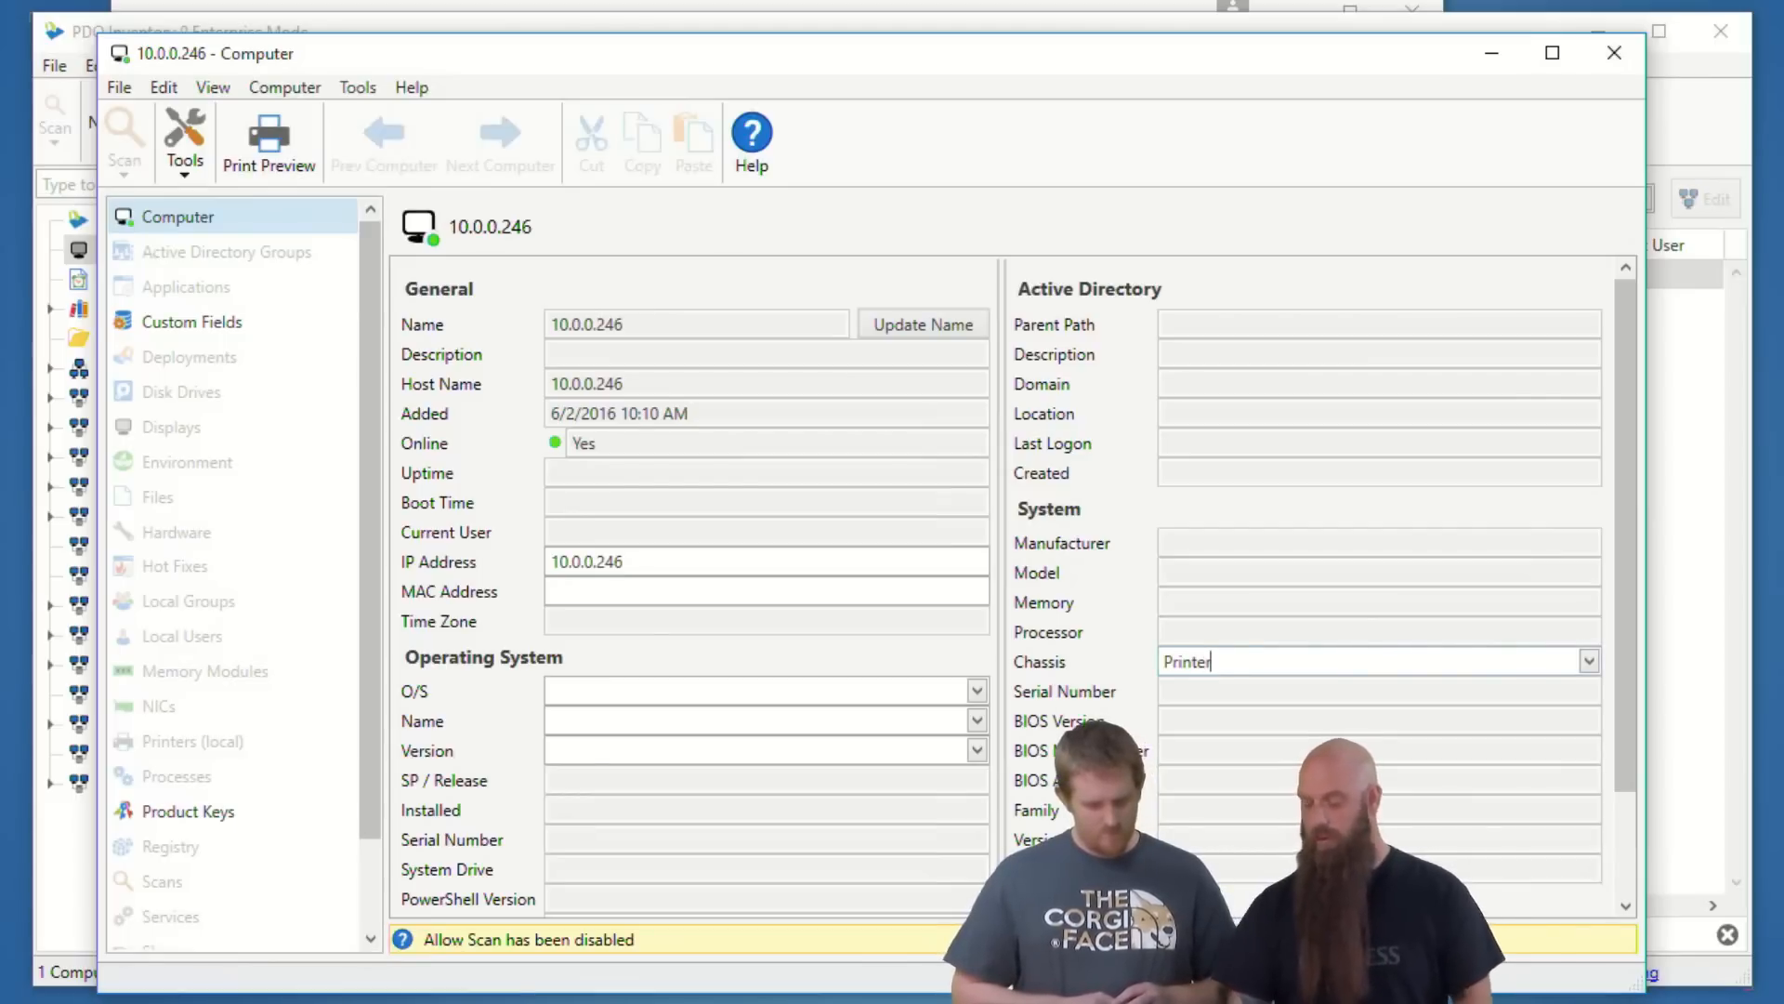
click(595, 695)
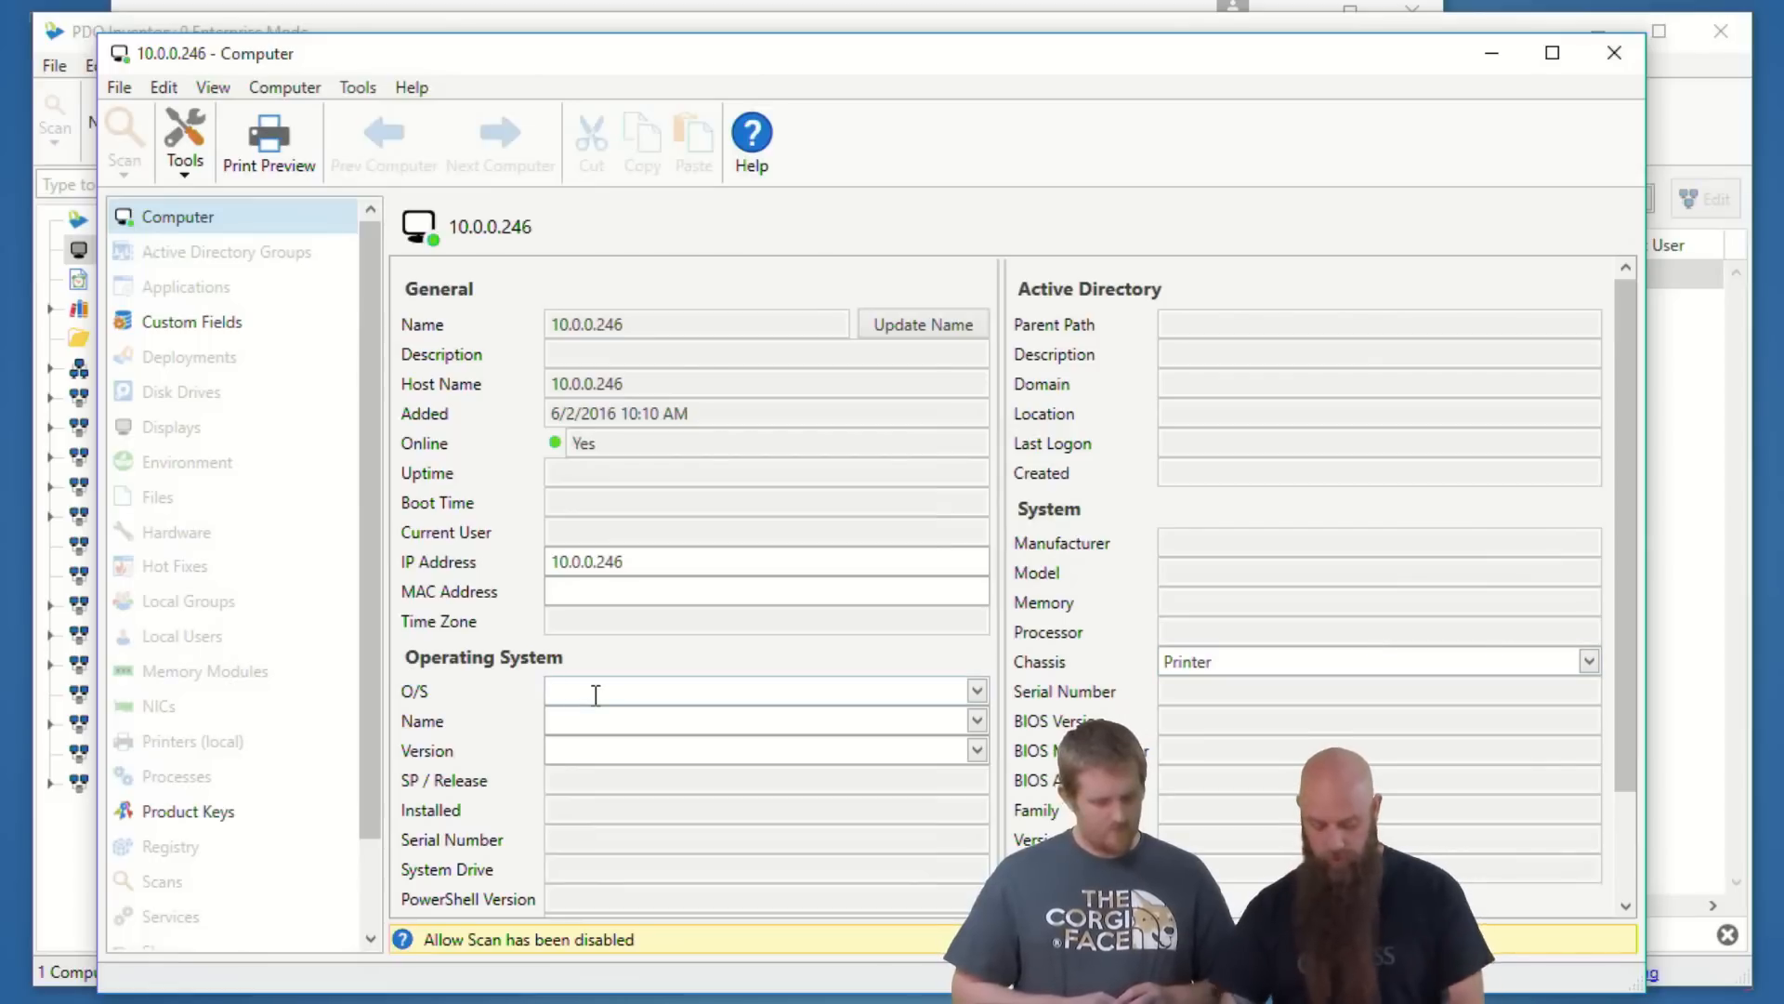
text(Lexmark)
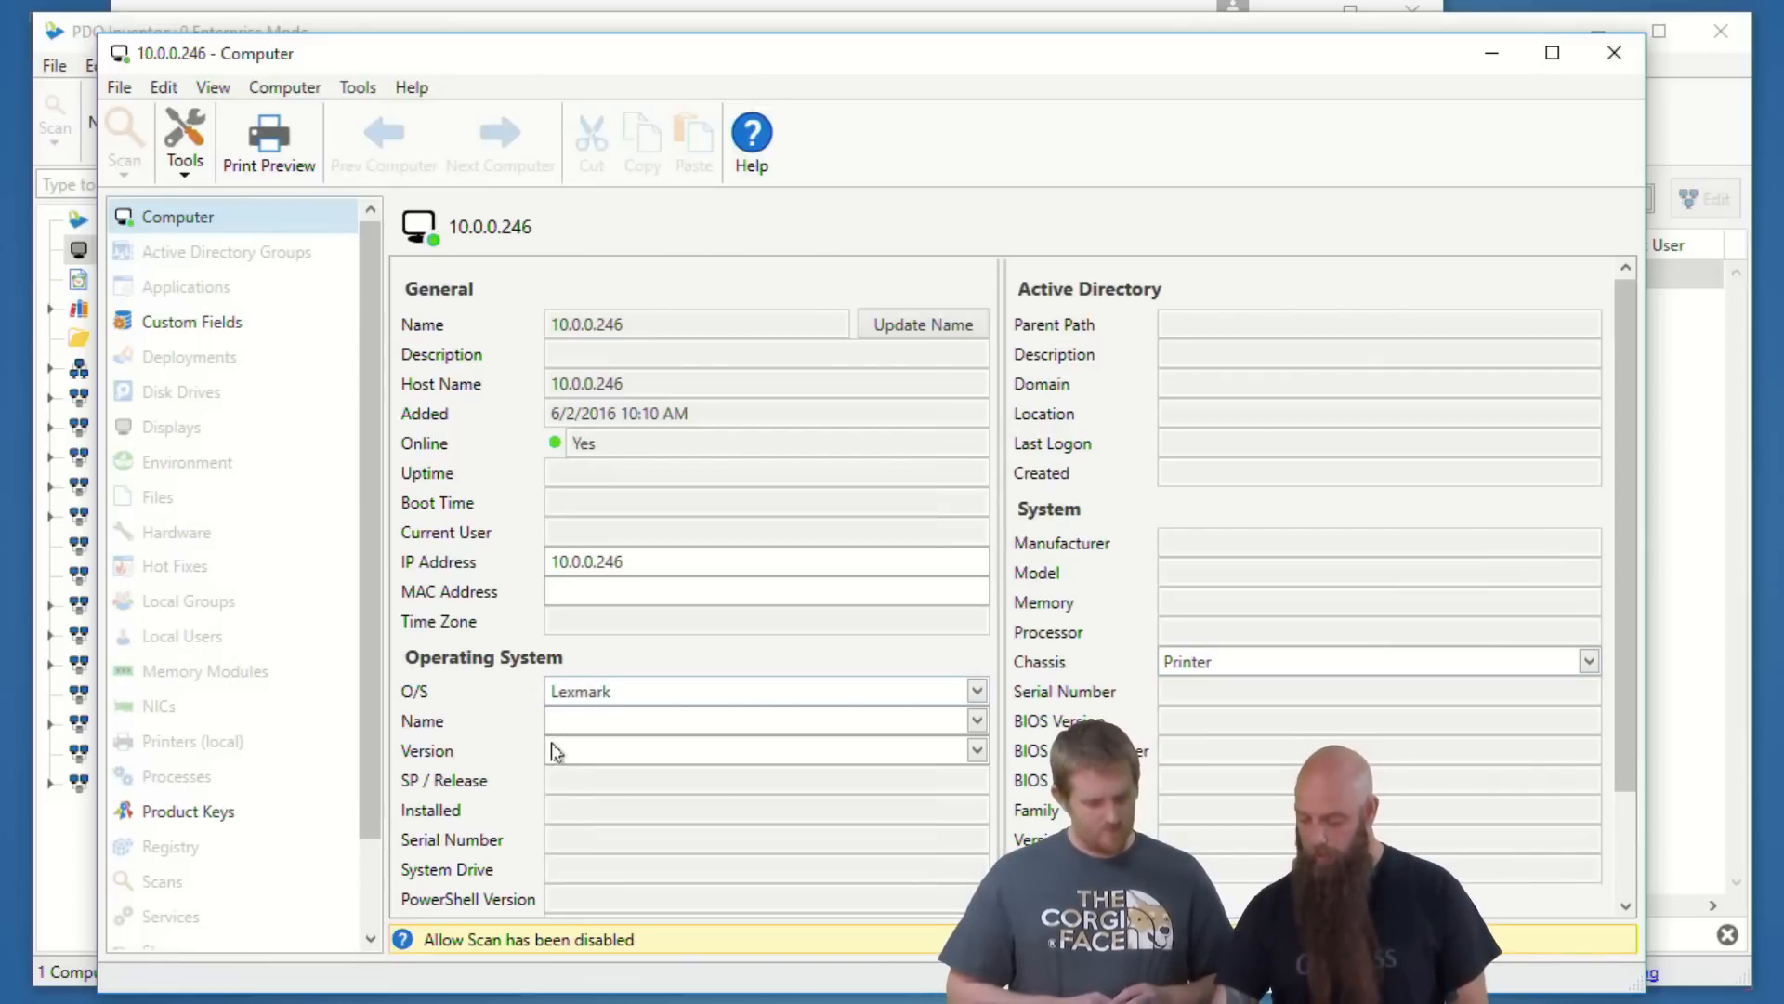
scroll(585, 762, down, 2)
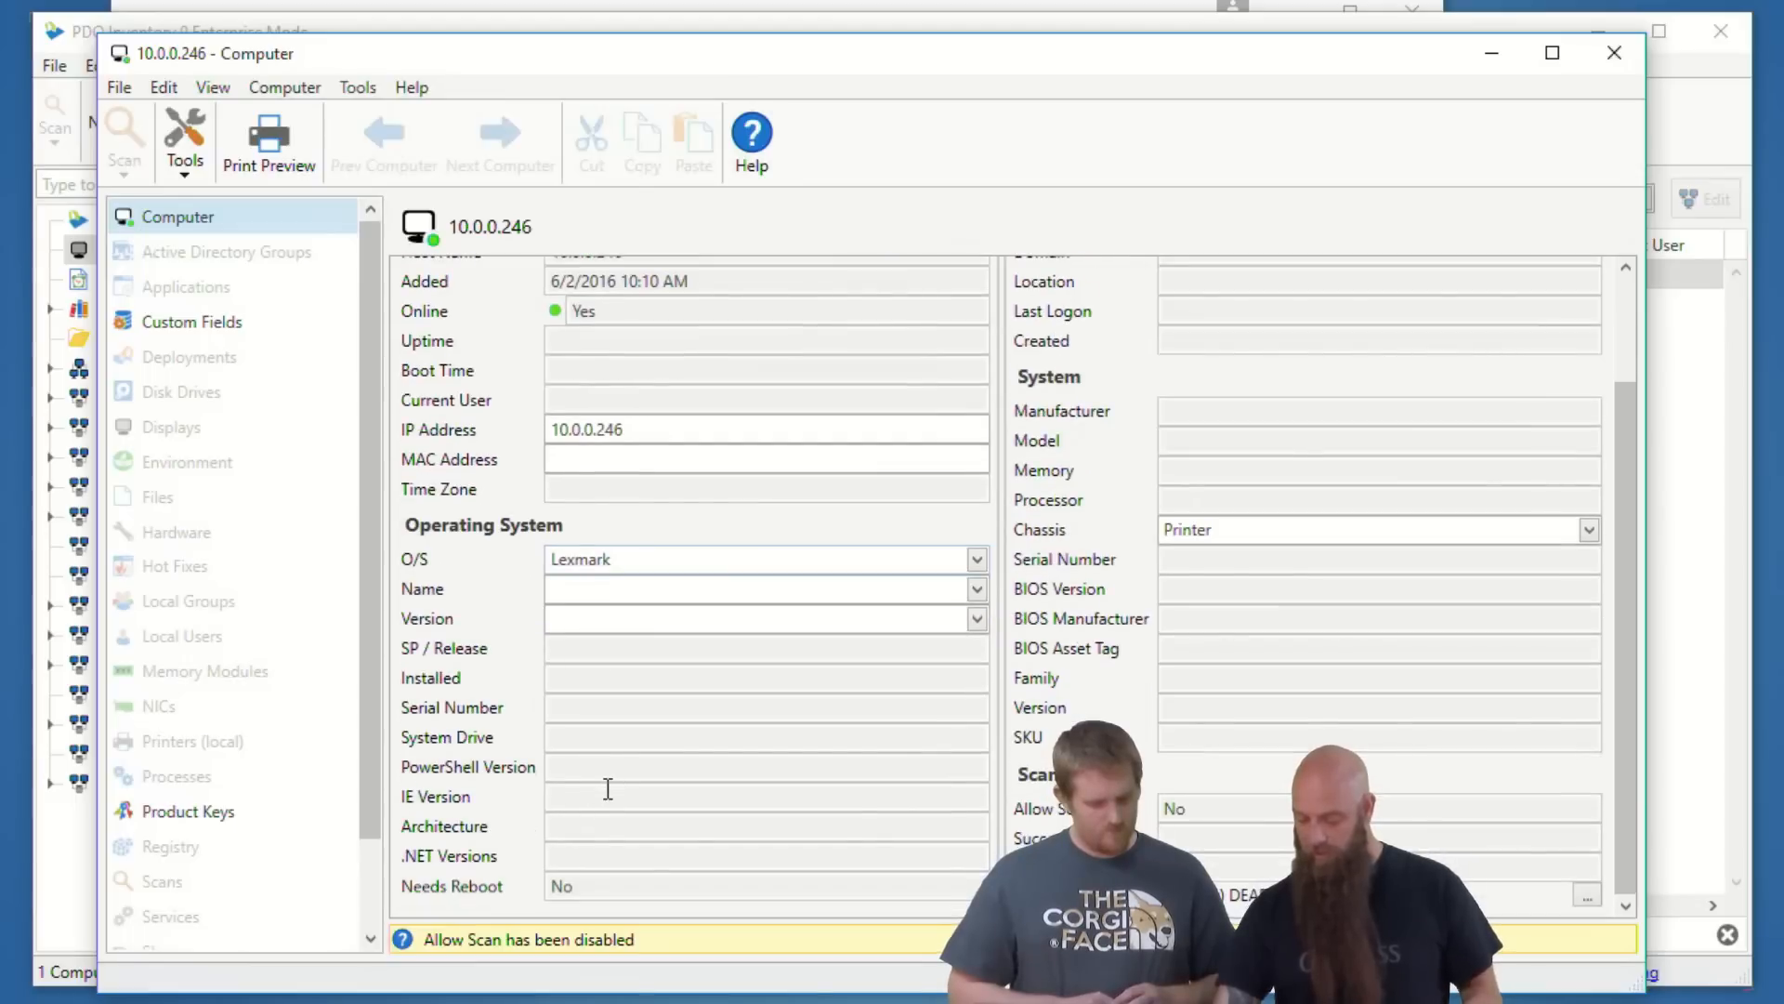
scroll(609, 796, up, 2)
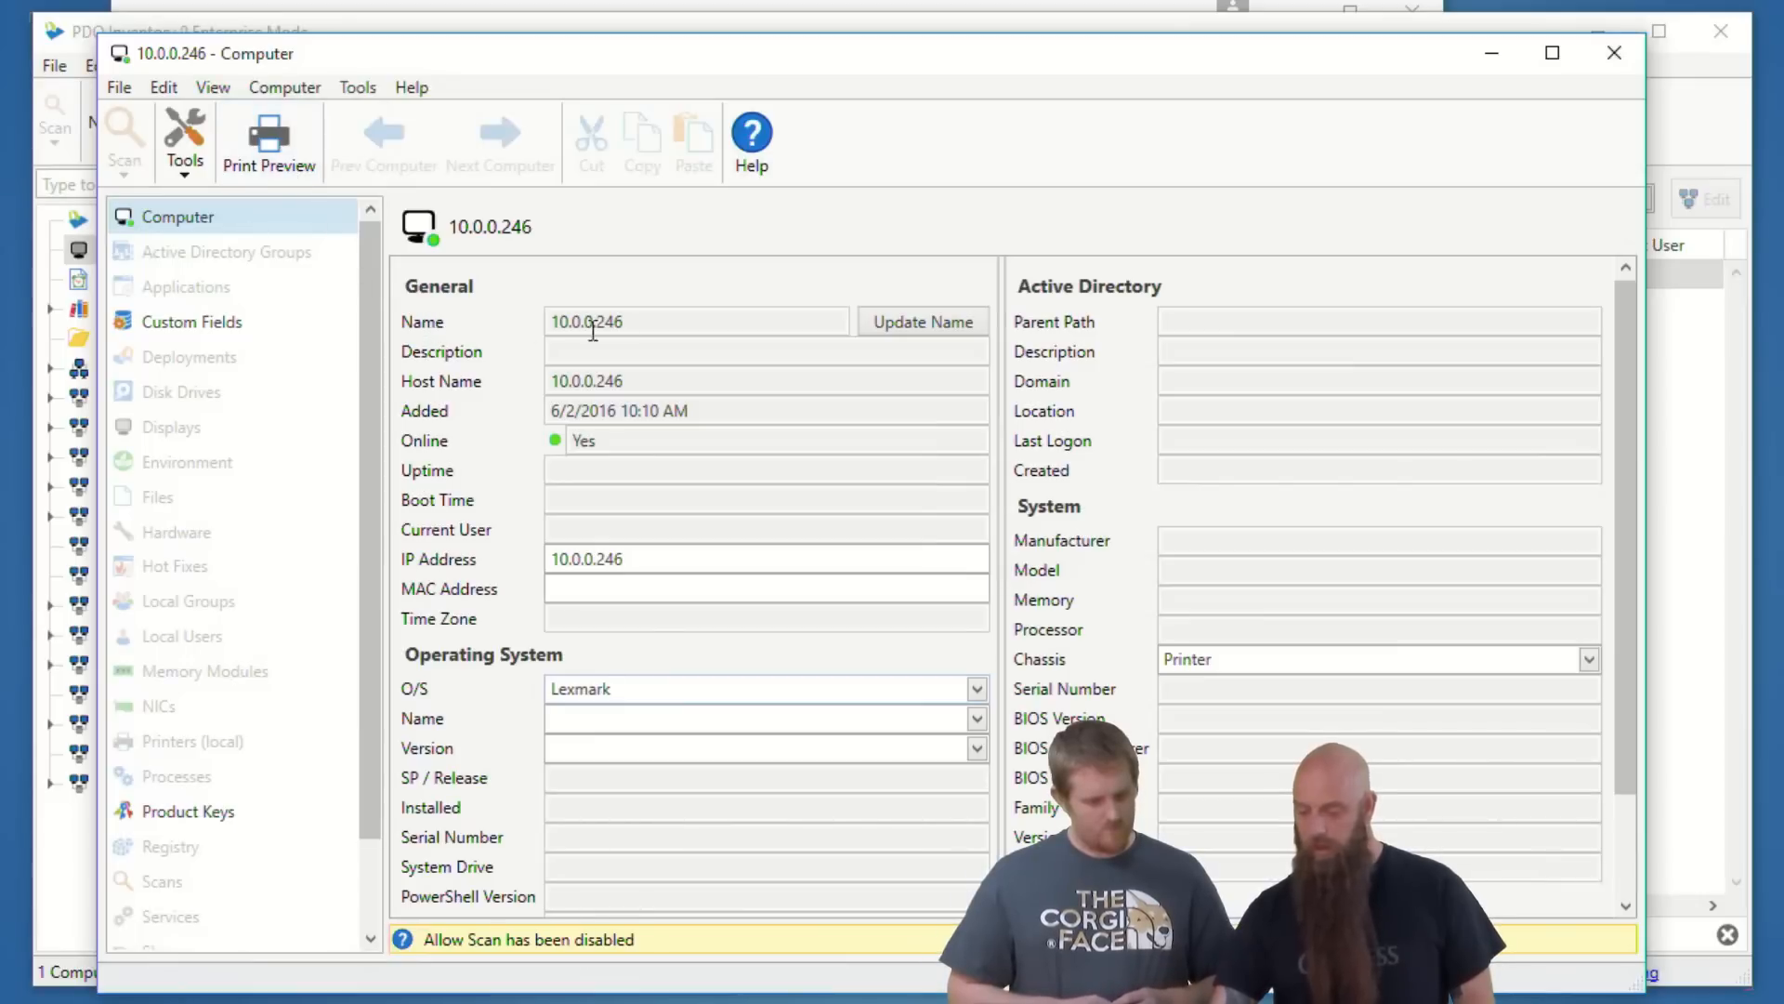
click(1613, 52)
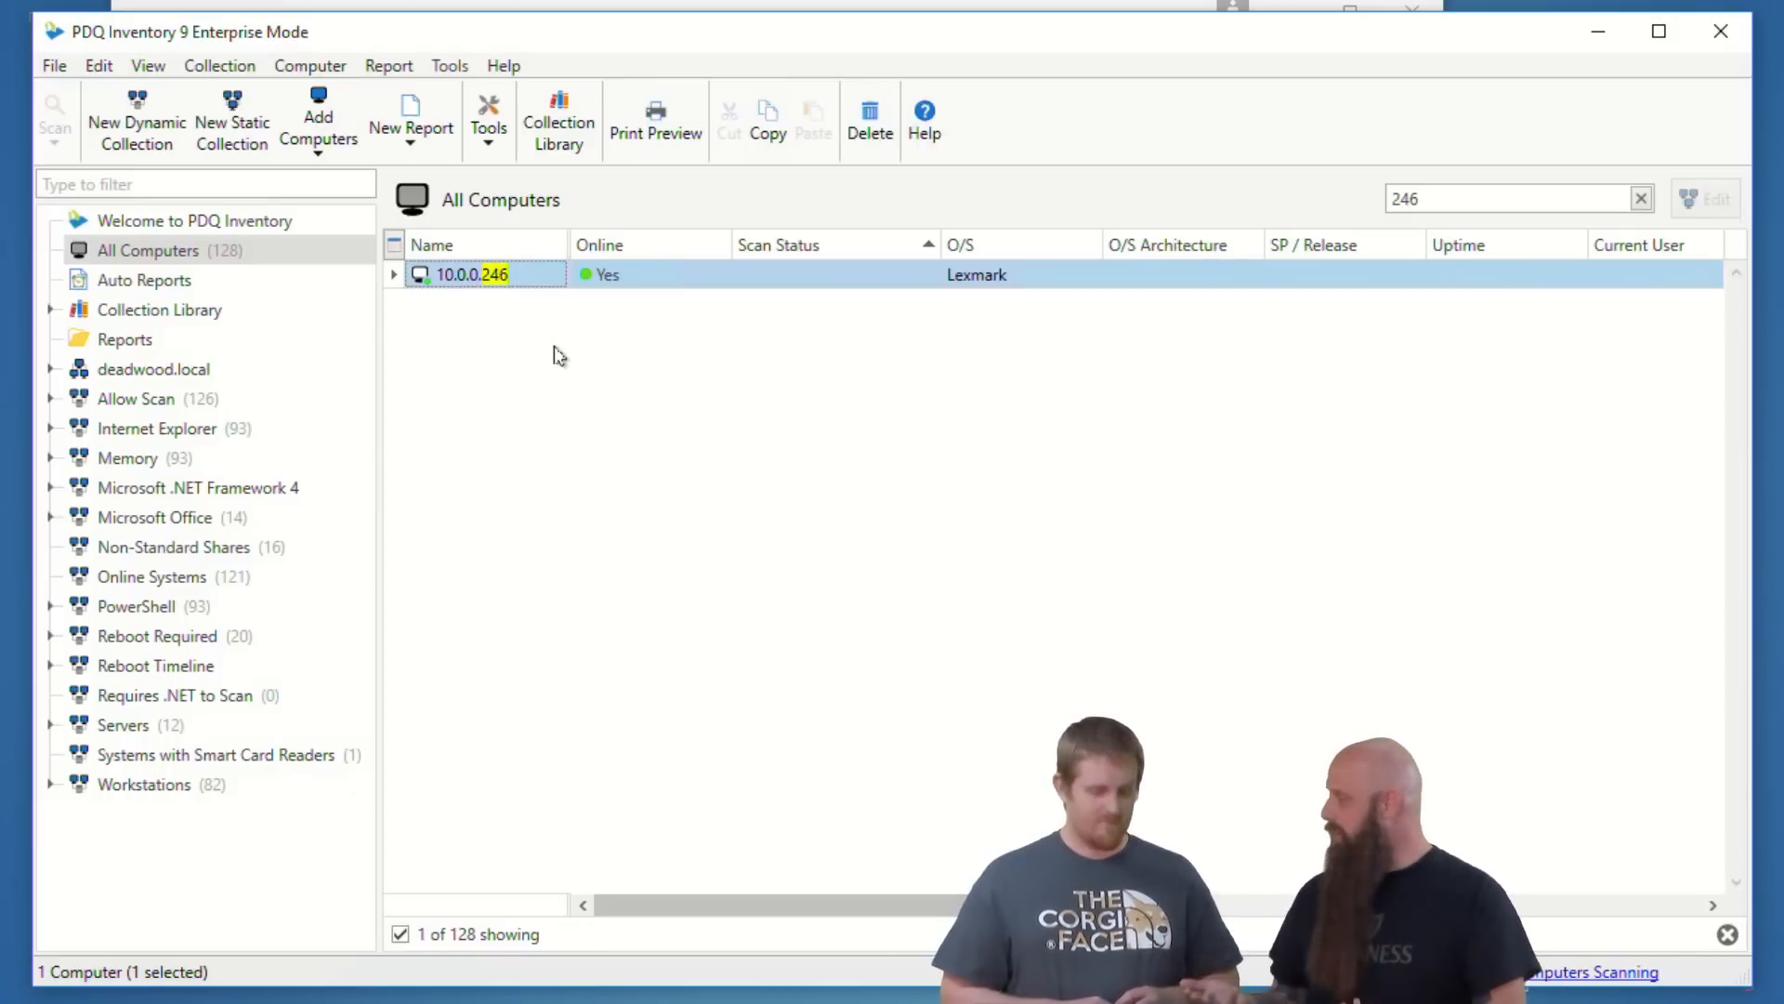
Step: Bring the Lexmark printer's web page back to the front and close the browser window
click(464, 2)
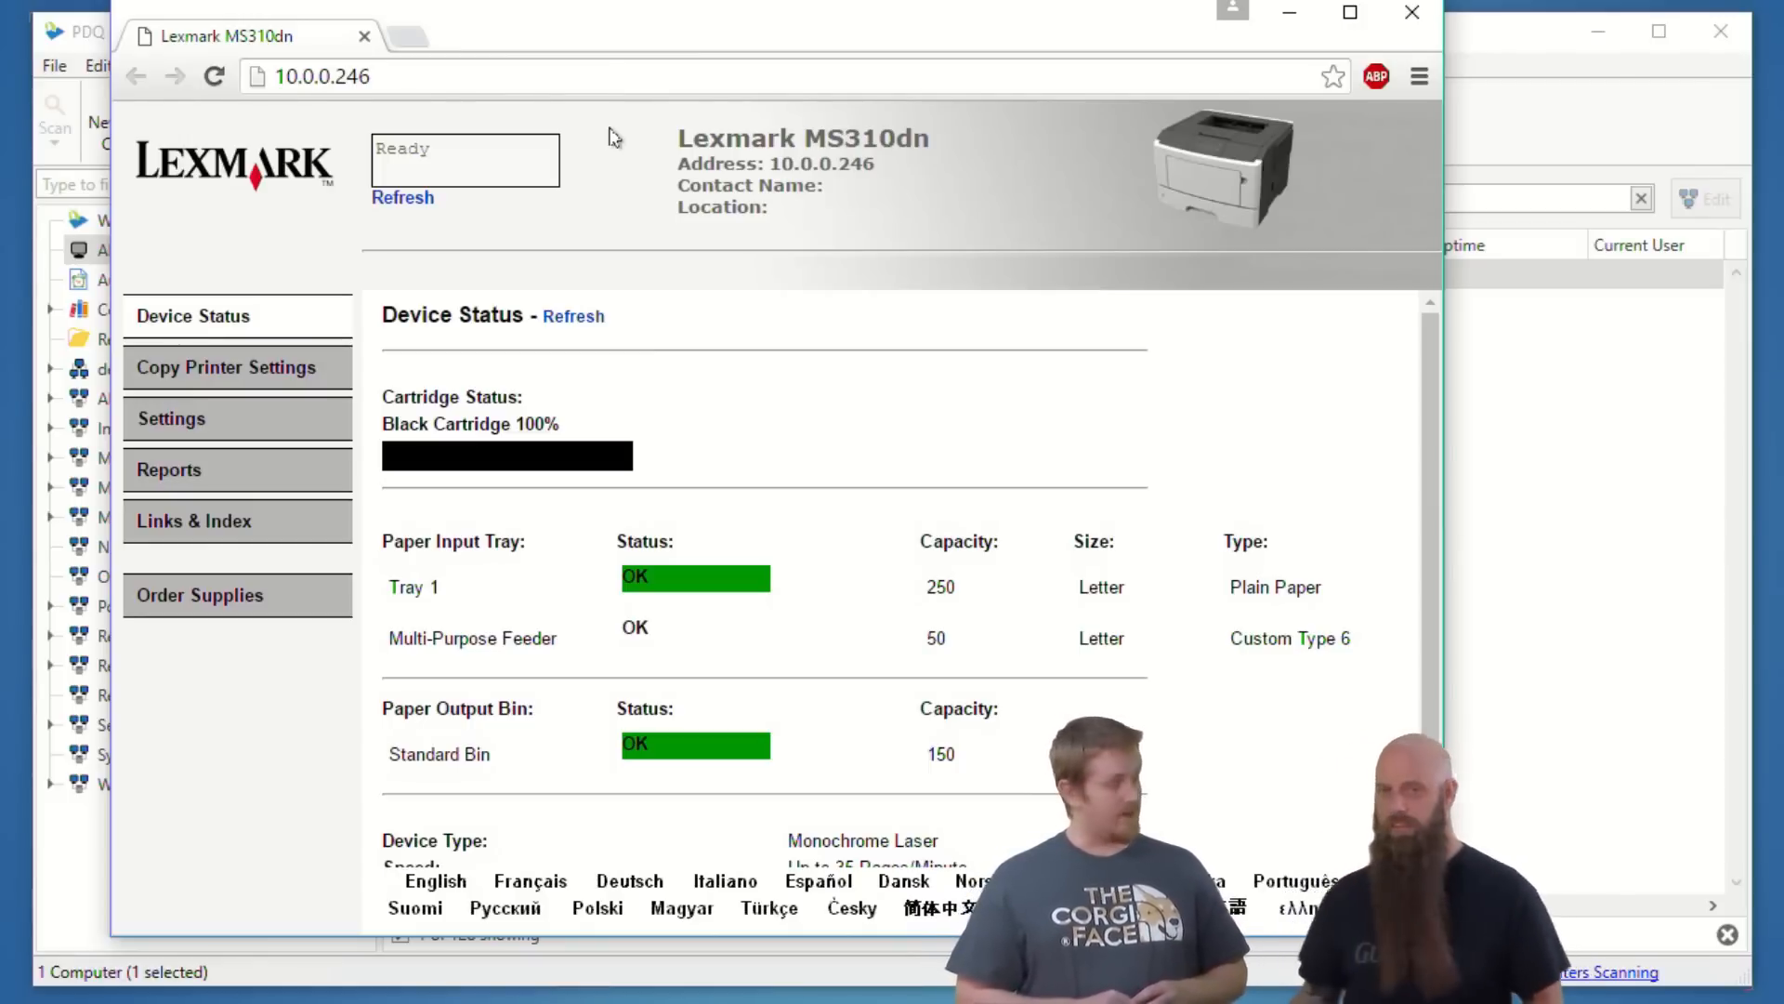
click(1409, 12)
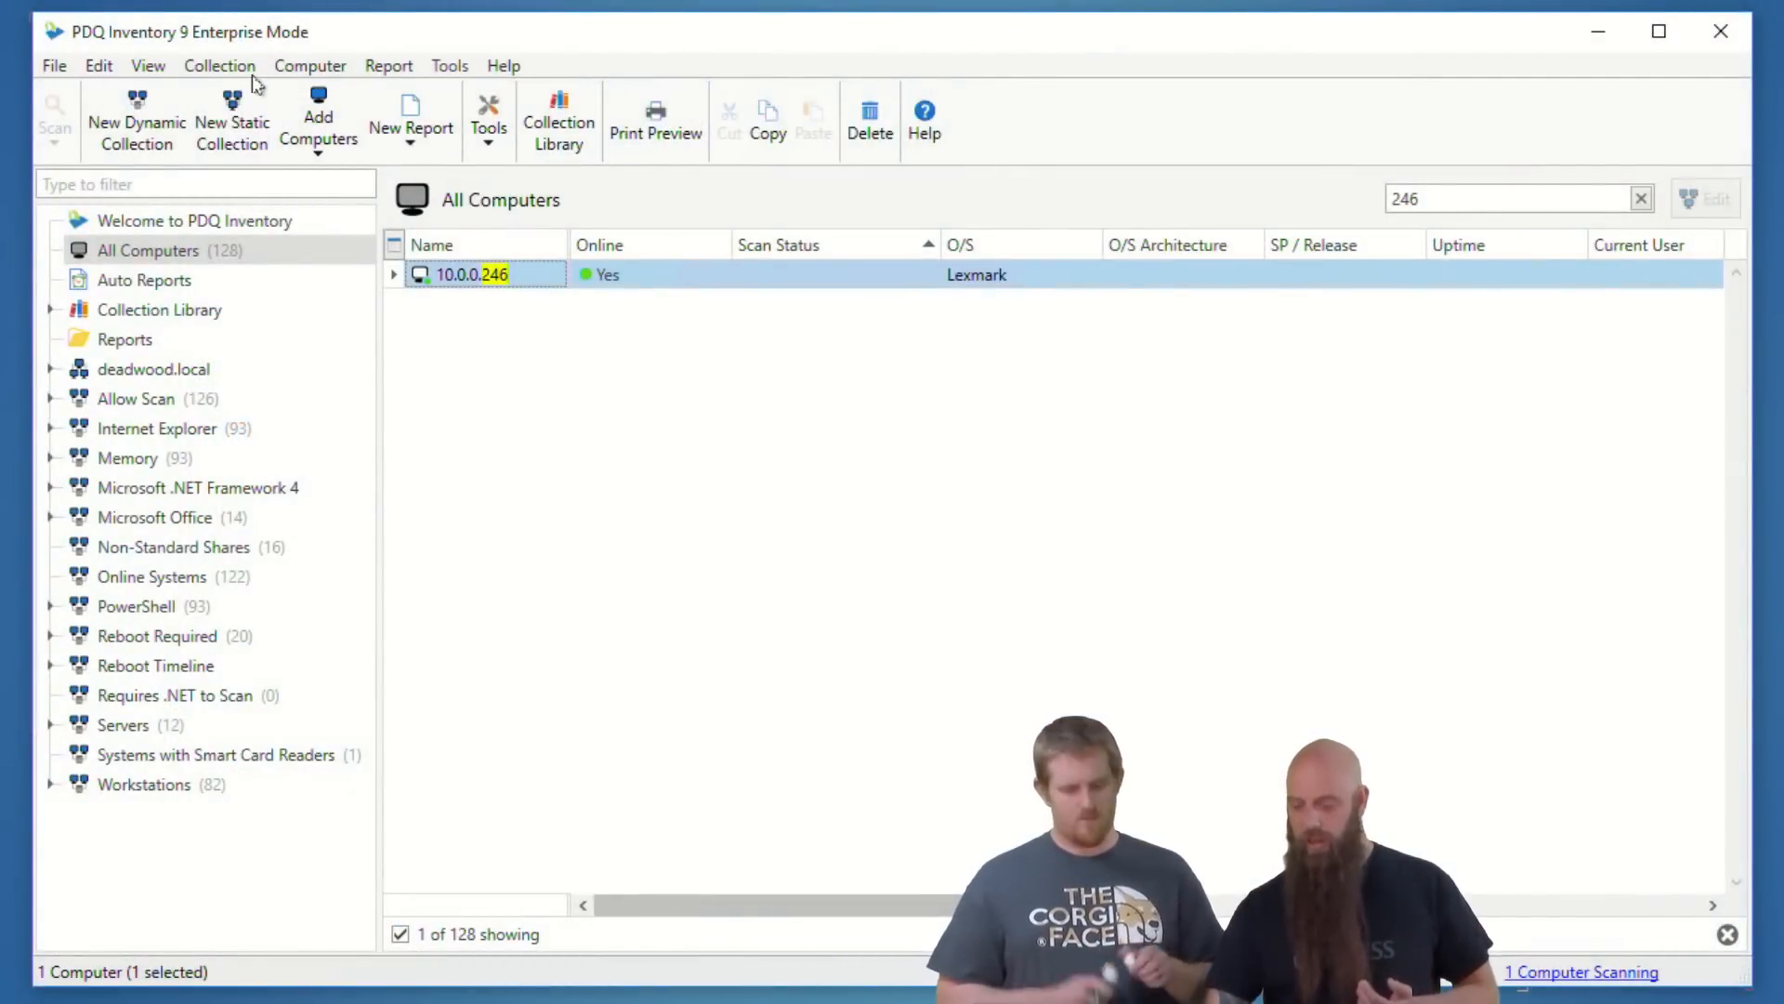
Step: Open Network Discovery from the Welcome page and move its dialog fully into view
click(146, 223)
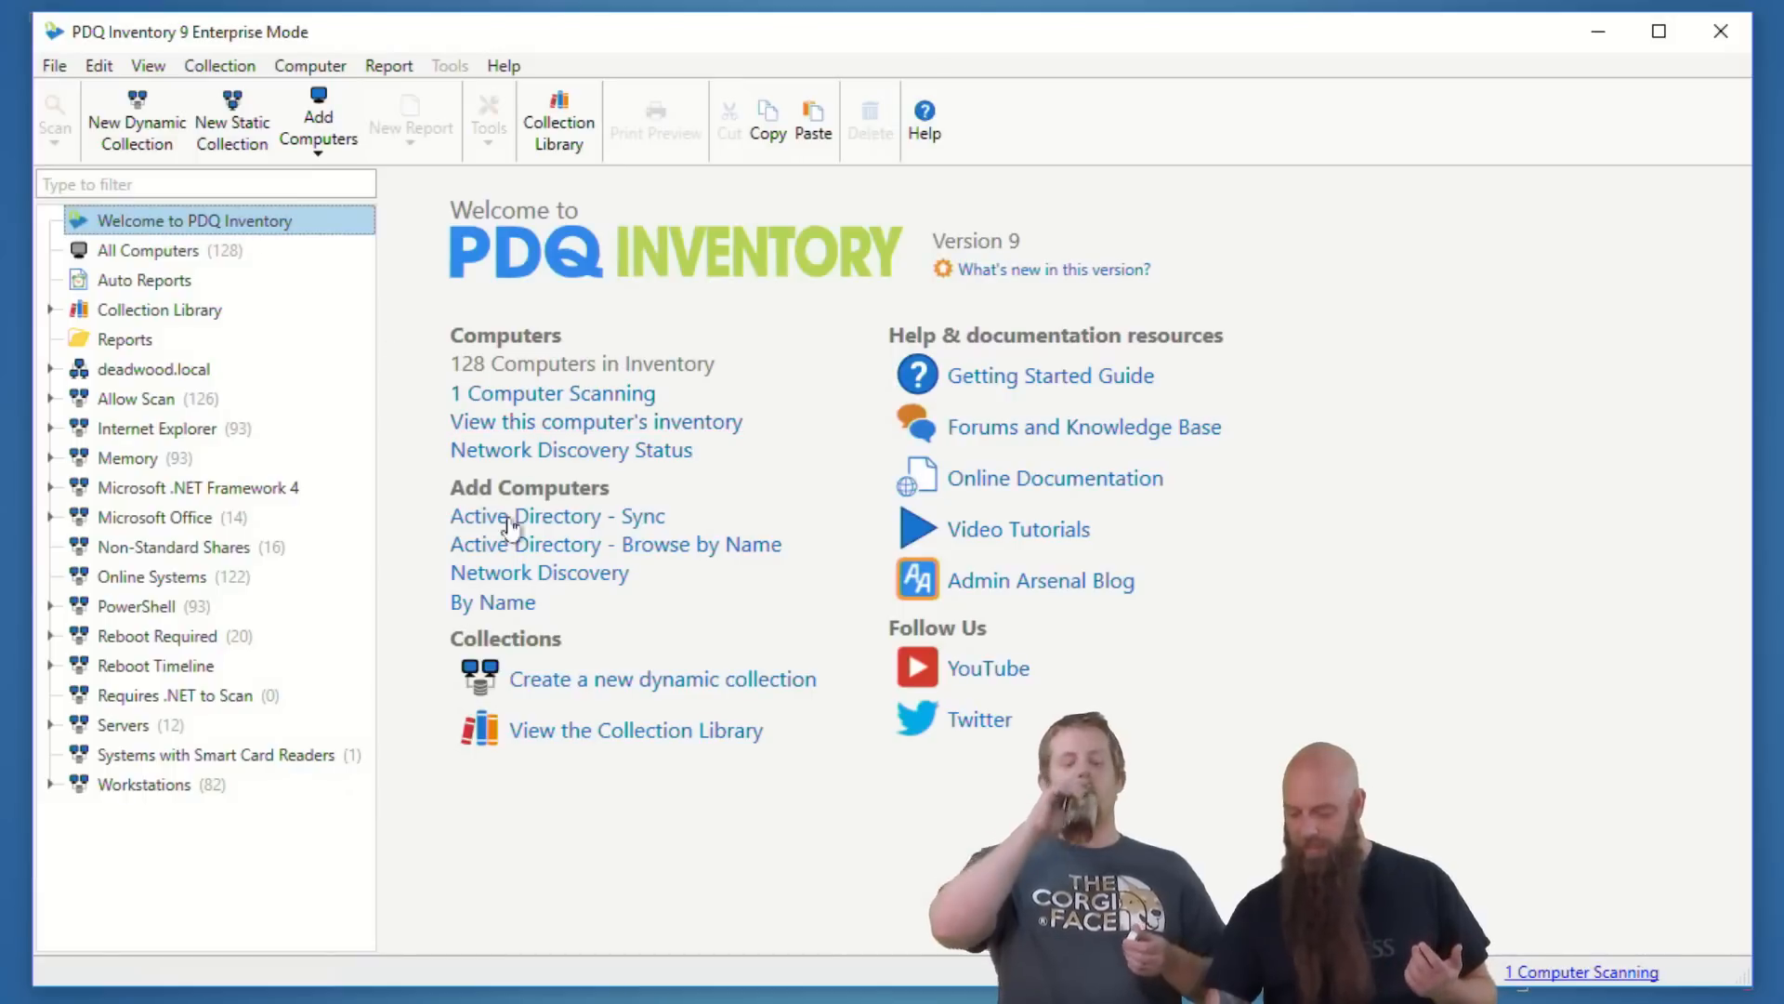
click(506, 581)
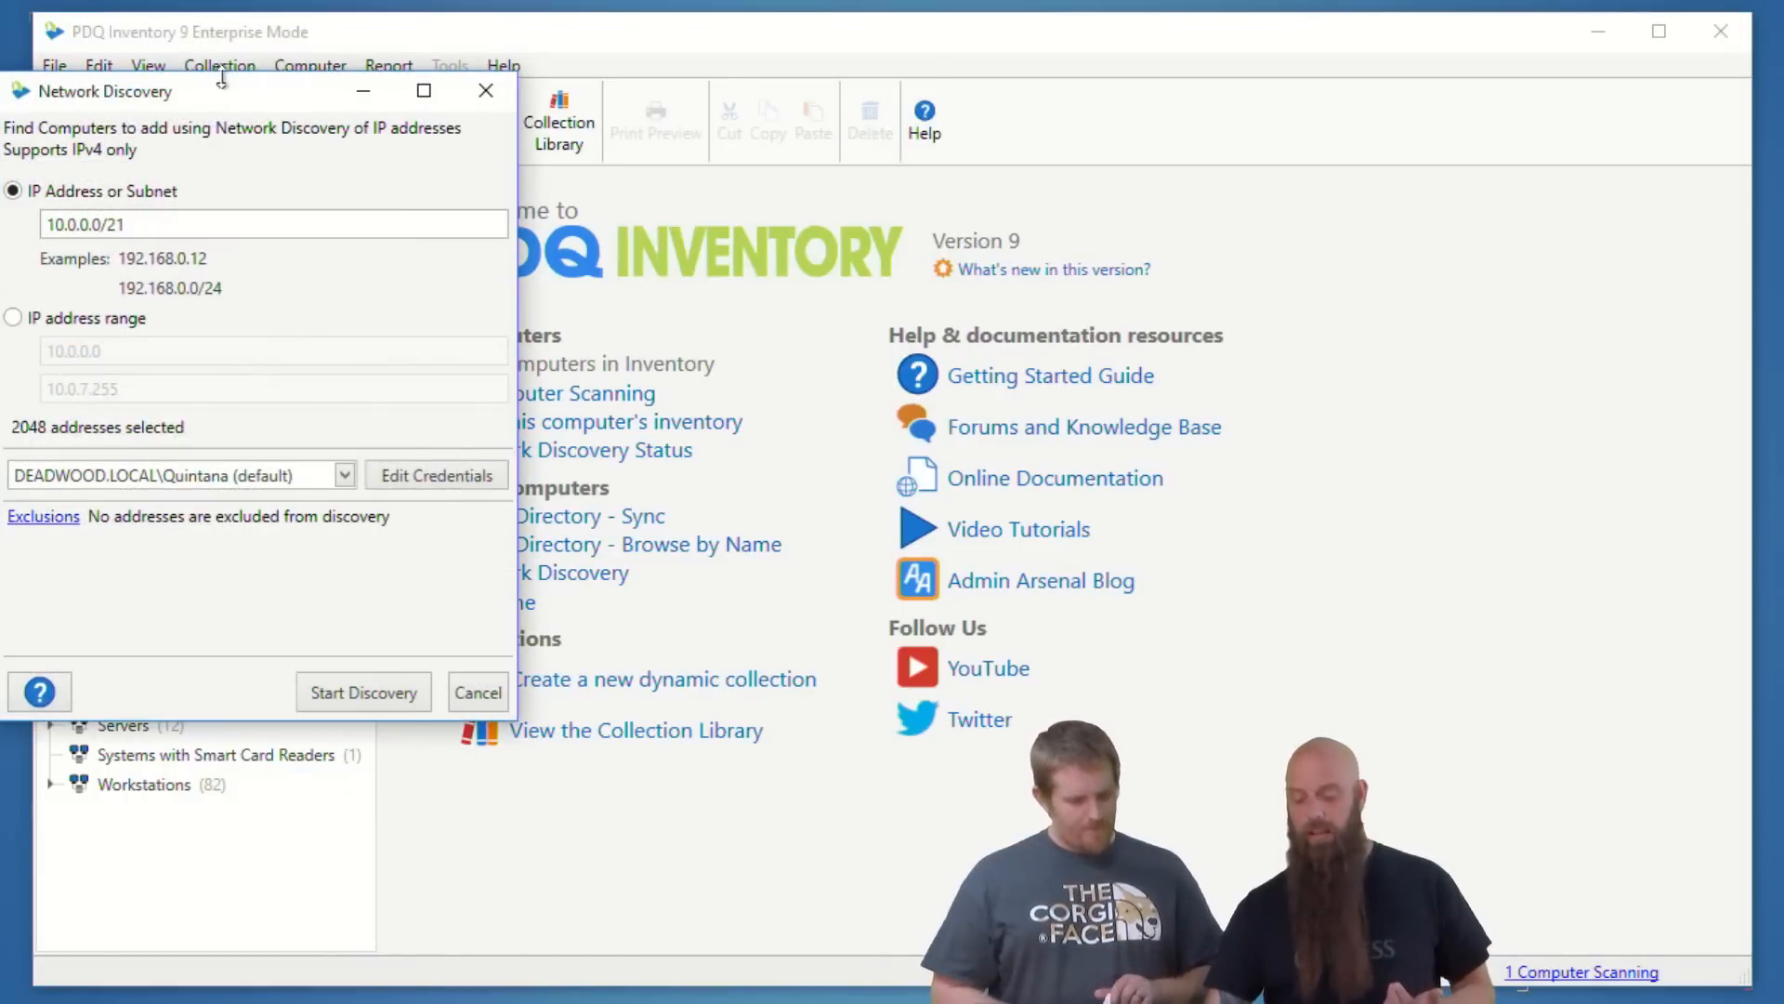
drag(226, 92, 303, 94)
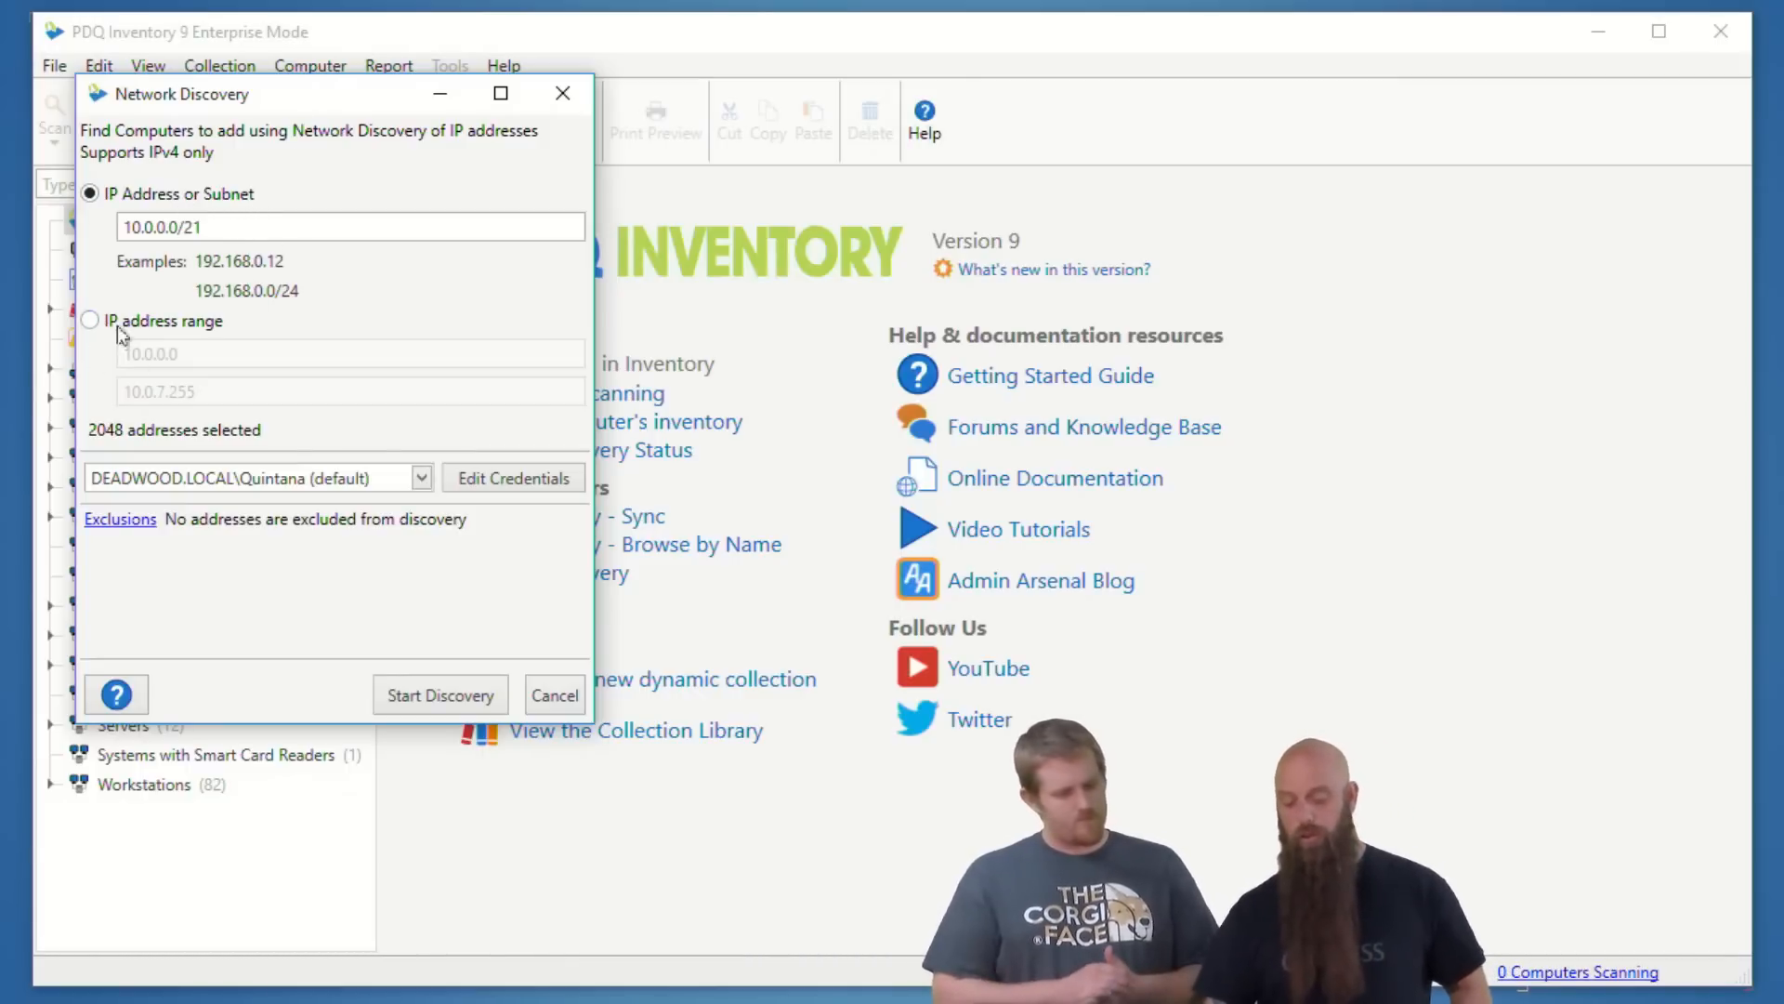
Step: Switch Network Discovery to an IP address range and set its starting address to 10.0.7.0
click(90, 320)
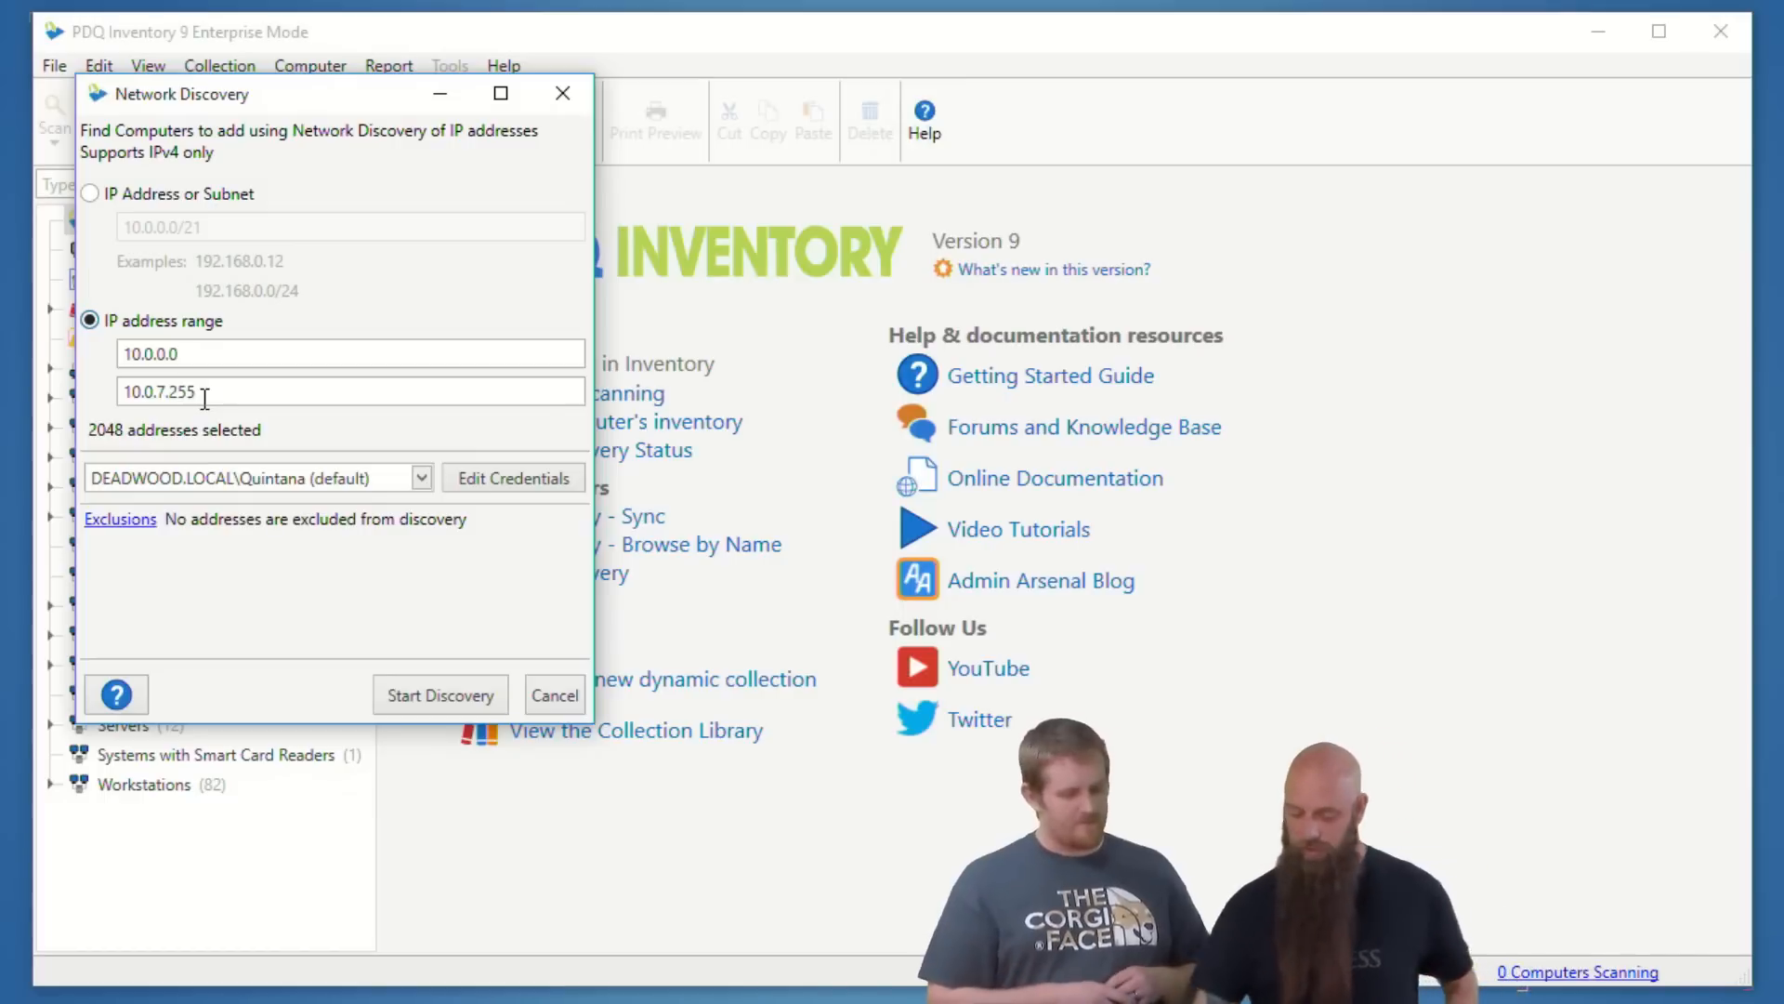
click(191, 355)
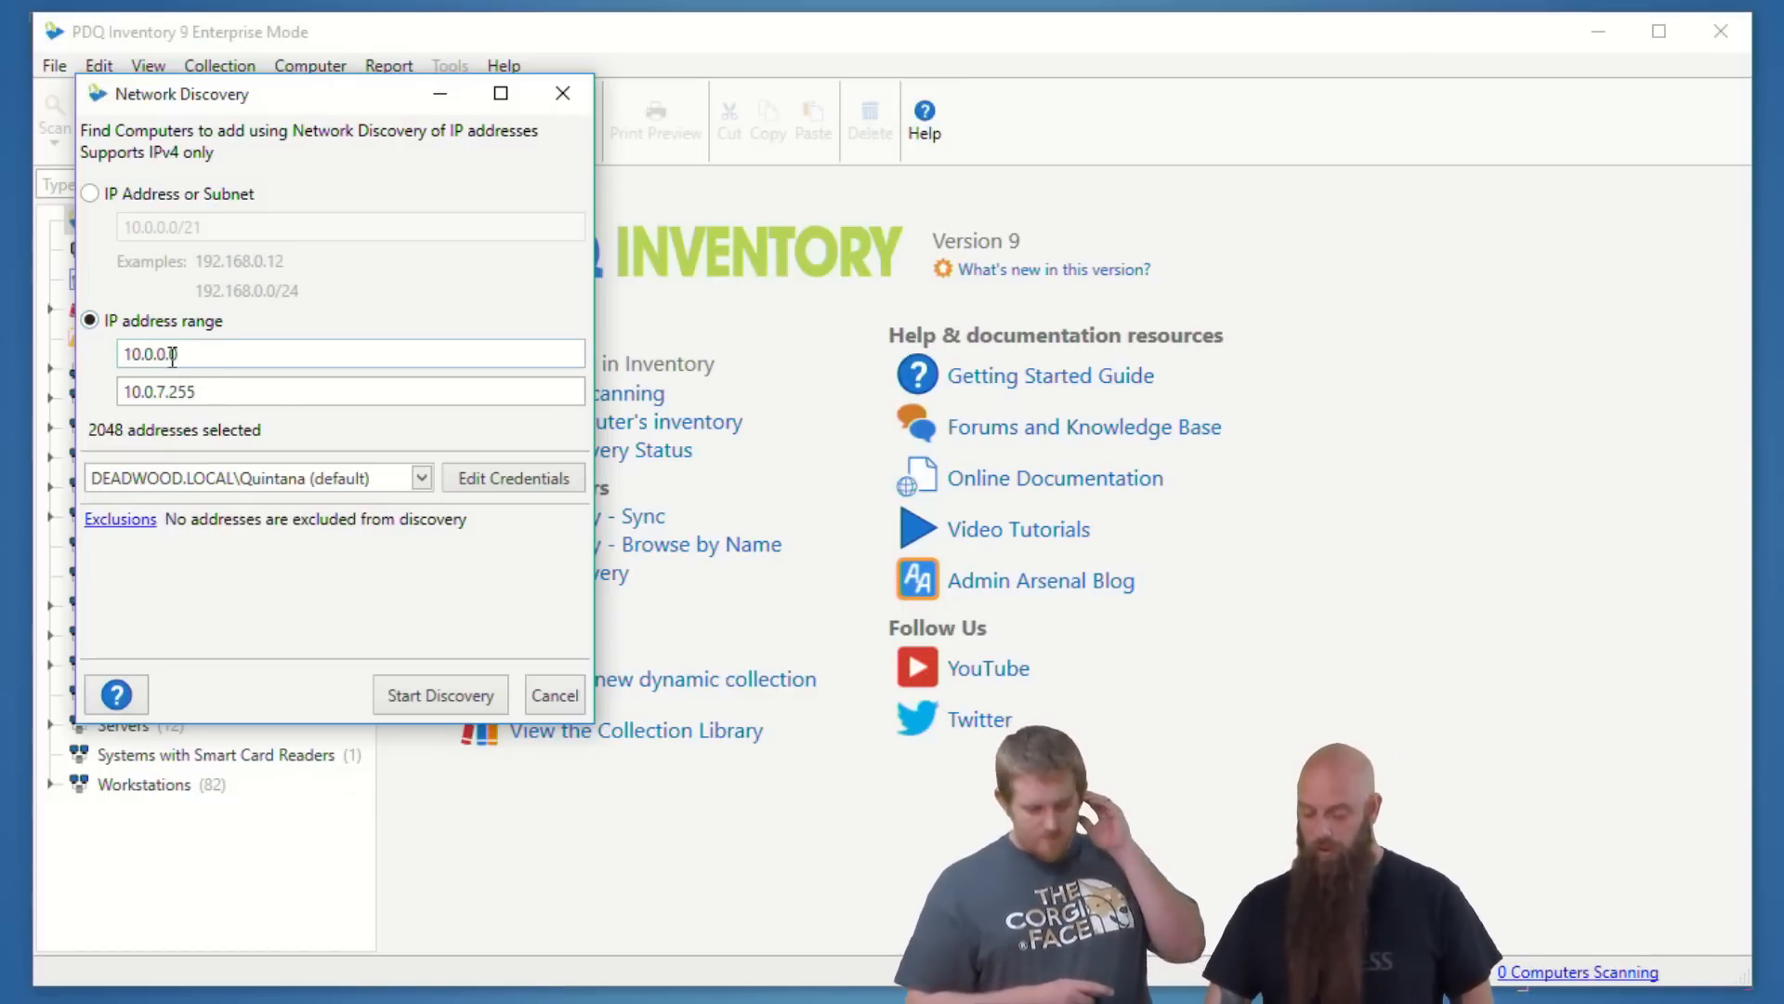
click(167, 354)
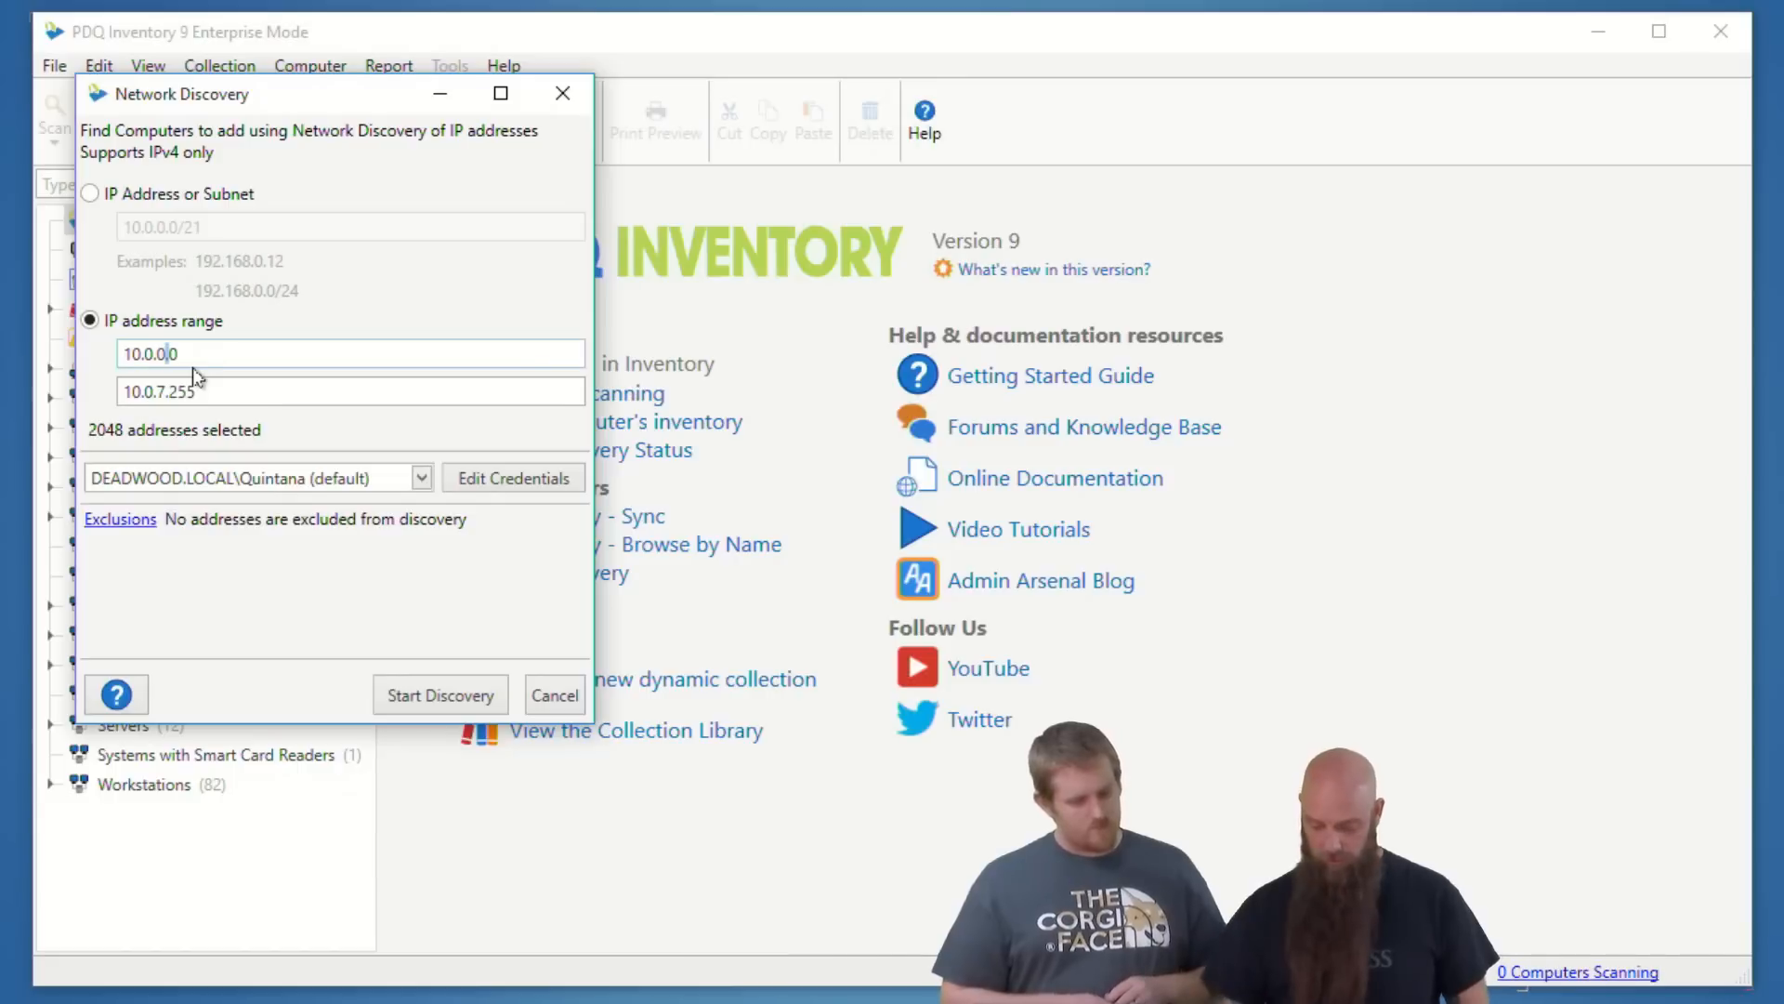
text(7)
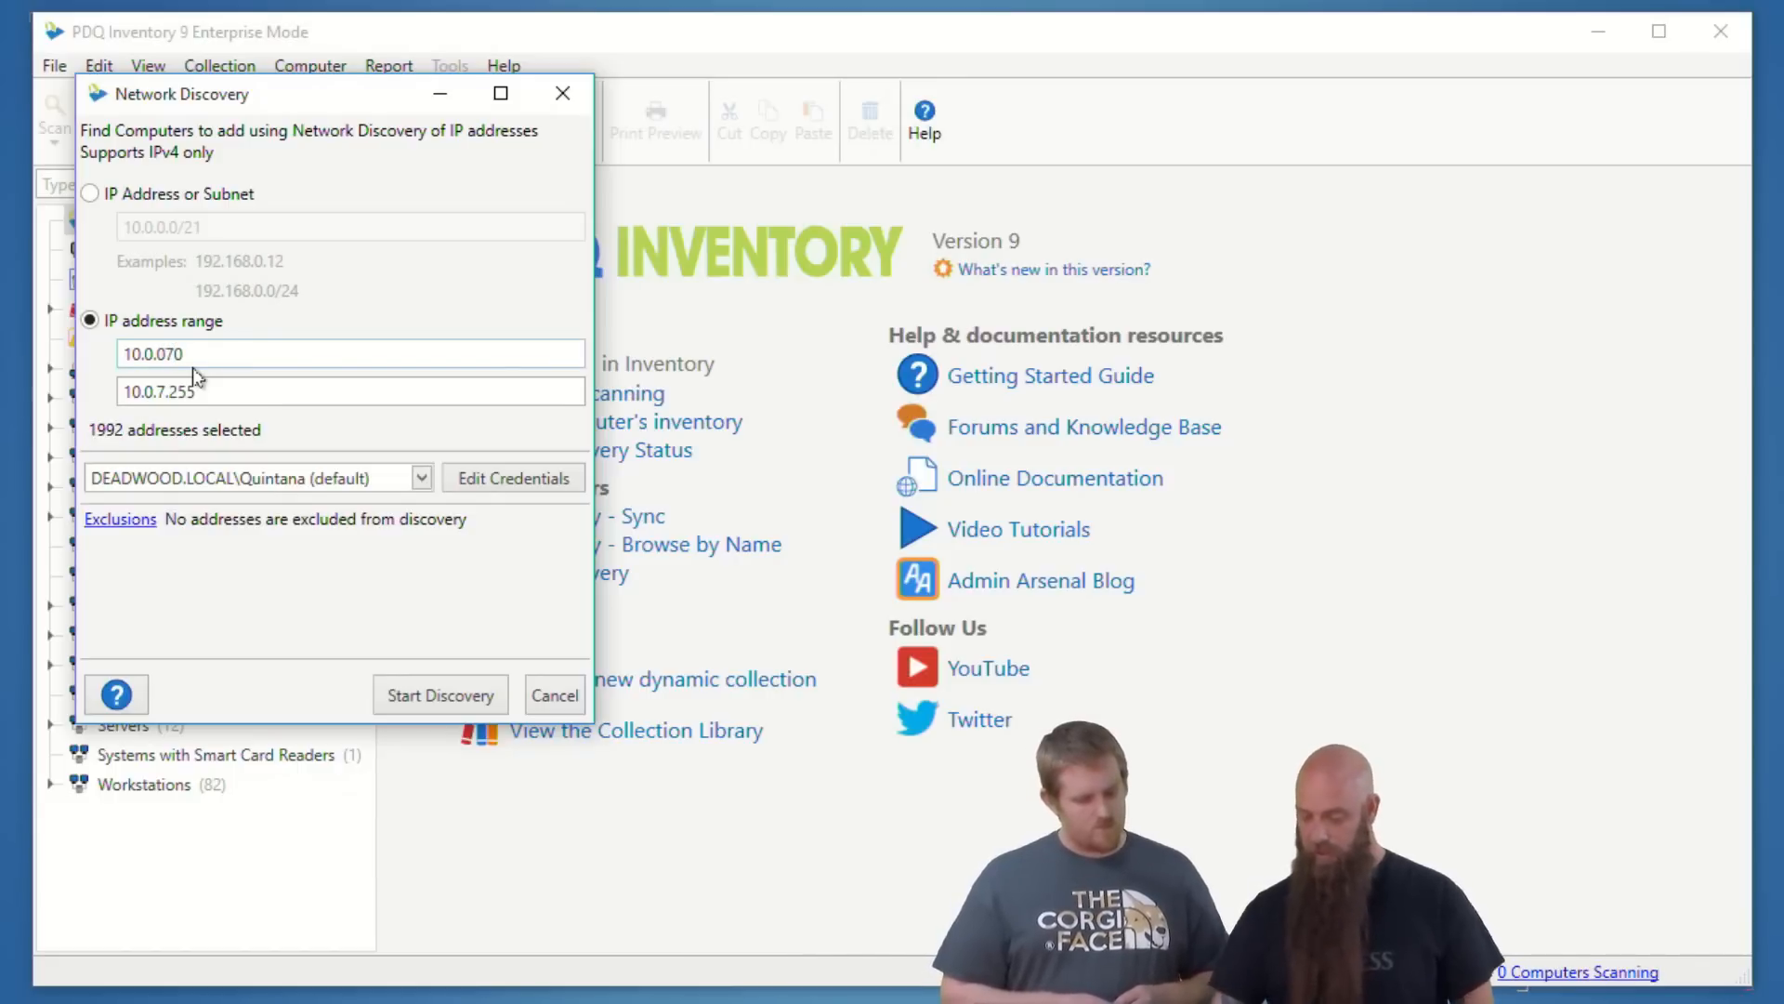
key(BackSpace)
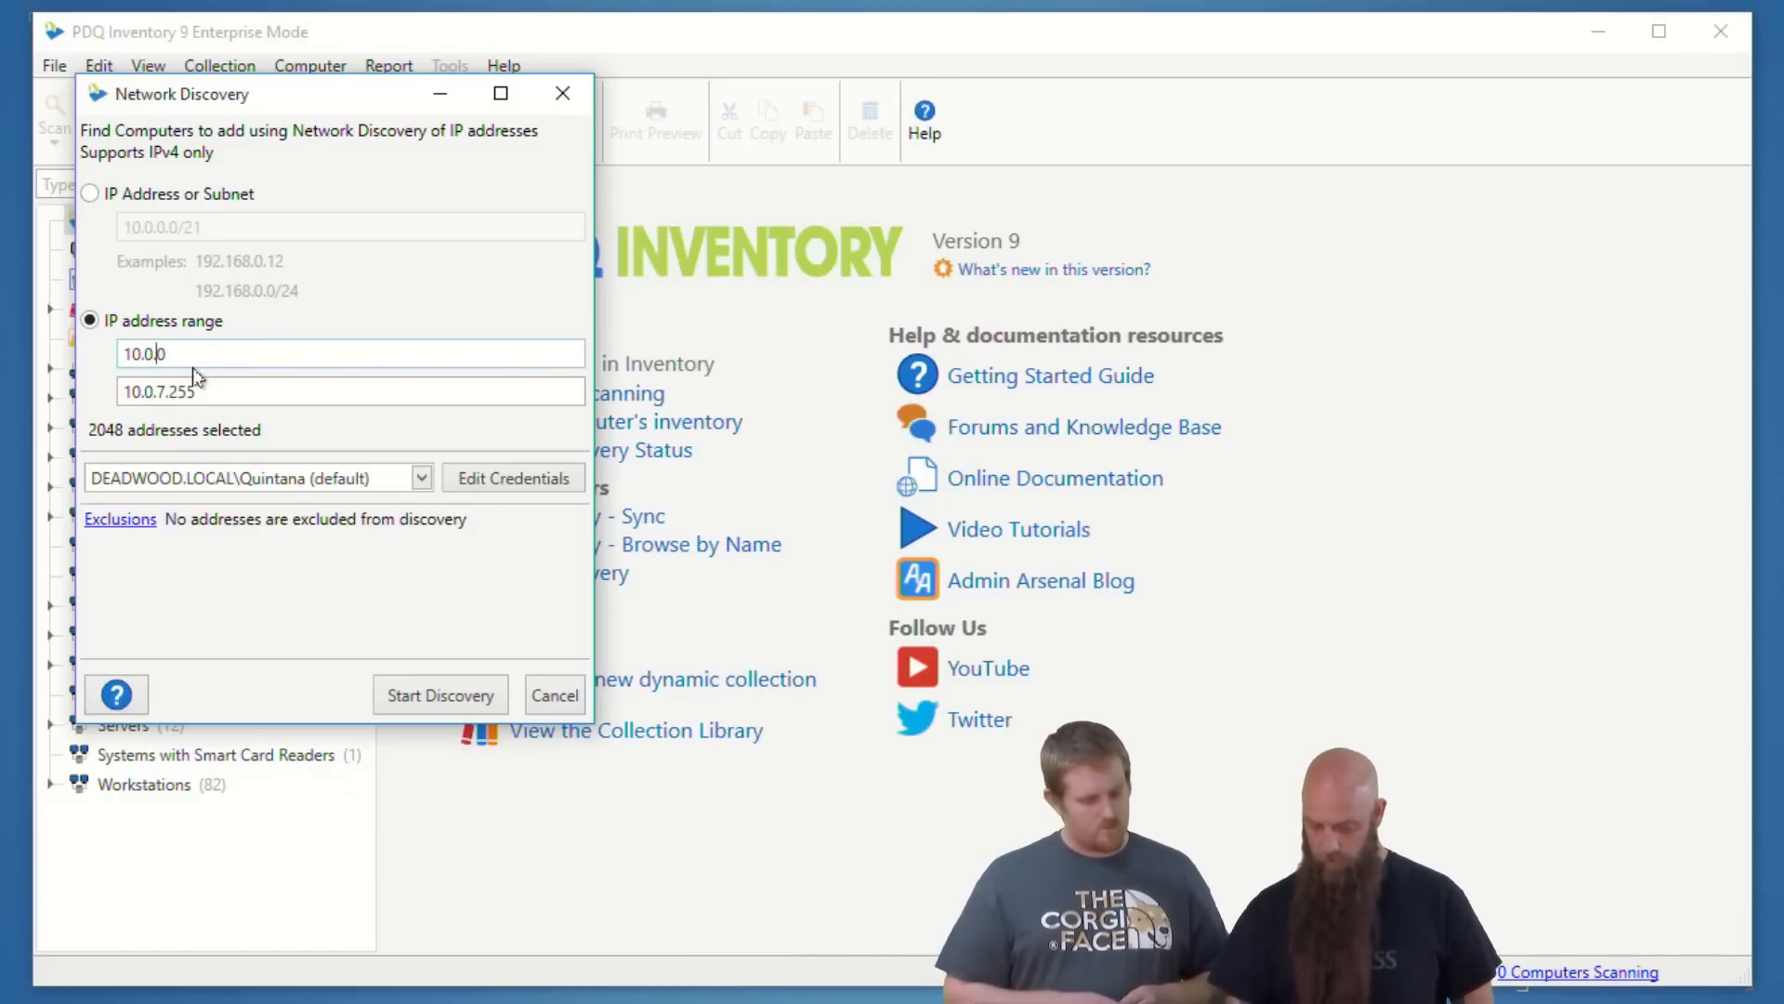
text(7.)
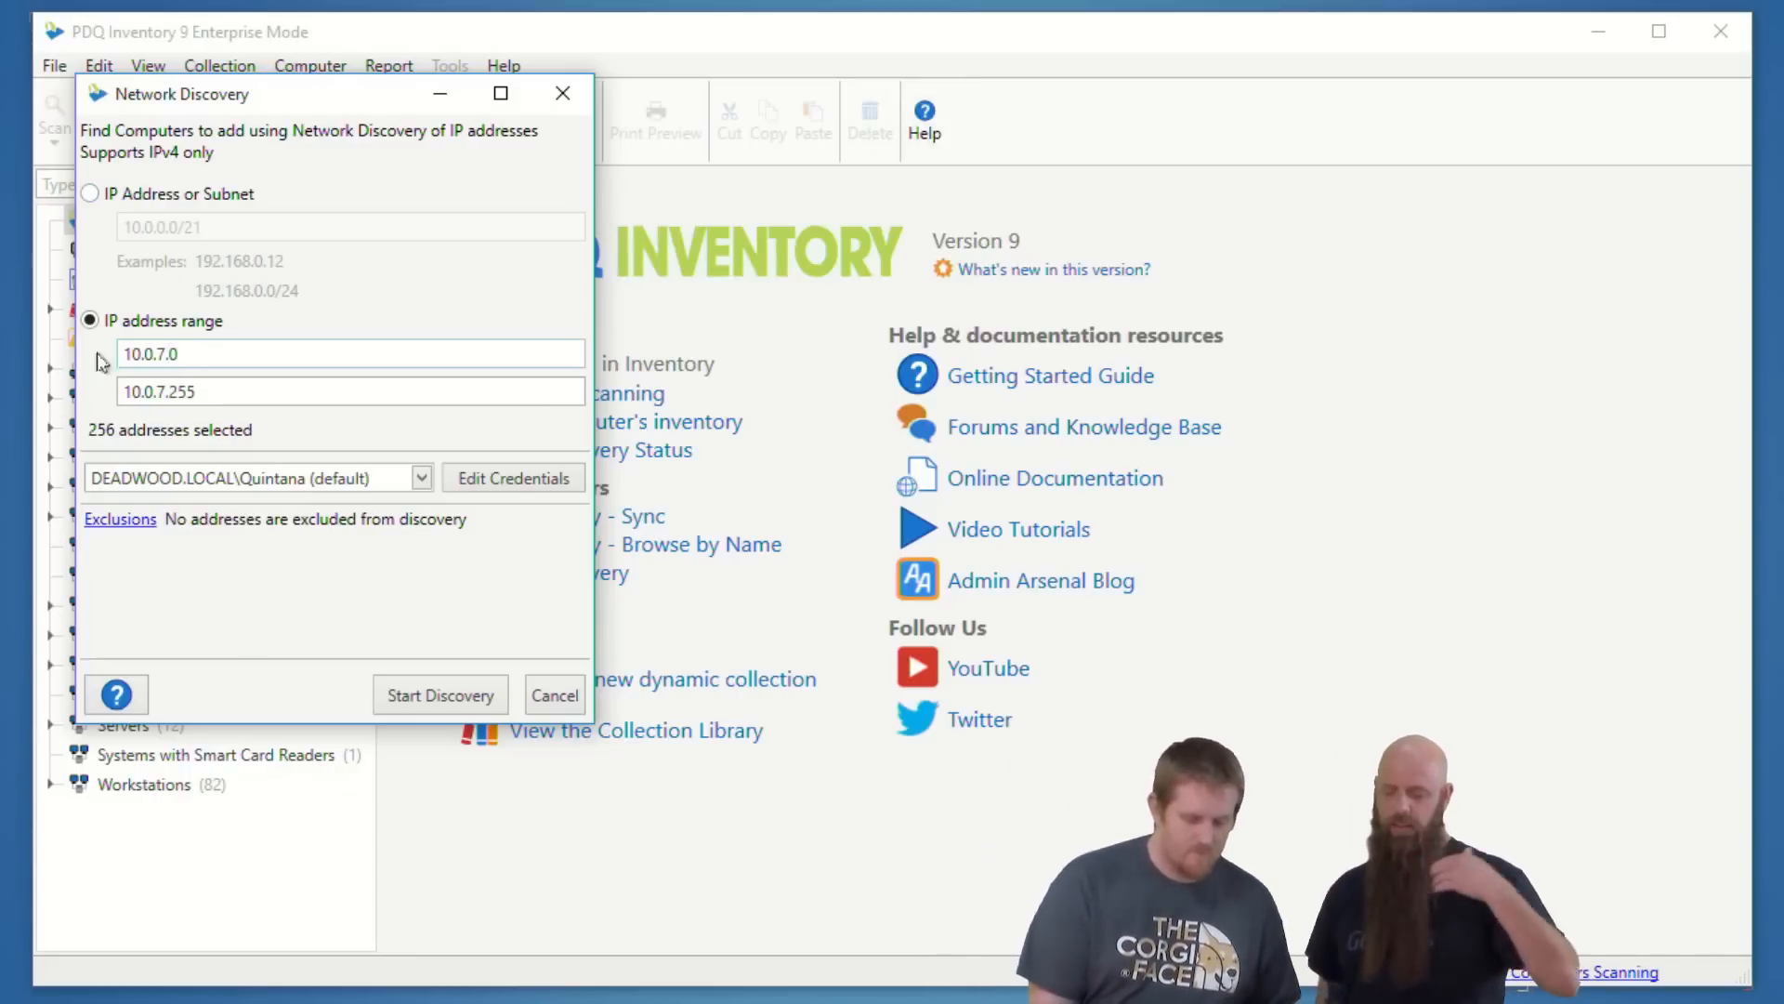
Step: Switch Network Discovery to IP Address or Subnet and set the subnet to 10.0.0.0/16
click(164, 197)
click(246, 226)
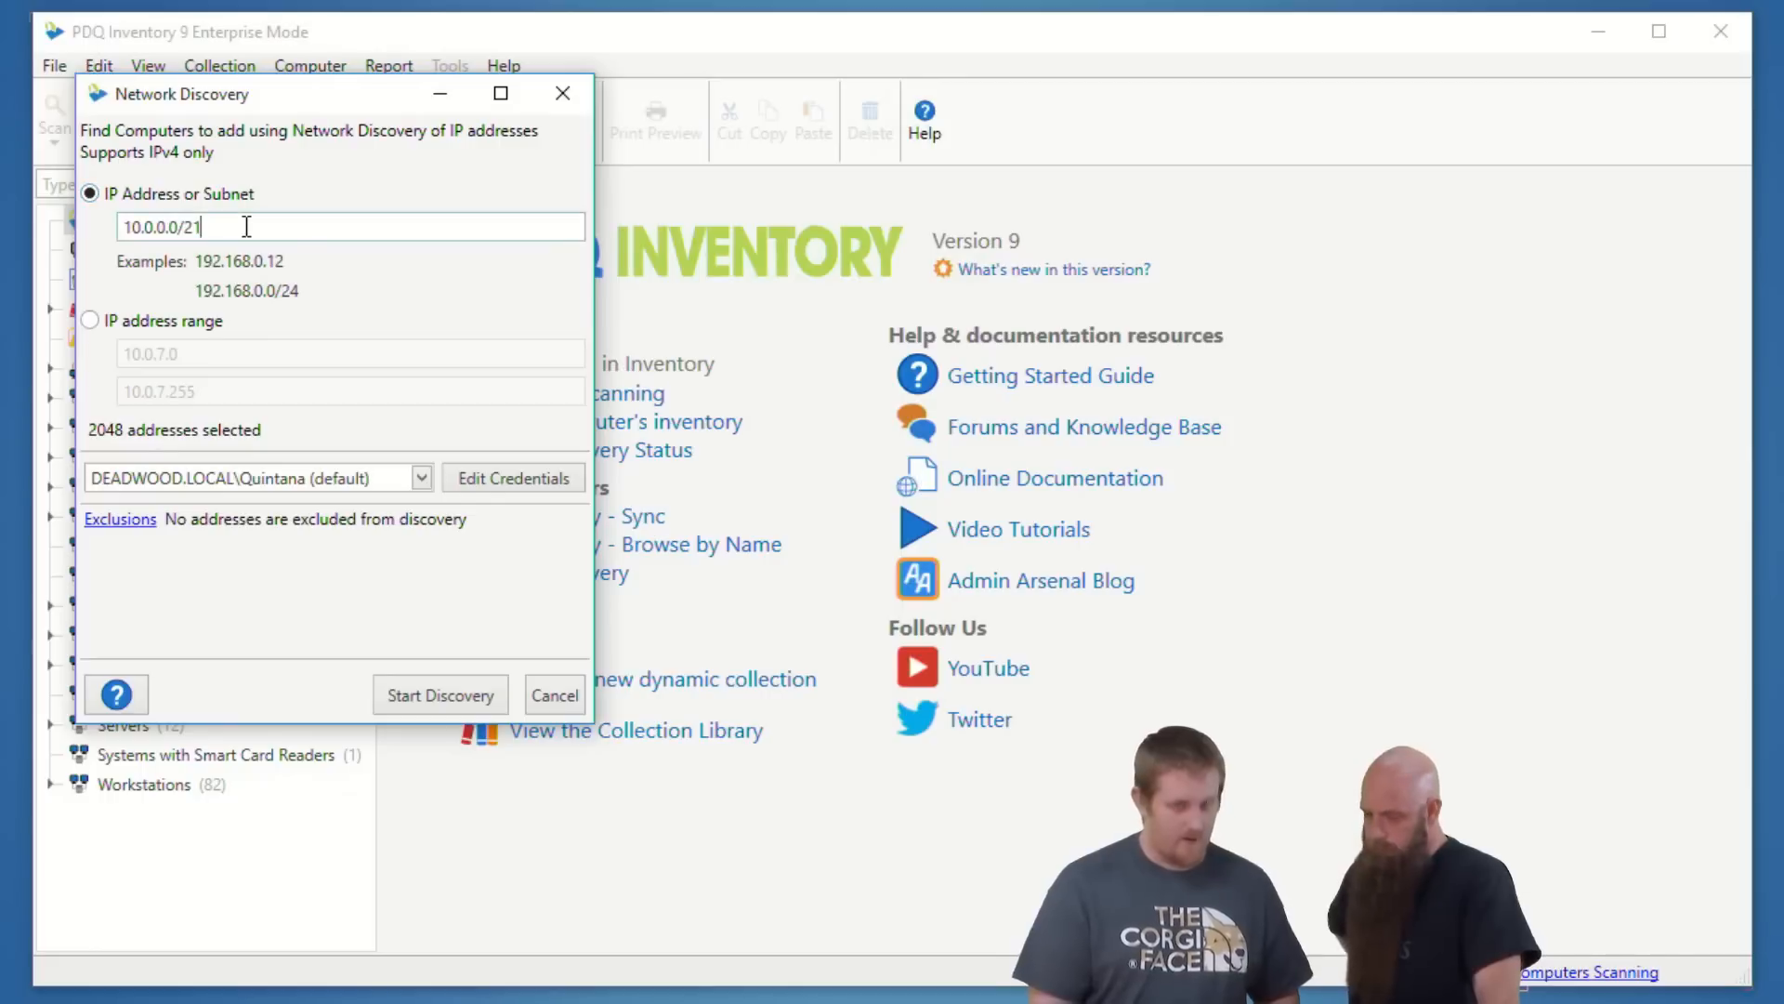
key(BackSpace)
key(BackSpace)
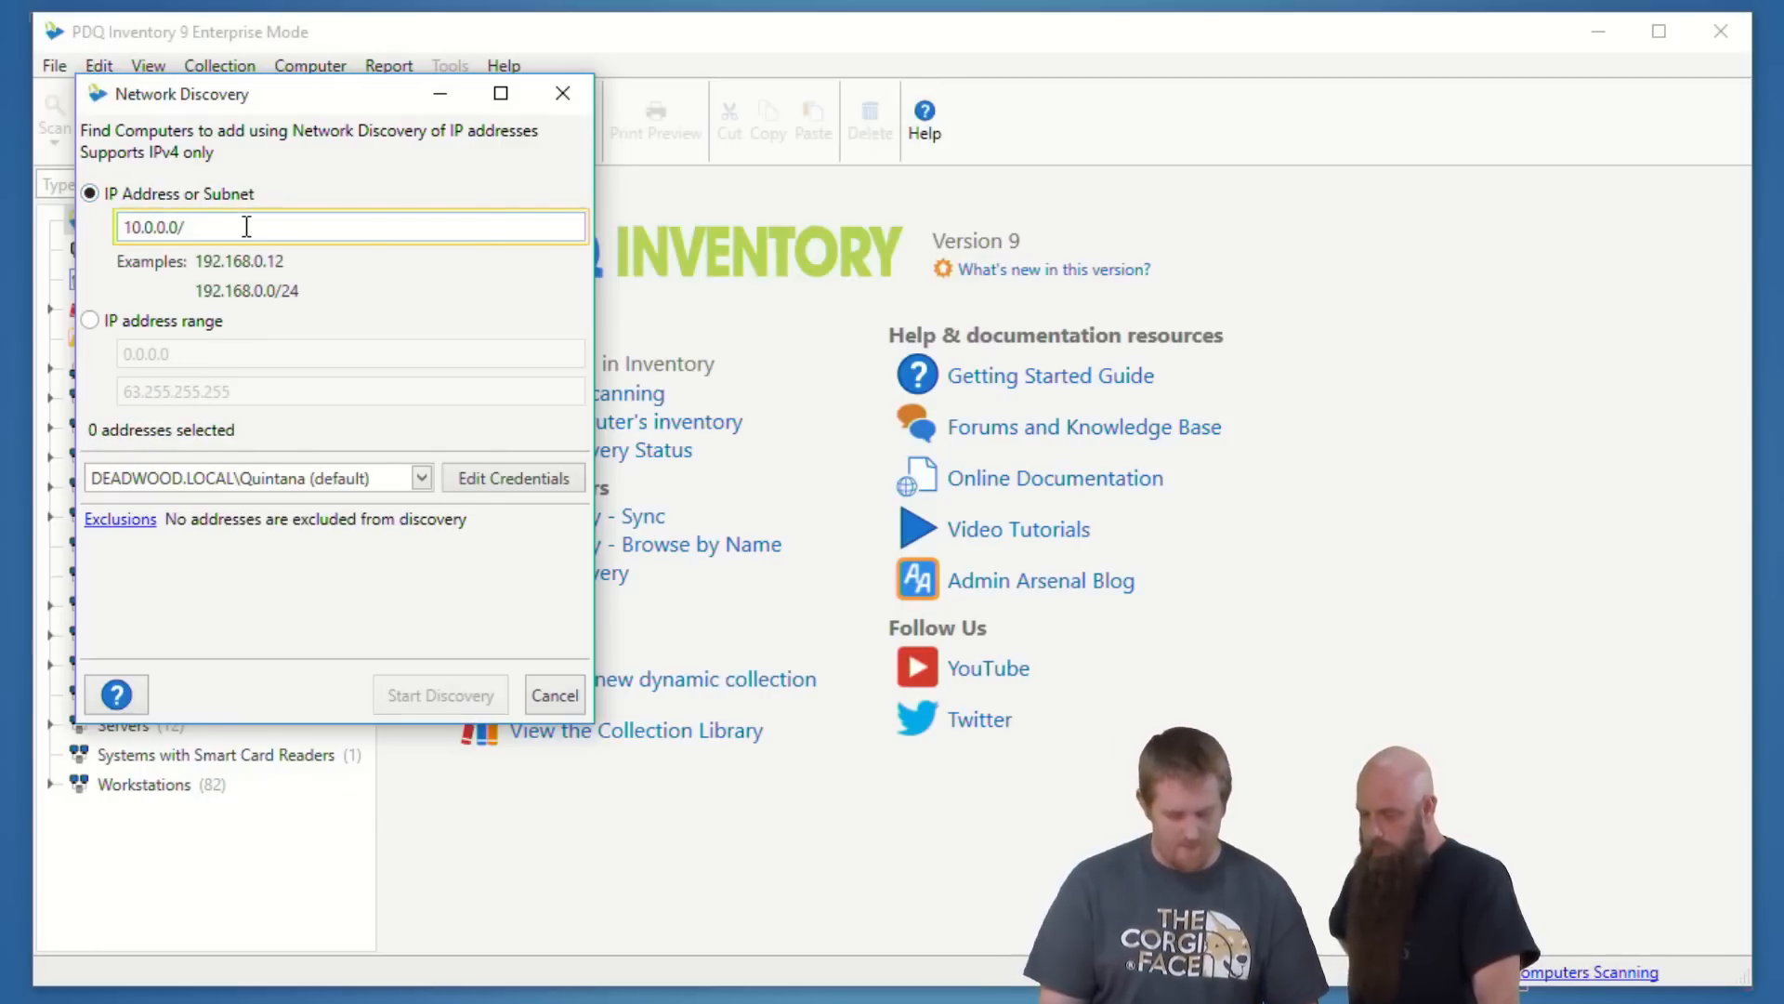
text(16)
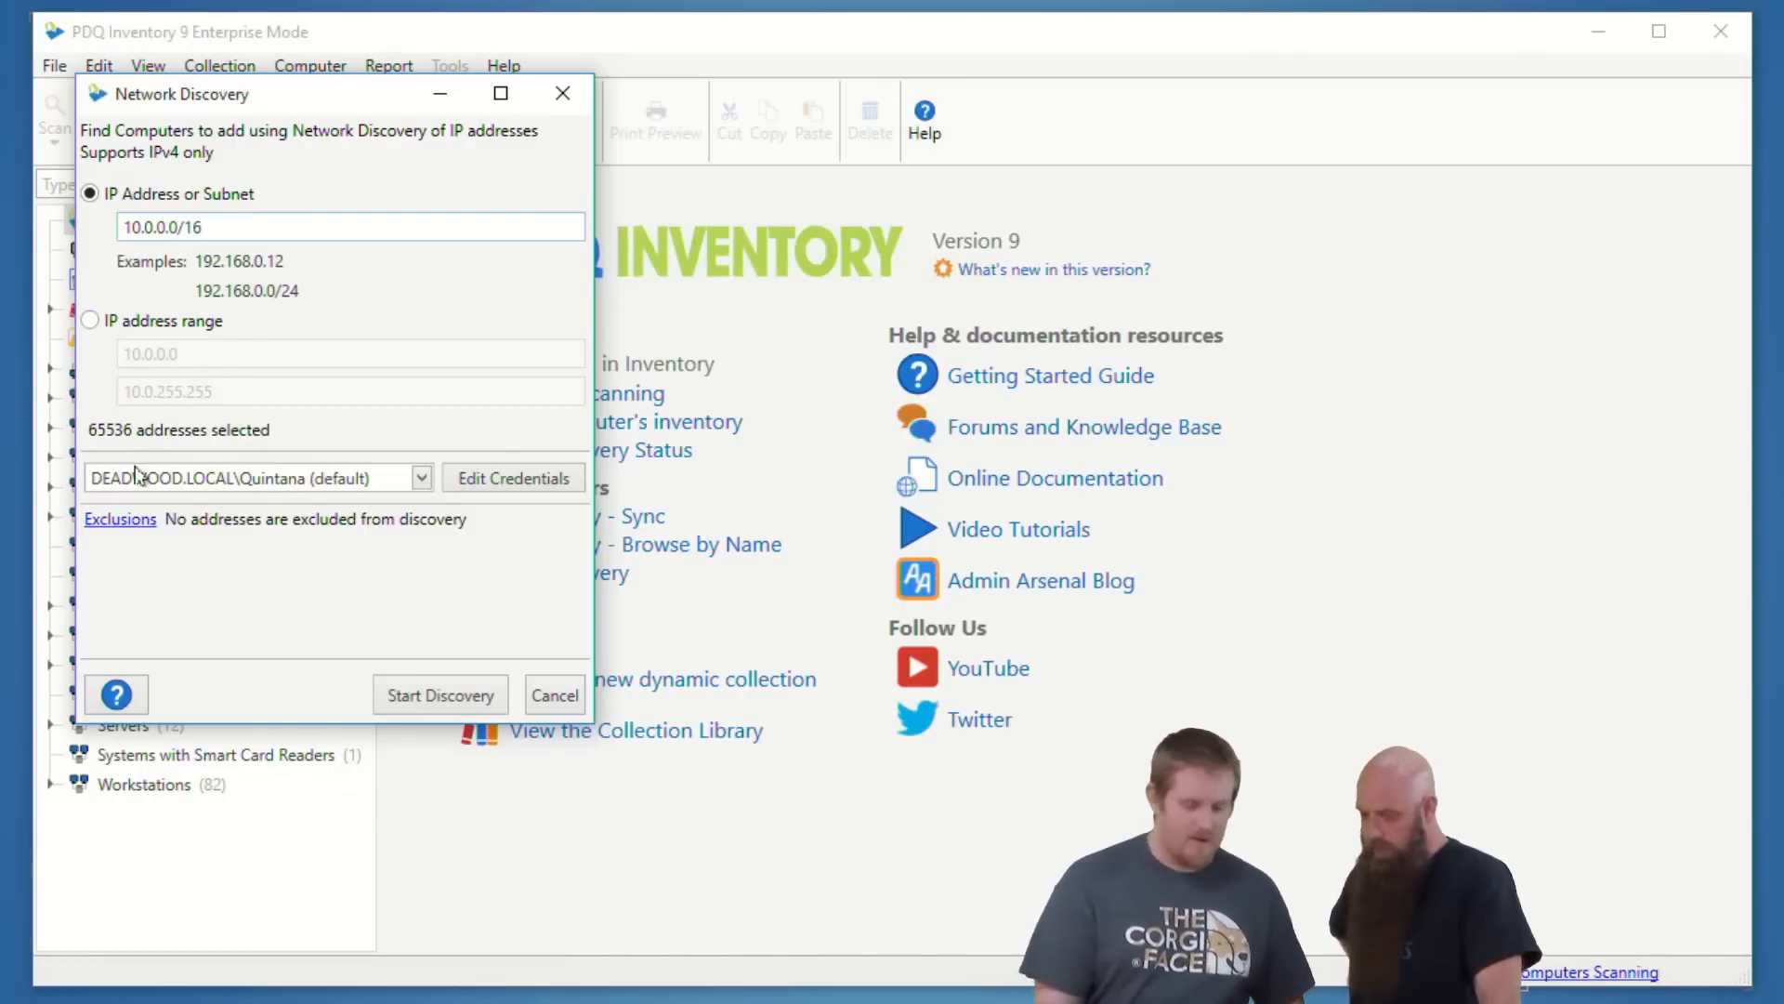
Step: Open the Network Discovery exclusions and view the form for excluding a subnet, IP or hostname, then cancel it
click(115, 522)
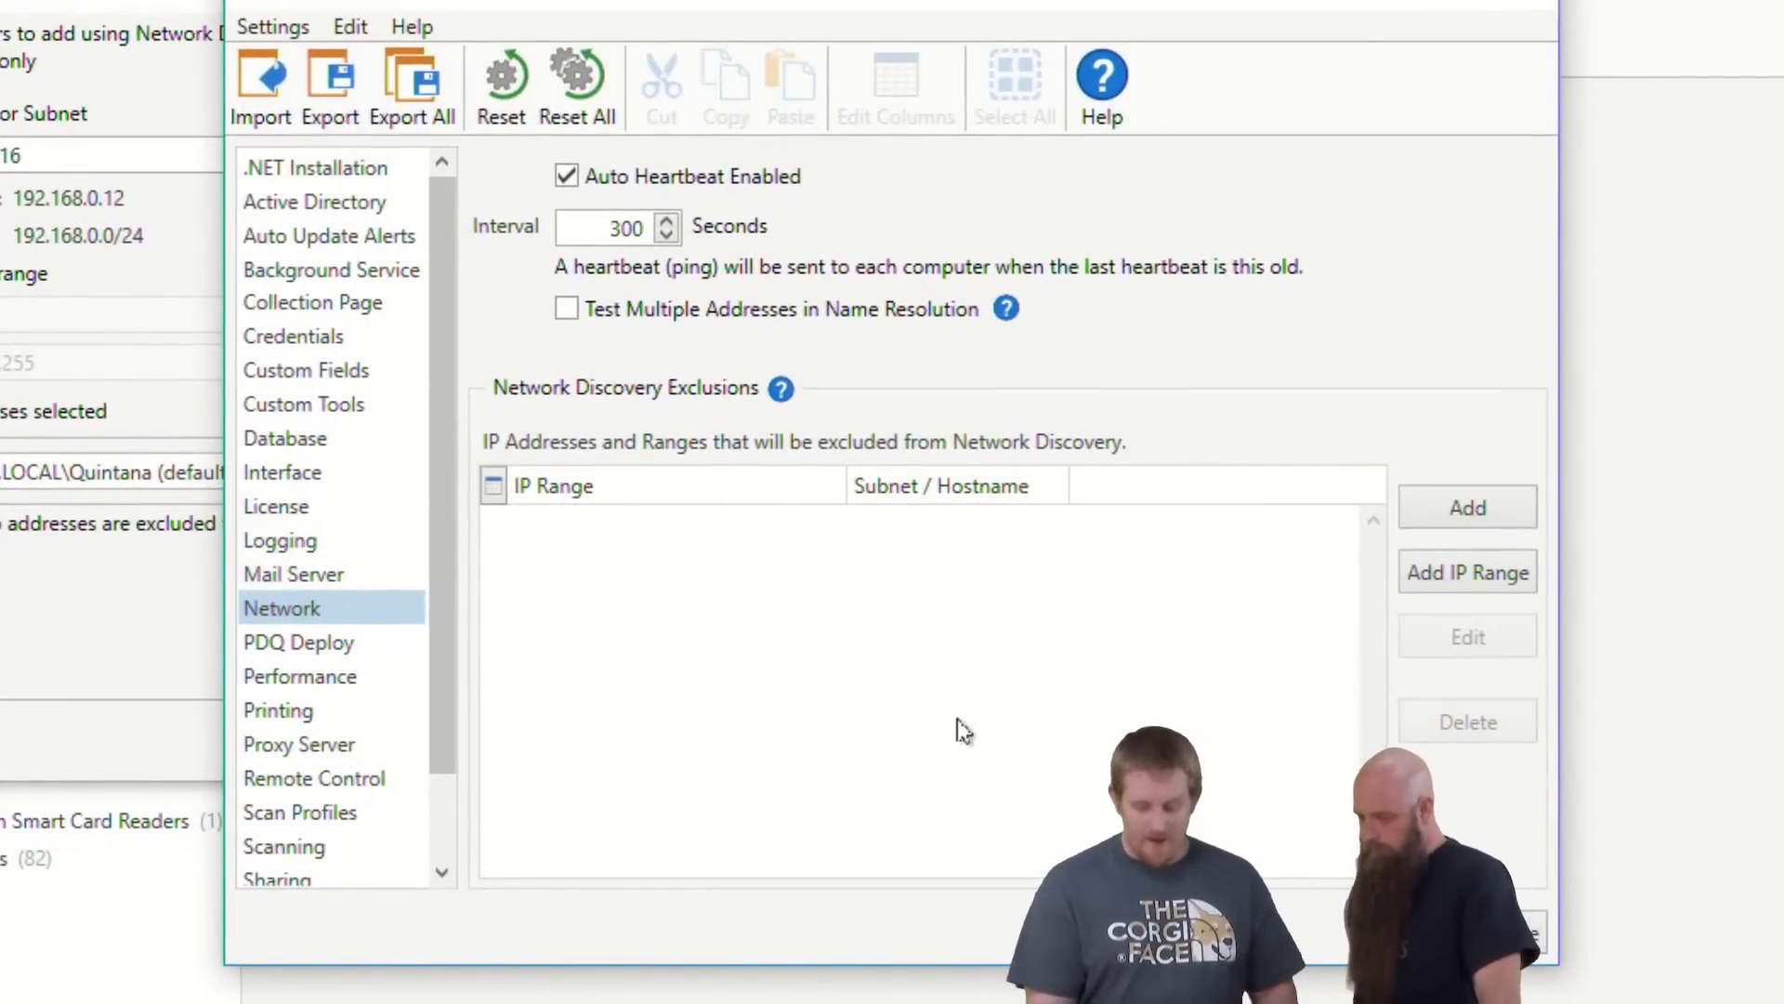
click(1461, 521)
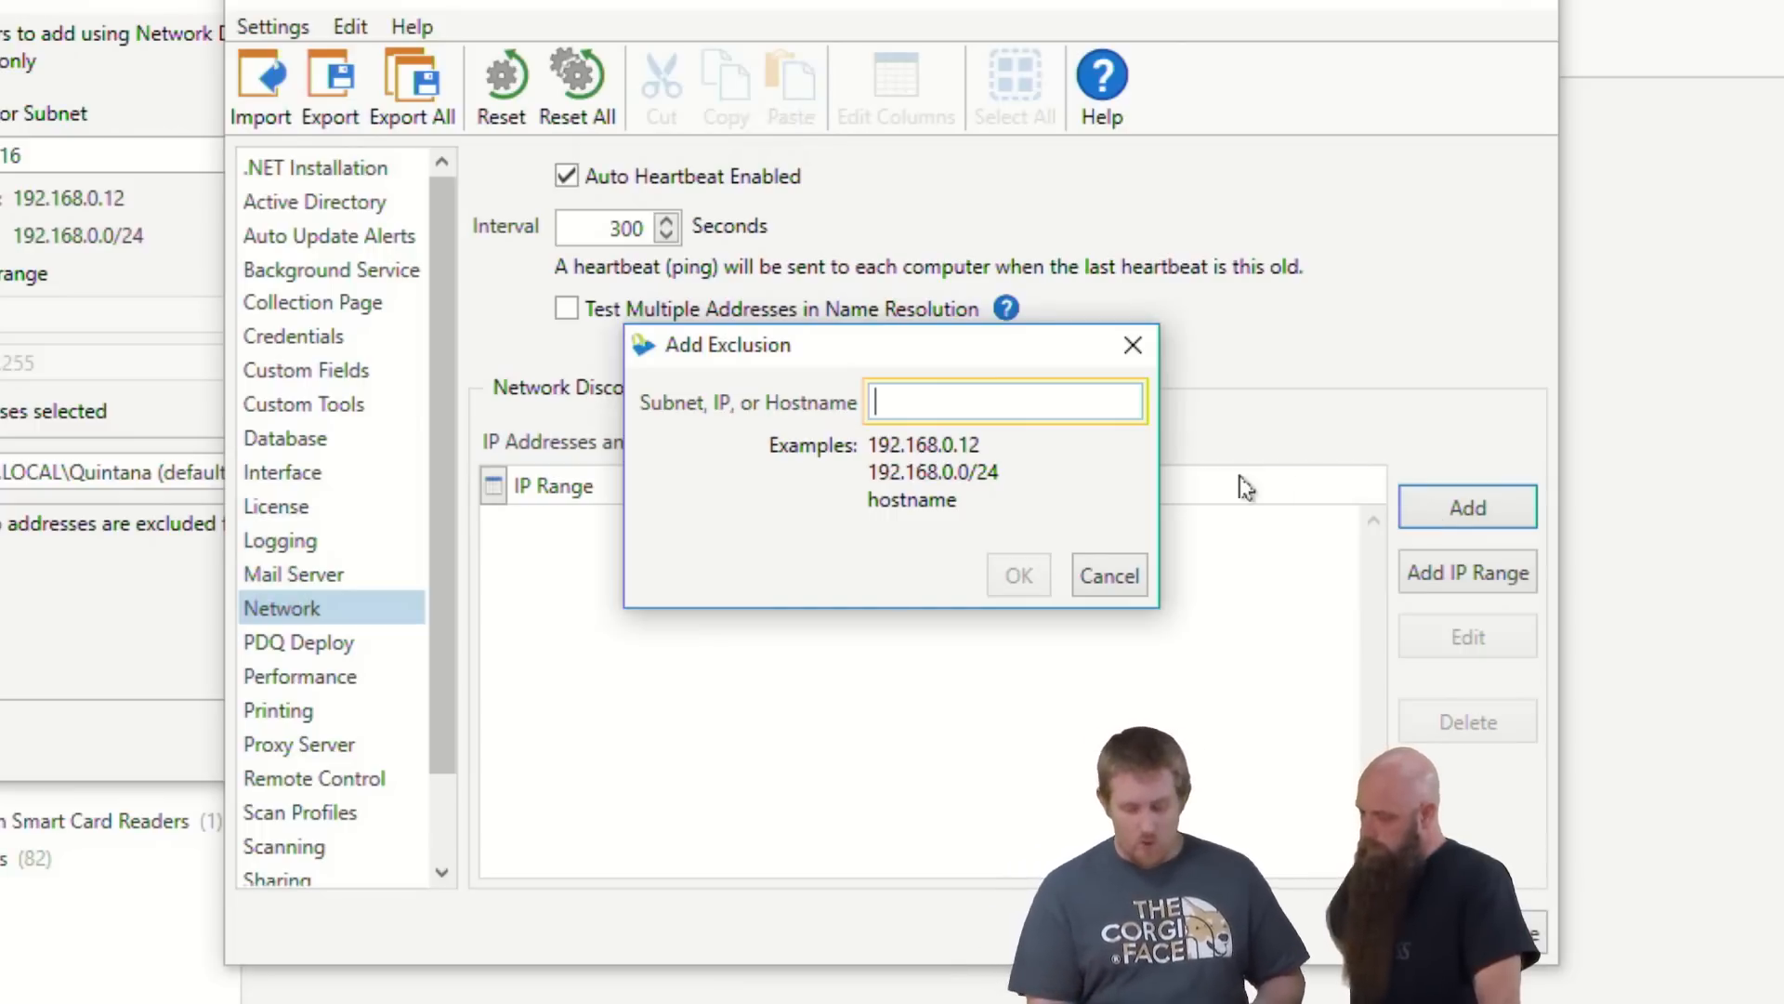
click(1110, 574)
Step: Add an IP range exclusion from 10.0.7.0 to 10.0.12.255 for Network Discovery
click(1500, 587)
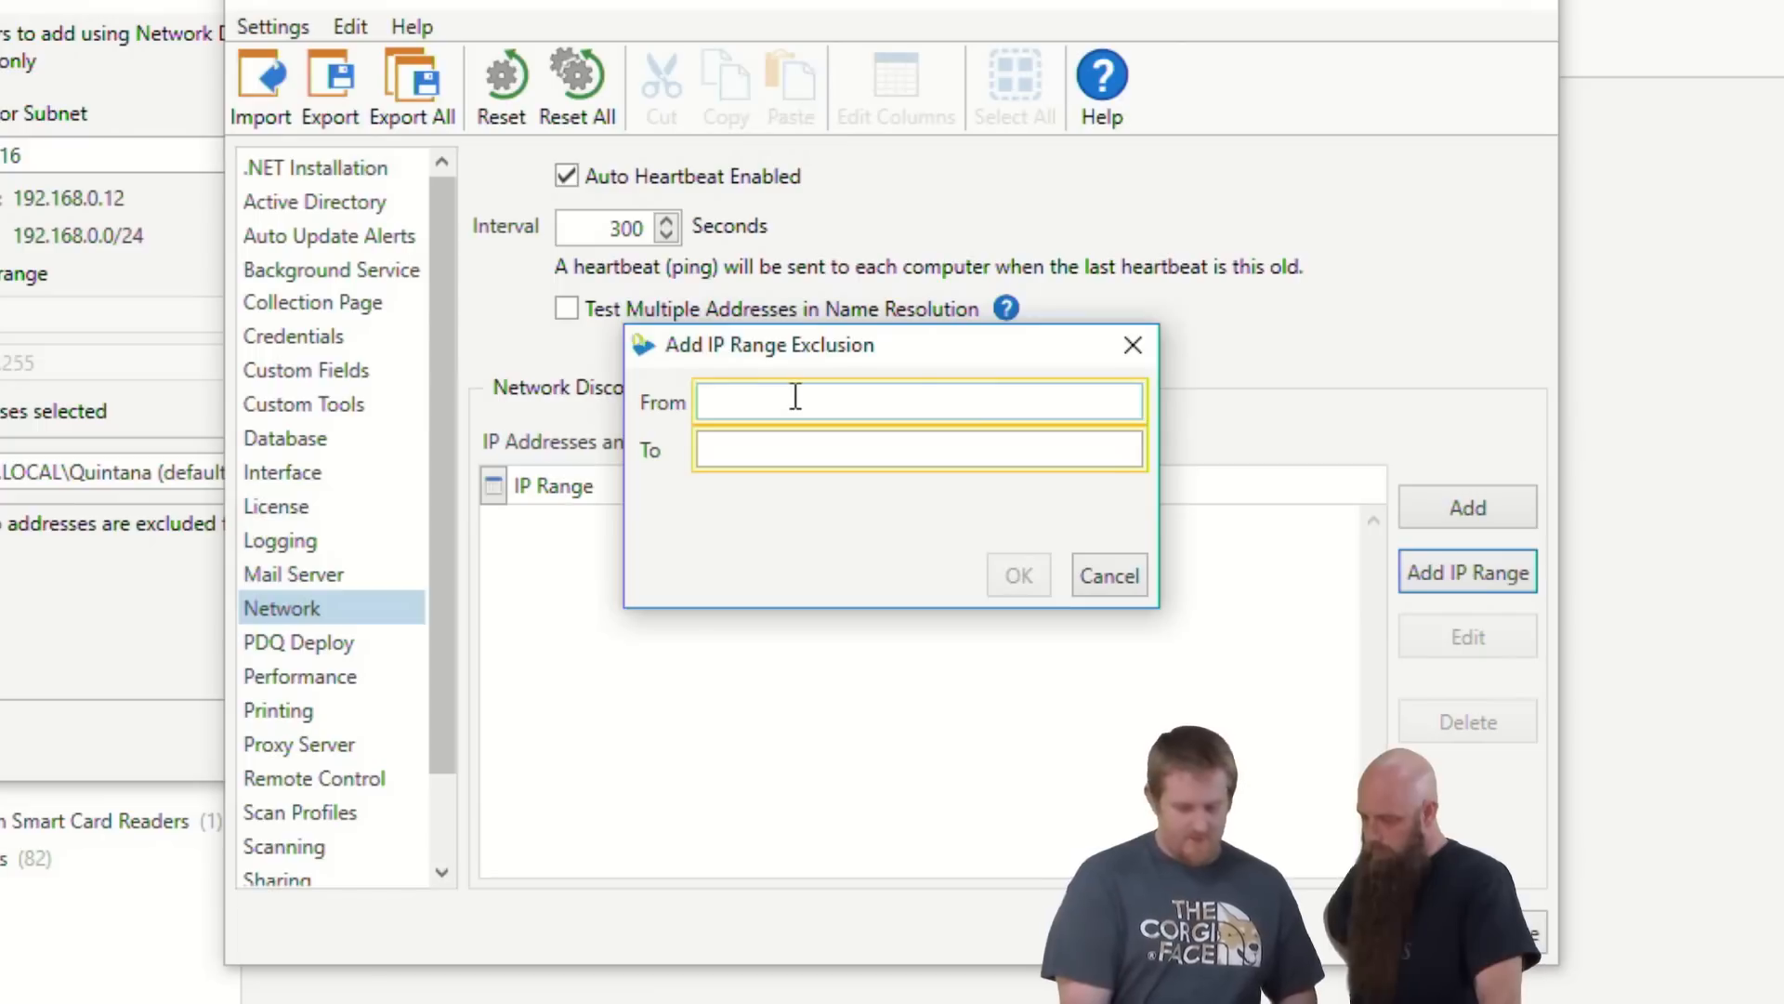
text(1.)
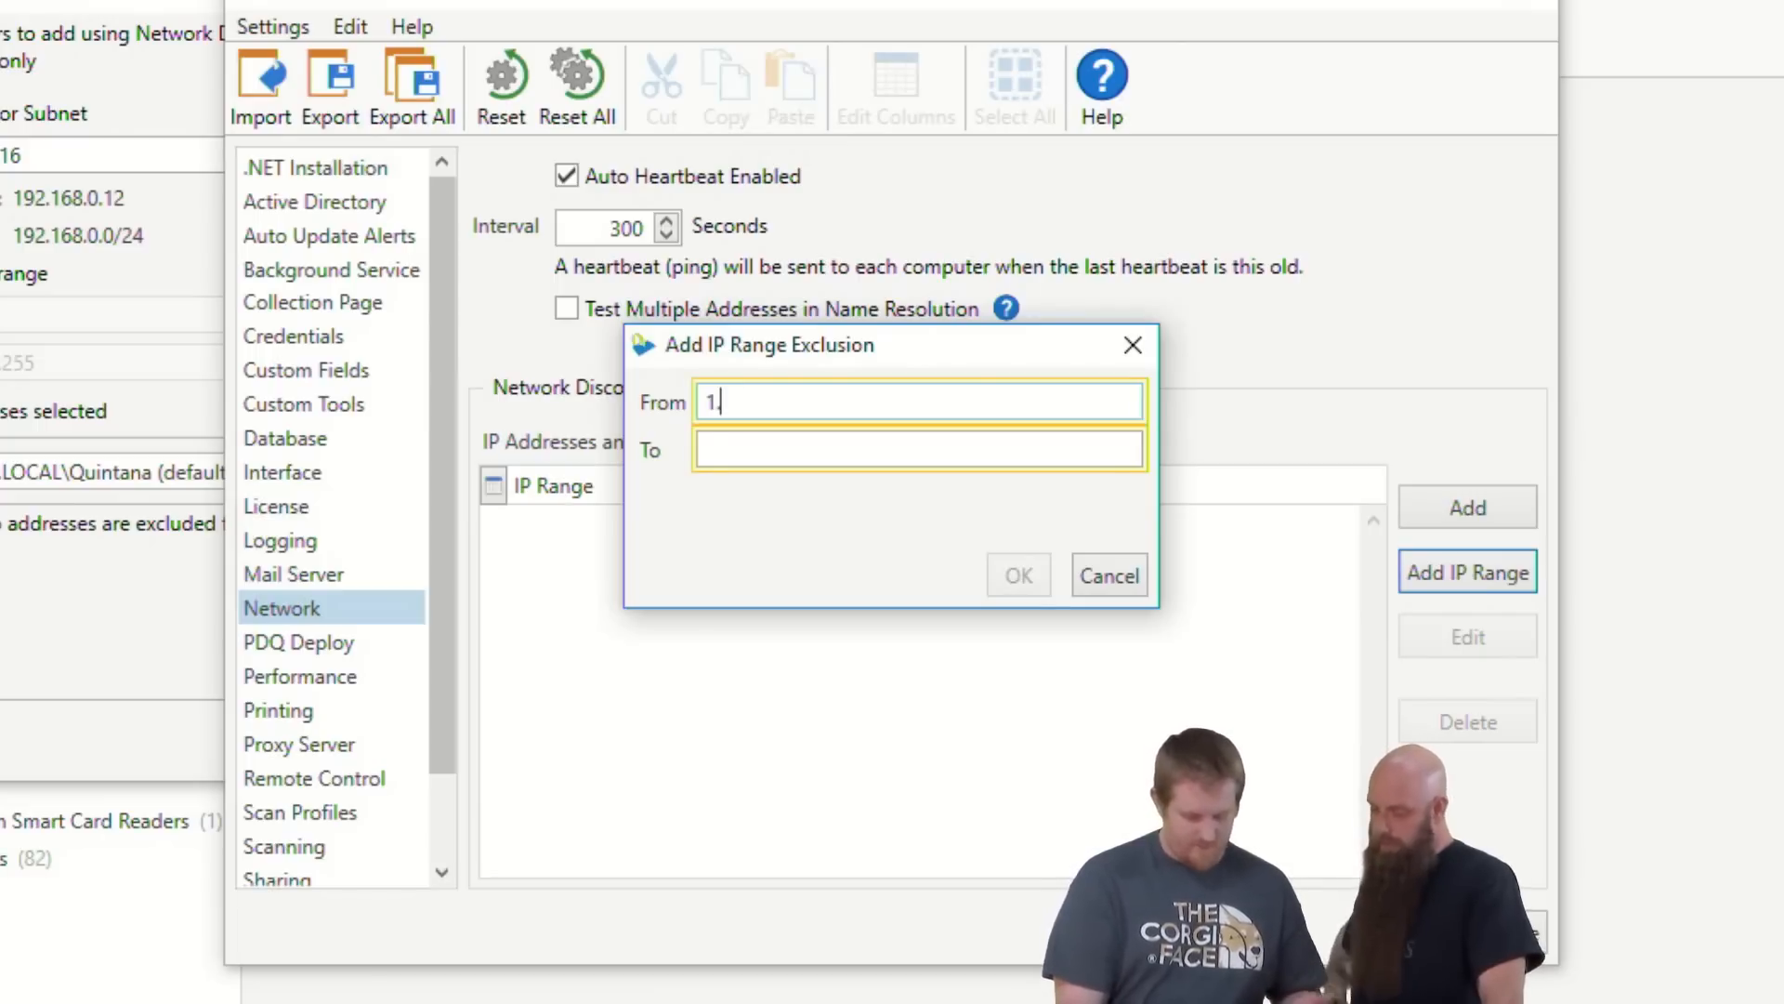
text(7.0)
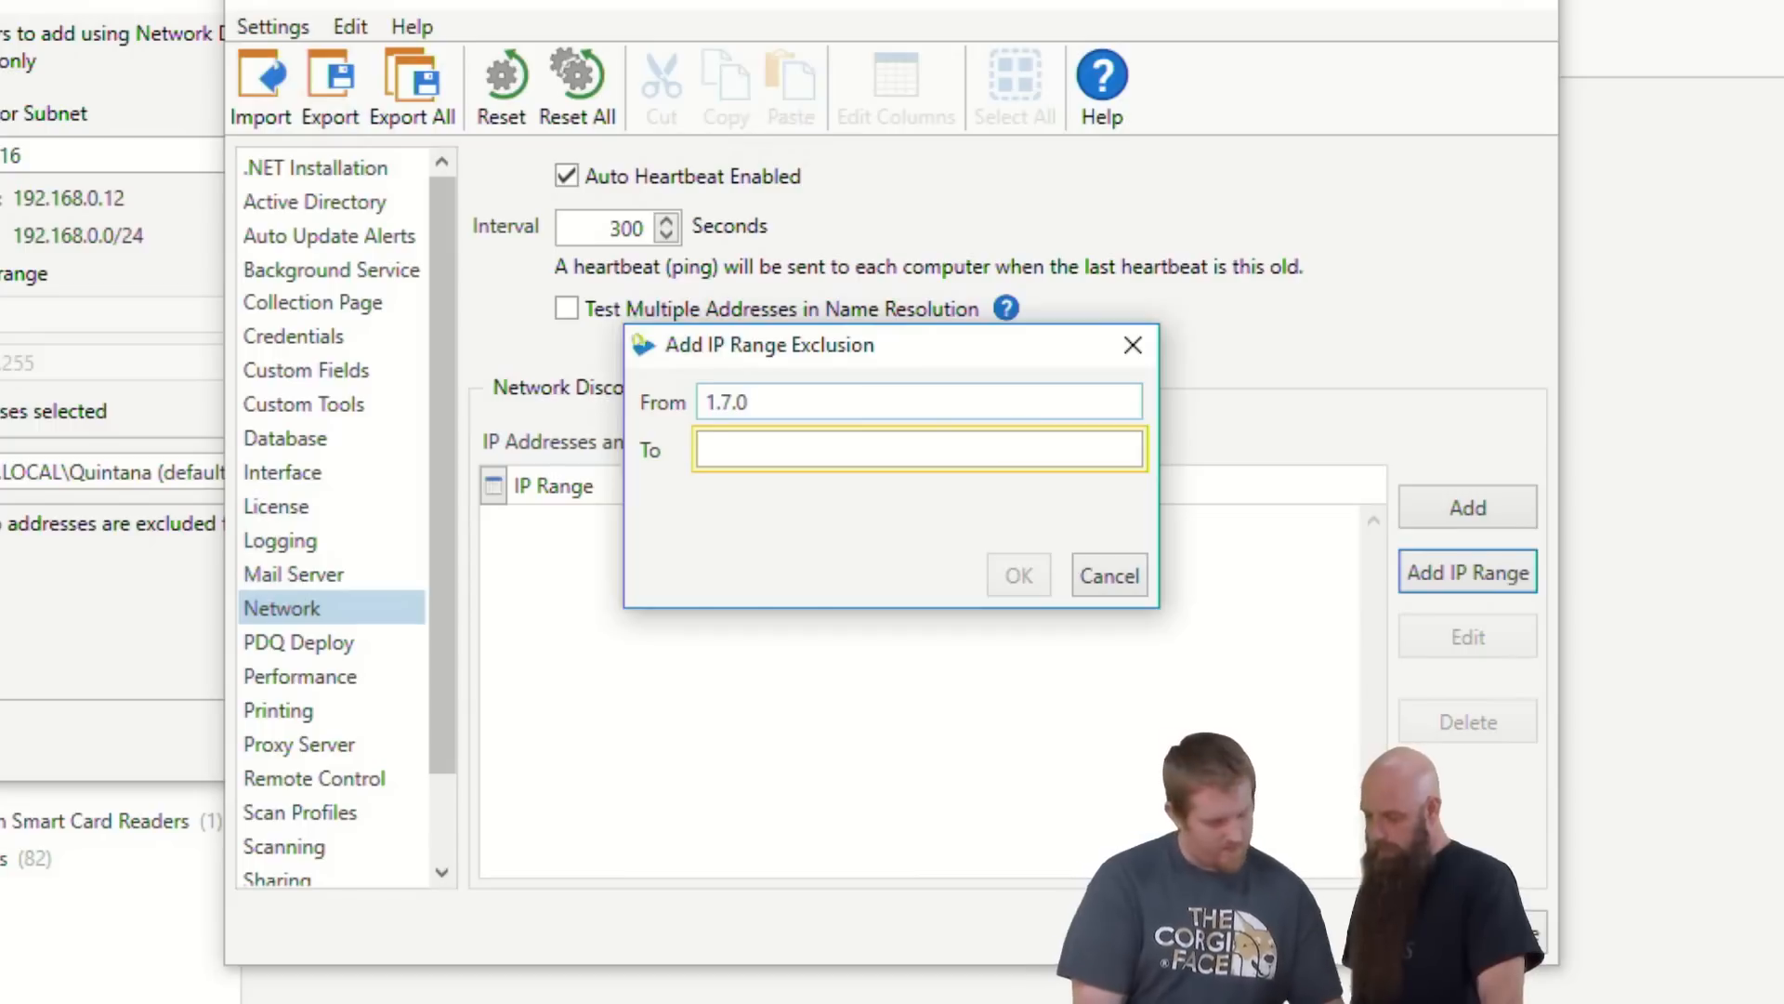
key(ctrl+a)
text(10.0)
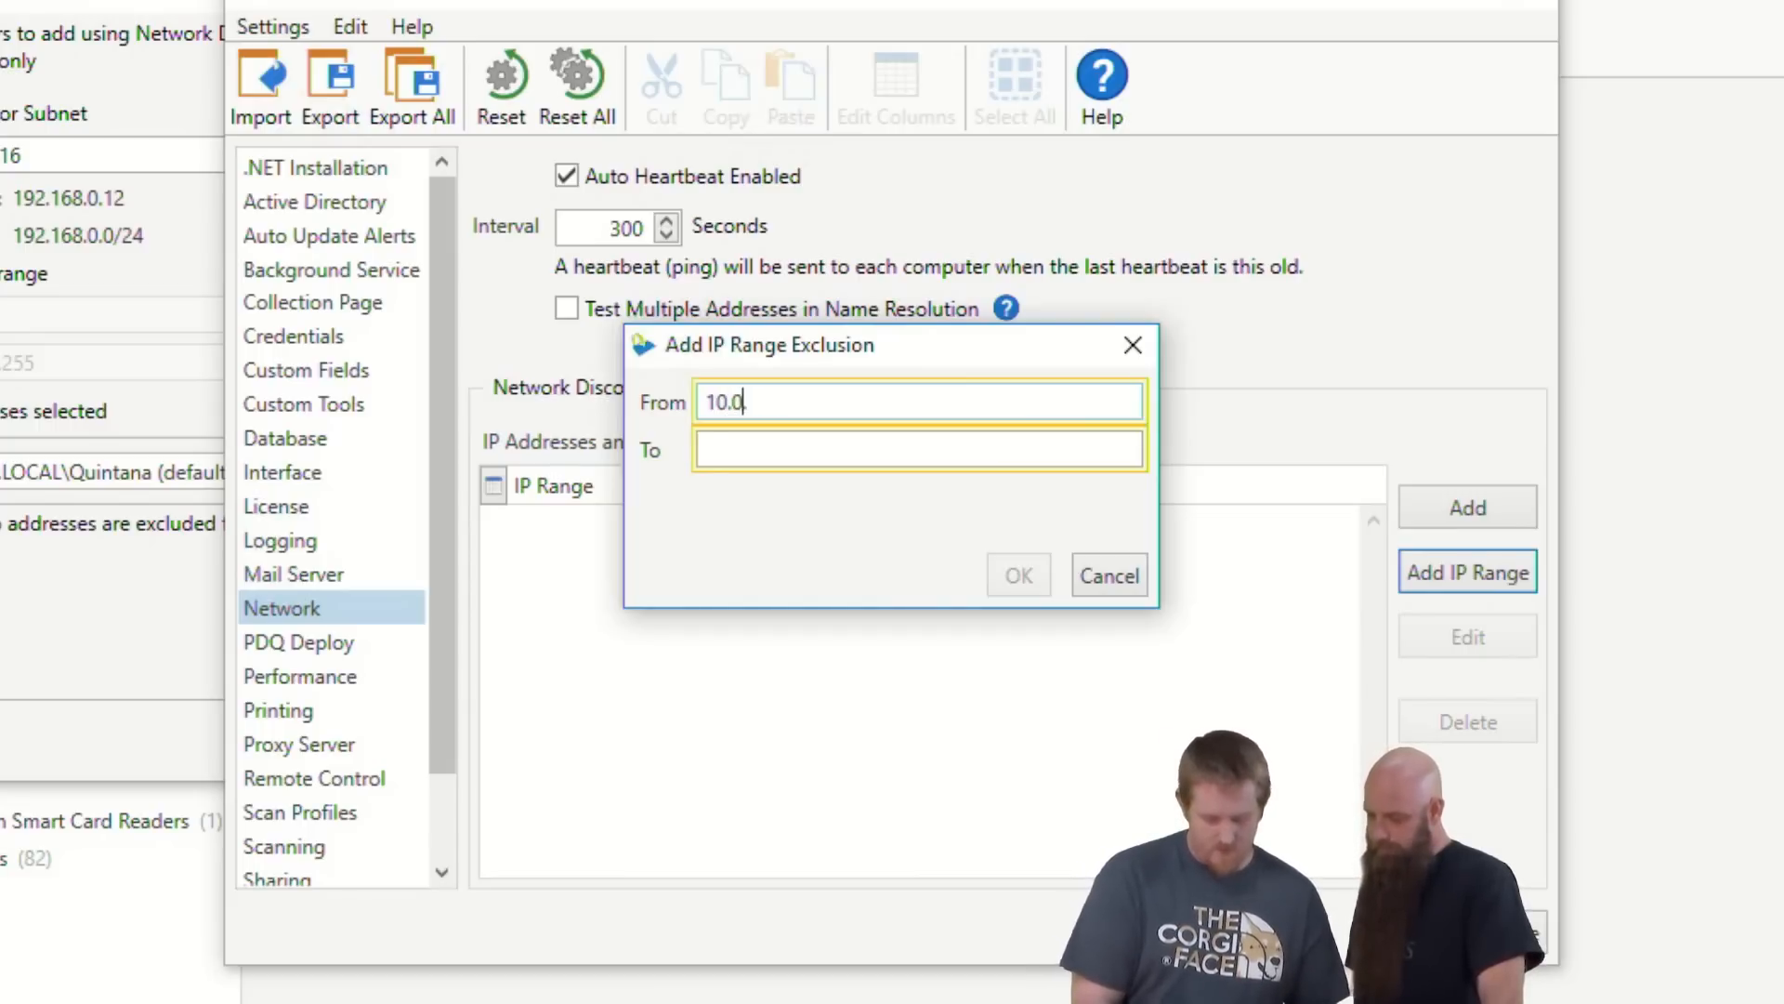
text(.7.0)
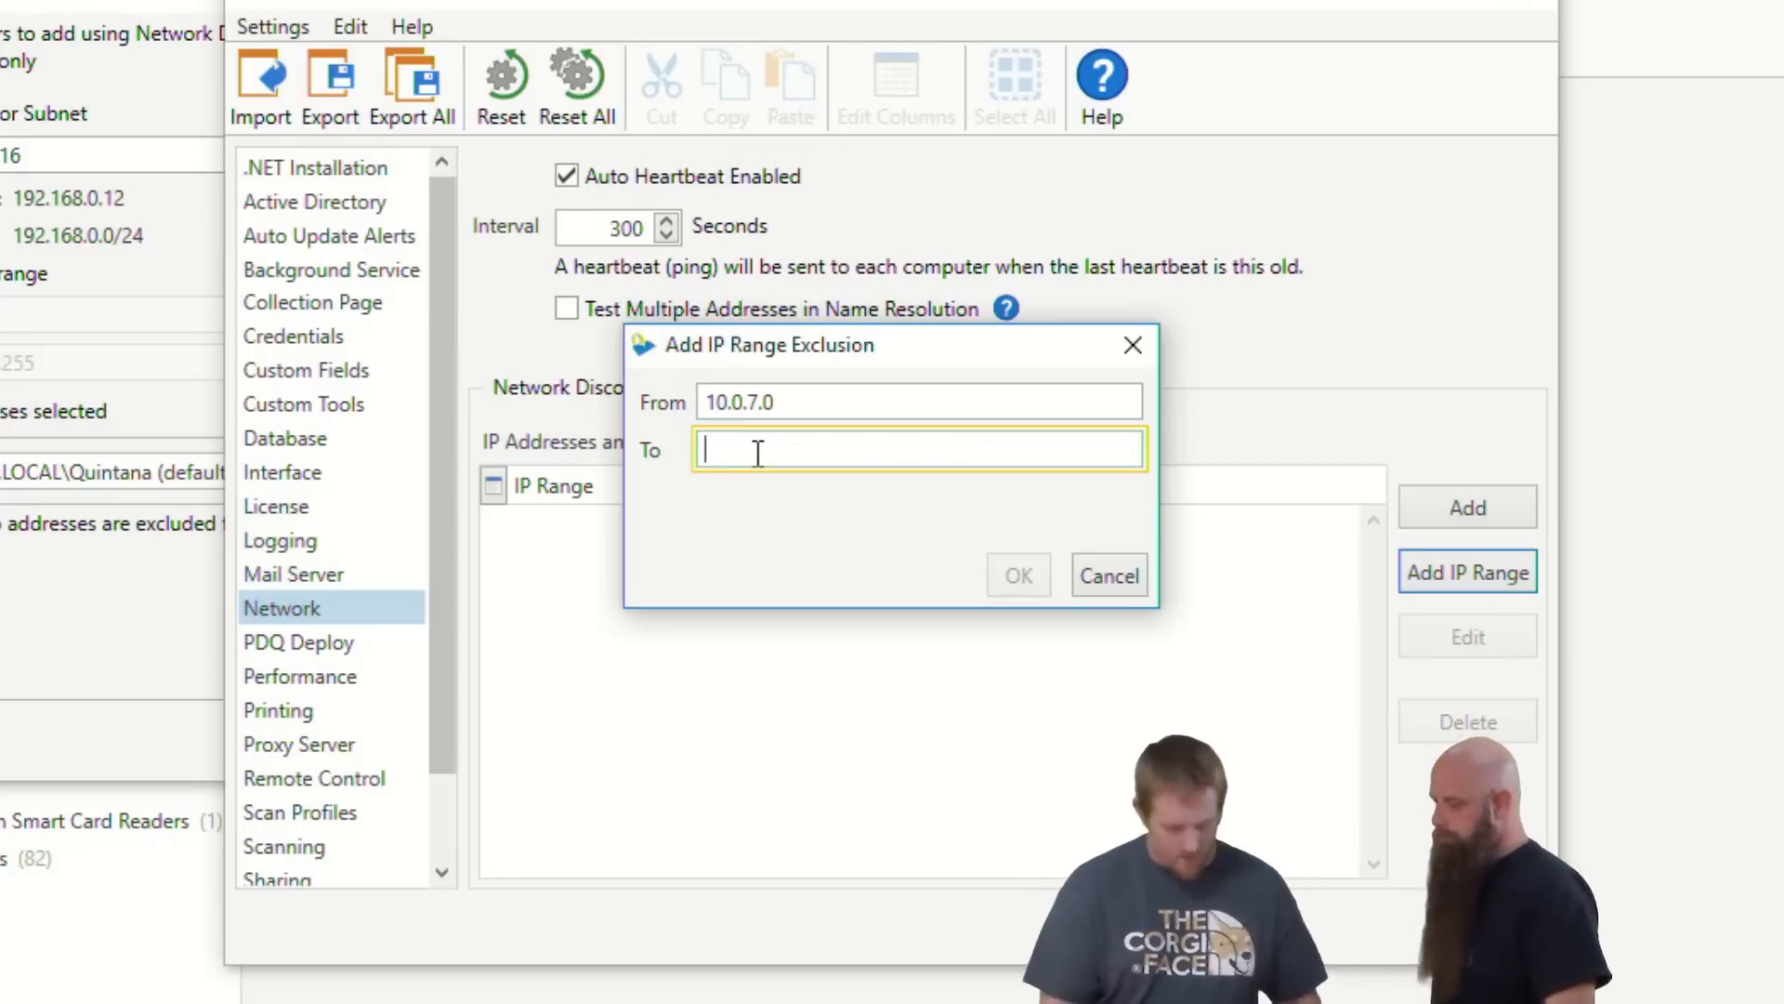
click(724, 450)
text(10)
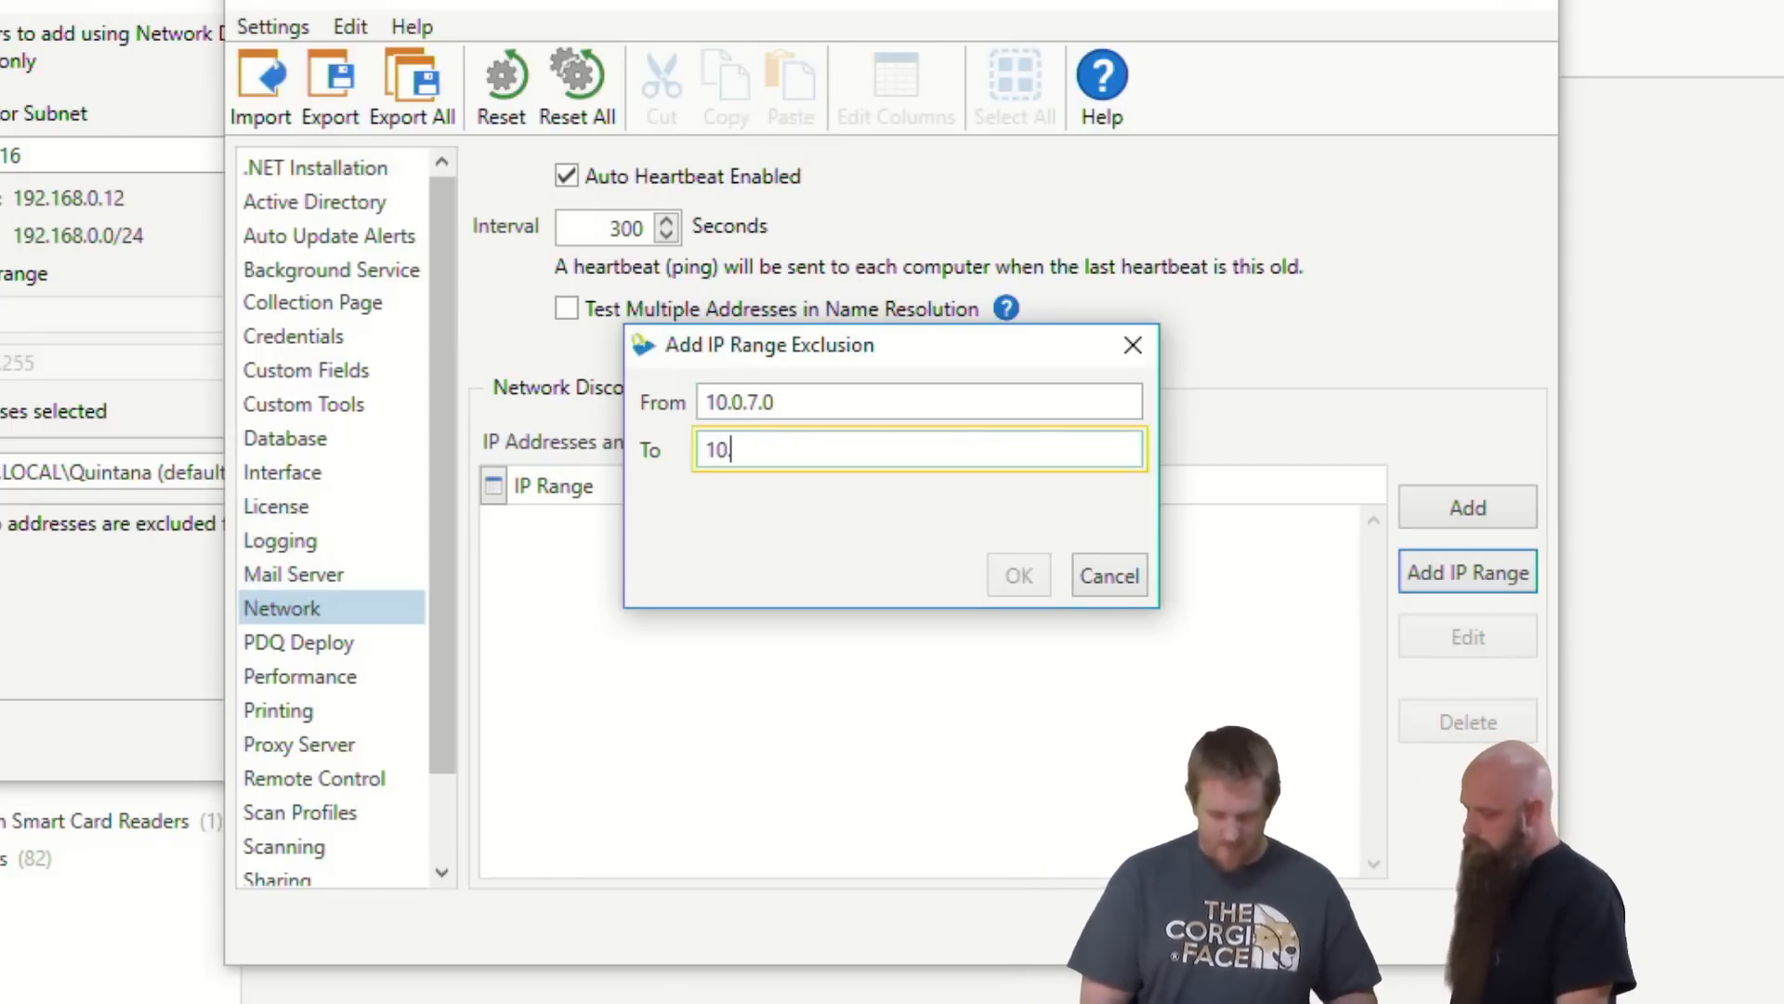
text(.0.12.0)
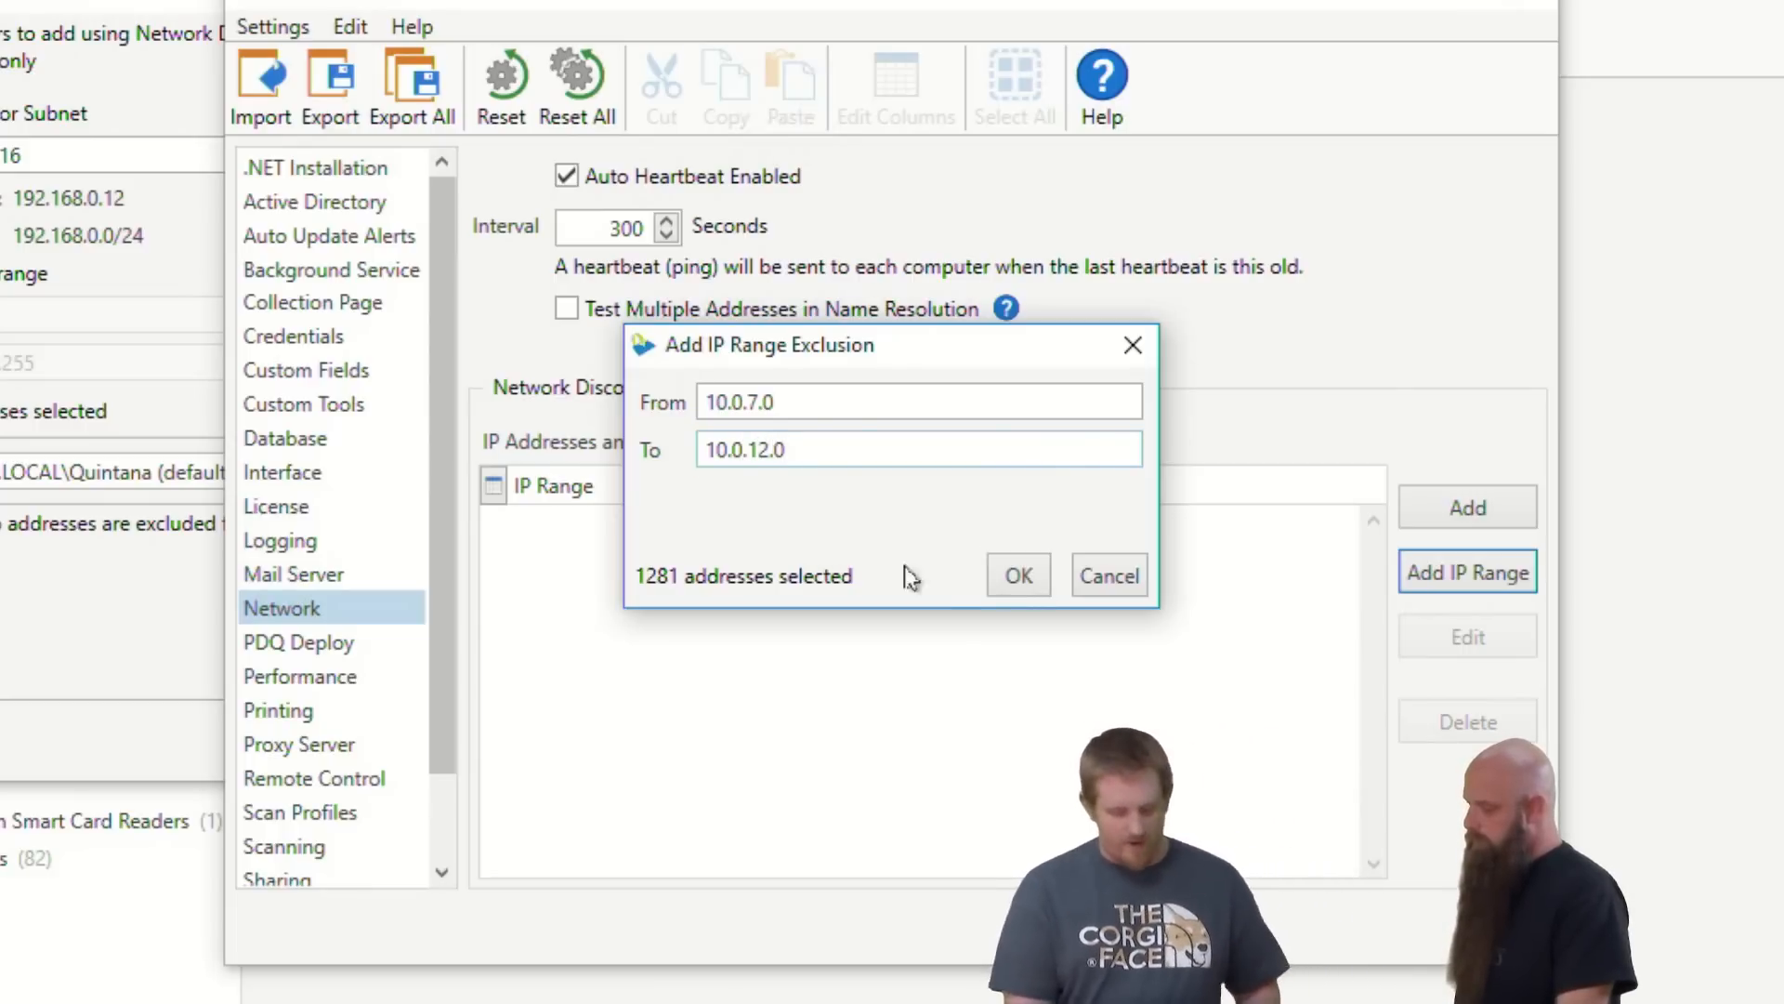
key(BackSpace)
text(255)
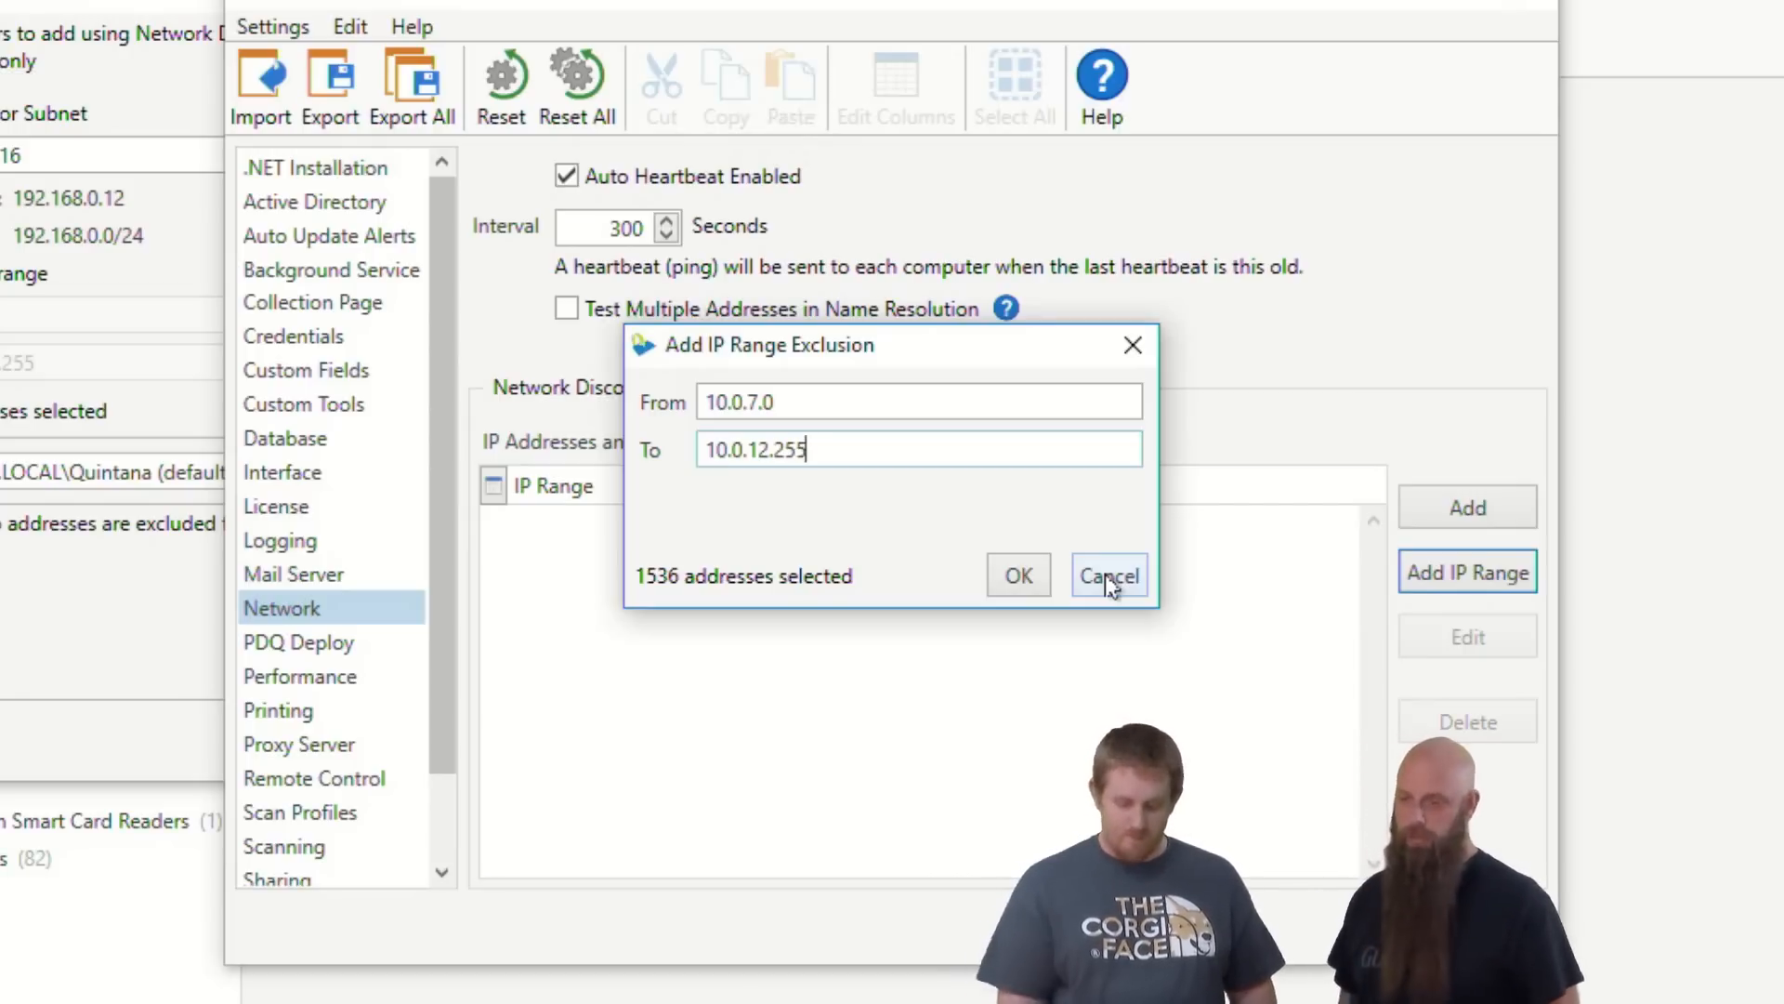
click(1037, 583)
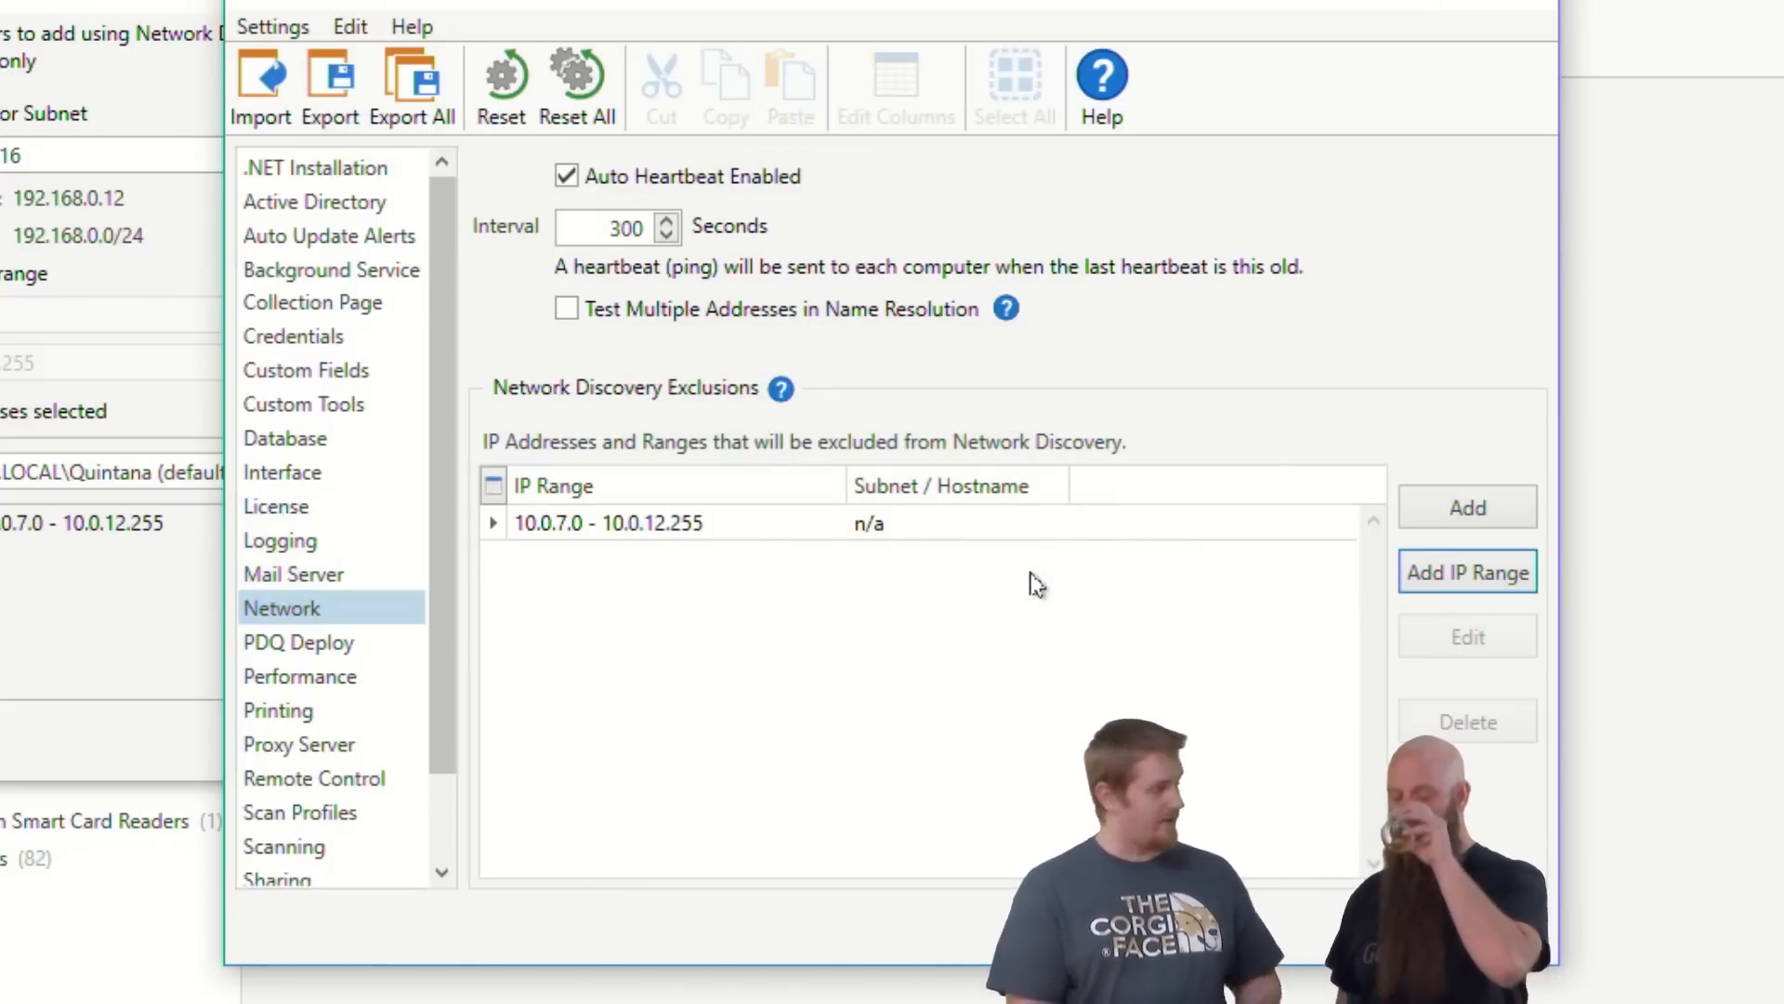
Step: Delete the 10.0.7.0 - 10.0.12.255 range from the Network Discovery exclusions
click(732, 522)
click(1470, 734)
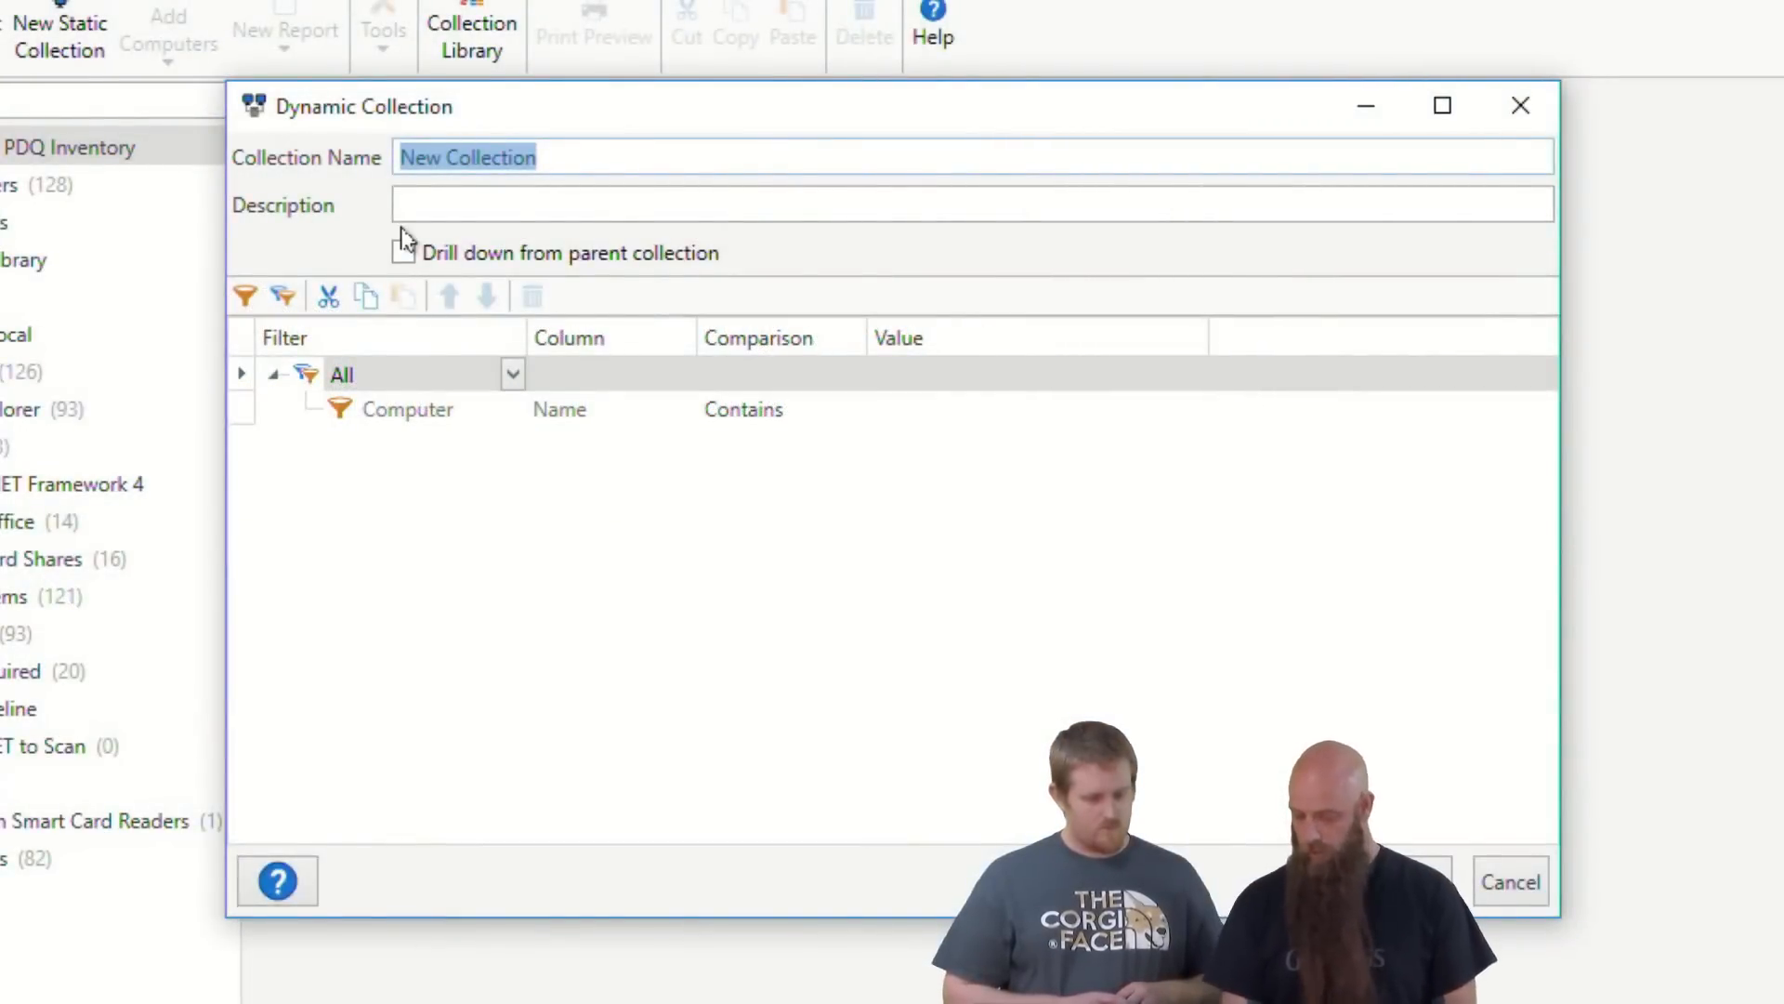
Step: Name the new dynamic collection Printers, filter it by Computer Chassis Contains Printer, and save it
text(Printers)
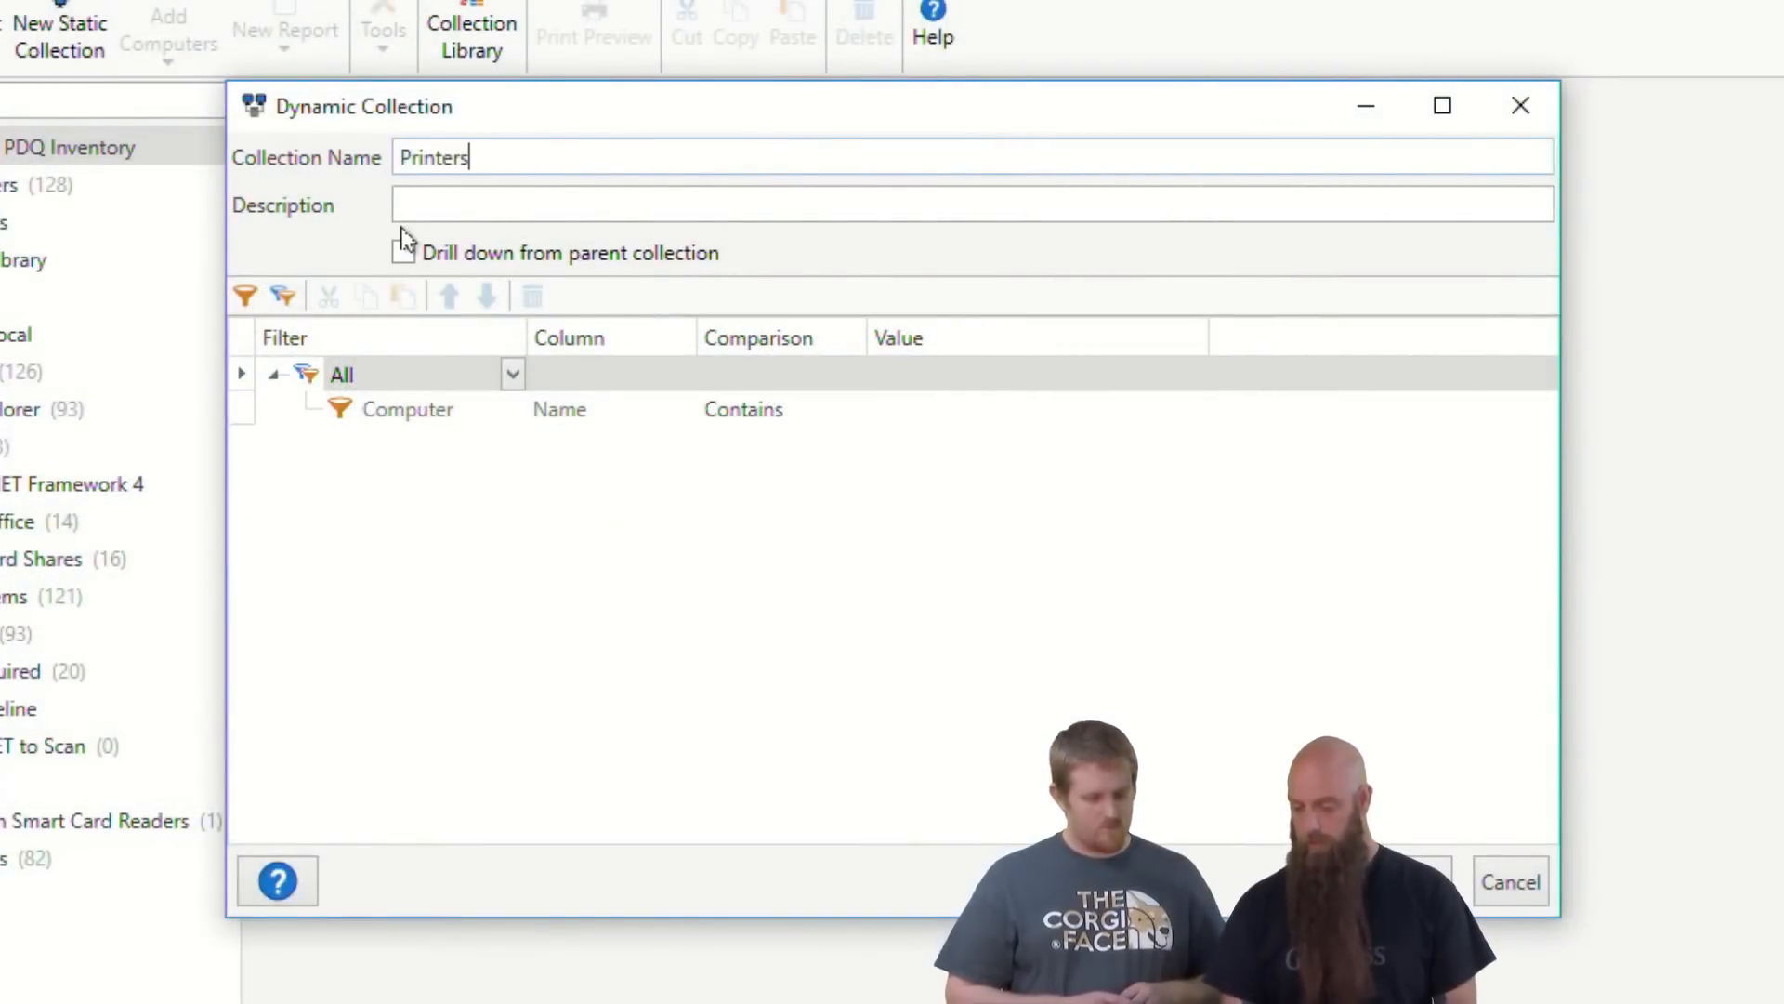
click(682, 411)
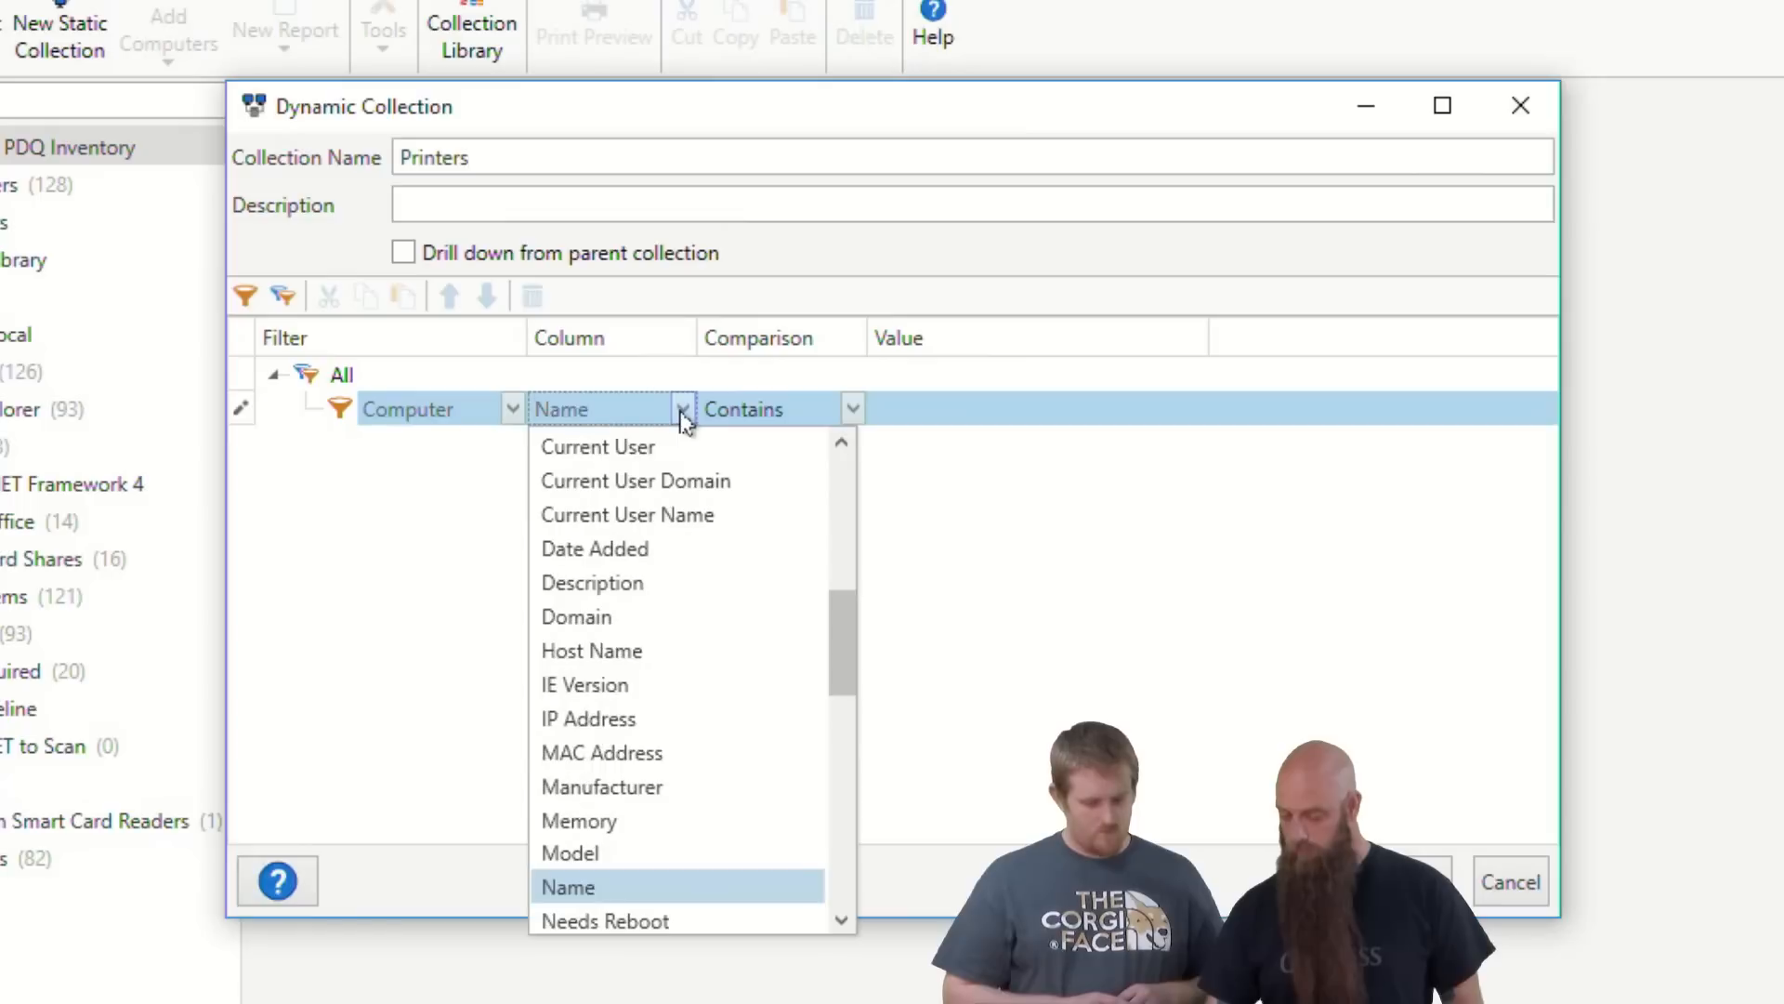
scroll(769, 625, up, 2)
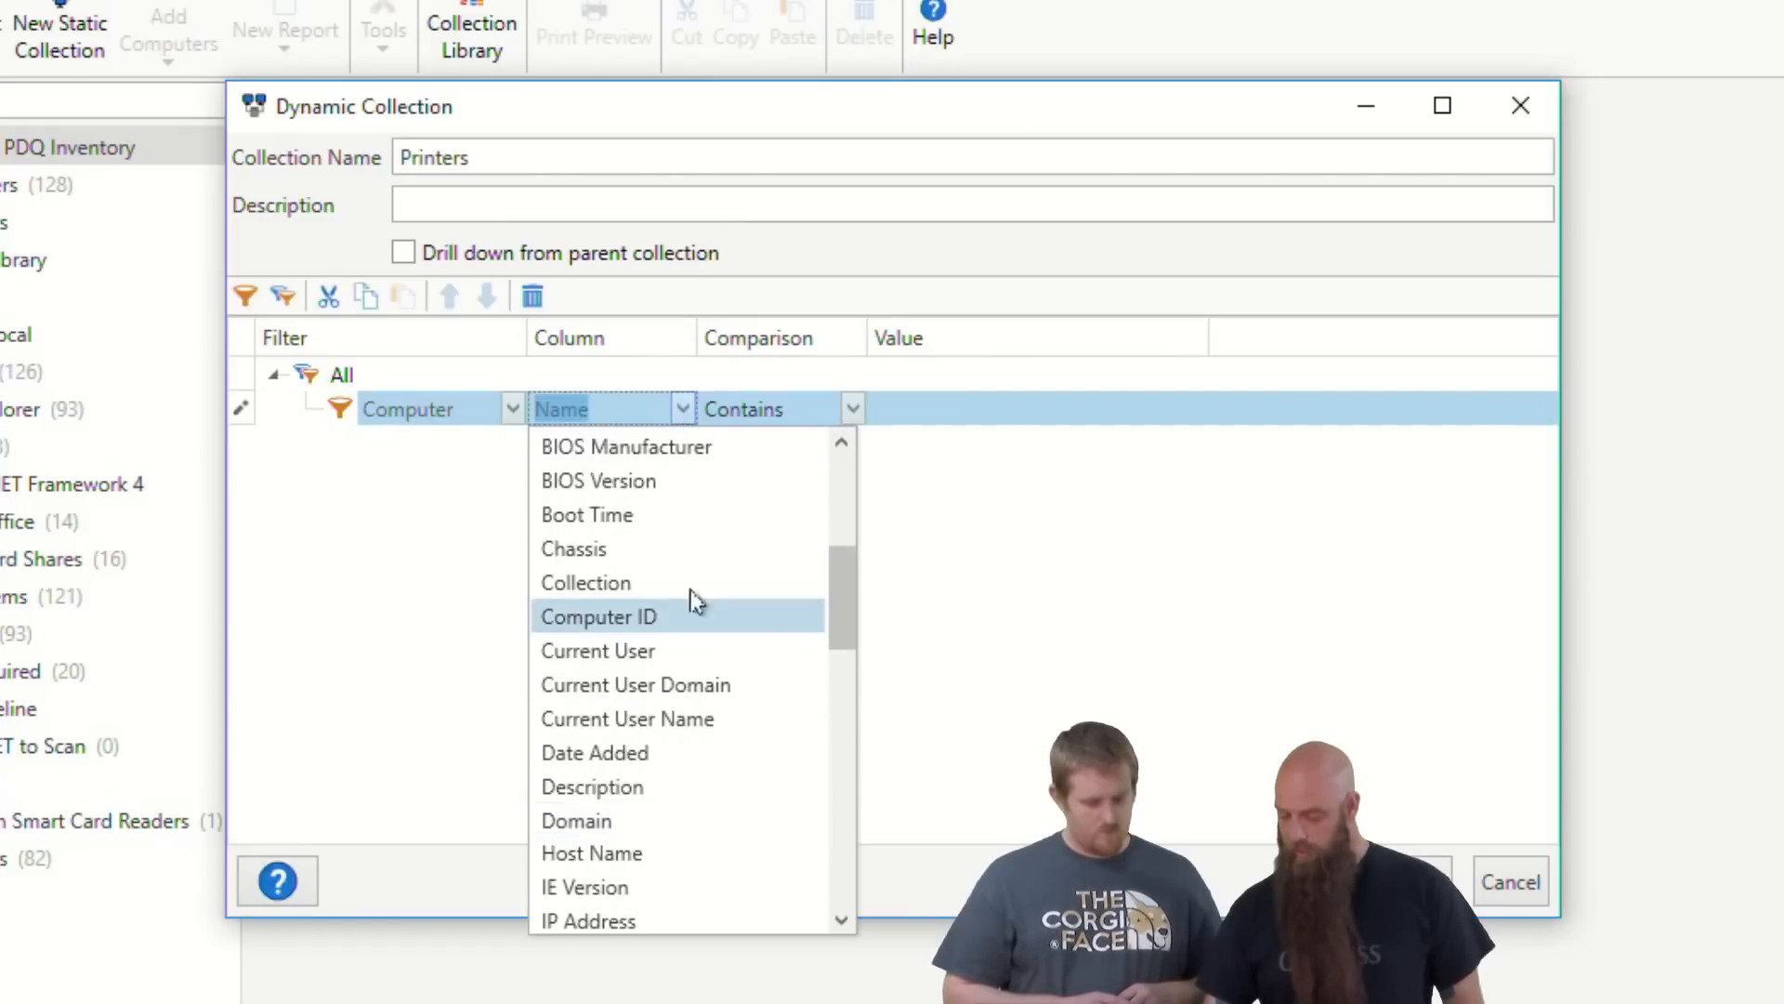
click(637, 554)
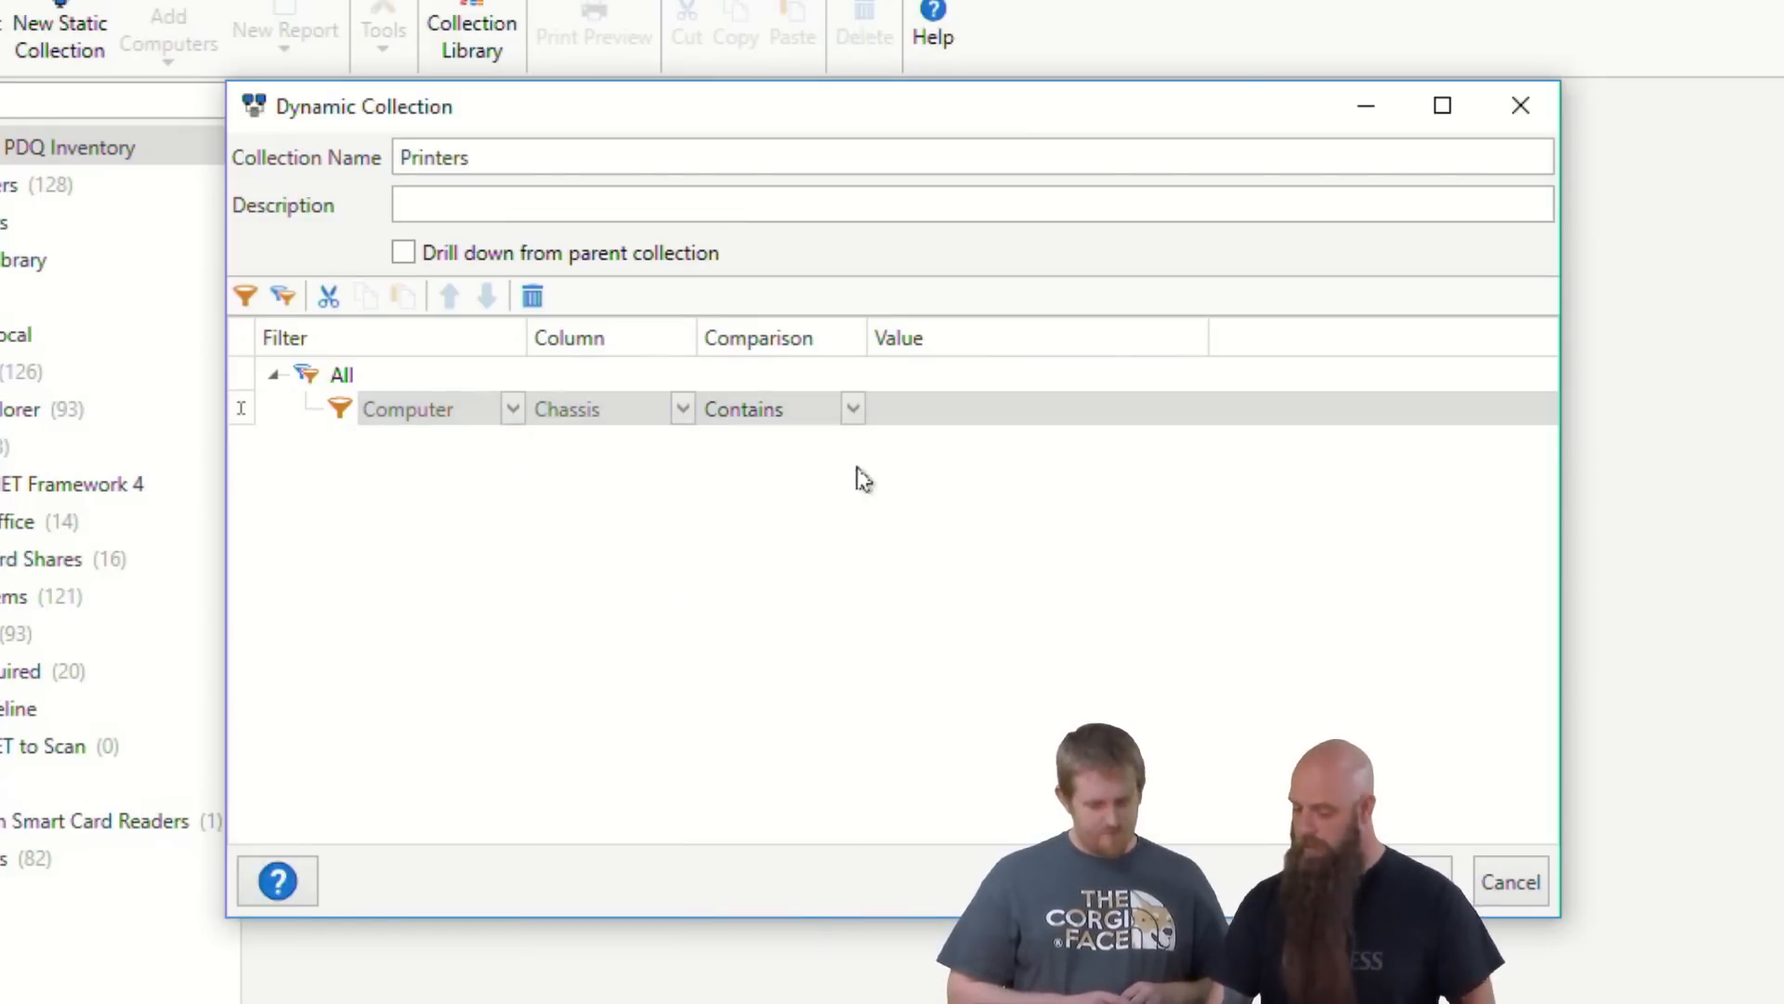
click(941, 416)
text(Printer)
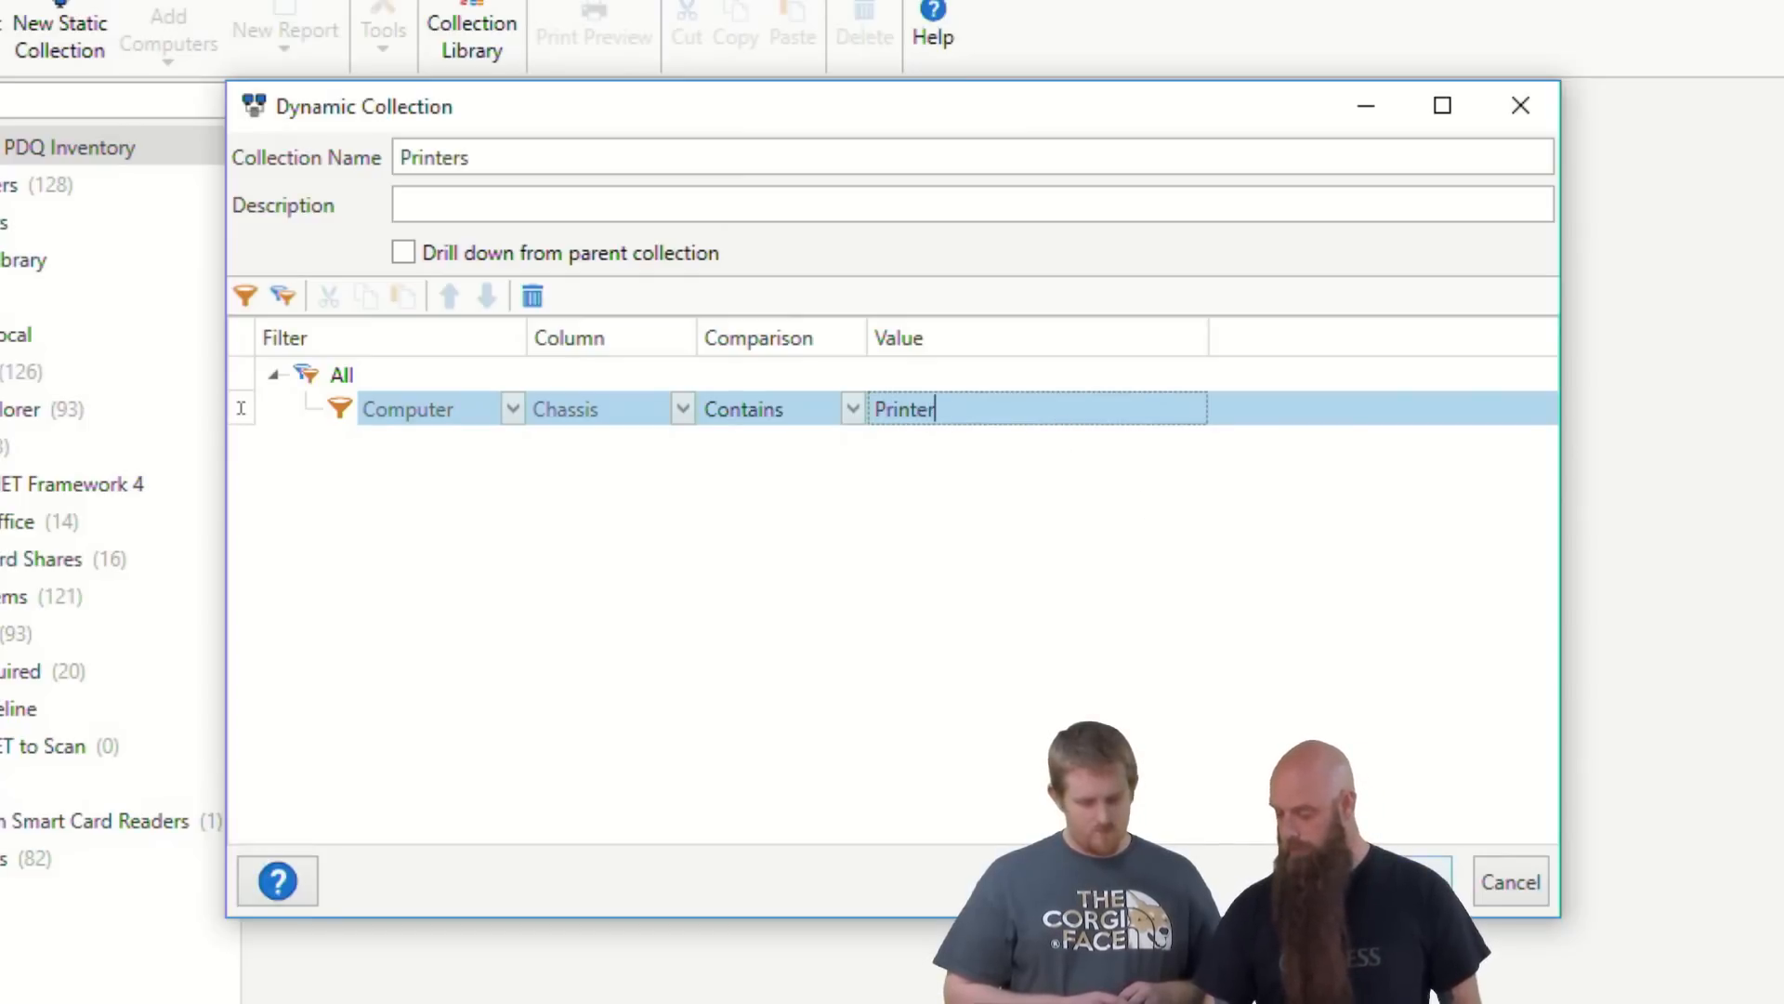
key(Return)
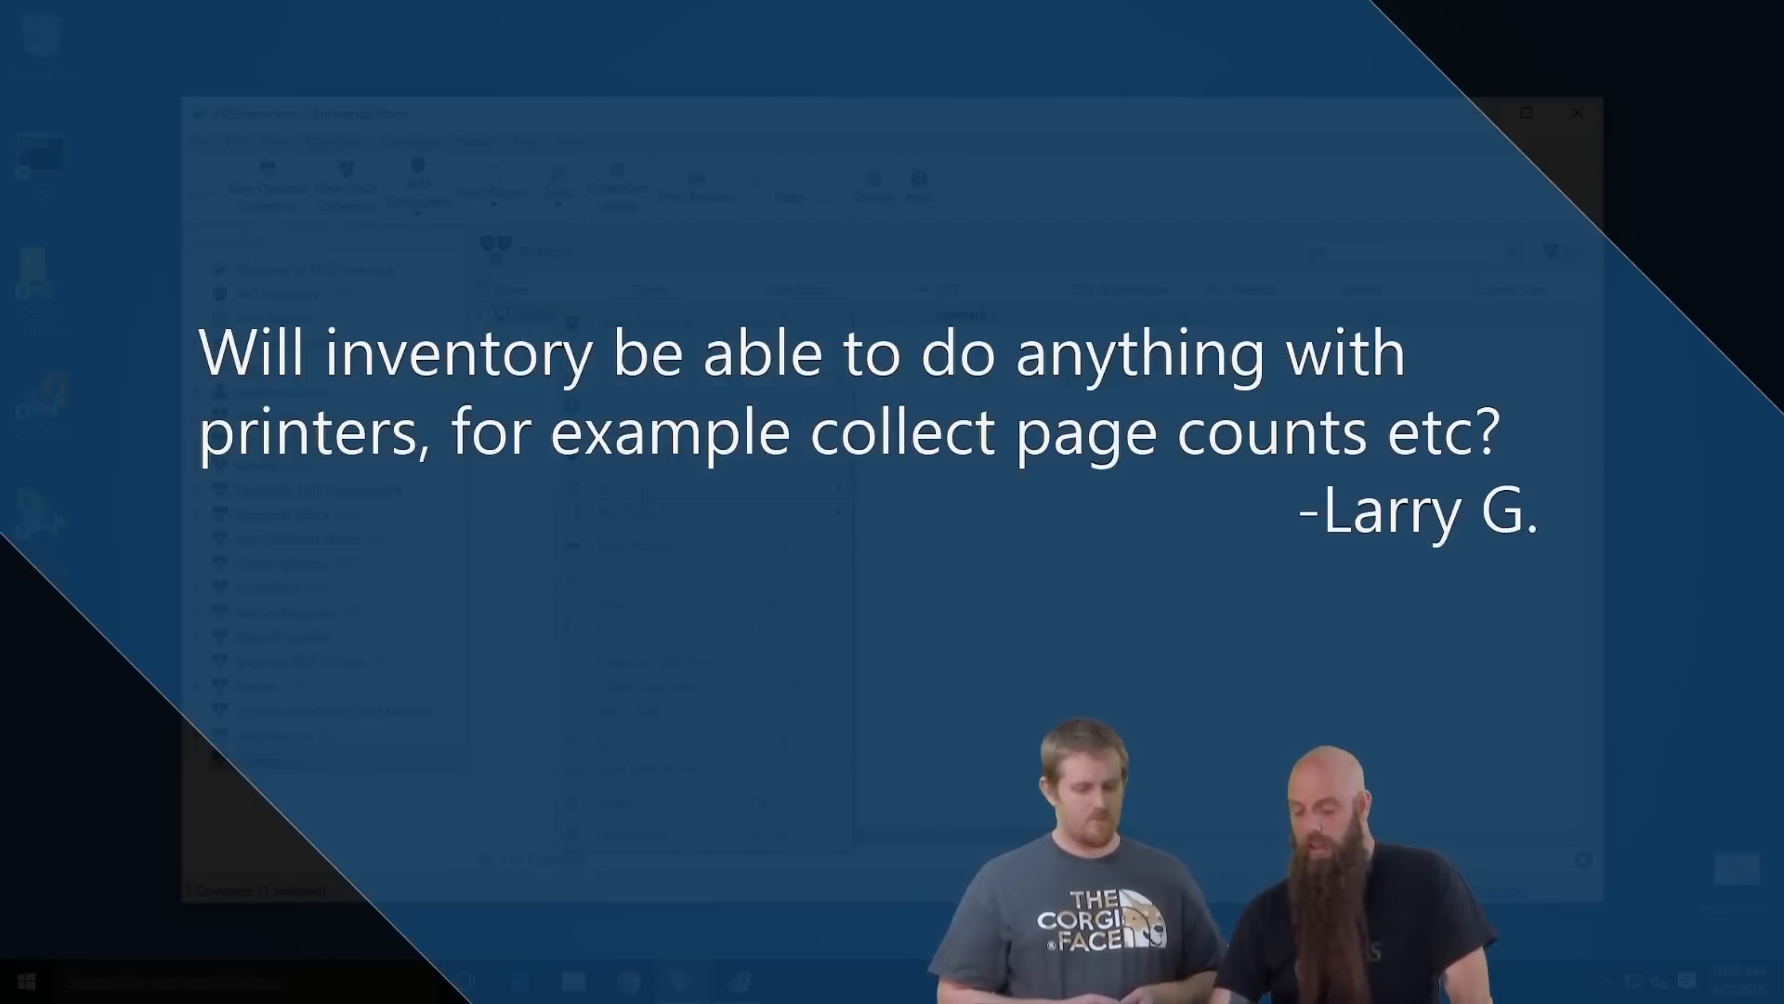
Step: View the web page of the printer 10.0.0.246 from the Printers collection, then close the browser window
mouse_move(643, 491)
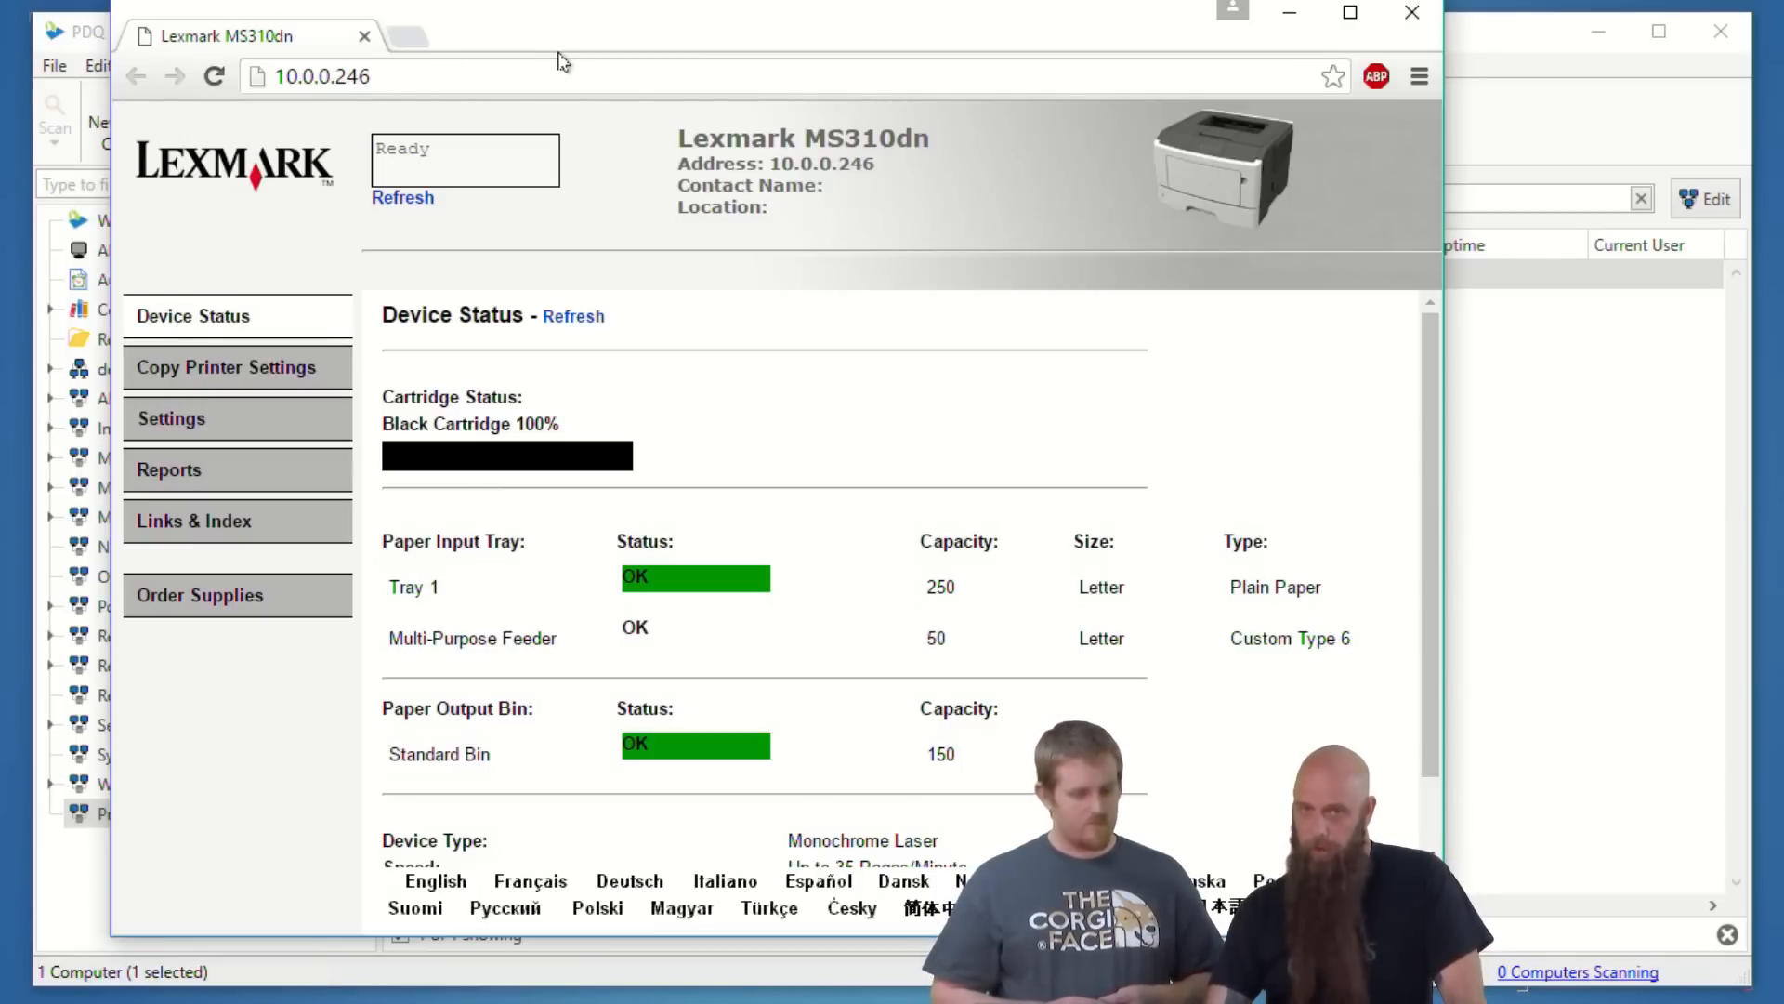
click(1410, 14)
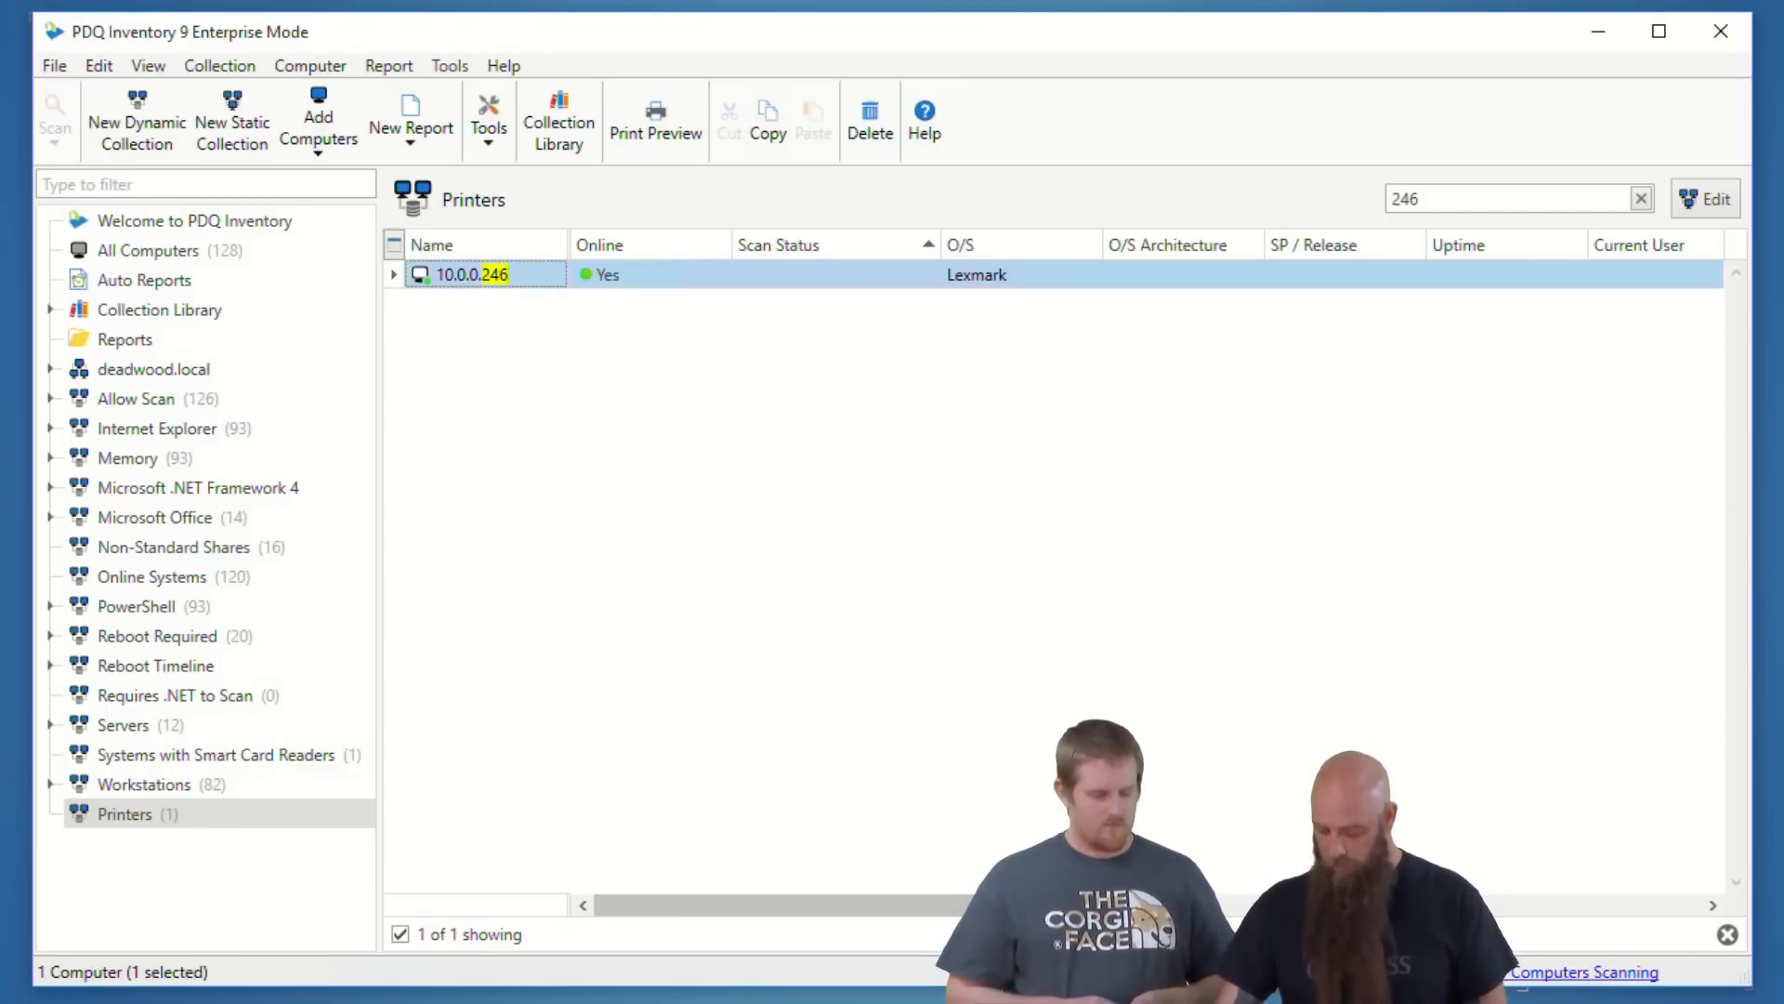
Step: Switch away from PDQ Inventory and open Windows Computer Management
key(alt+Tab)
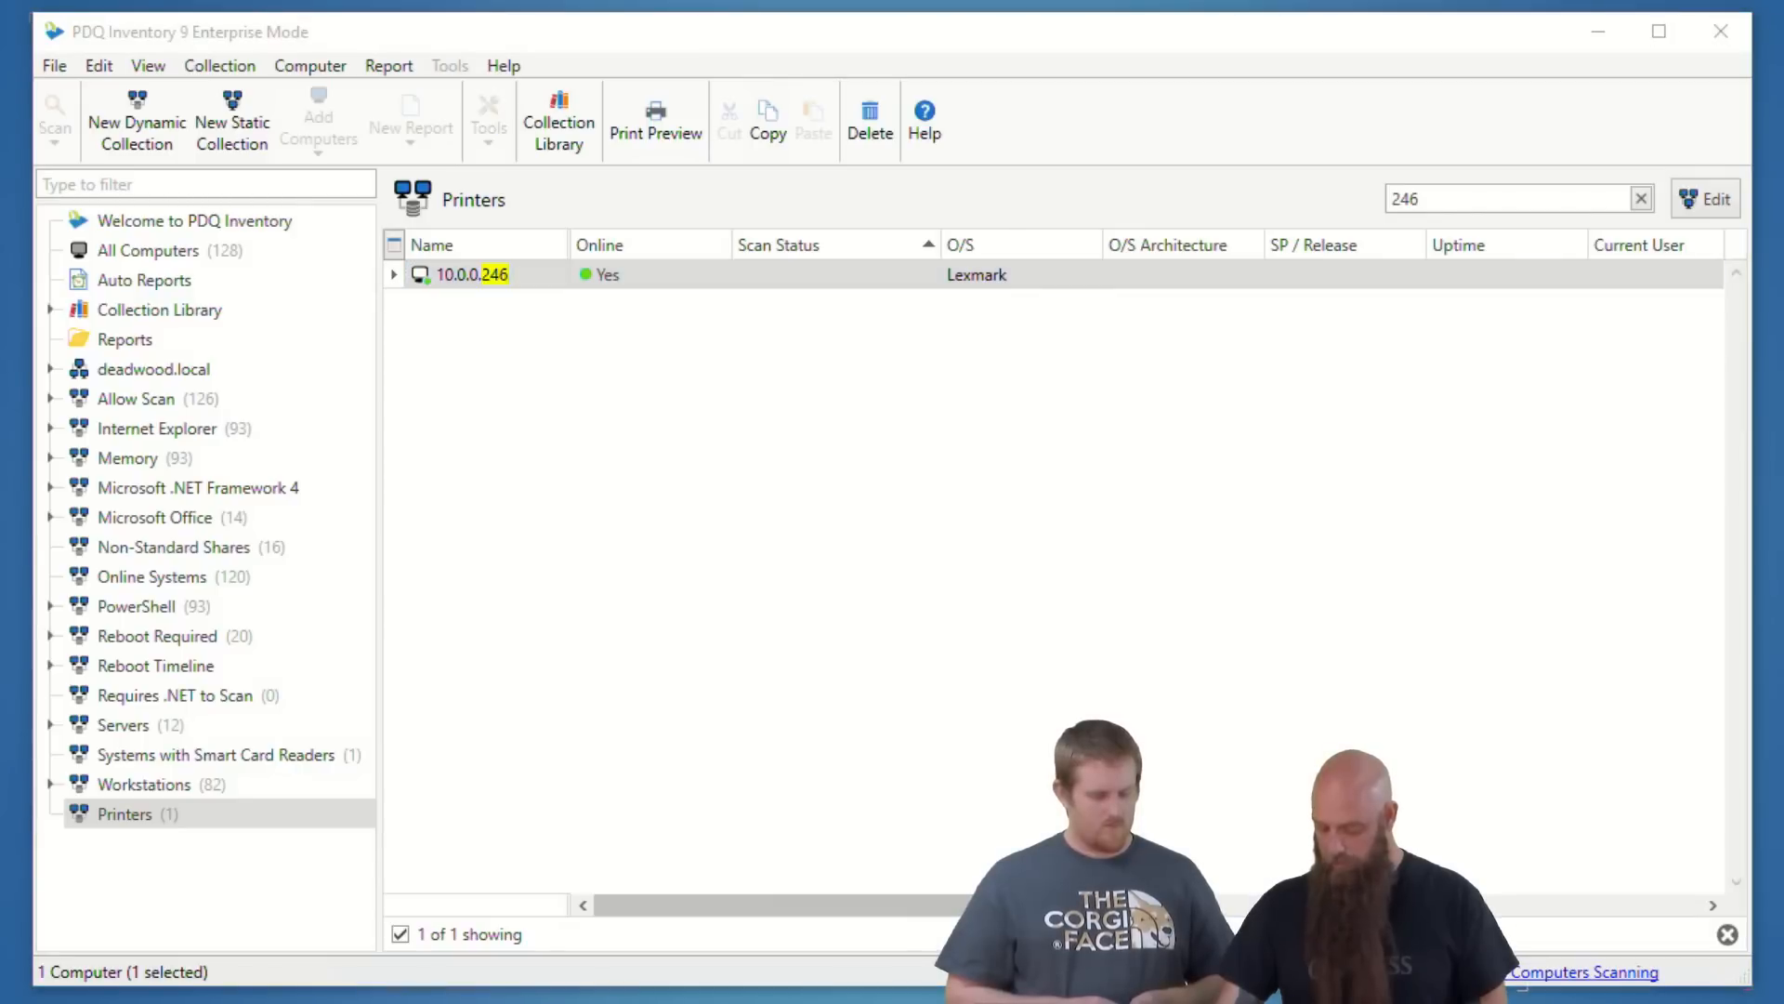
key(super)
key(super+x)
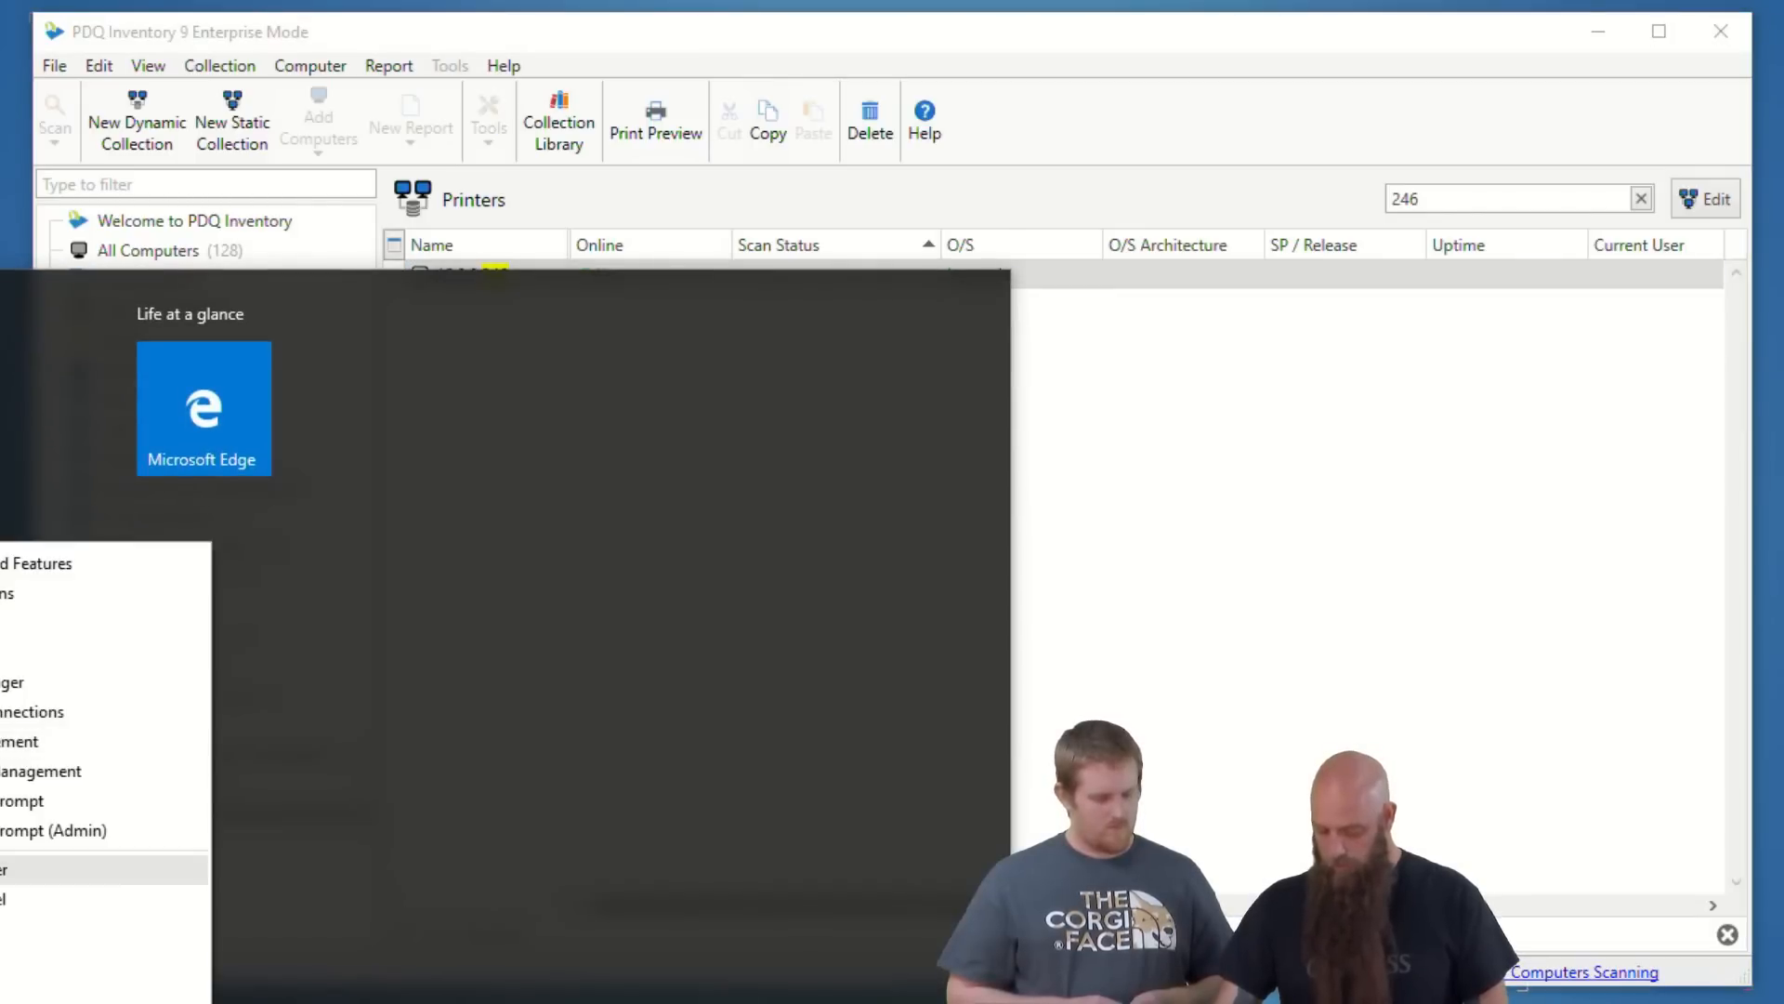
click(4, 773)
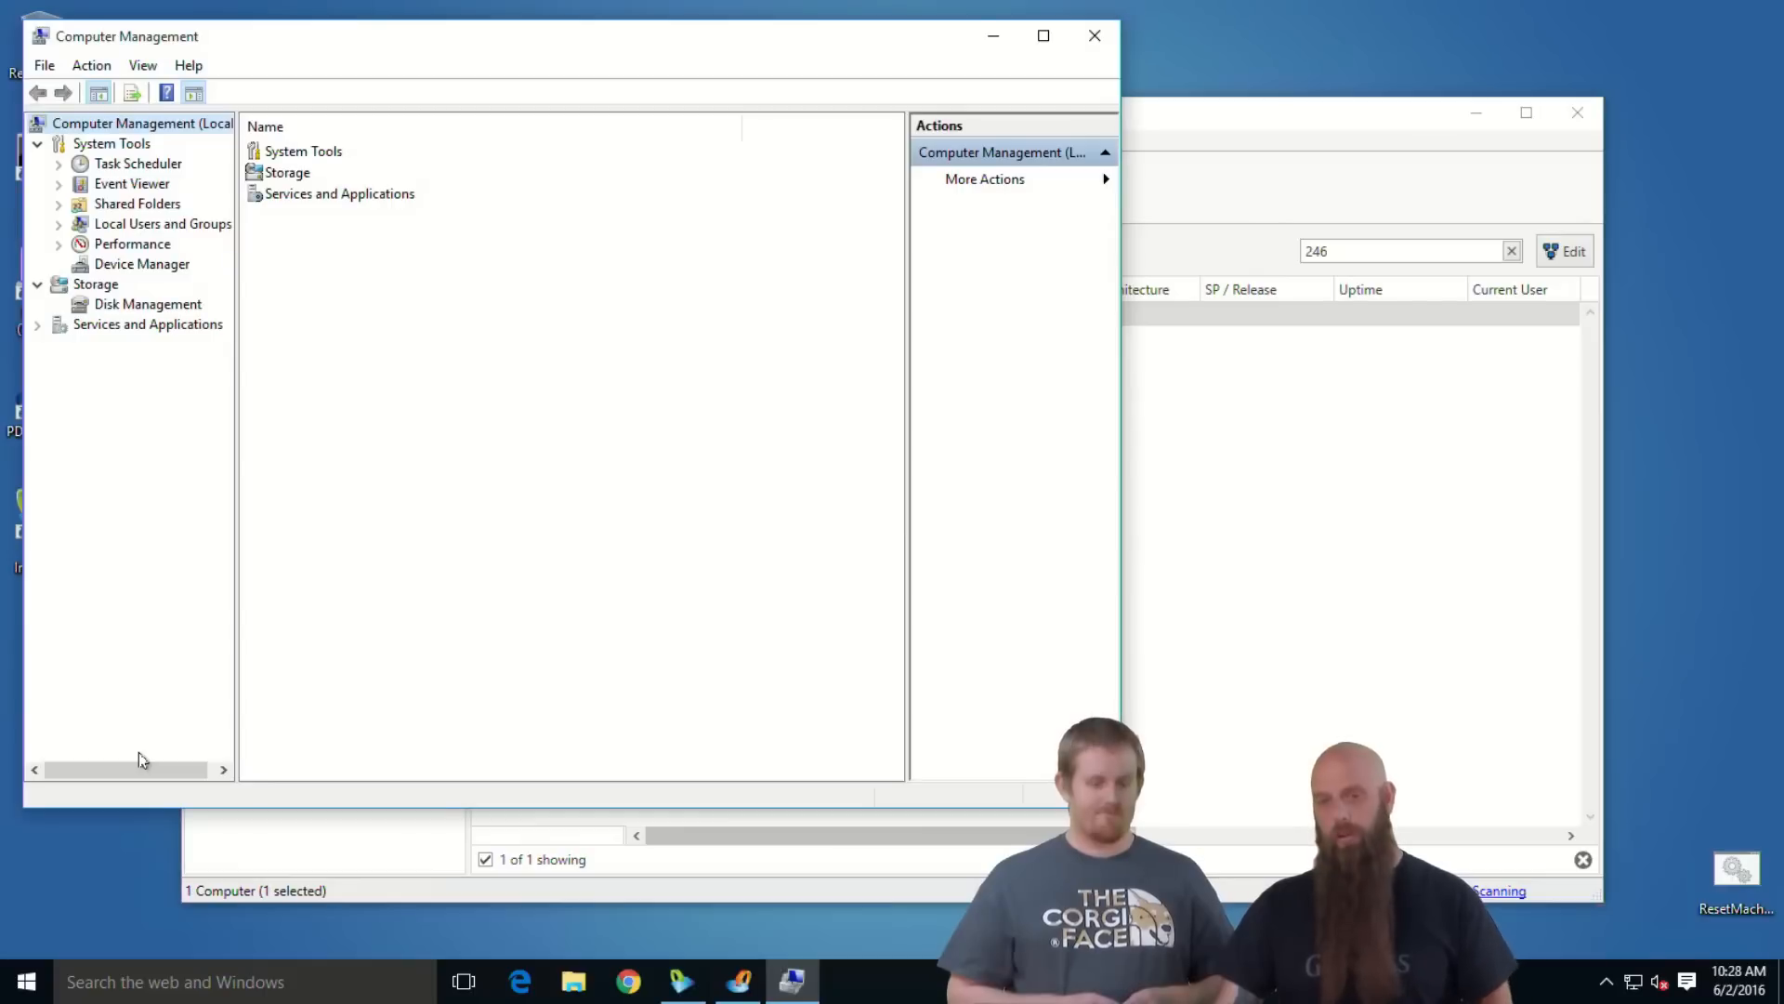
Step: Switch from Computer Management to the Windows System window, examine the computer description field in System Properties, and close both without saving changes
click(1097, 35)
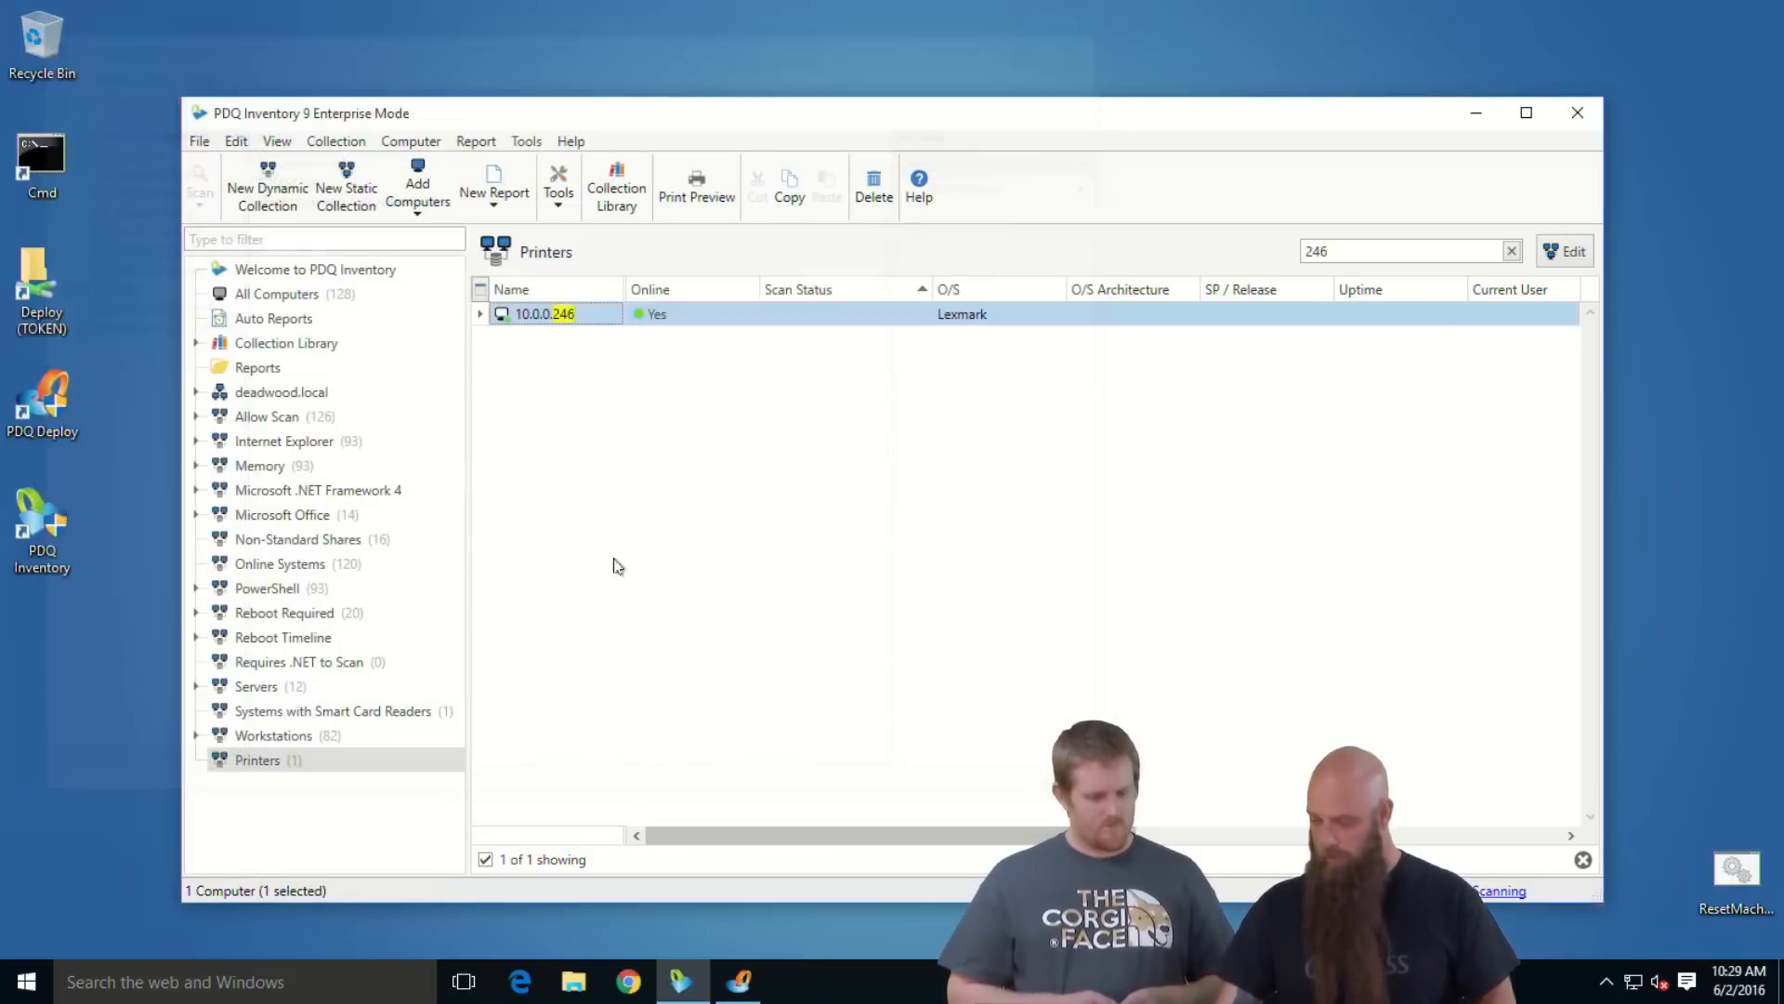
click(31, 985)
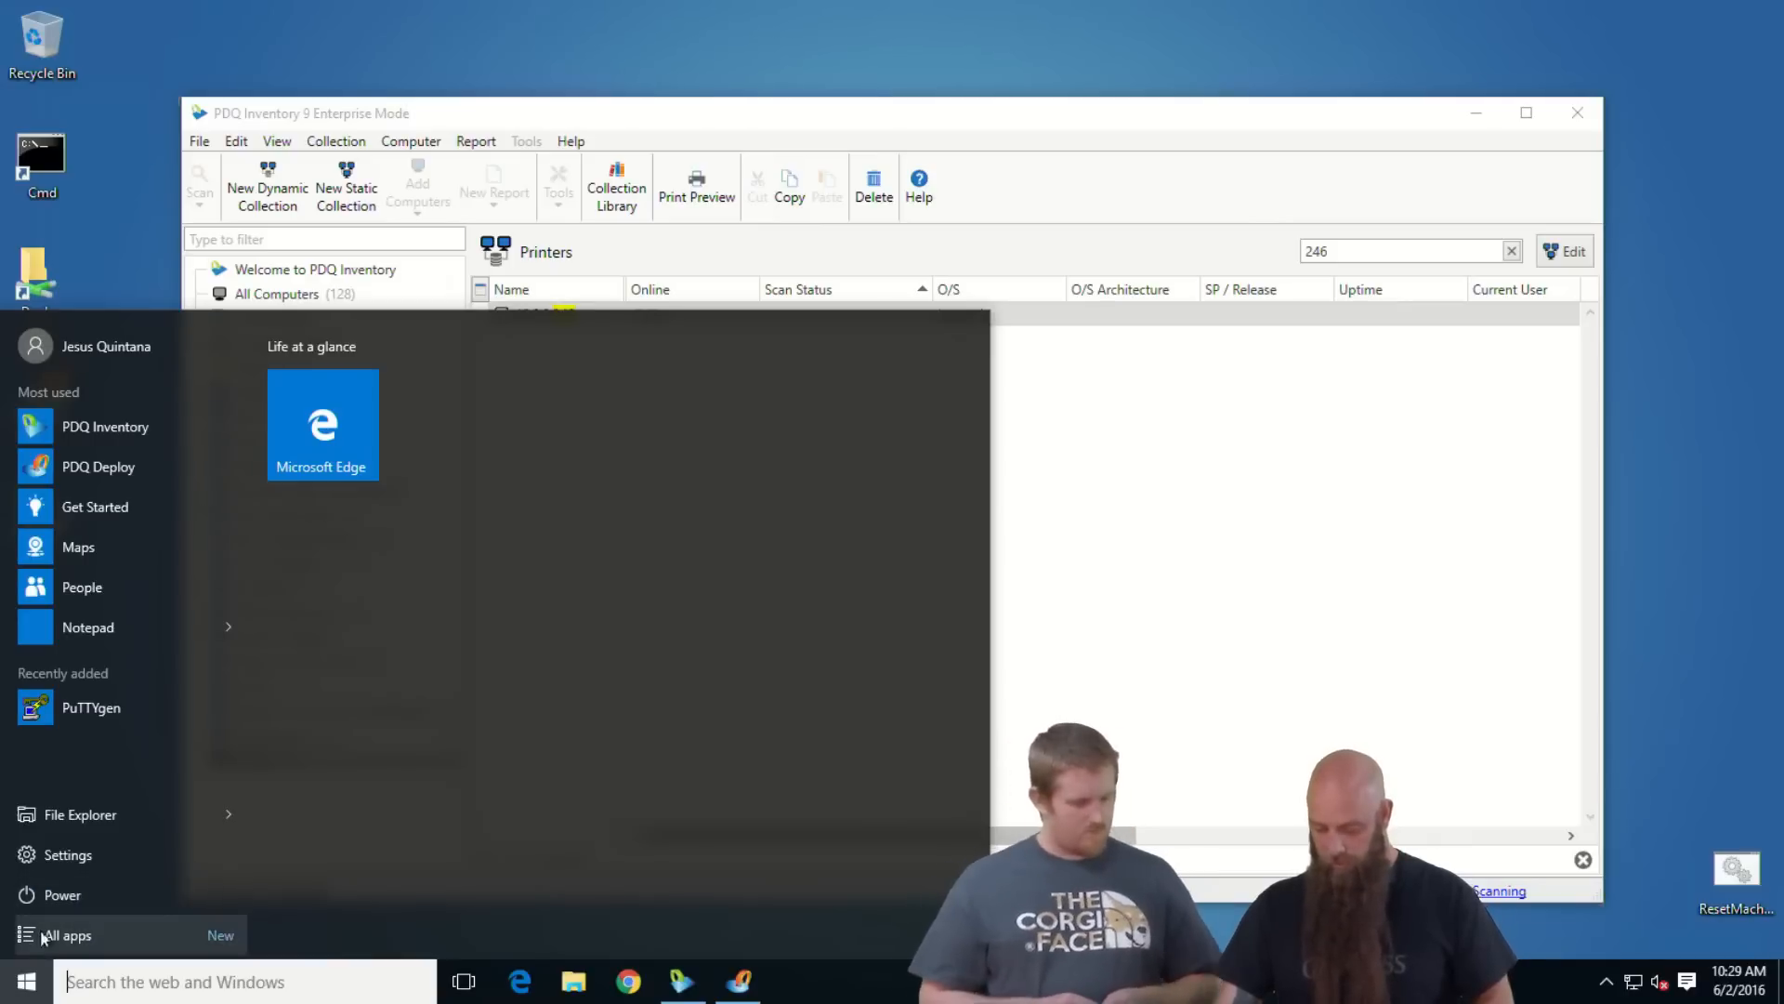
right_click(33, 976)
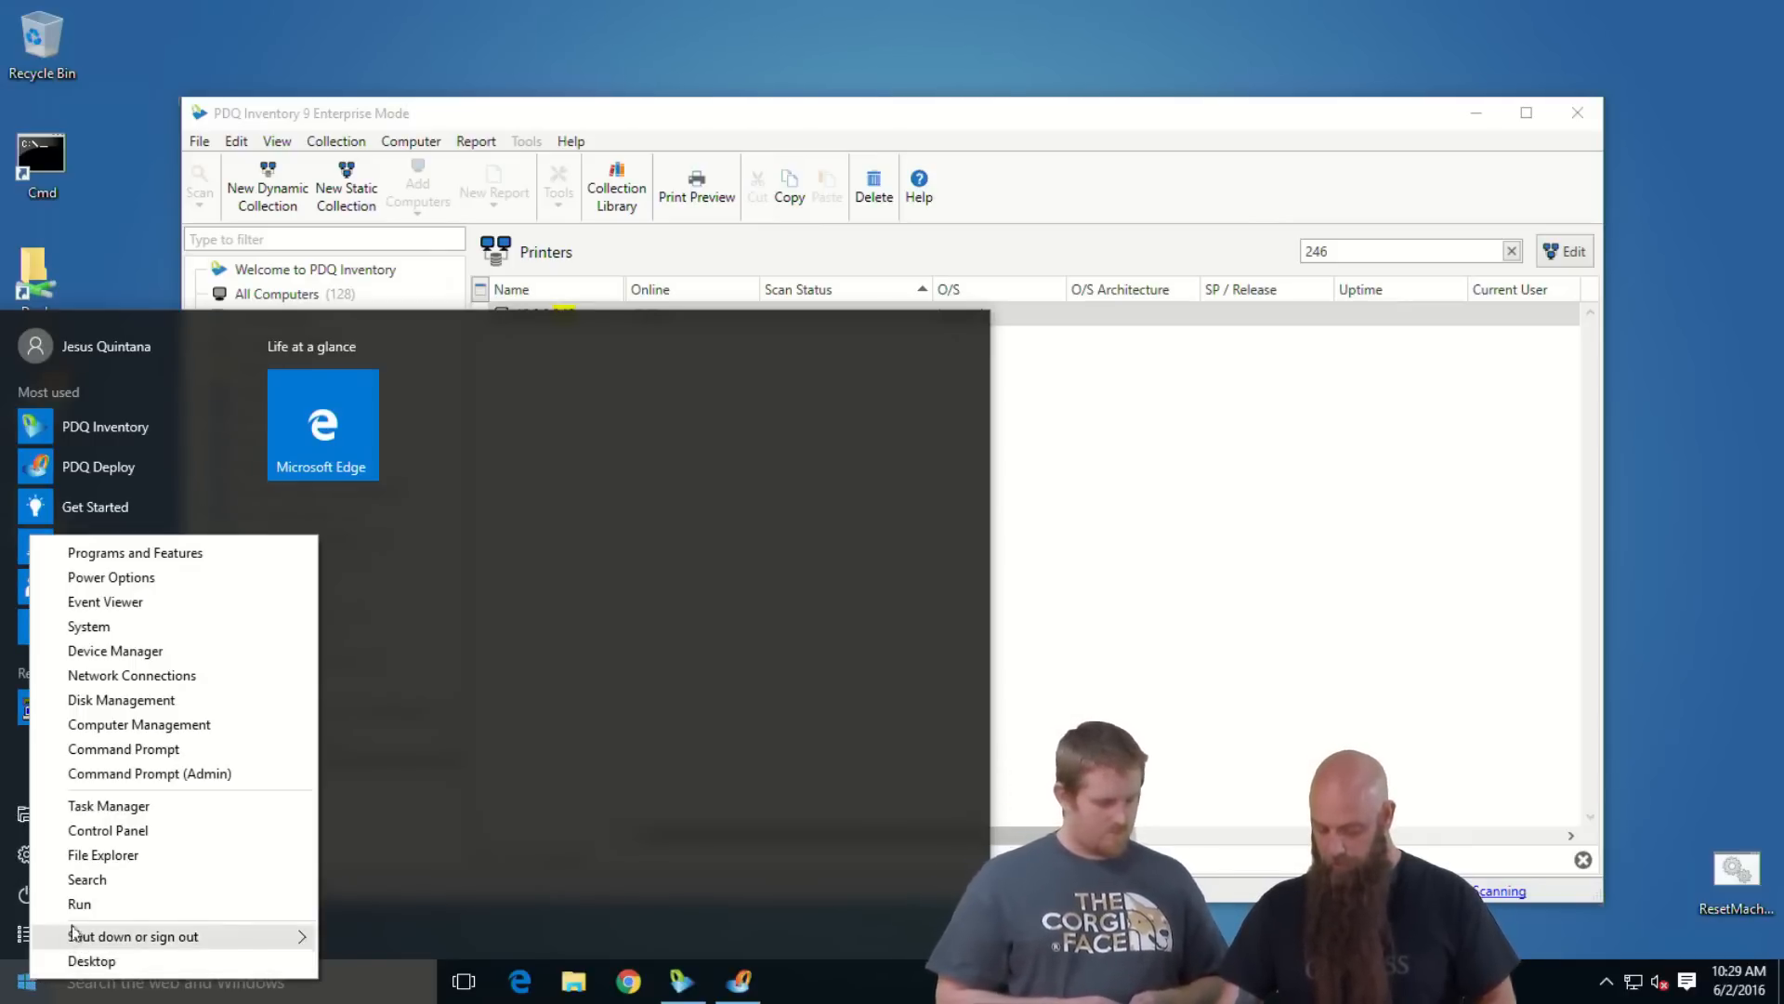
click(128, 635)
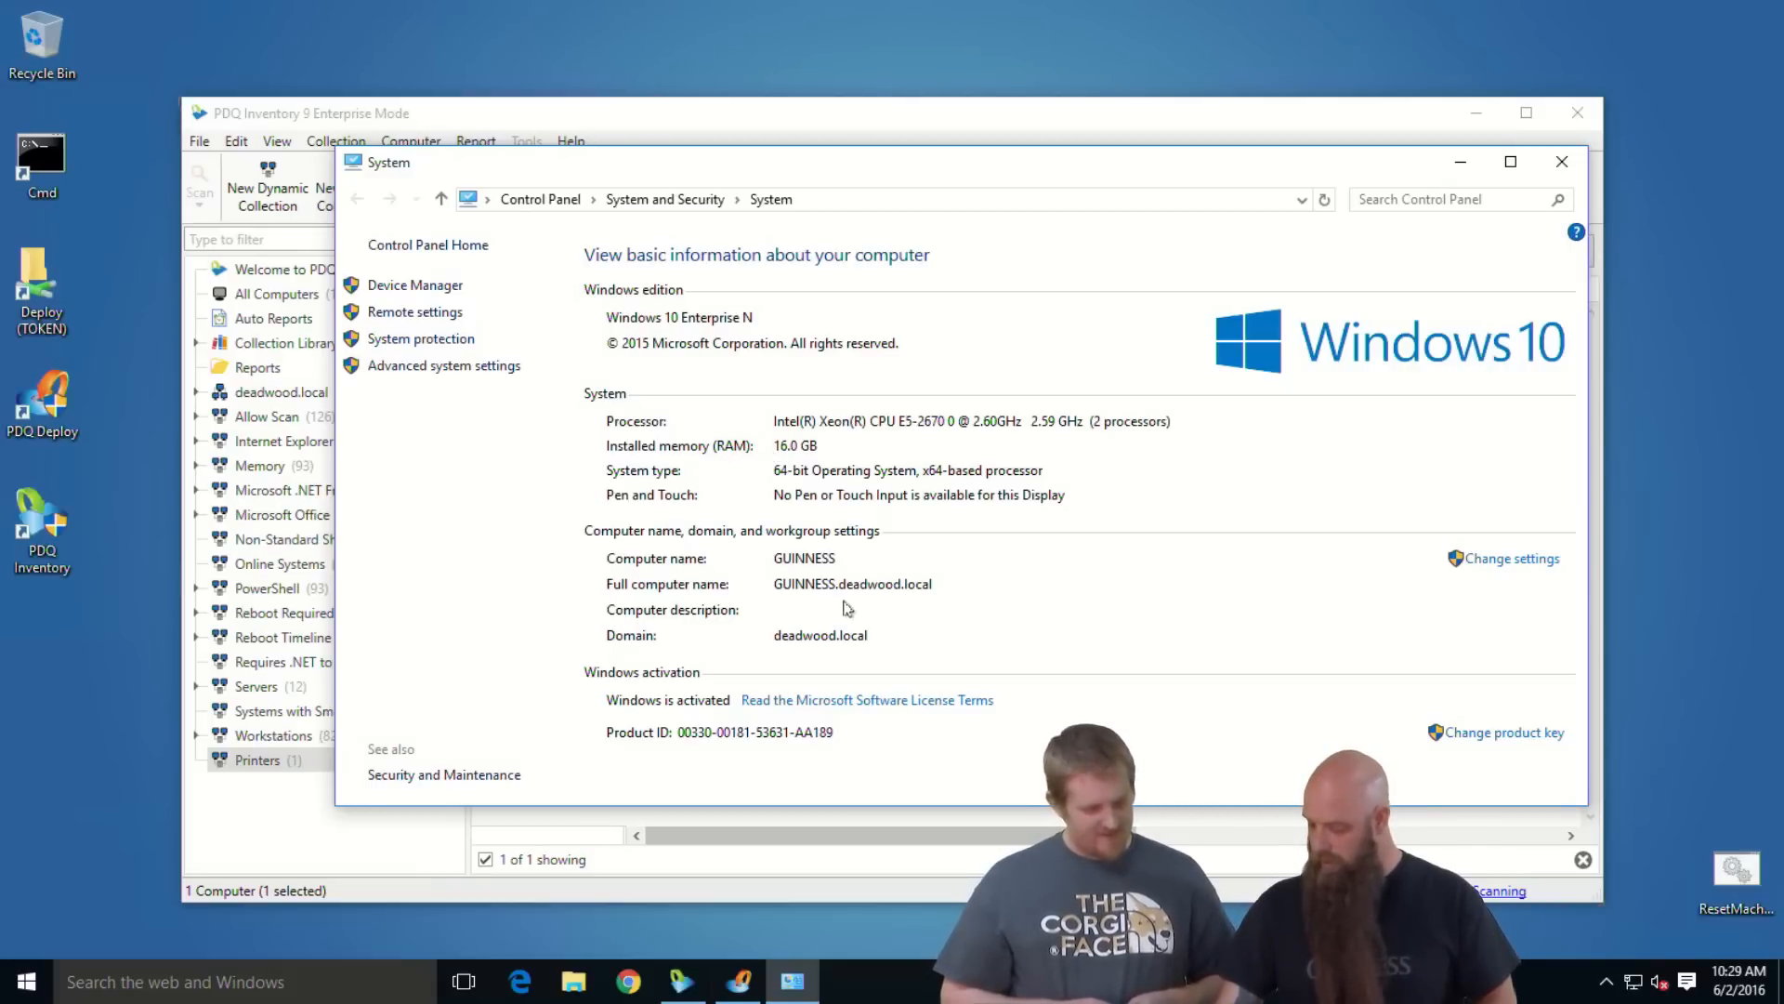
click(1512, 560)
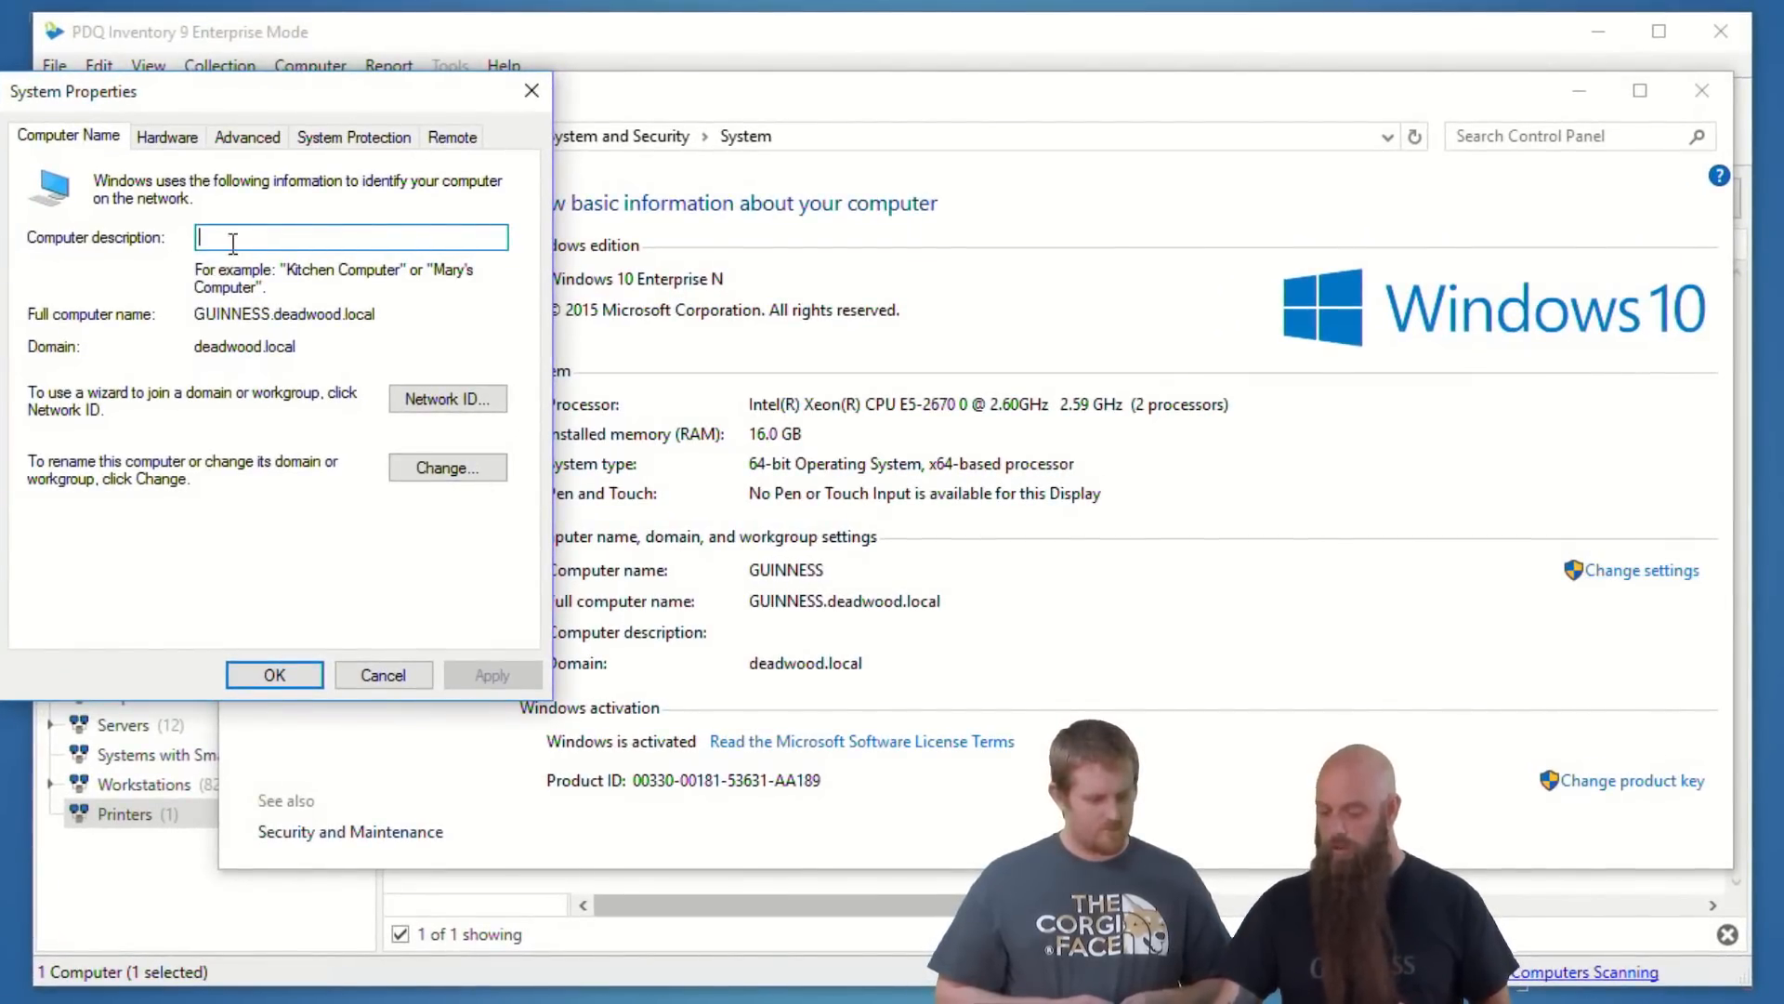
click(378, 671)
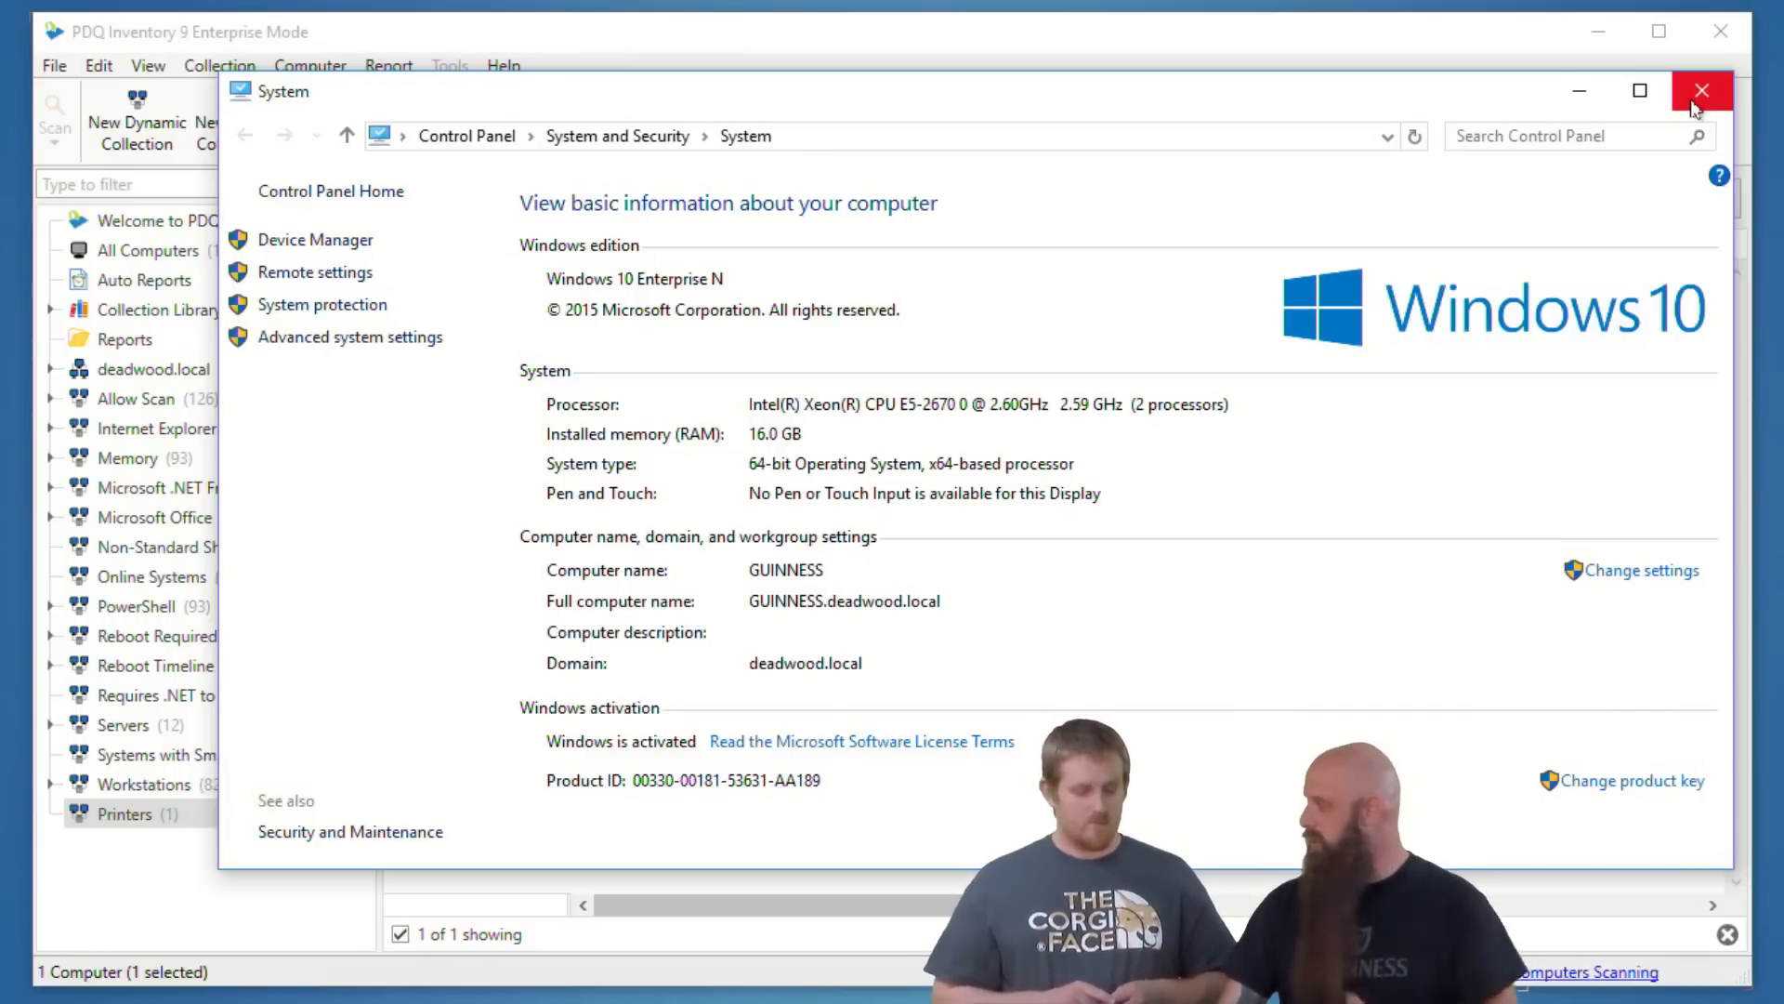
click(1702, 108)
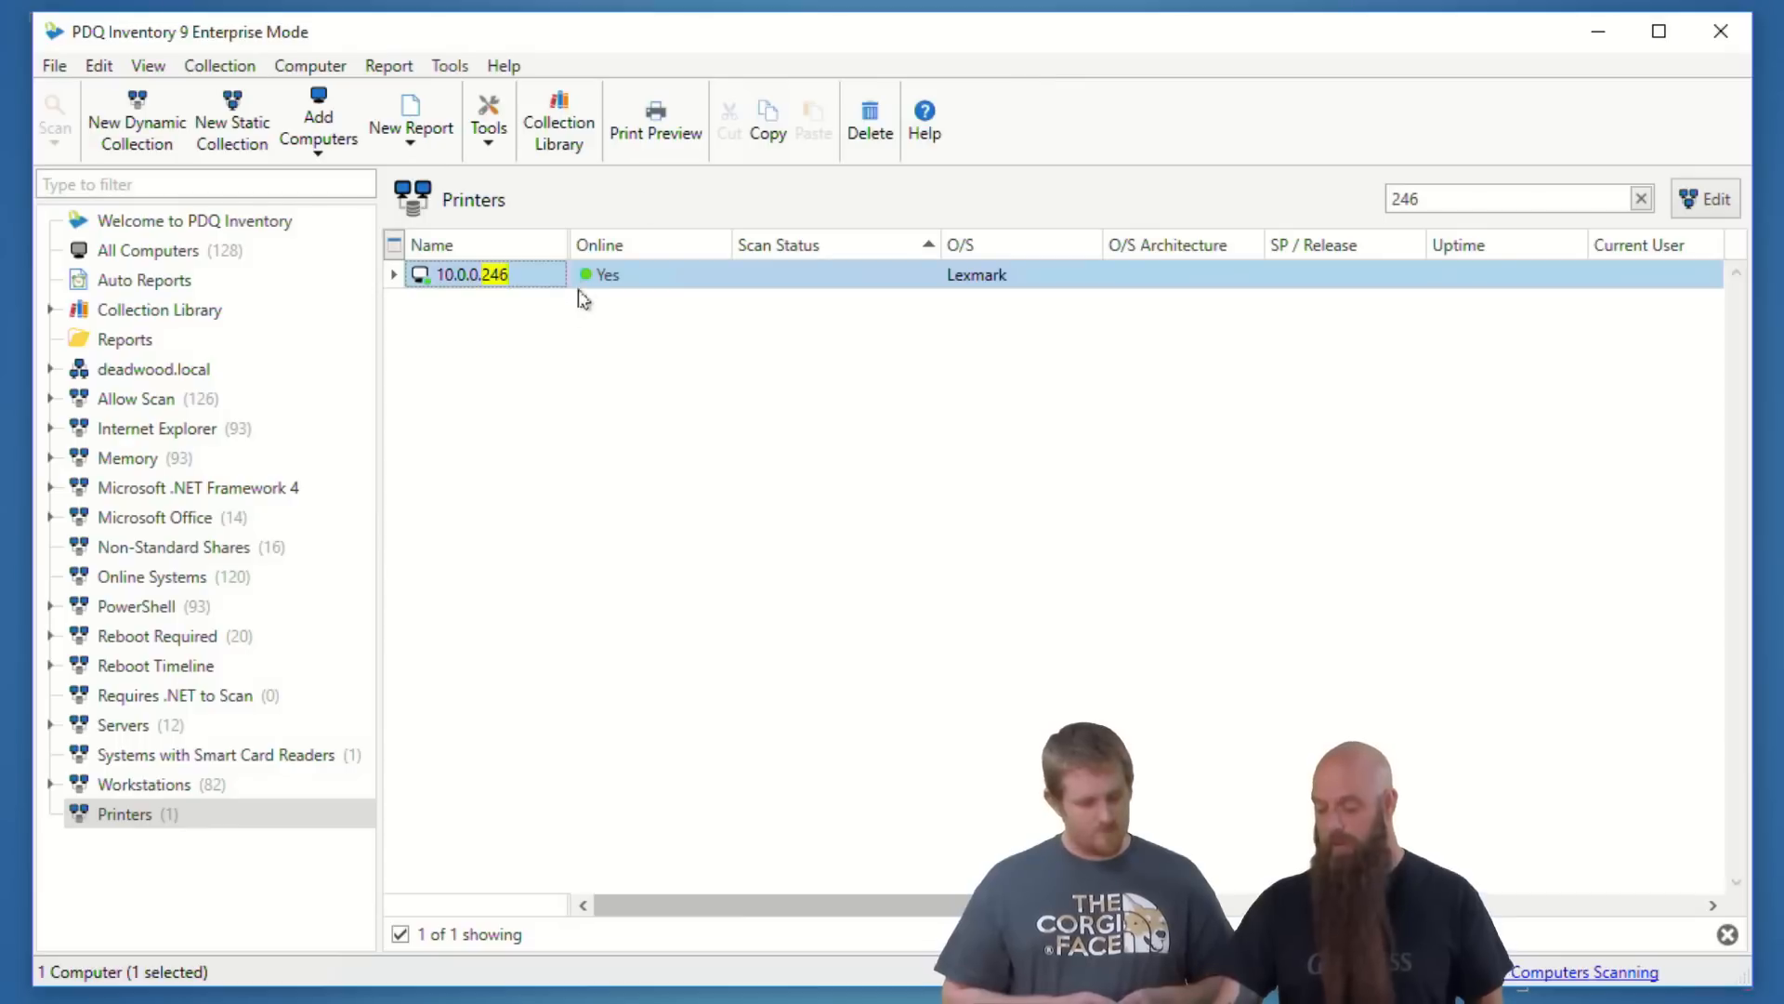
Step: View the General and Active Directory description fields in the computer details of printer 10.0.0.246, and close the details window
double_click(632, 283)
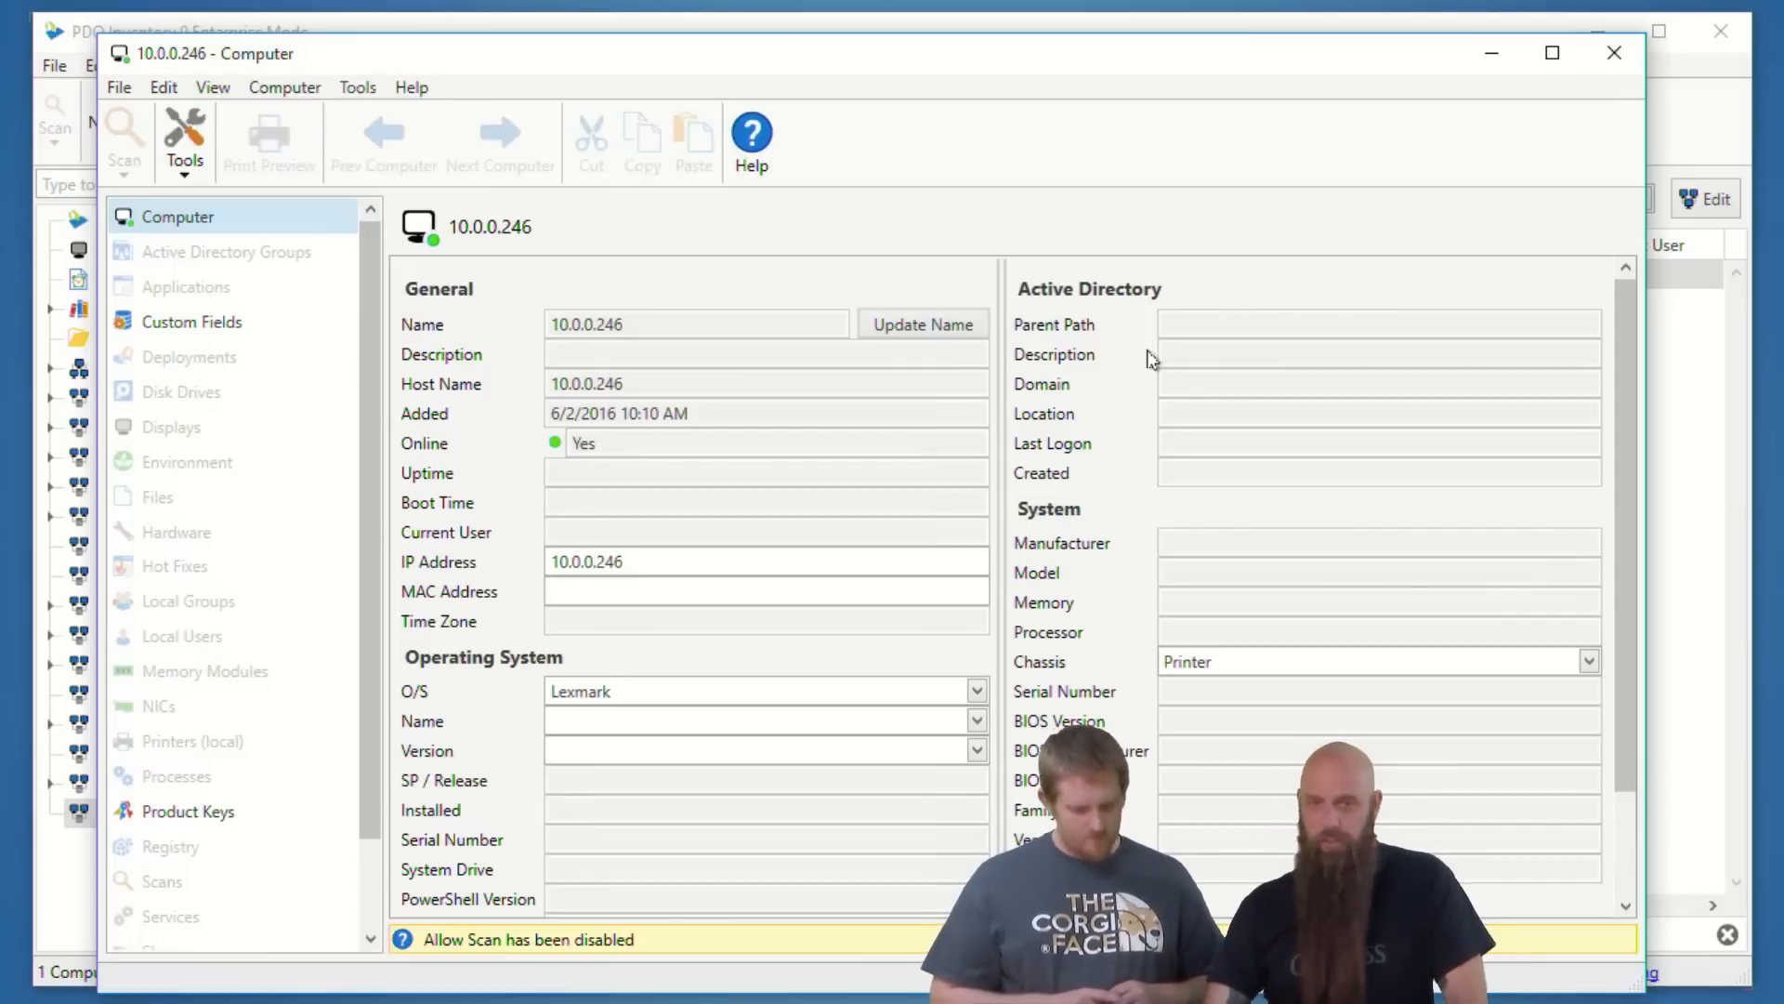
click(1614, 61)
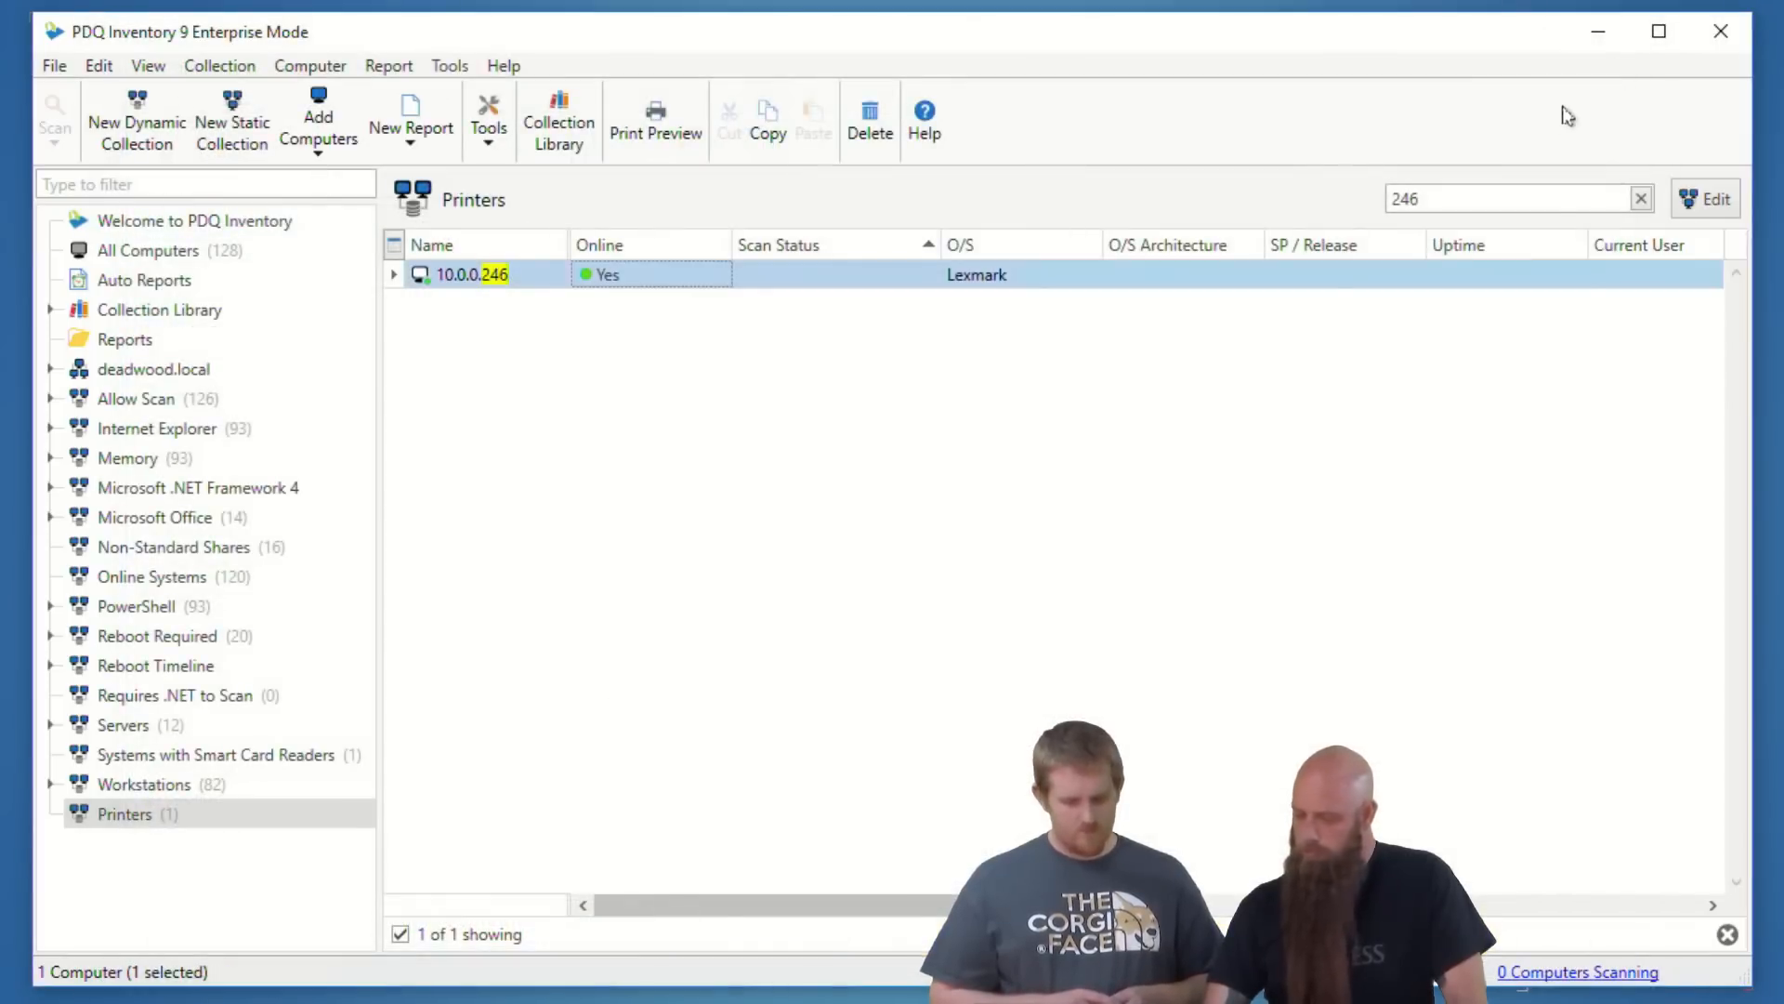